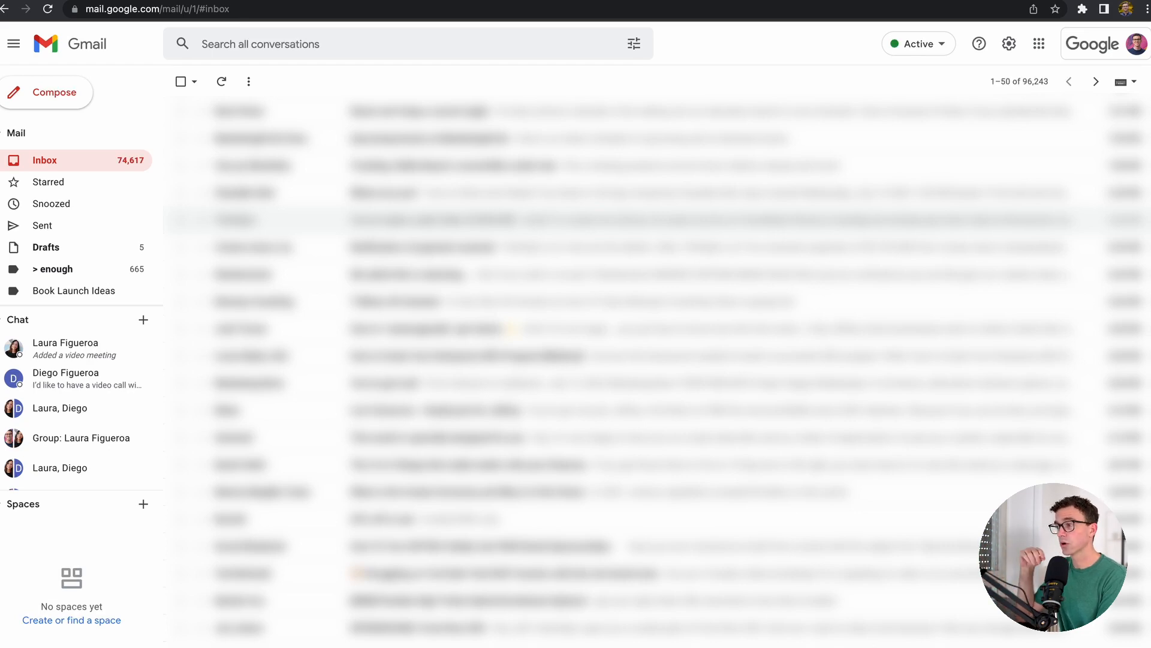
# Switch to Google Drive and create a folder named My Money inside the Best Cash Back Credit Cards for YOU in 2022 folder
pyautogui.click(1037, 45)
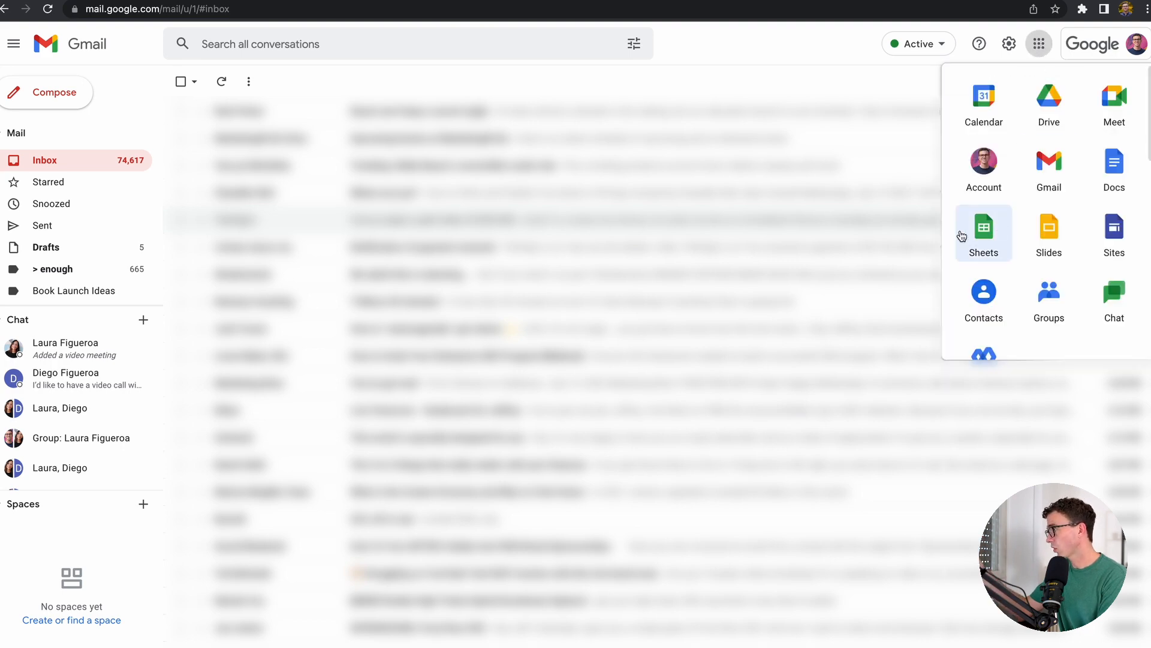
pyautogui.click(1051, 101)
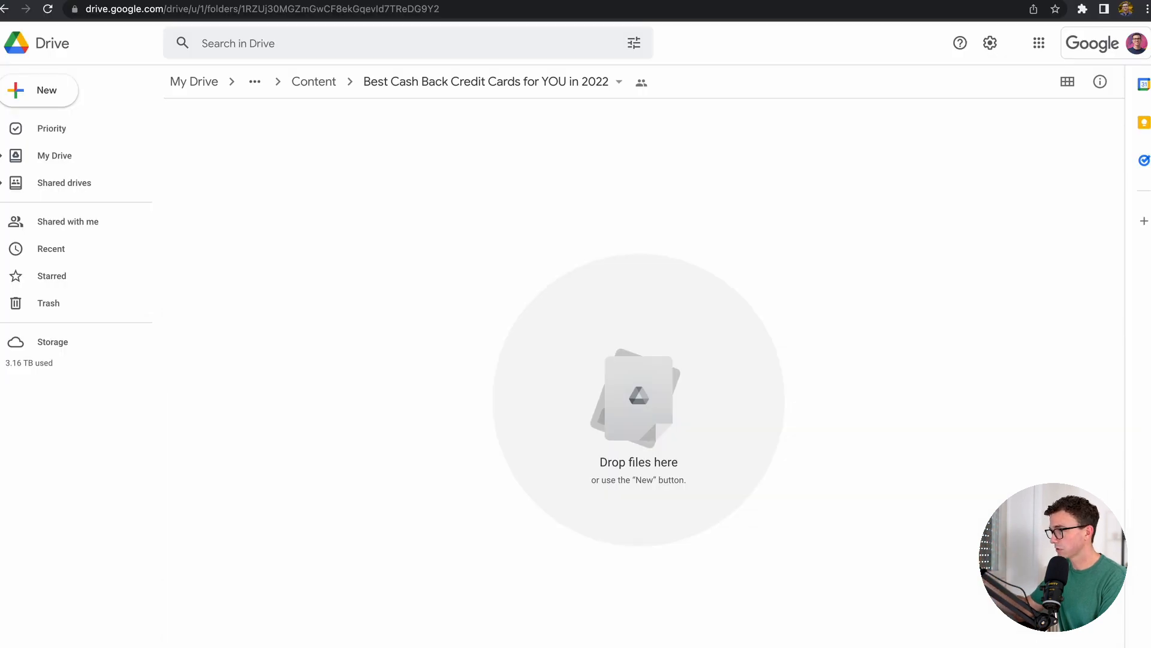
pyautogui.click(56, 94)
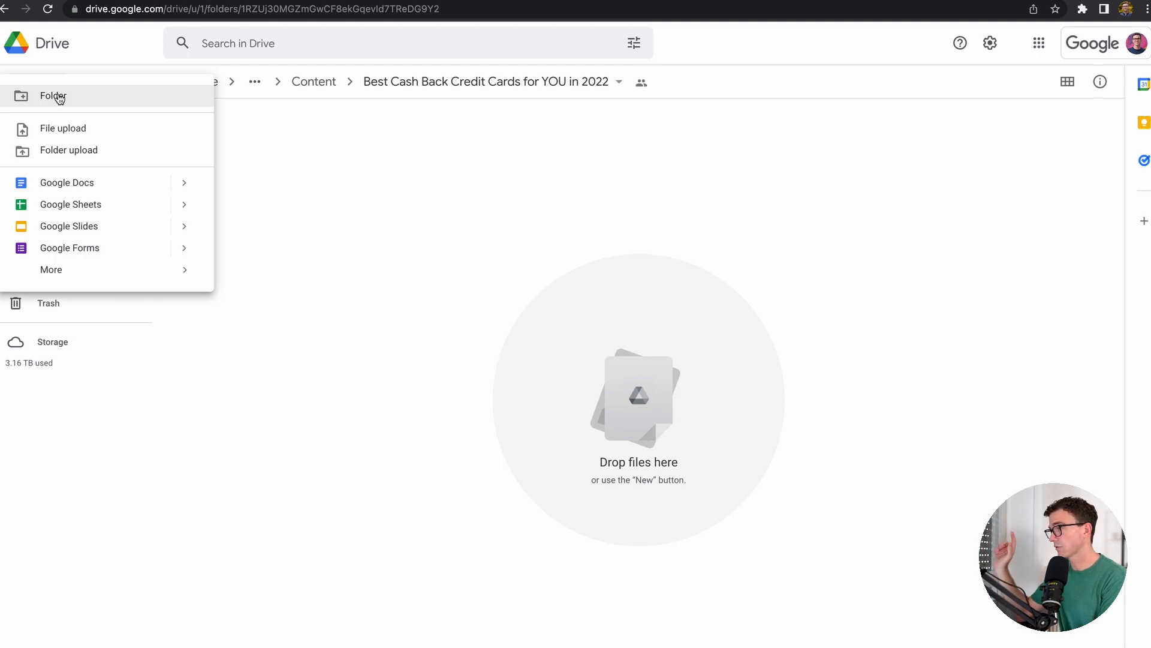
pyautogui.click(59, 98)
pyautogui.write('My Folder')
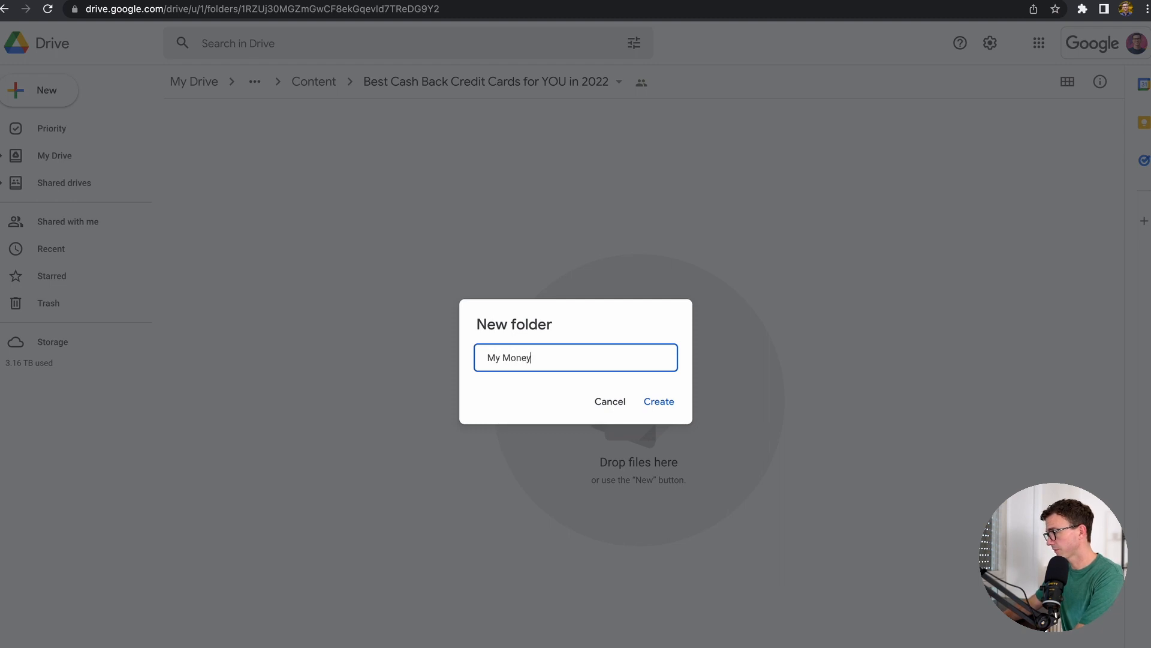
pyautogui.press('Return')
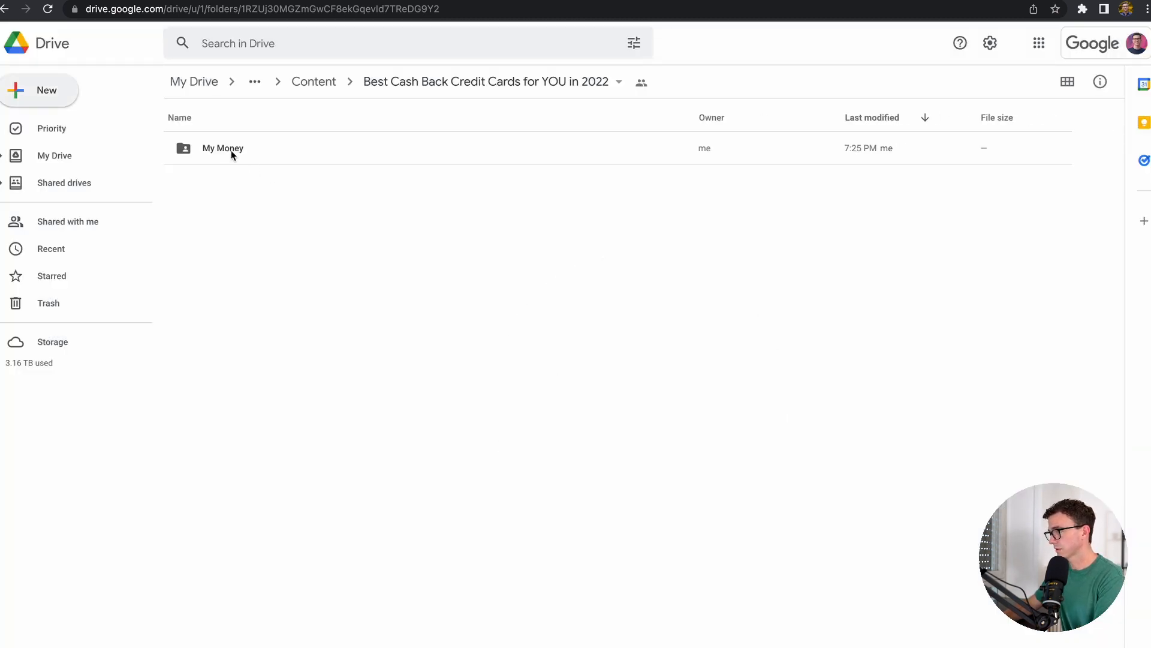
# Open the My Money folder and create a blank Google Sheets spreadsheet in it, accepting that it is shared
pyautogui.click(232, 153)
pyautogui.doubleClick(231, 152)
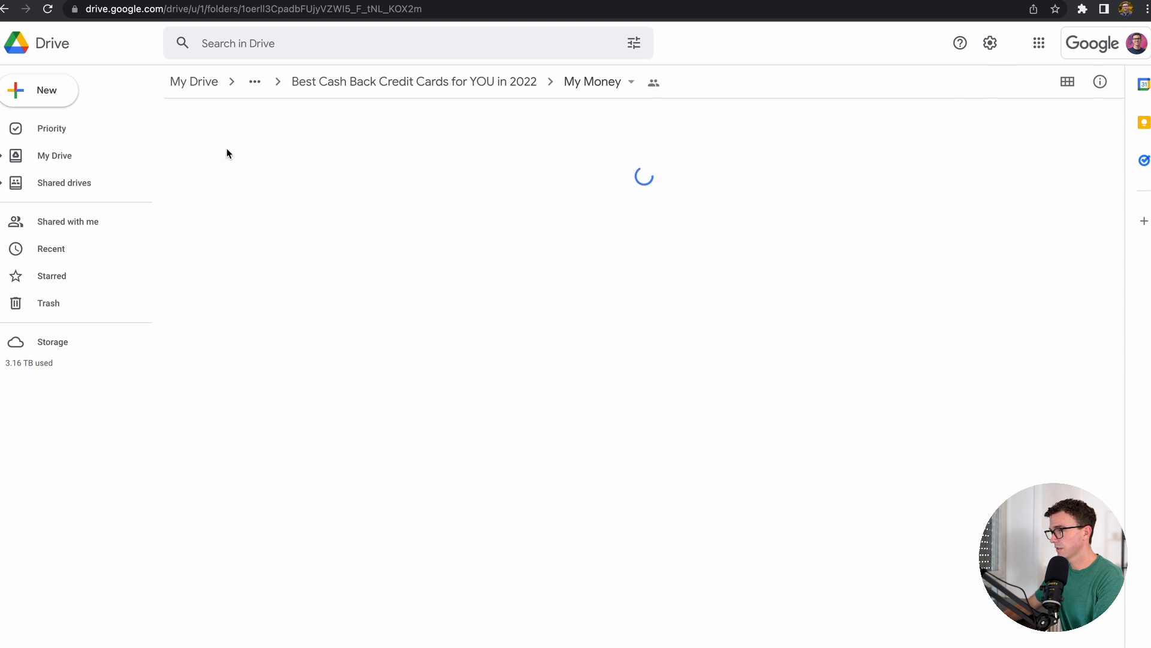
pyautogui.click(41, 90)
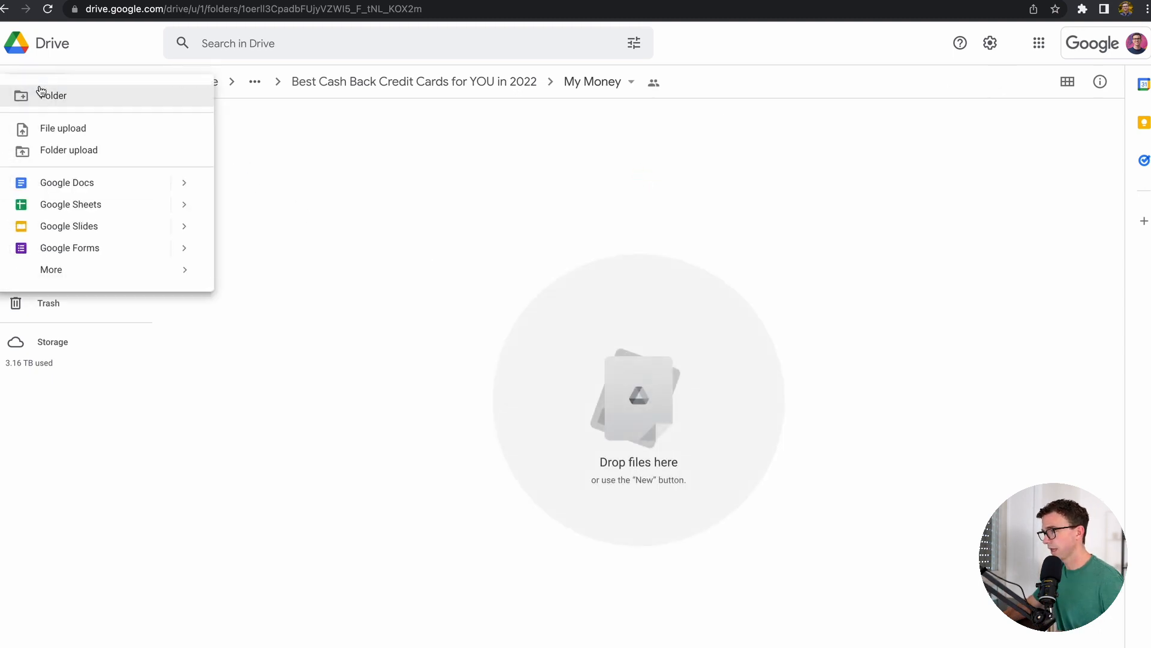
pyautogui.click(75, 205)
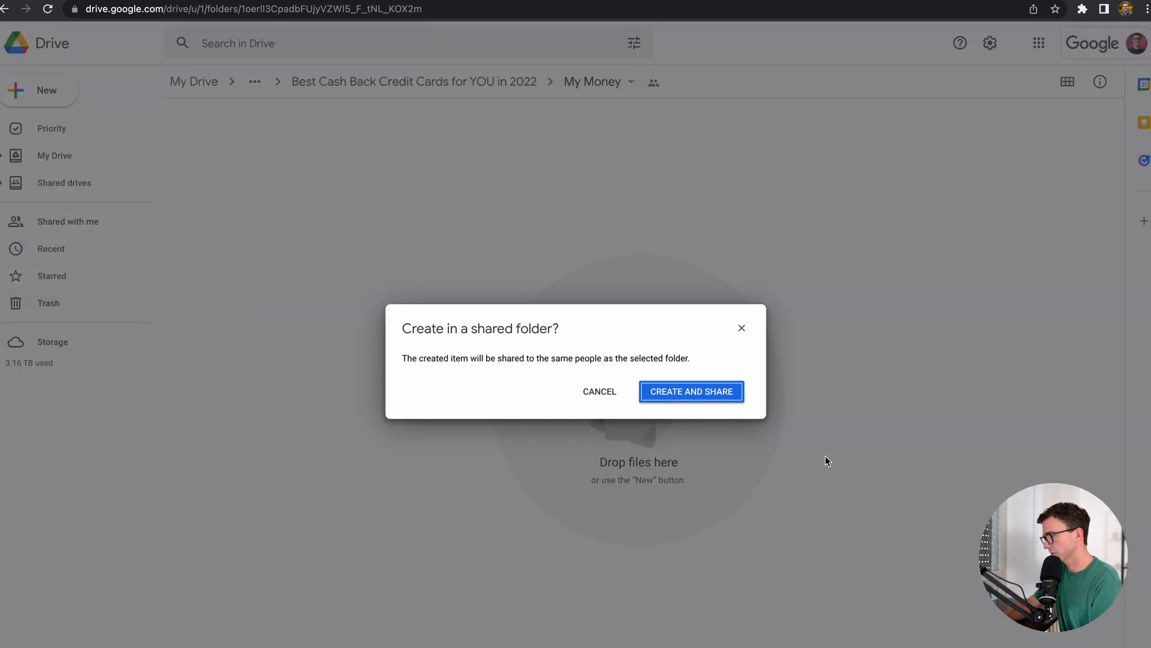
pyautogui.click(674, 395)
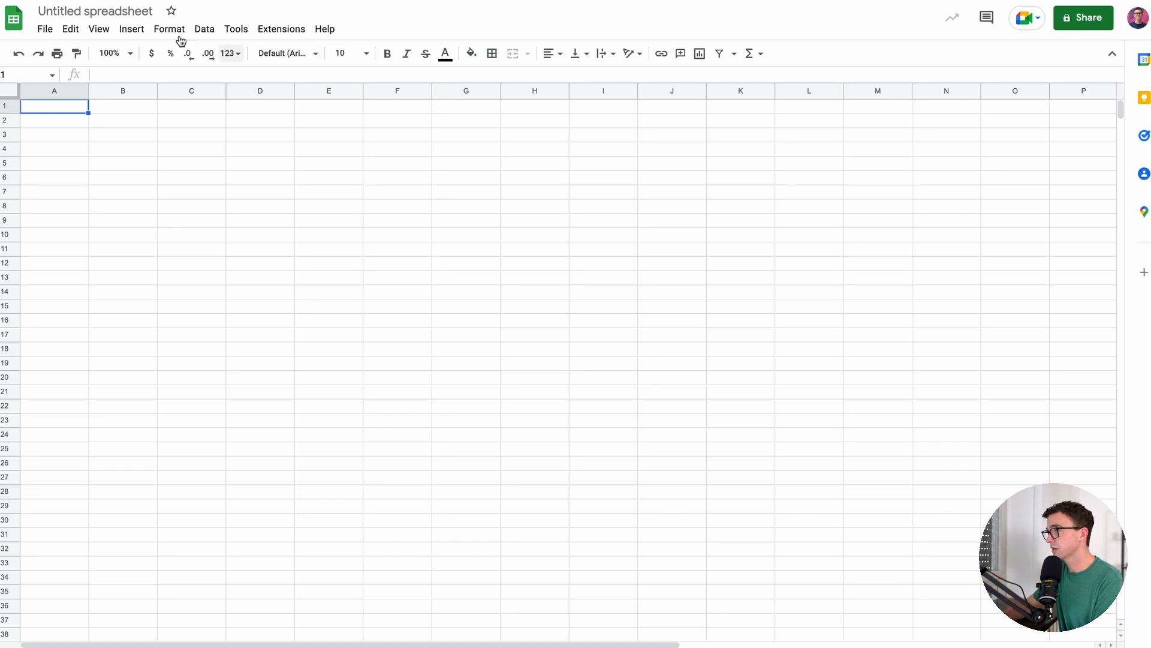
# Rename the spreadsheet as Cash Back Analysis 2022
pyautogui.click(81, 14)
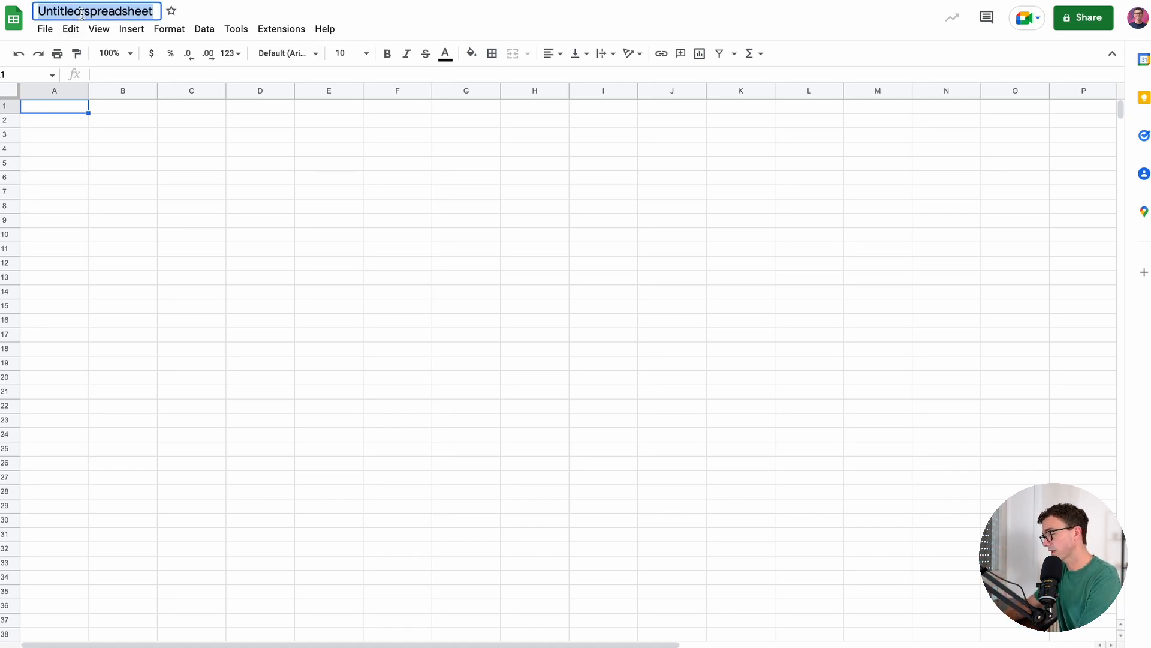
pyautogui.write('Cash Back Analysis')
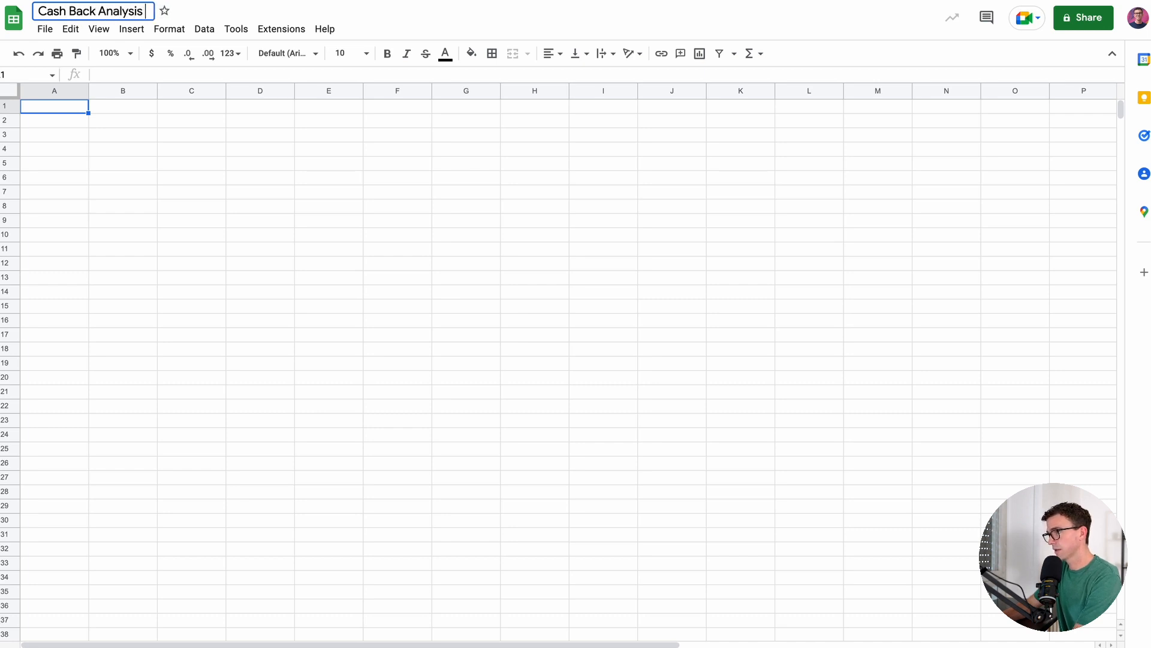
pyautogui.write(' 2022')
pyautogui.press('Return')
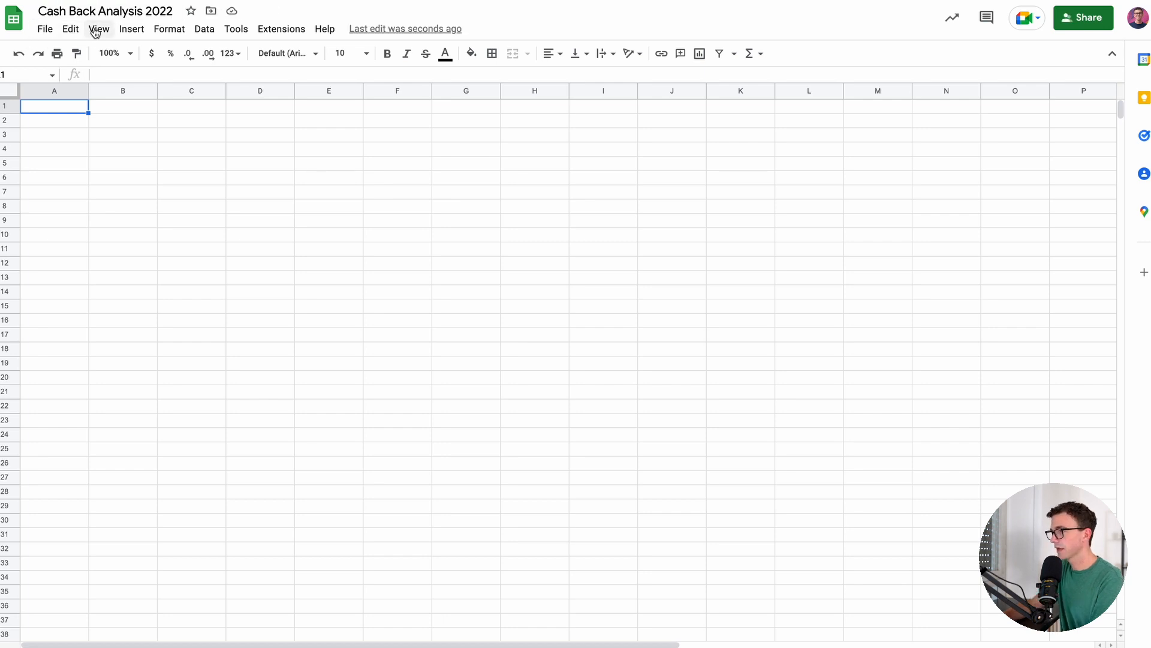
# Hide the gridlines of the sheet
pyautogui.click(96, 30)
pyautogui.moveTo(158, 59)
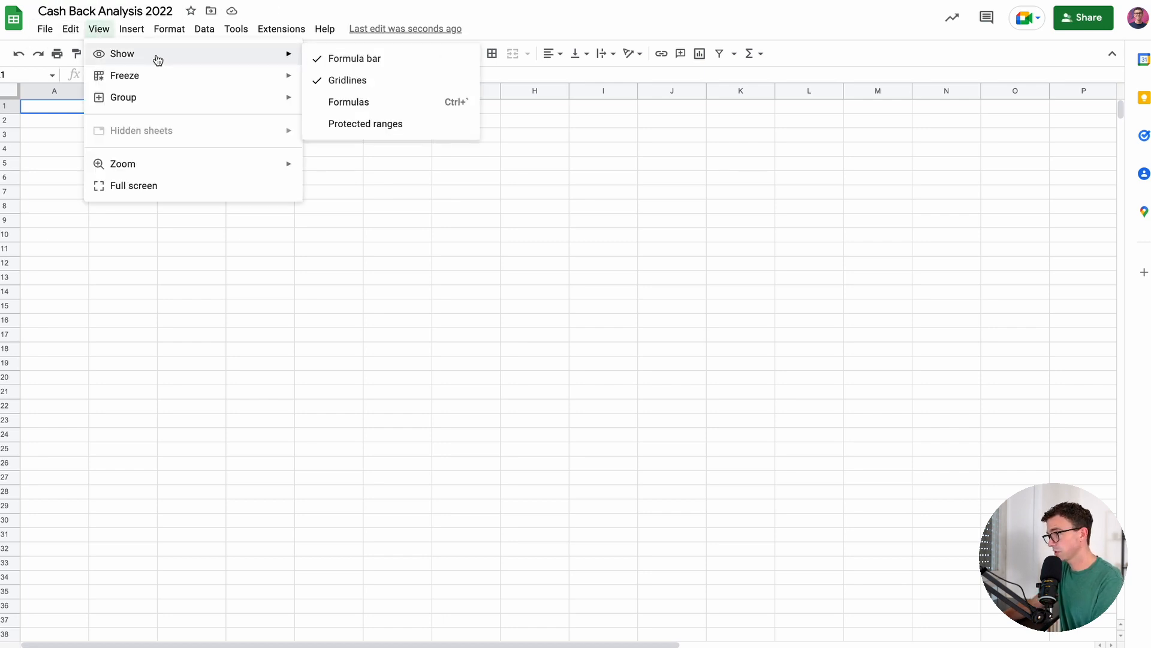
pyautogui.click(336, 79)
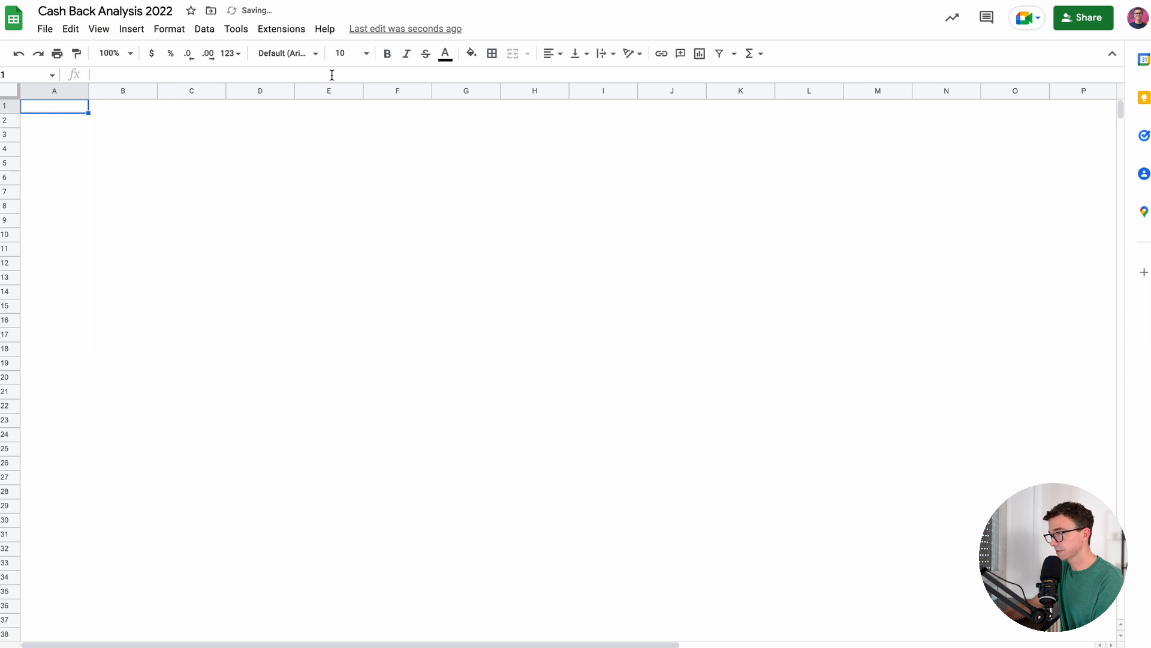
# Enter the header Categories in cell B3
pyautogui.press('Down')
pyautogui.press('Down')
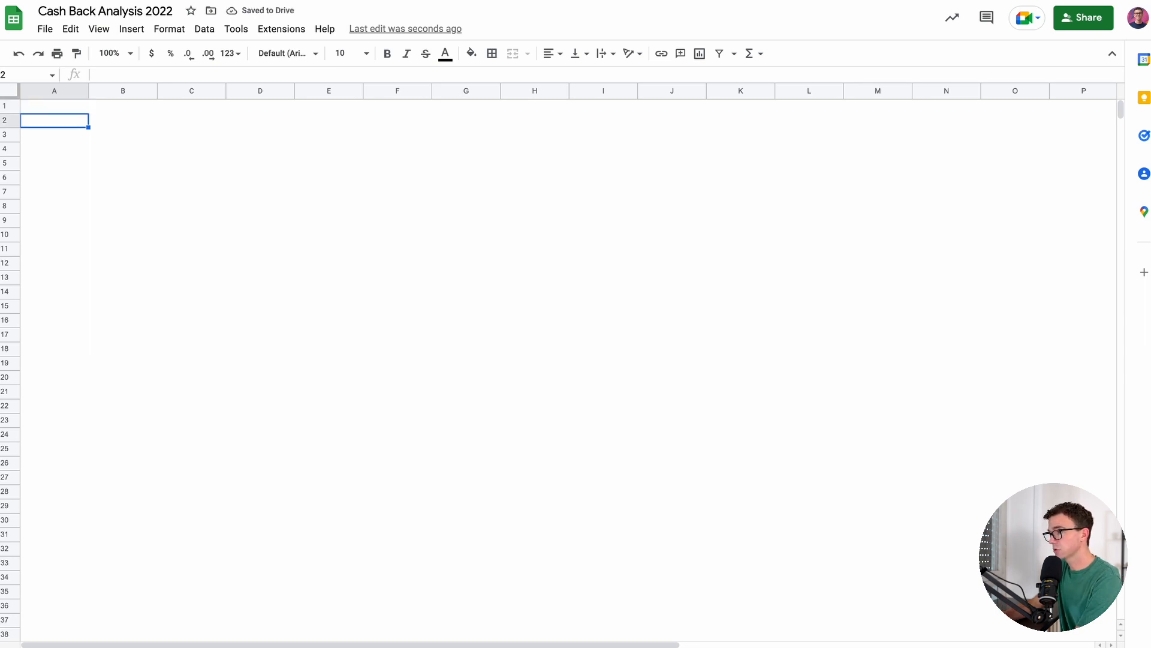
pyautogui.press('Right')
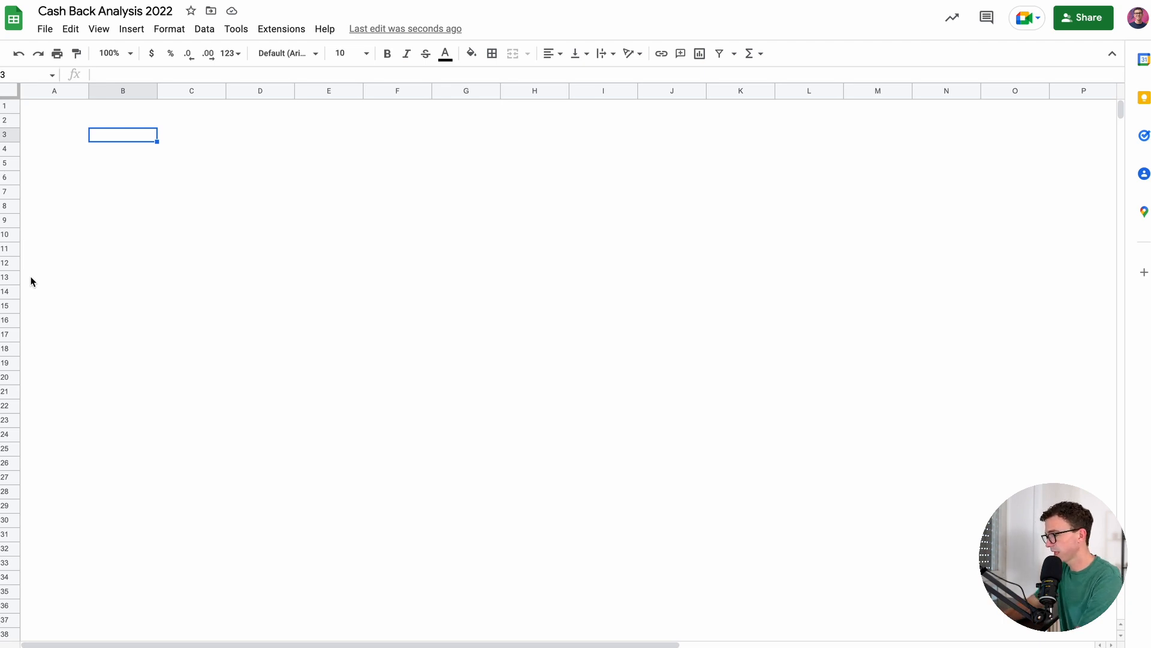
pyautogui.write('Categories')
pyautogui.press('Return')
# Make the Categories header in B3 bold and give the cell a bottom border
pyautogui.press('Up')
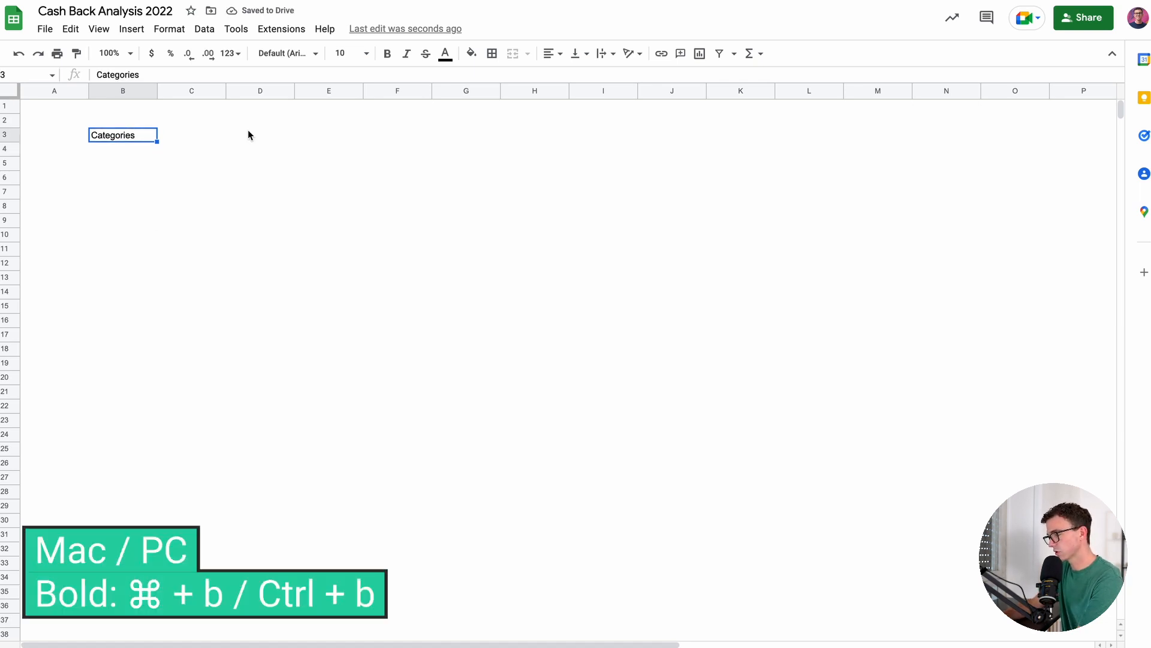
pyautogui.click(387, 55)
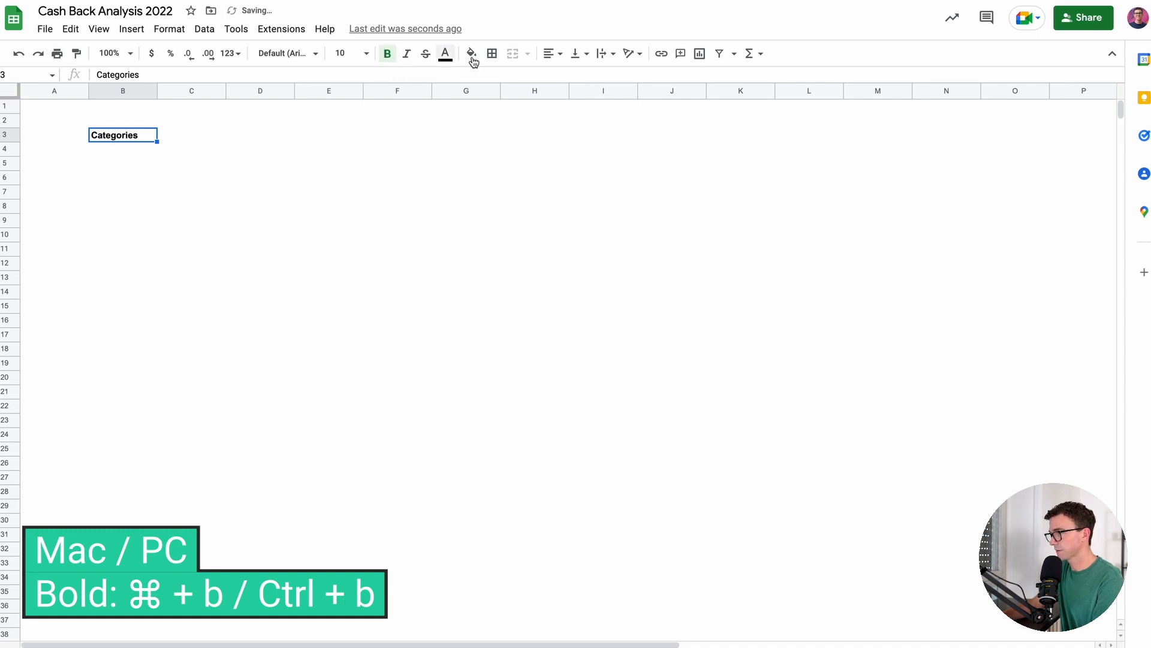
pyautogui.click(493, 54)
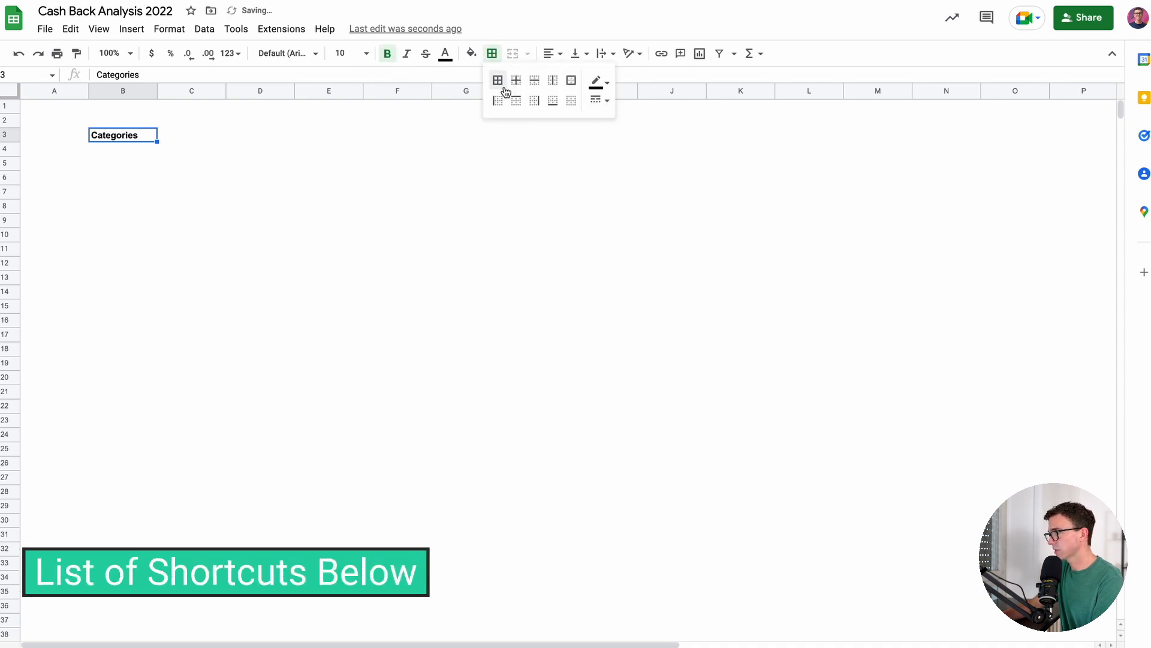
pyautogui.click(552, 100)
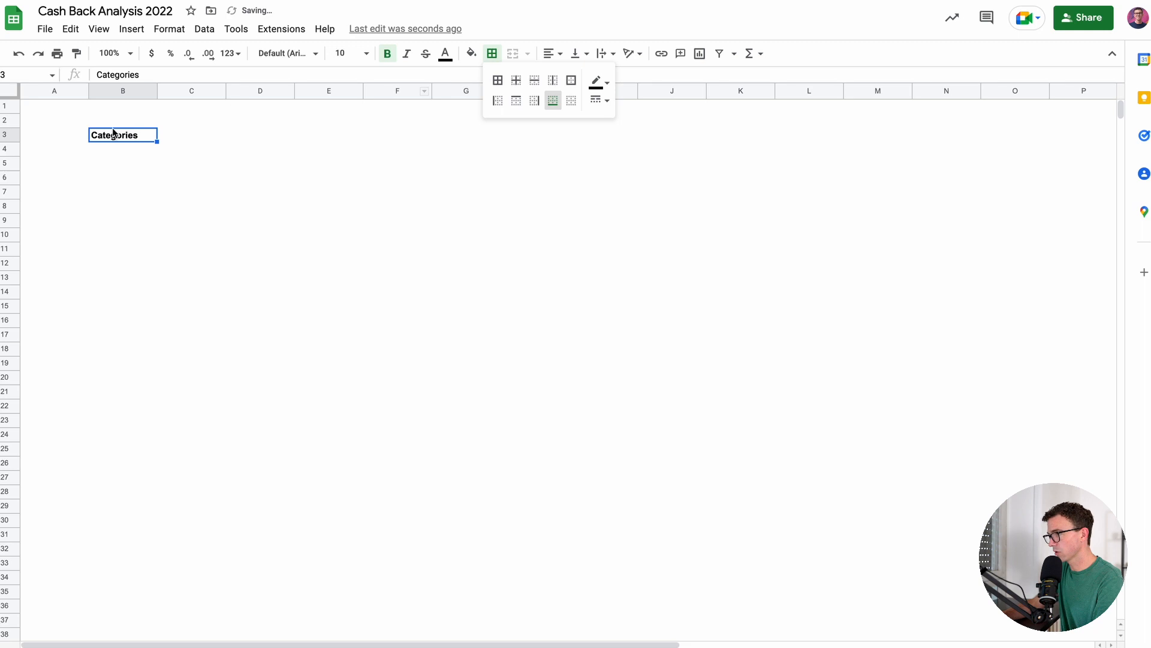
pyautogui.click(138, 160)
pyautogui.press('Up')
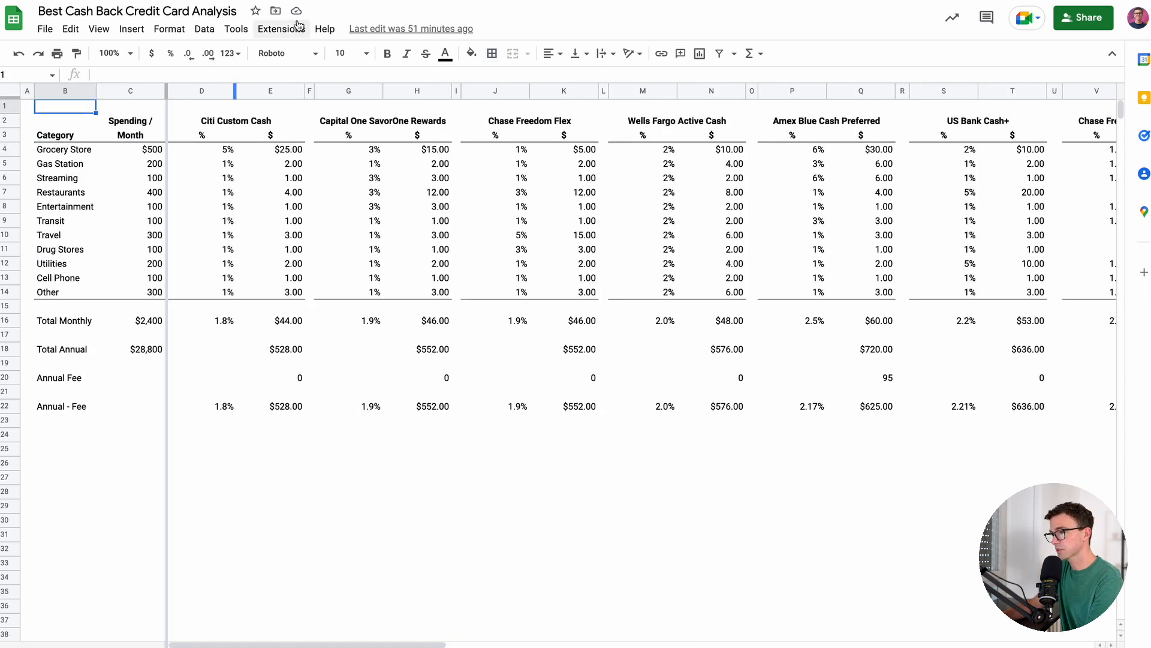
# Copy the category names from Grocery Store to Other, cells B4:B14, in the Best Cash Back Credit Card Analysis spreadsheet
pyautogui.click(66, 150)
pyautogui.hotkey('shift', 'Down')
pyautogui.hotkey('shift', 'Down')
pyautogui.hotkey('shift', 'Down')
pyautogui.hotkey('shift', 'Down')
pyautogui.hotkey('shift', 'Down')
pyautogui.hotkey('shift', 'Down')
pyautogui.hotkey('shift', 'Down')
pyautogui.hotkey('shift', 'Down')
pyautogui.hotkey('shift', 'Down')
pyautogui.hotkey('shift', 'Down')
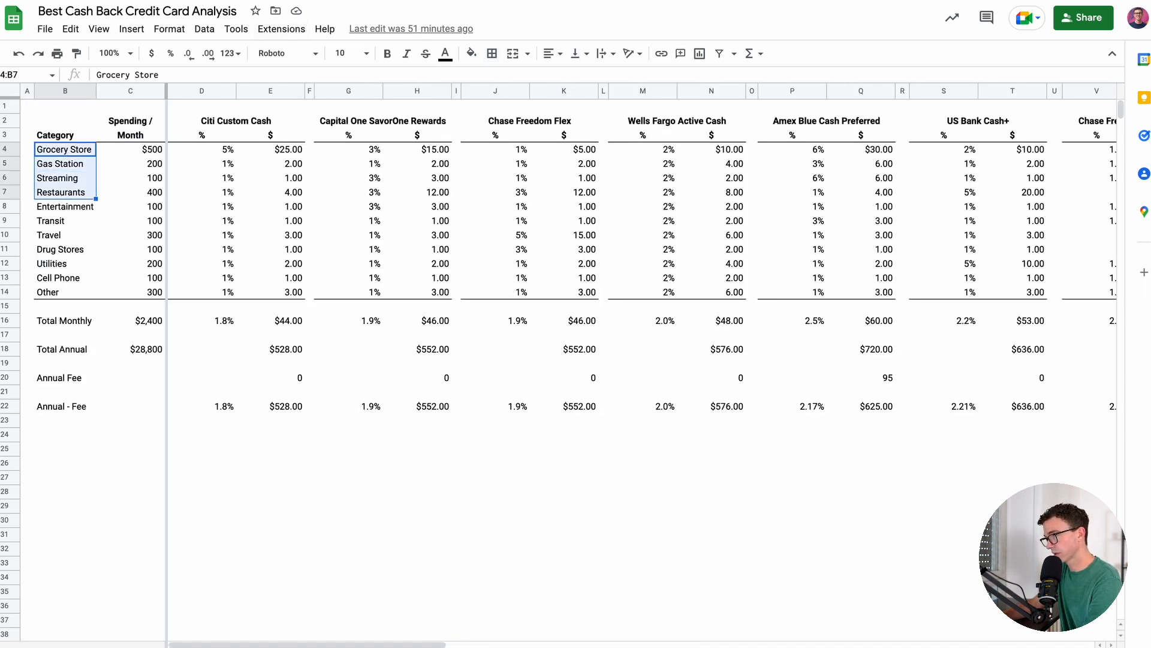
pyautogui.hotkey('ctrl', 'c')
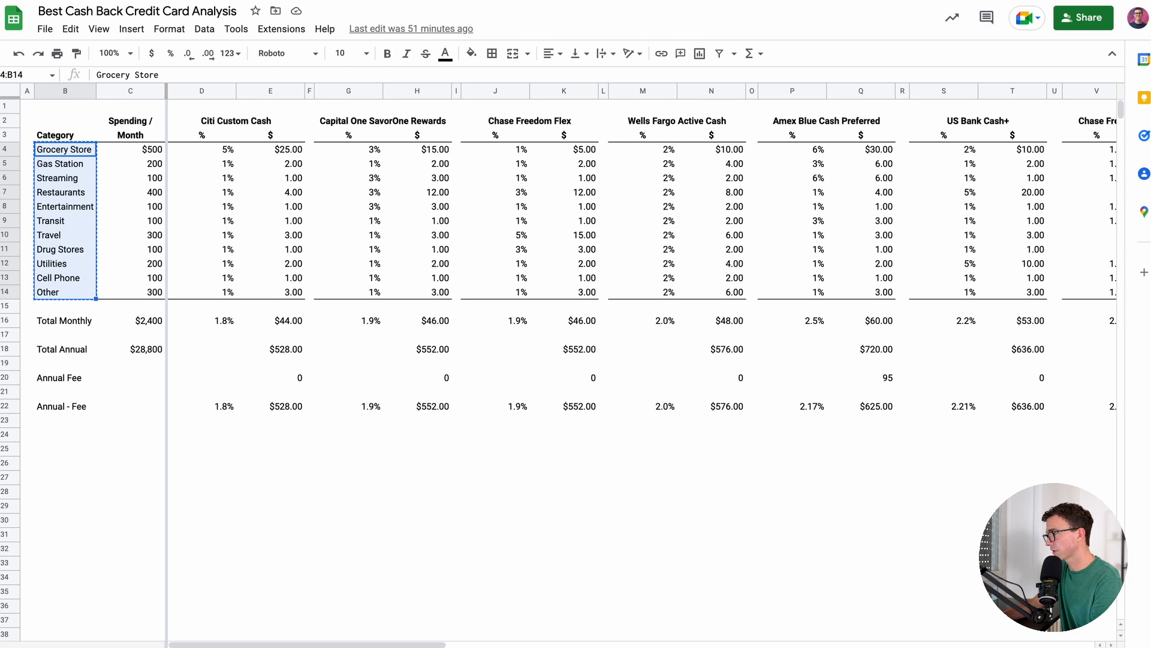
pyautogui.hotkey('ctrl', 'Tab')
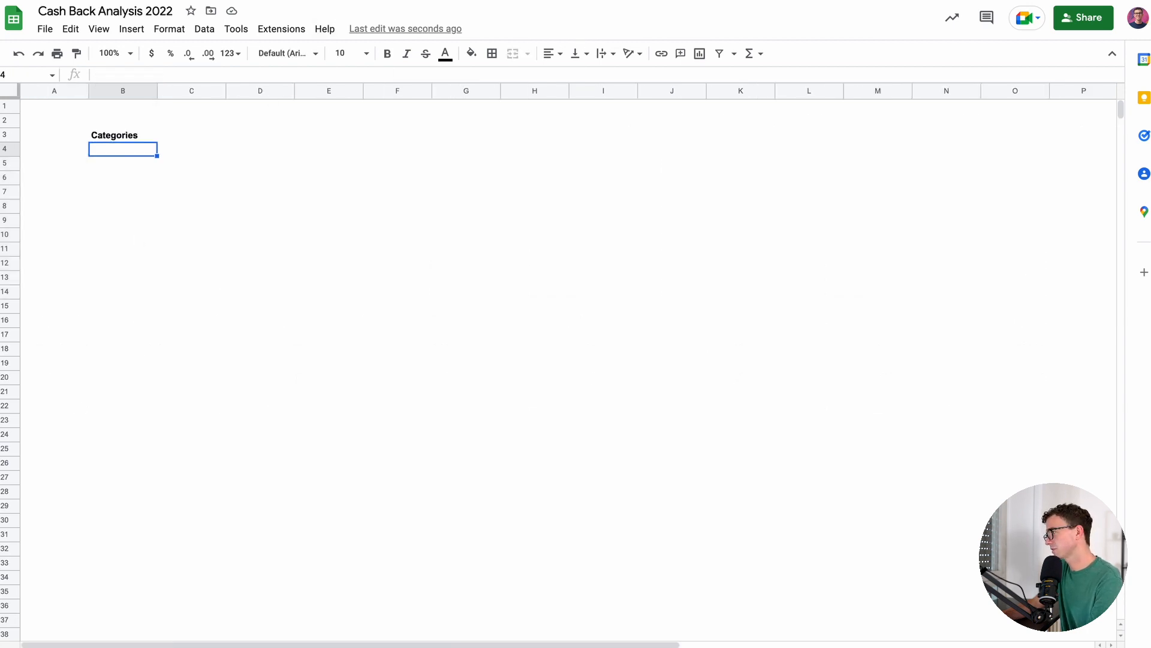
pyautogui.hotkey('ctrl', 'shift', 'Tab')
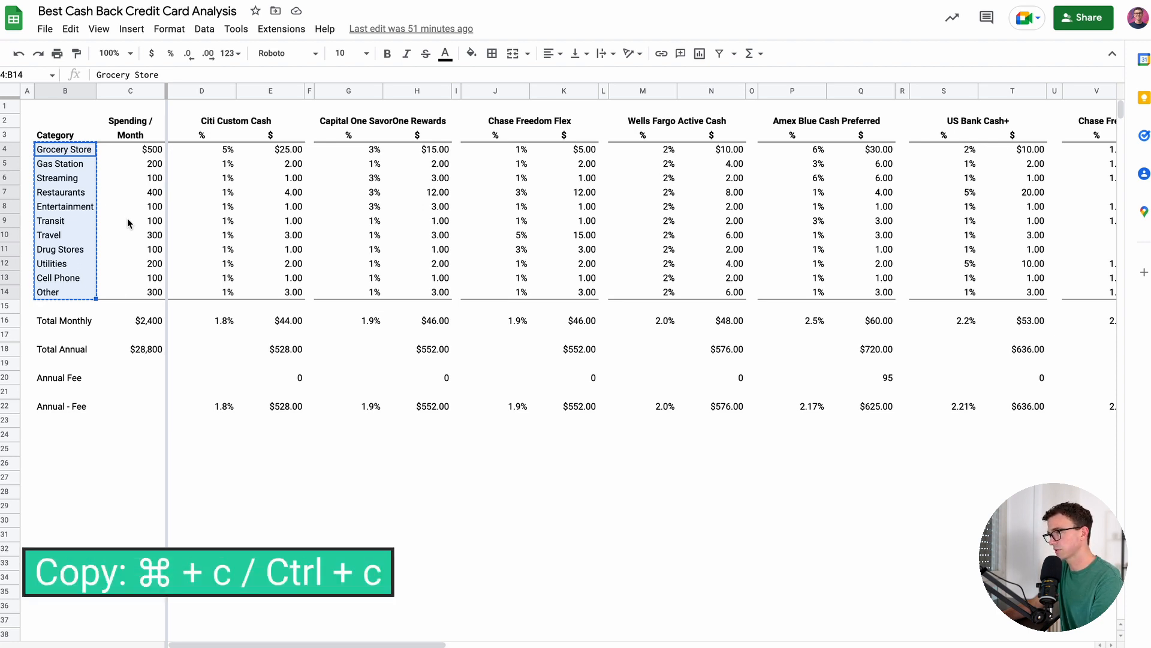
pyautogui.click(70, 31)
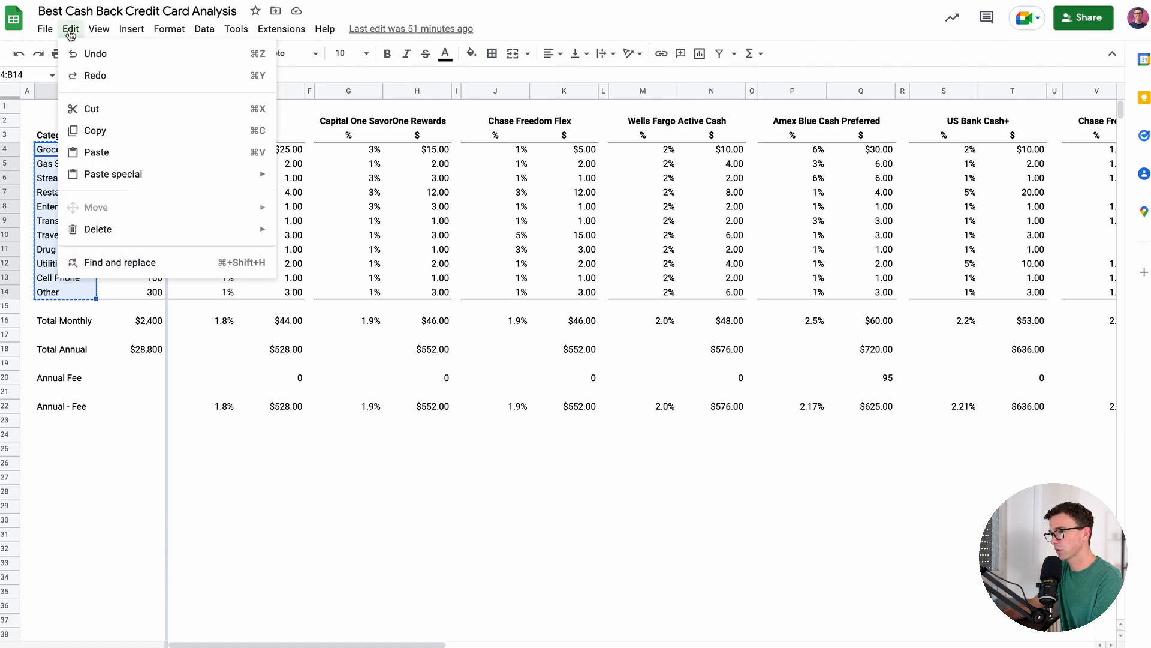
pyautogui.click(120, 132)
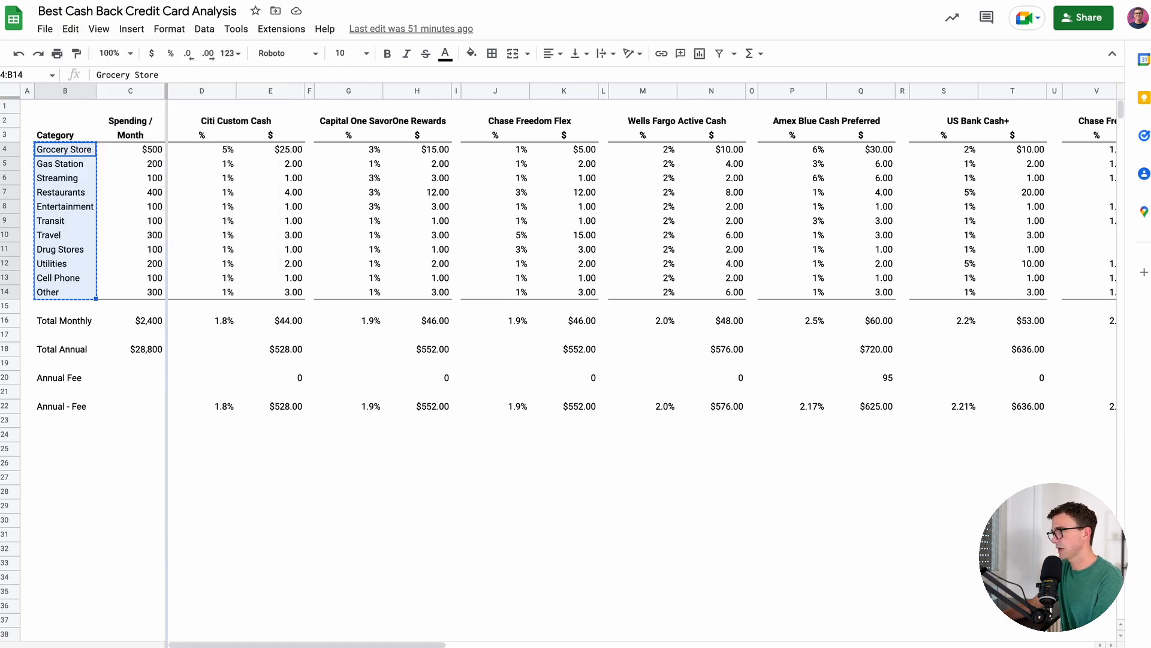
# Paste the copied categories into Cash Back Analysis 2022 starting at B4, undoing the paste once and repeating it
pyautogui.hotkey('ctrl', 'Tab')
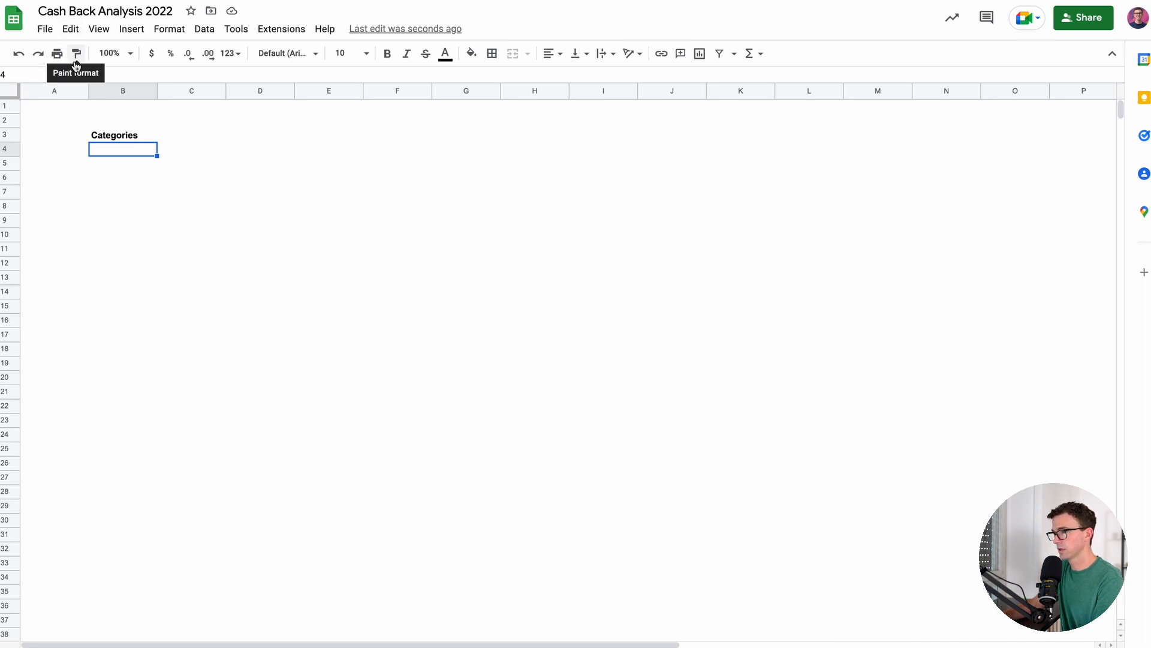
pyautogui.click(70, 30)
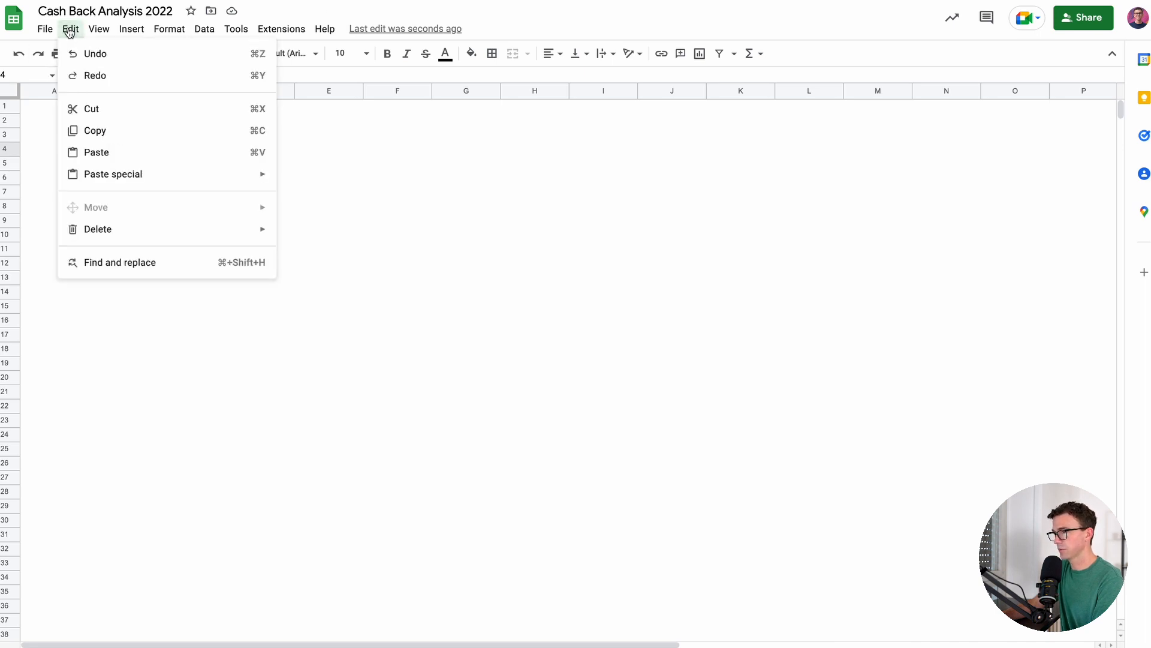
pyautogui.click(117, 158)
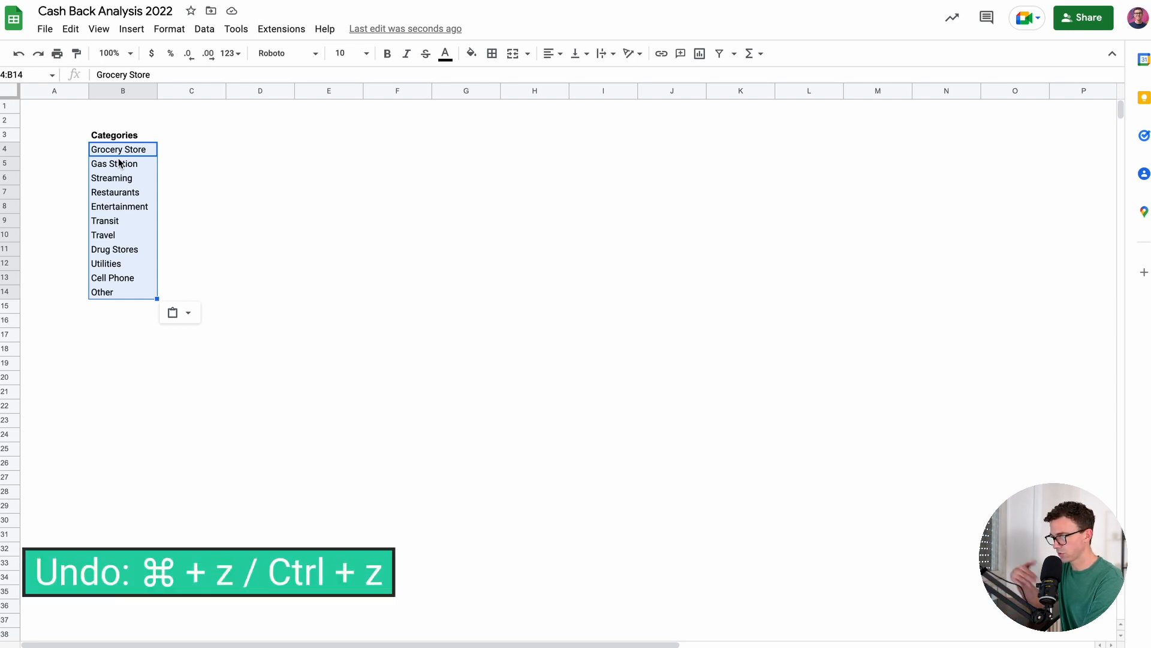
pyautogui.hotkey('ctrl', 'z')
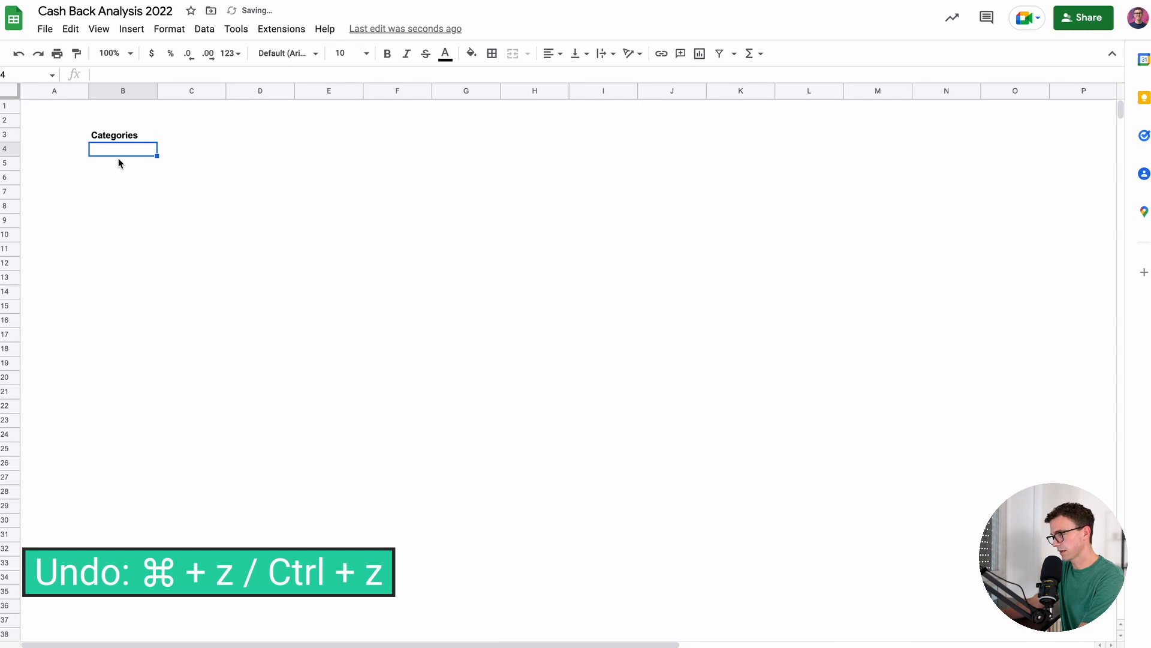
pyautogui.hotkey('ctrl', 'v')
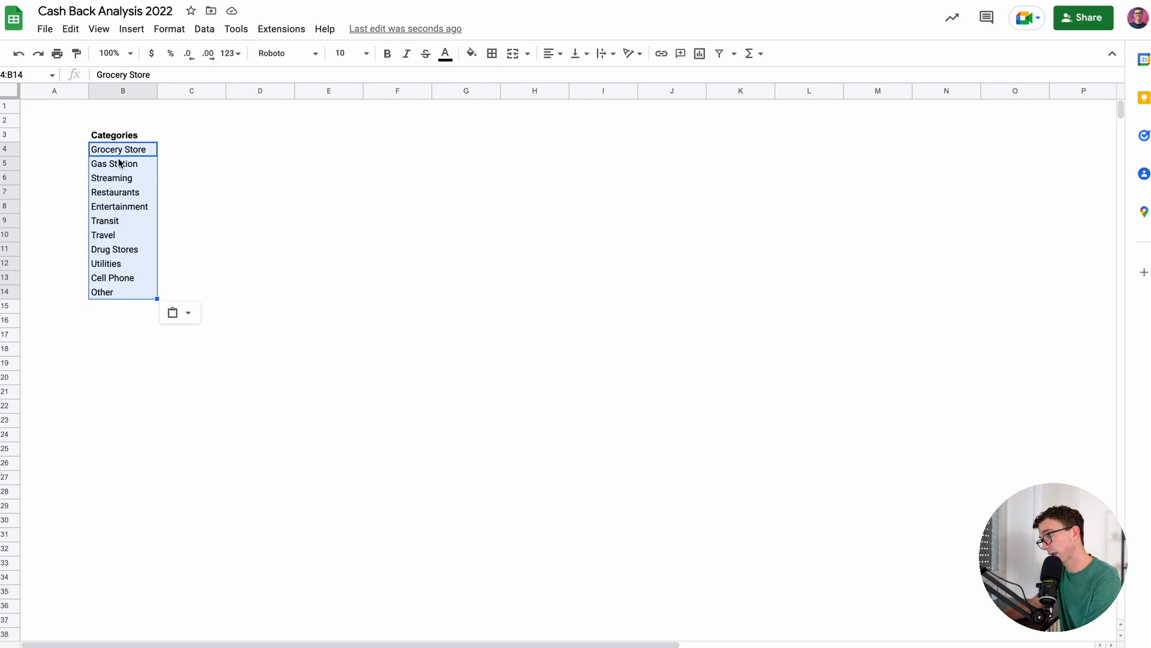
# Insert one empty row above the Other category in row 14
pyautogui.press('Down')
pyautogui.press('Down')
pyautogui.press('Down')
pyautogui.press('Down')
pyautogui.press('Down')
pyautogui.press('Down')
pyautogui.press('Down')
pyautogui.press('Down')
pyautogui.press('Down')
pyautogui.press('Down')
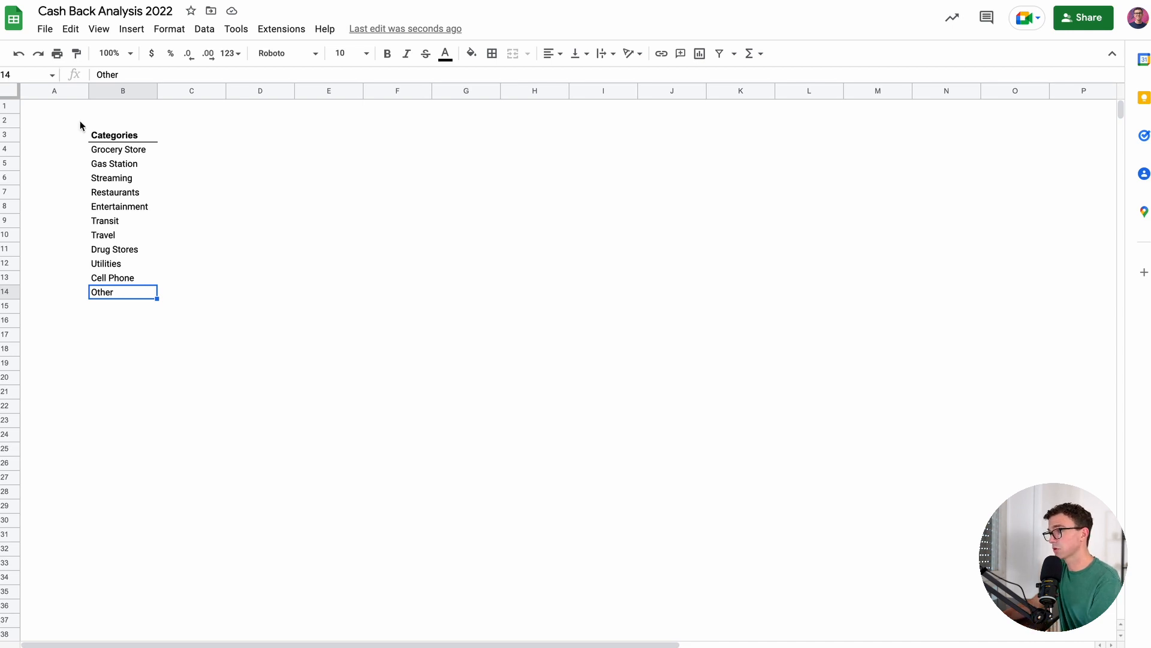
pyautogui.click(131, 30)
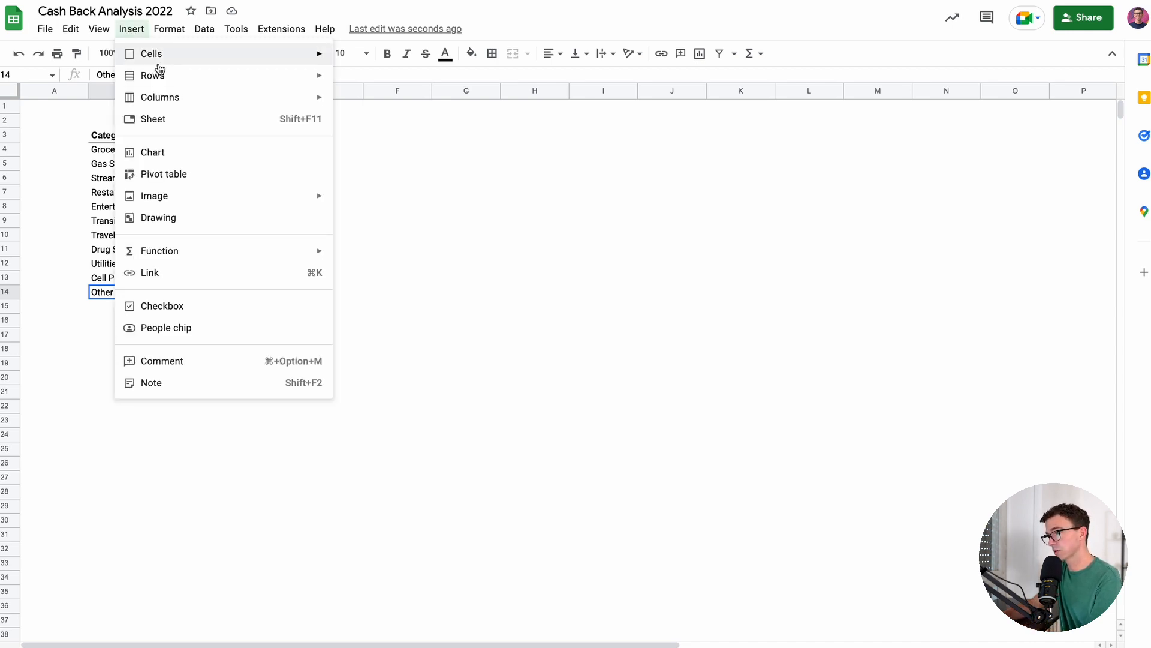
pyautogui.moveTo(159, 74)
pyautogui.click(373, 82)
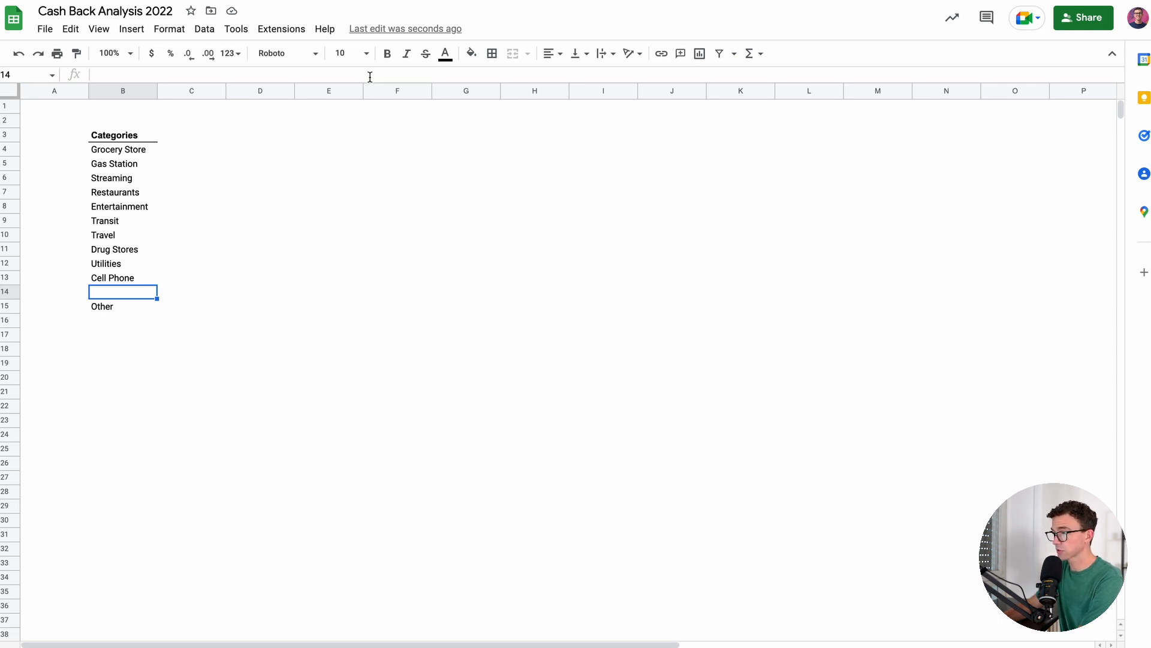
# Enter Apple as a new category in B14
pyautogui.write('Apple')
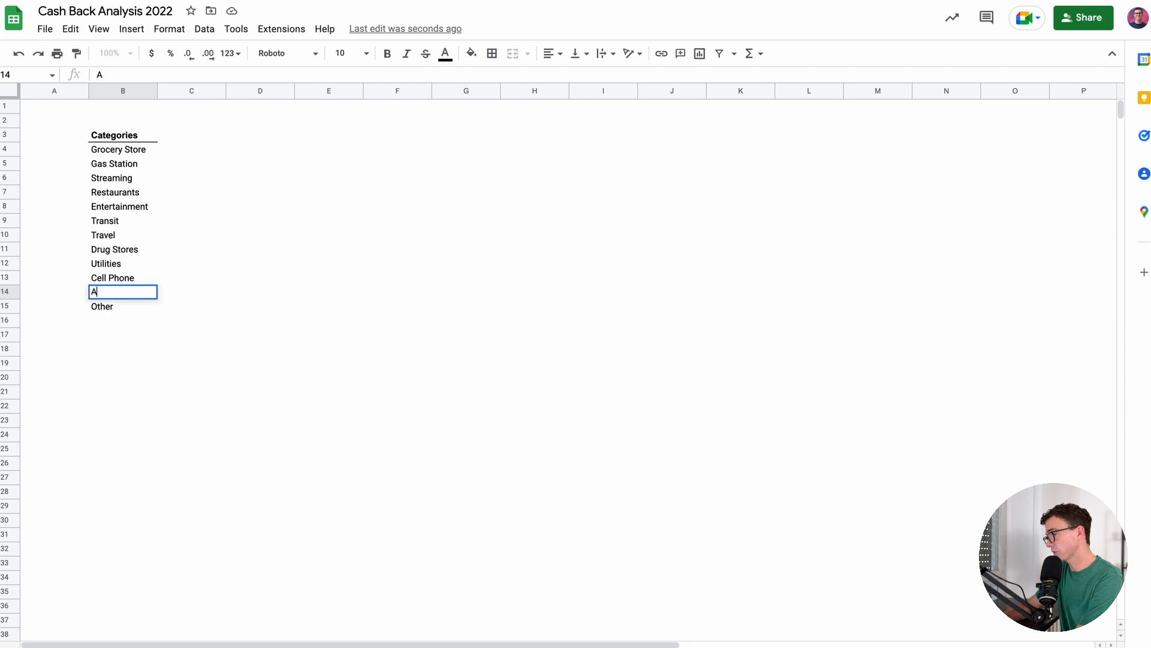
pyautogui.press('Return')
pyautogui.press('Up')
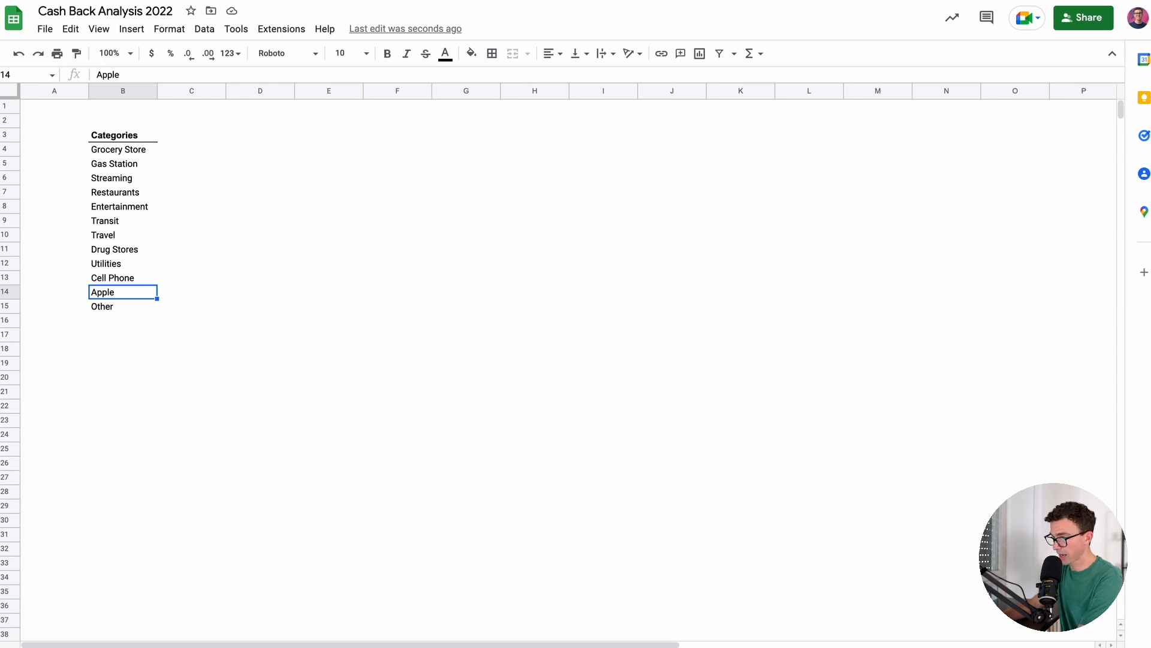
pyautogui.press('Up')
pyautogui.press('Up')
pyautogui.press('Up')
pyautogui.press('Up')
pyautogui.press('Up')
pyautogui.press('Up')
pyautogui.press('Up')
pyautogui.press('Up')
pyautogui.press('Up')
pyautogui.press('Up')
pyautogui.press('Up')
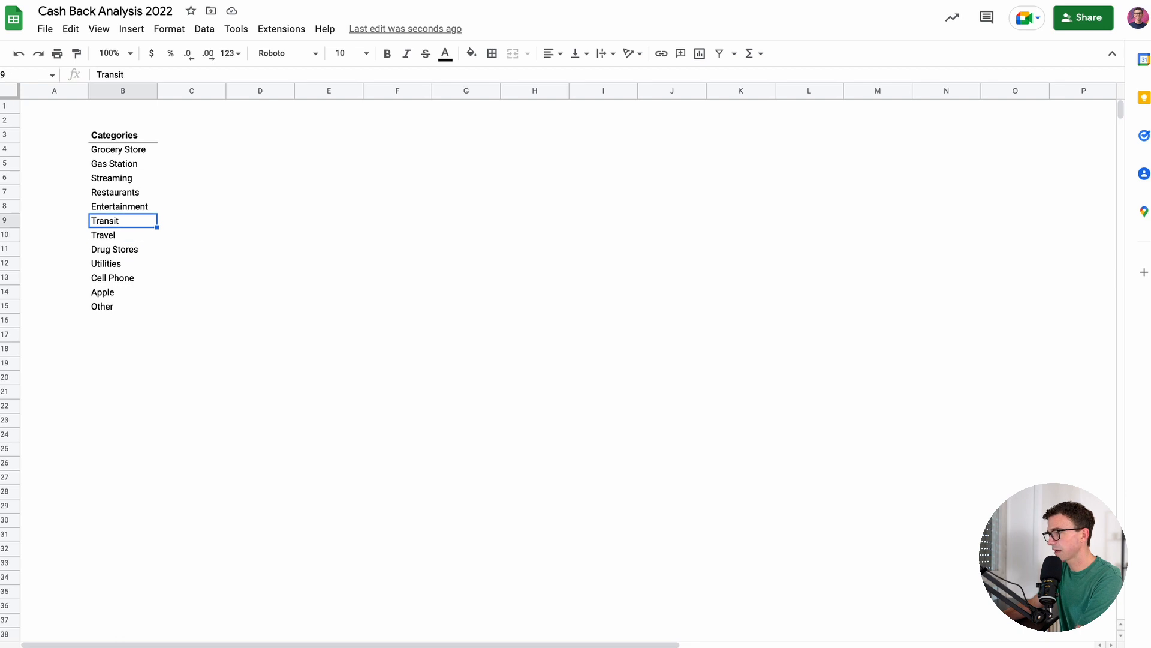
pyautogui.press('Up')
pyautogui.press('Right')
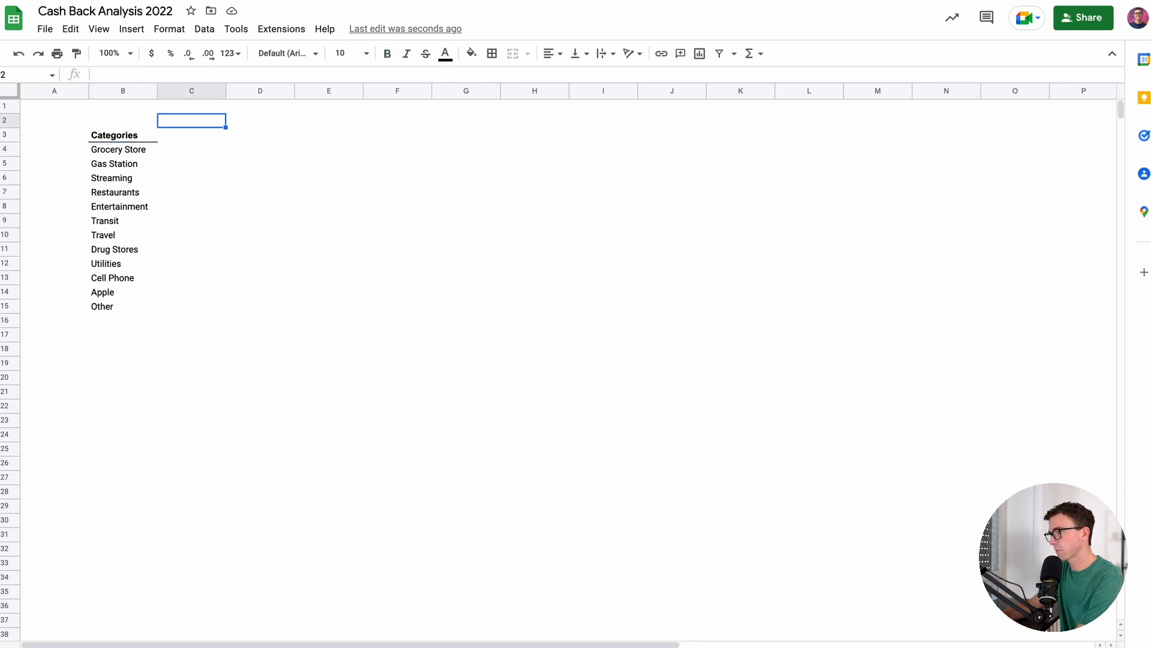
pyautogui.press('Down')
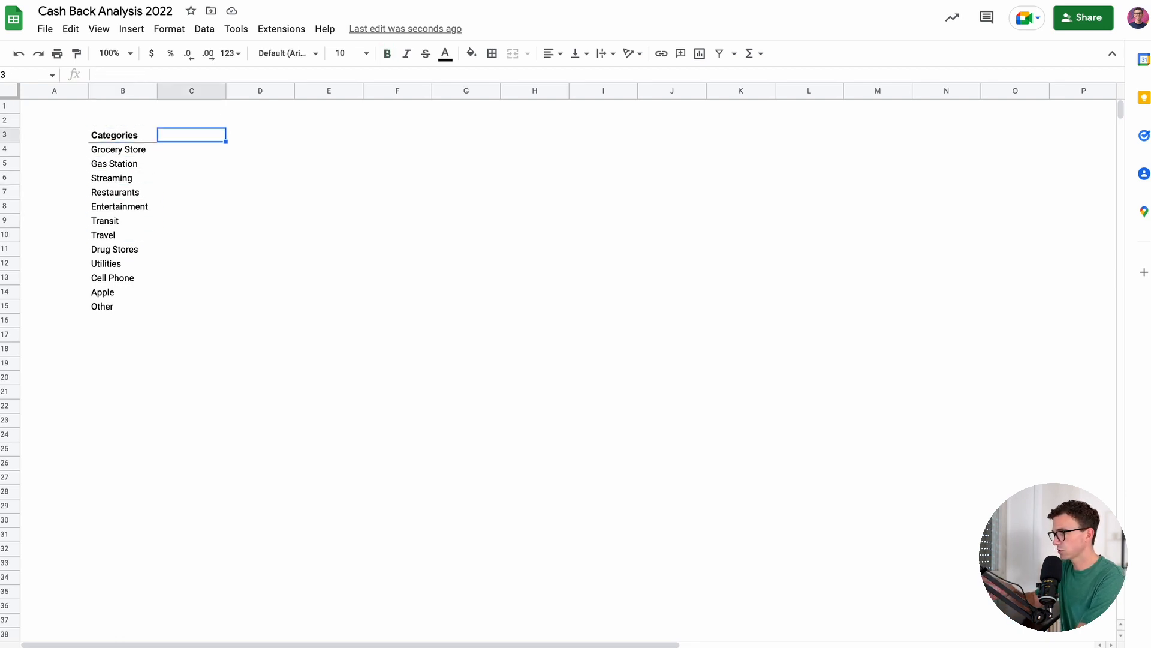
pyautogui.write('Spending per month')
pyautogui.press('Return')
pyautogui.press('Up')
pyautogui.press('Delete')
# Enter a two-line column header with Spending in C2 and / Month in C3
pyautogui.press('Up')
pyautogui.write('Spending ')
pyautogui.write('/')
pyautogui.press('BackSpace')
pyautogui.press('BackSpace')
pyautogui.press('Return')
pyautogui.write('/ Month')
pyautogui.press('Return')
# Make the Spending / Month header in C2:C3 bold and centered, with a bottom border
pyautogui.press('Up')
pyautogui.press('Up')
pyautogui.hotkey('shift', 'Down')
pyautogui.hotkey('ctrl', 'b')
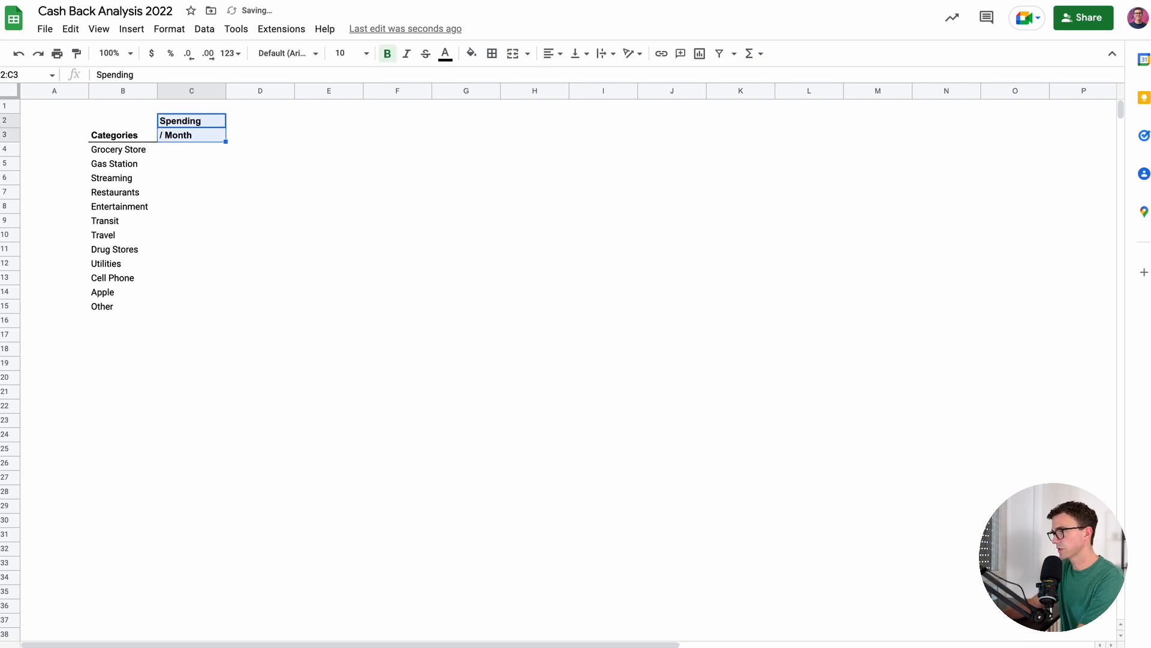
pyautogui.click(563, 58)
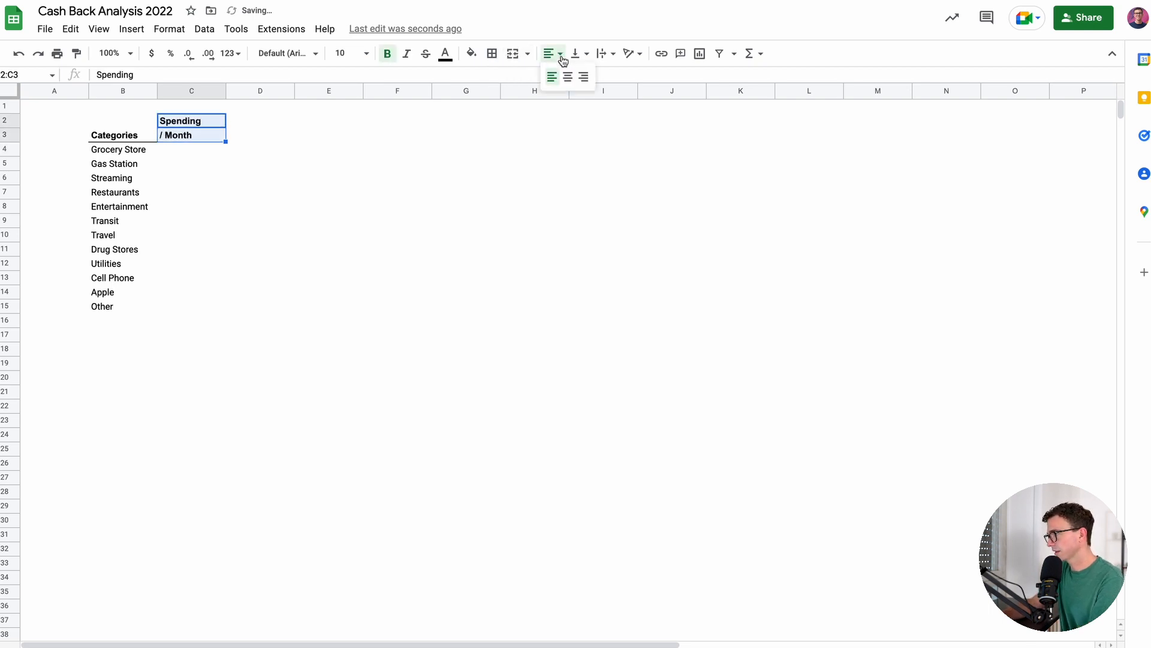
pyautogui.click(568, 76)
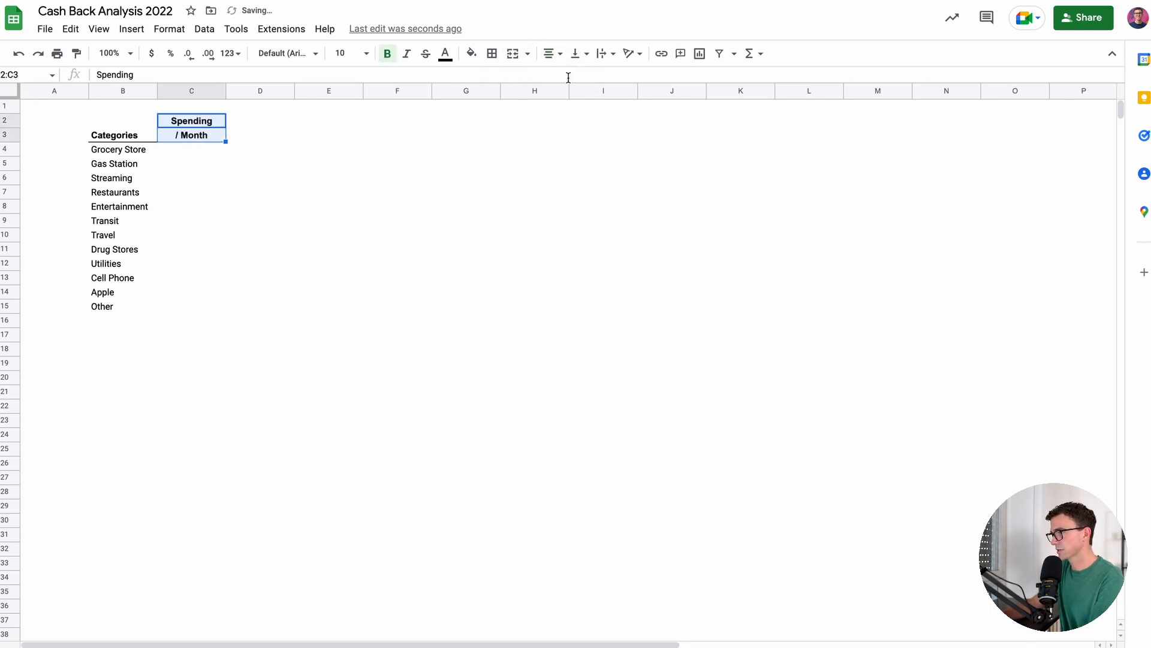
pyautogui.click(492, 54)
pyautogui.click(551, 103)
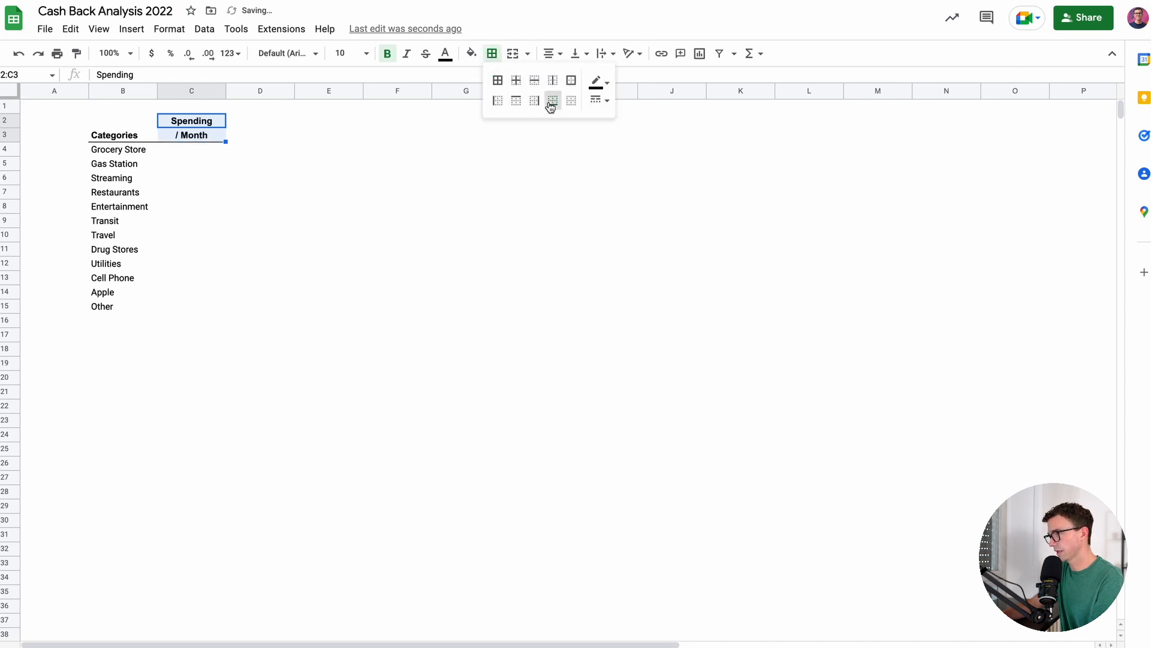
# Extend the bold formatting and bottom border across the header rows, C2:Z3
pyautogui.click(233, 124)
pyautogui.press('Left')
pyautogui.press('Down')
pyautogui.hotkey('shift', 'Right')
pyautogui.hotkey('shift', 'Up')
pyautogui.hotkey('shift', 'Right')
pyautogui.hotkey('shift', 'Right')
pyautogui.hotkey('shift', 'Right')
pyautogui.hotkey('shift', 'Right')
pyautogui.hotkey('shift', 'Right')
pyautogui.hotkey('shift', 'Right')
pyautogui.hotkey('shift', 'Right')
pyautogui.hotkey('shift', 'Right')
pyautogui.hotkey('shift', 'Right')
pyautogui.hotkey('shift', 'Right')
pyautogui.hotkey('shift', 'Right')
pyautogui.hotkey('shift', 'Right')
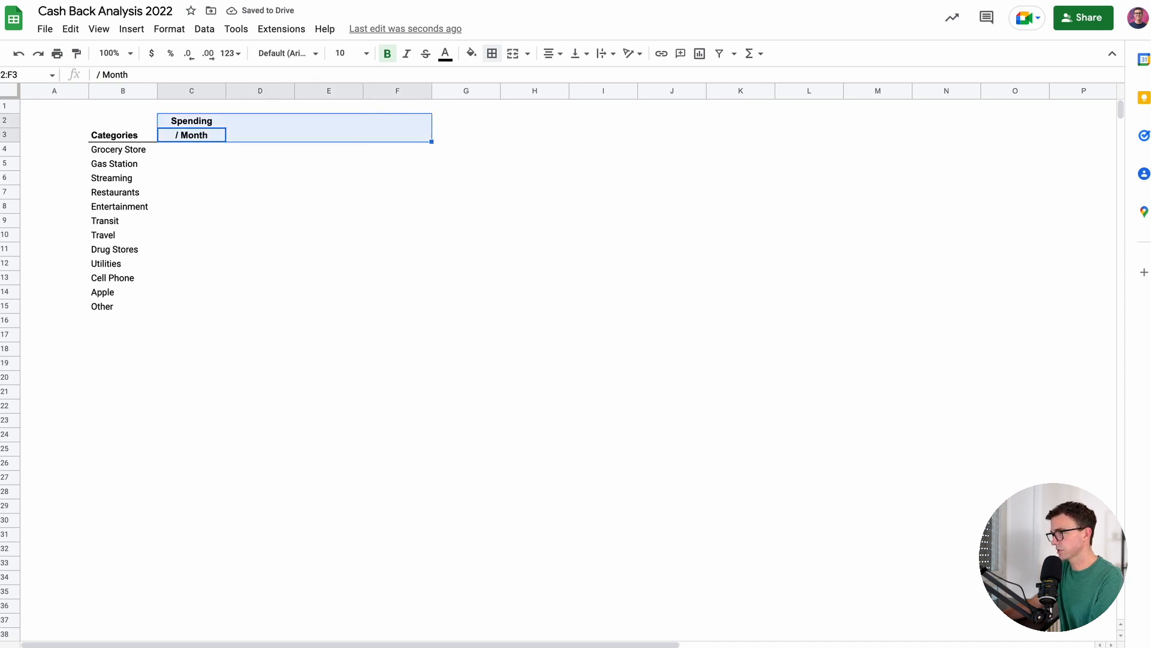
pyautogui.hotkey('ctrl', 'shift', 'Right')
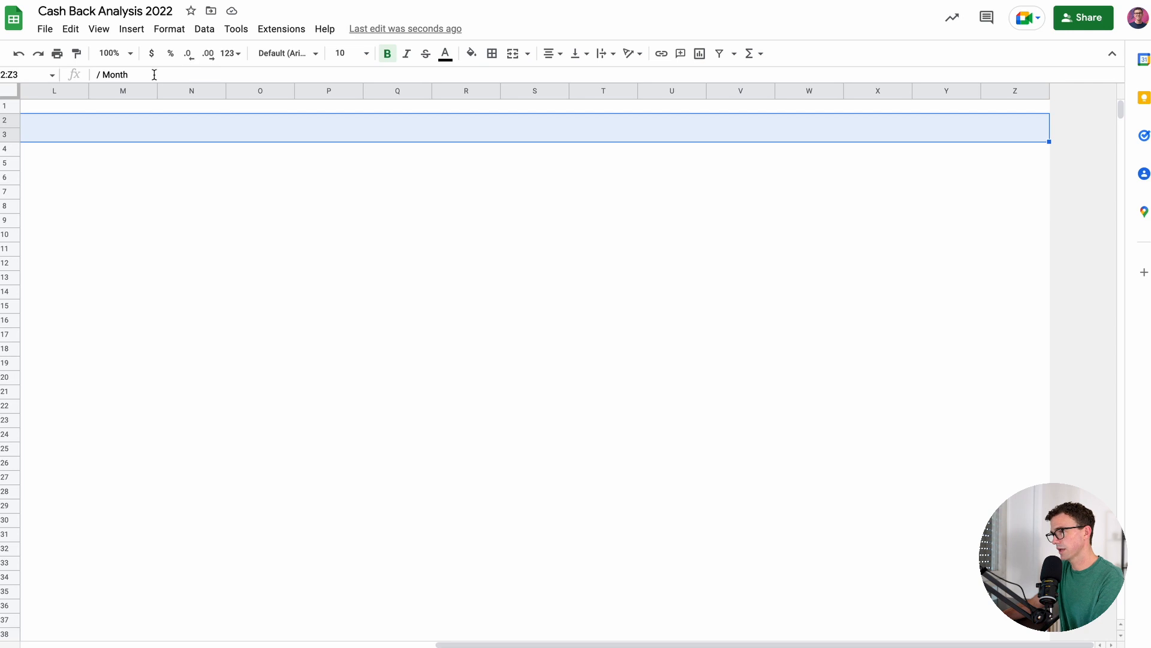
pyautogui.click(387, 63)
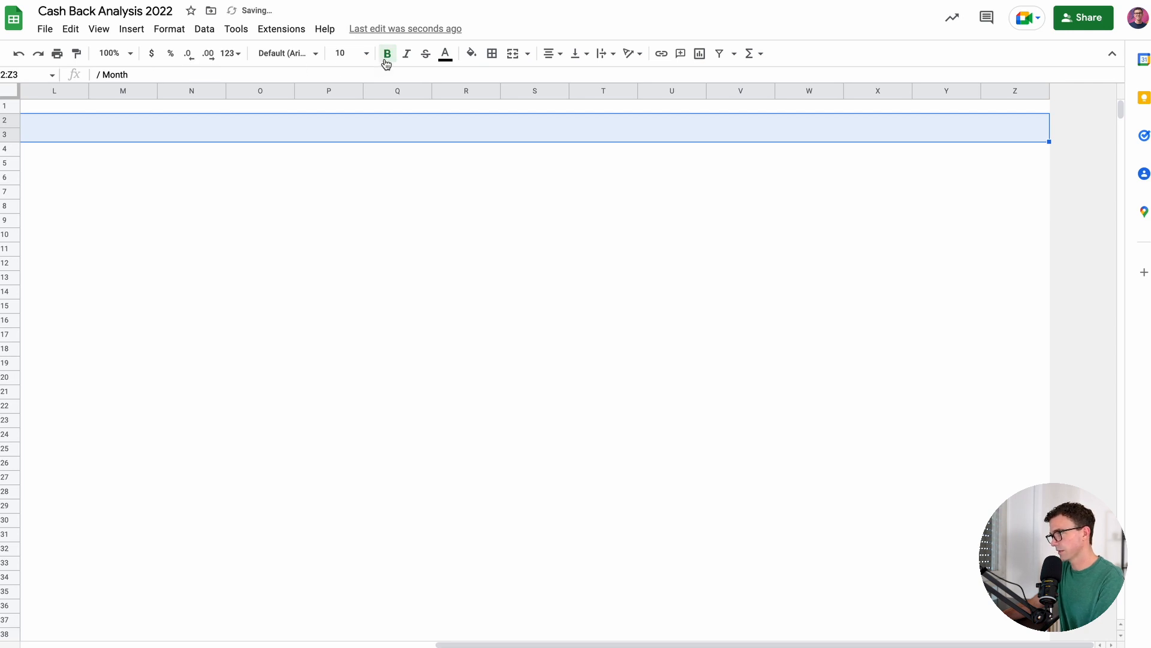
pyautogui.click(492, 55)
pyautogui.click(552, 100)
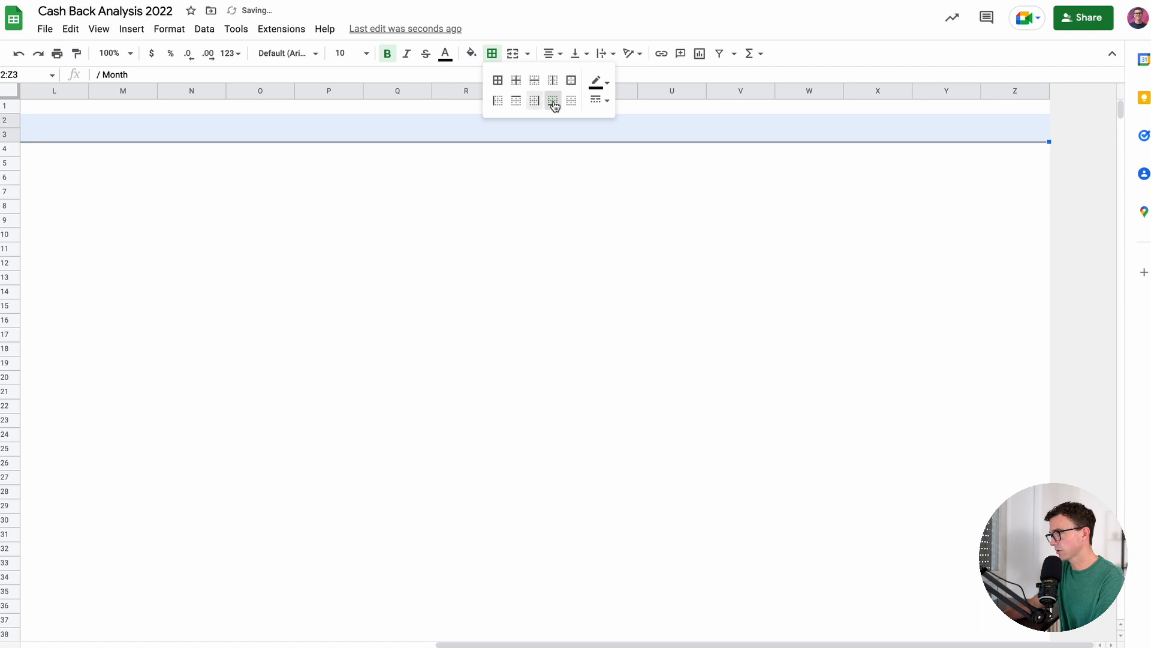
# Copy the monthly spending amounts C4:C14 from Best Cash Back Credit Card Analysis into Cash Back Analysis 2022 starting at C4
pyautogui.click(362, 138)
pyautogui.press('Left')
pyautogui.press('Left')
pyautogui.press('Left')
pyautogui.press('Left')
pyautogui.press('Left')
pyautogui.press('Left')
pyautogui.press('Left')
pyautogui.press('Left')
pyautogui.press('Left')
pyautogui.press('Left')
pyautogui.press('Left')
pyautogui.press('Left')
pyautogui.press('Left')
pyautogui.press('Left')
pyautogui.press('Left')
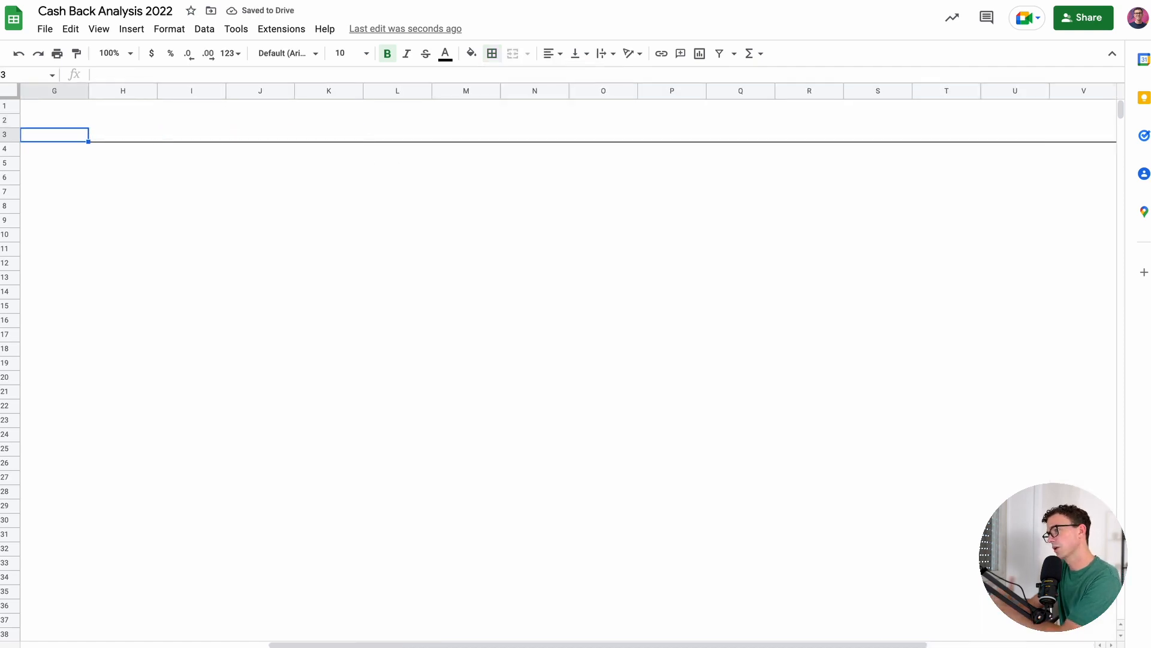
pyautogui.press('Right')
pyautogui.press('Right')
pyautogui.press('Right')
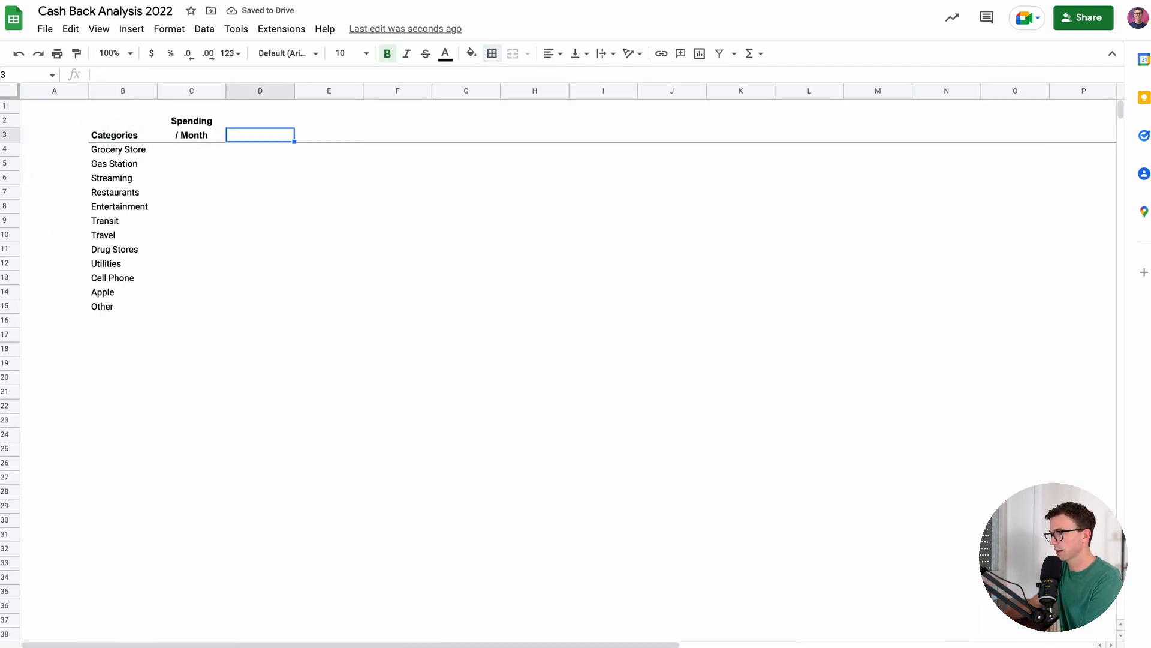
pyautogui.press('Left')
pyautogui.press('Down')
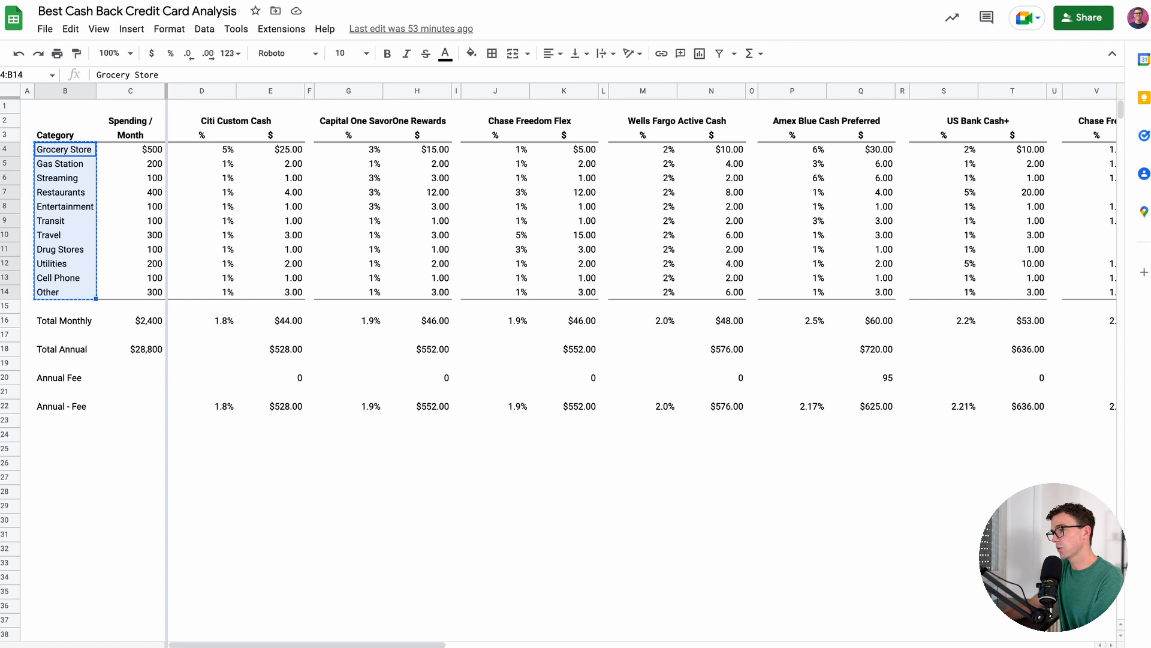
pyautogui.click(159, 150)
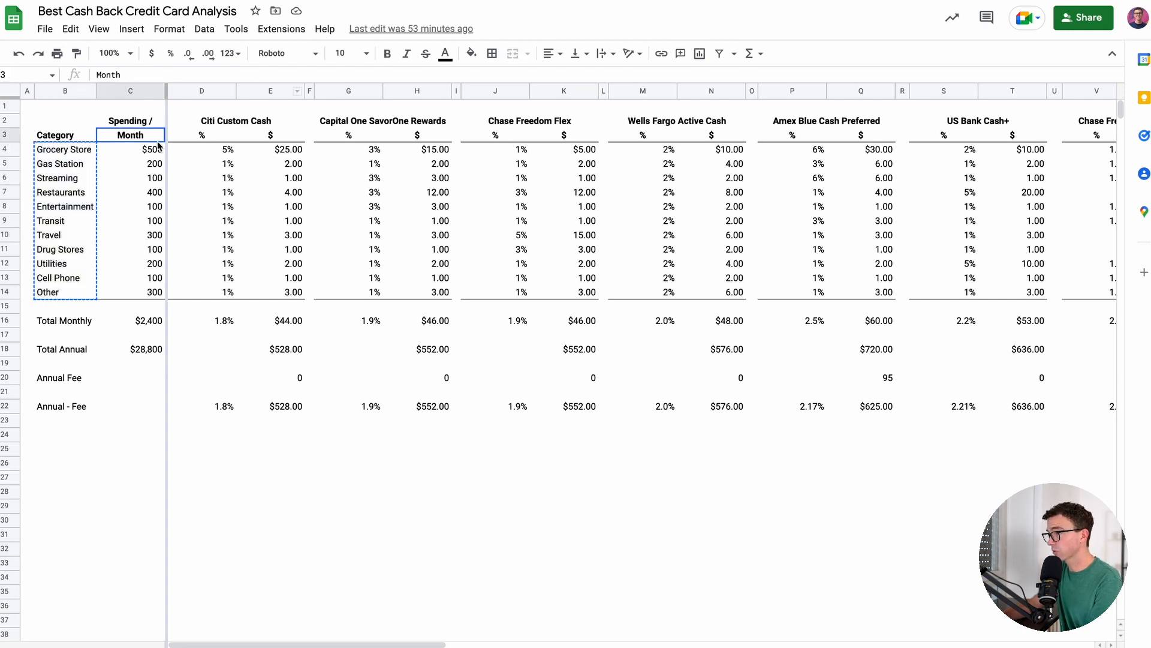
pyautogui.hotkey('shift', 'Down')
pyautogui.hotkey('shift', 'Down')
pyautogui.hotkey('shift', 'Down')
pyautogui.hotkey('shift', 'Down')
pyautogui.hotkey('shift', 'Down')
pyautogui.hotkey('shift', 'Down')
pyautogui.hotkey('shift', 'Down')
pyautogui.hotkey('shift', 'Down')
pyautogui.hotkey('shift', 'Down')
pyautogui.hotkey('shift', 'Down')
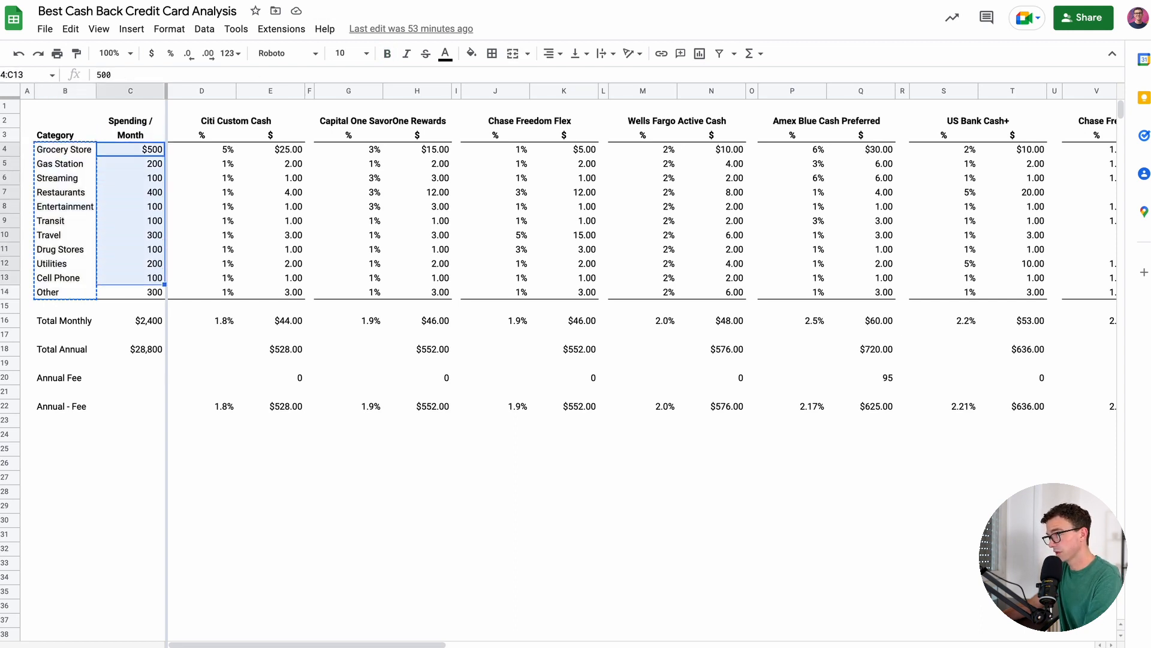
pyautogui.hotkey('ctrl', 'c')
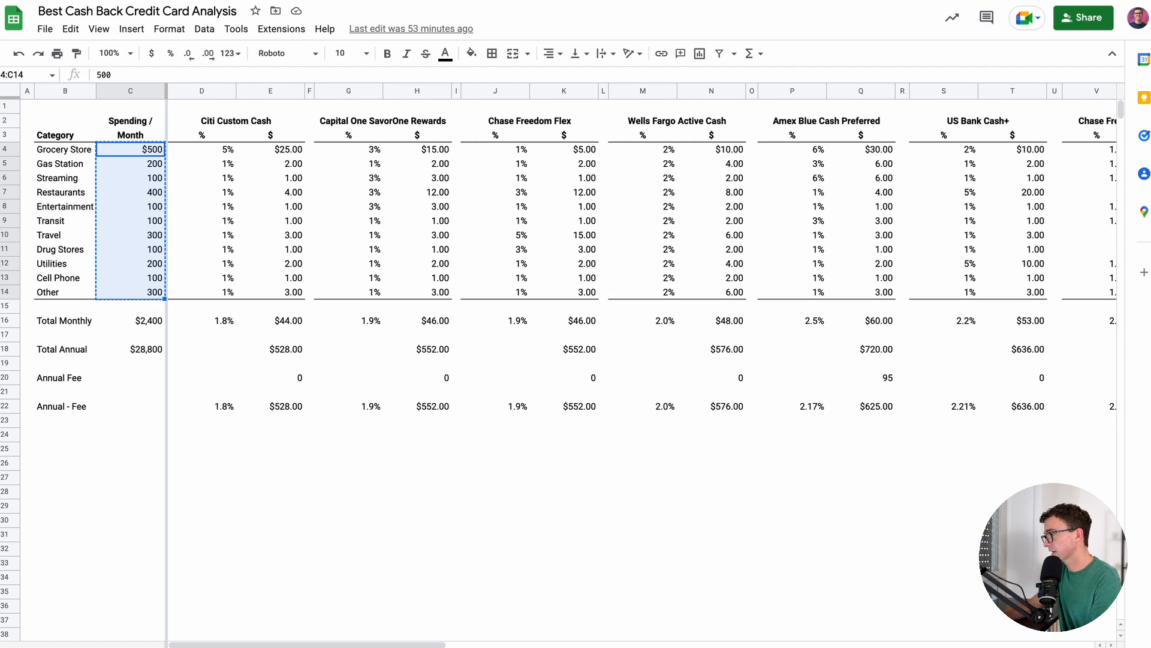
pyautogui.hotkey('ctrl', 'Tab')
pyautogui.hotkey('ctrl', 'v')
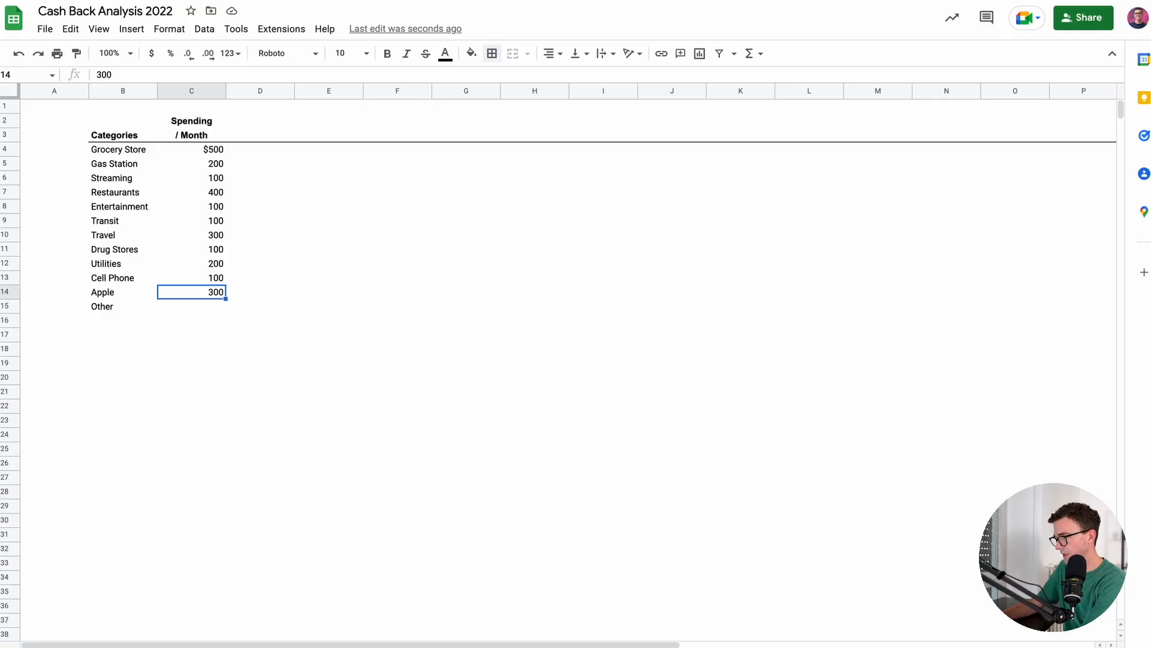
# Move the 300 amount from the Apple row, C14, to the Other row, C15
pyautogui.hotkey('ctrl', 'c')
pyautogui.press('Down')
pyautogui.hotkey('ctrl', 'v')
pyautogui.press('Up')
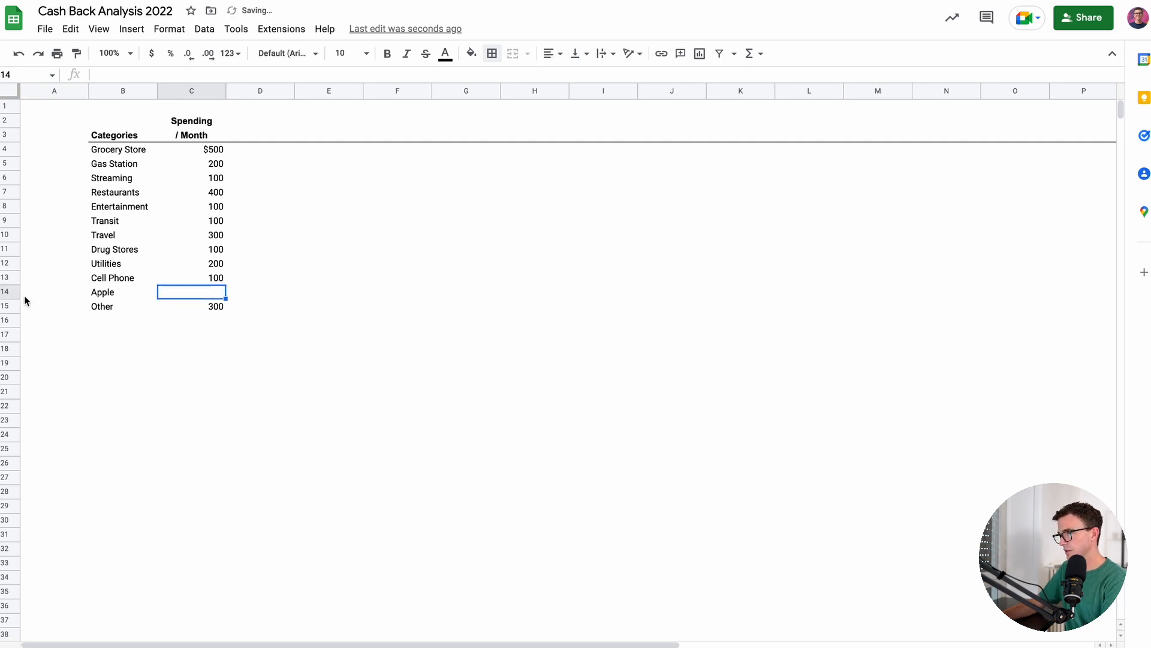
# Delete row 14 containing the Apple category
pyautogui.click(6, 292)
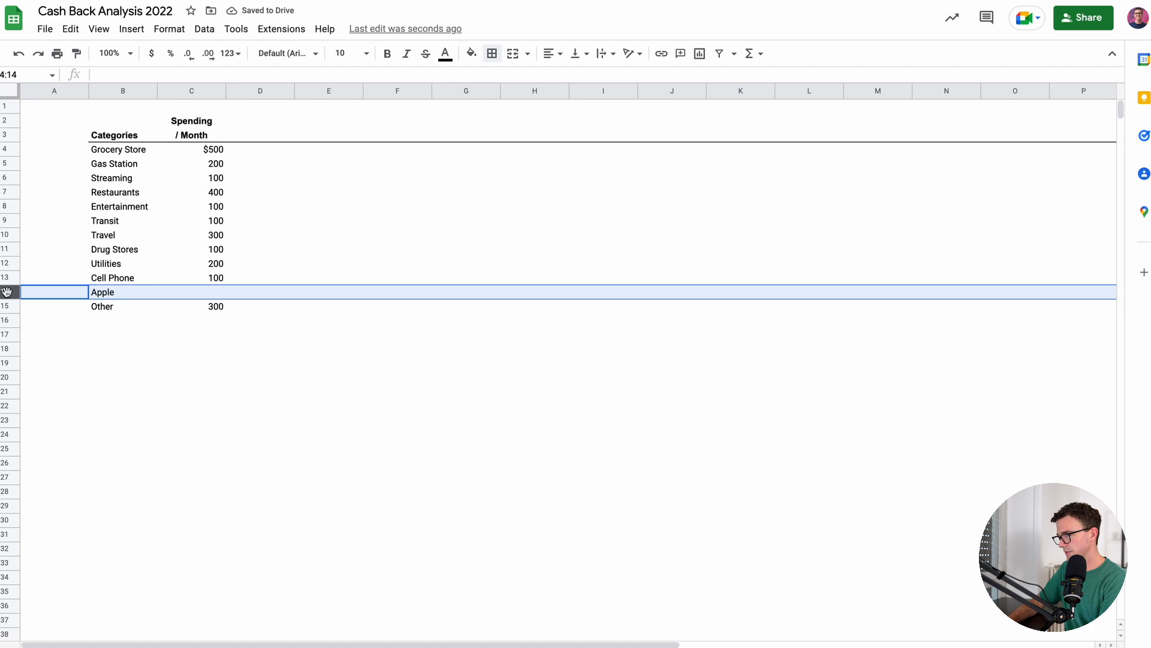
pyautogui.rightClick(6, 292)
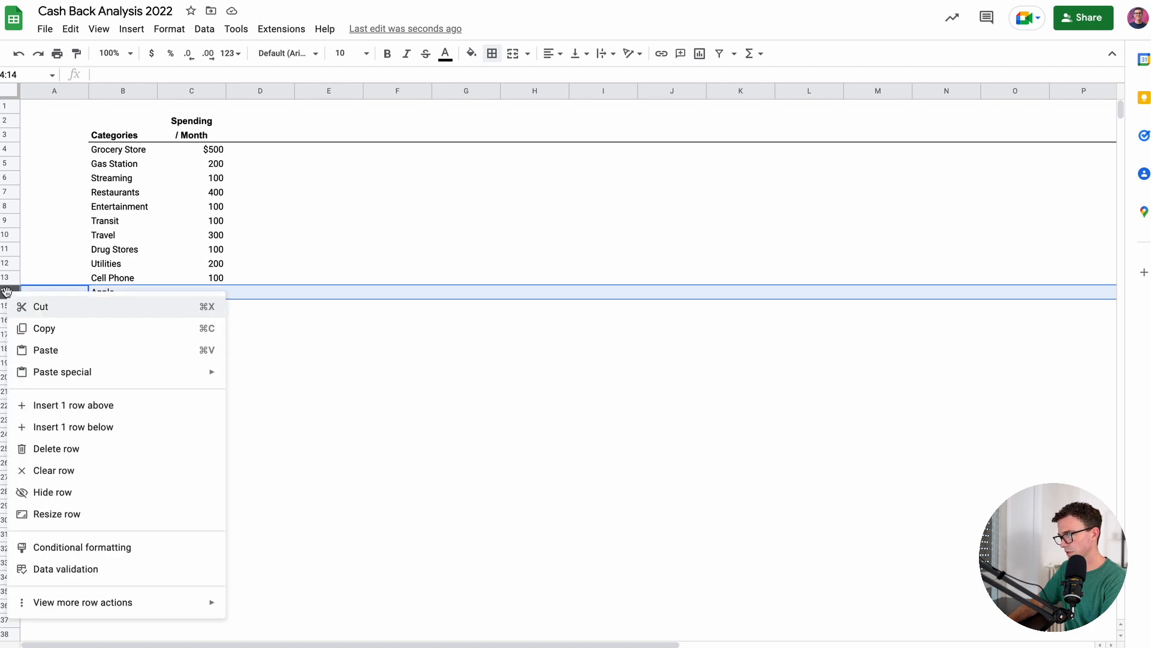
pyautogui.click(72, 448)
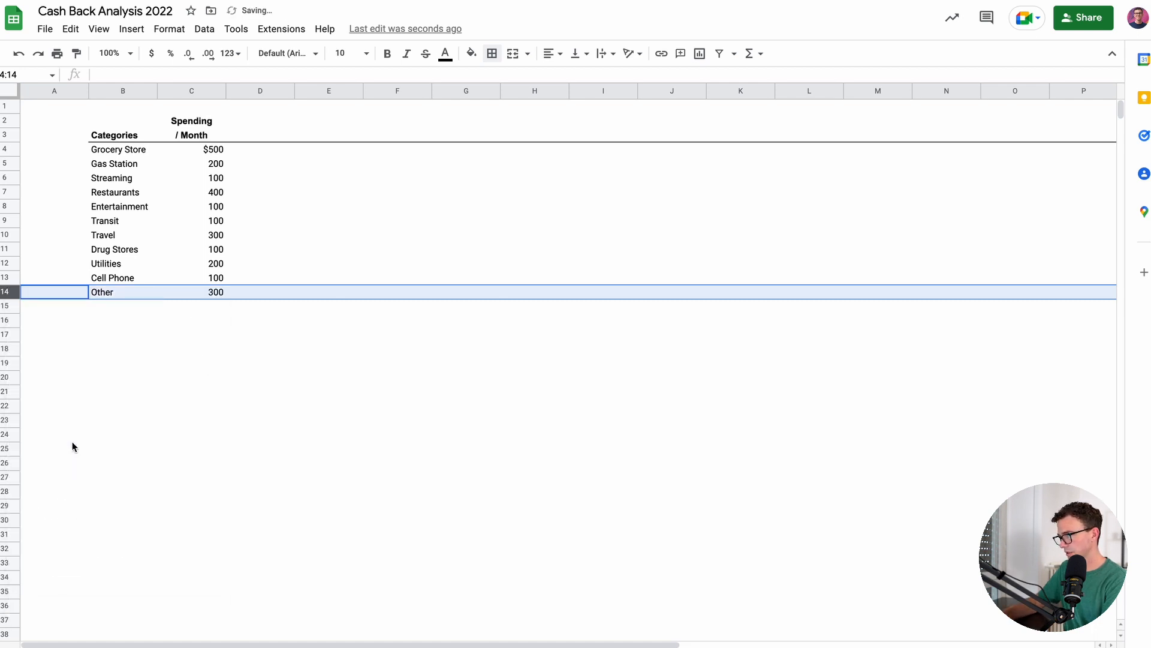
# Narrow columns A and D into slim spacer columns
pyautogui.click(143, 292)
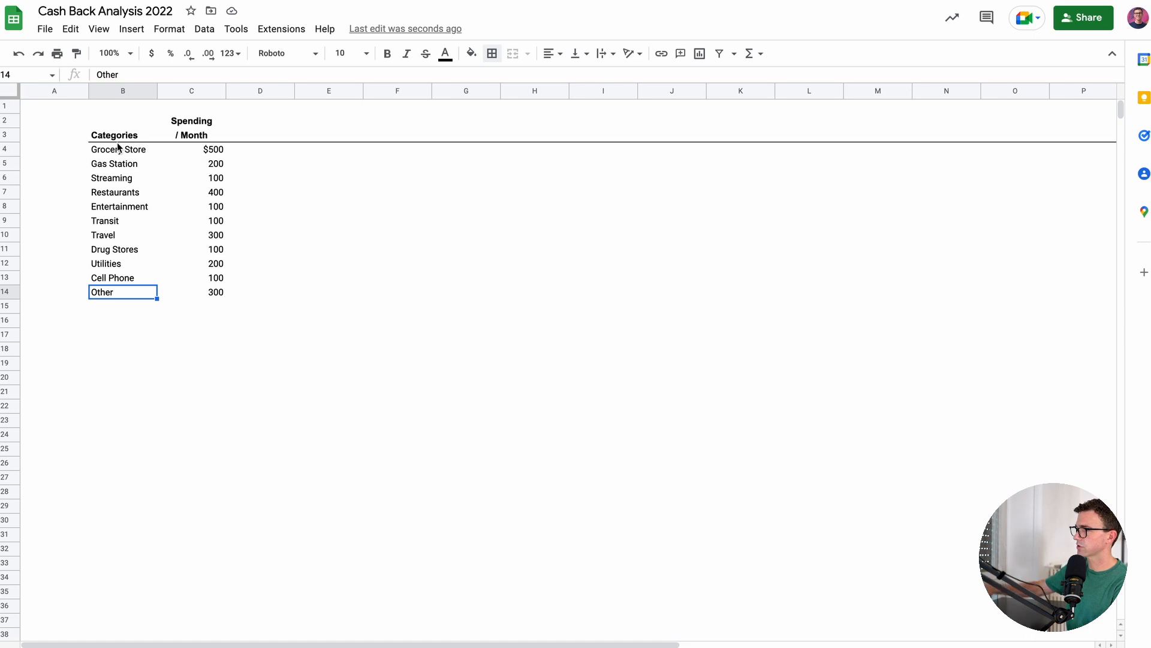
pyautogui.moveTo(88, 94); pyautogui.dragTo(39, 96)
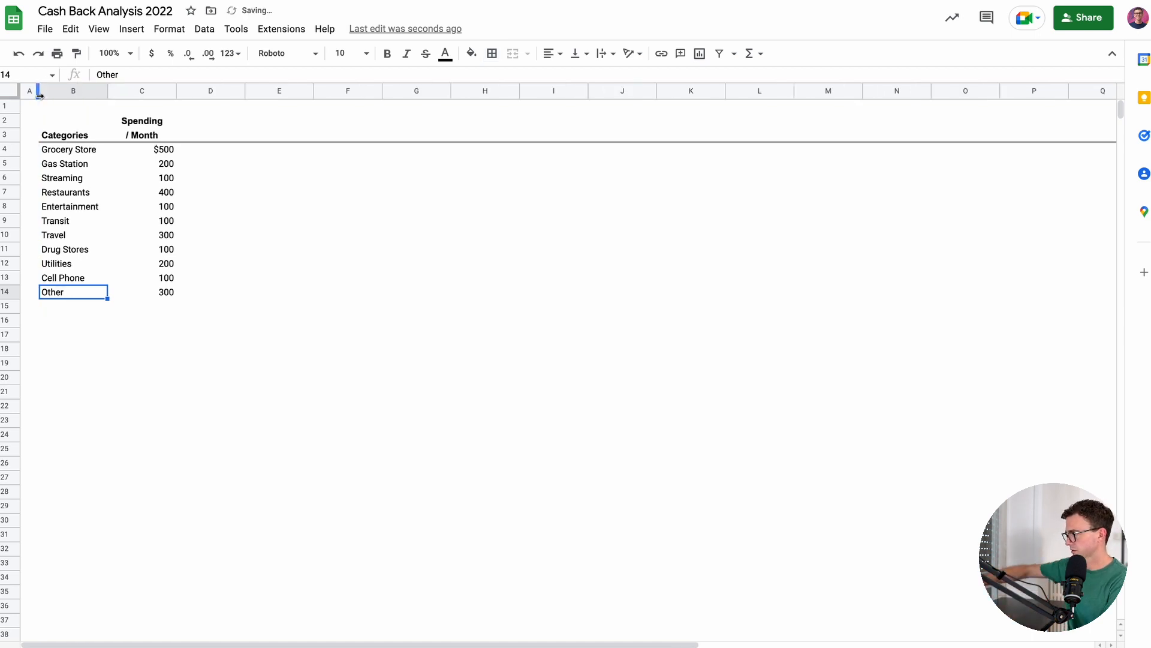
pyautogui.moveTo(242, 93); pyautogui.dragTo(188, 94)
# Enter the column headers % in E3 and $ in F3
pyautogui.click(230, 129)
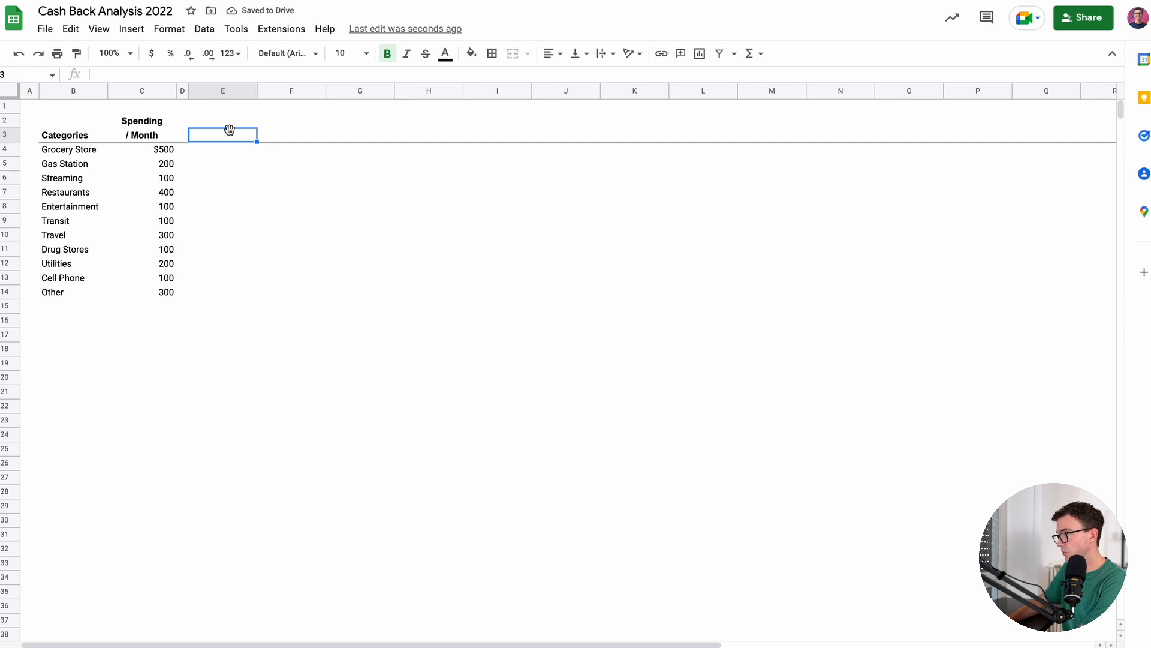
pyautogui.write('%')
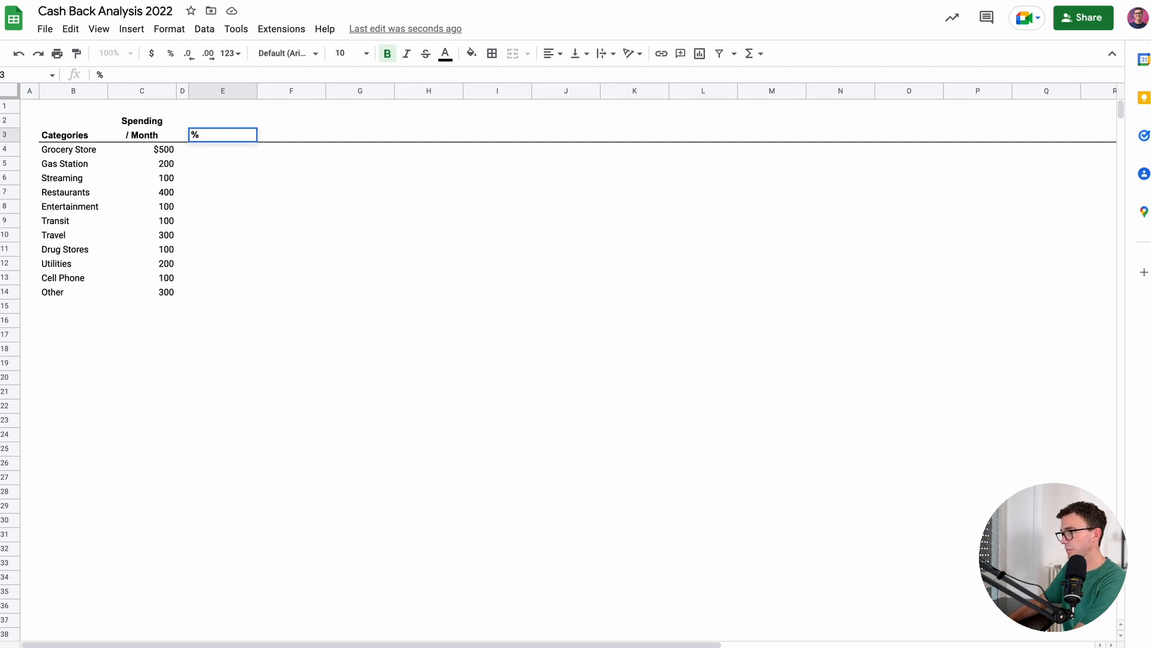
pyautogui.press('Tab')
pyautogui.write('$')
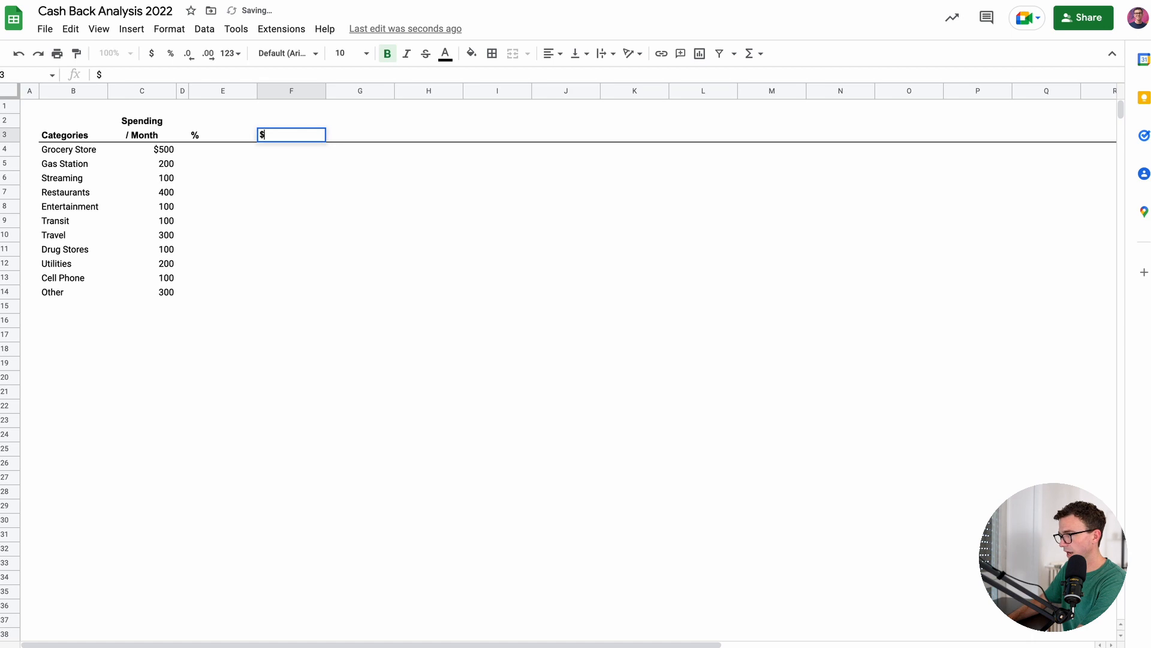
pyautogui.press('Return')
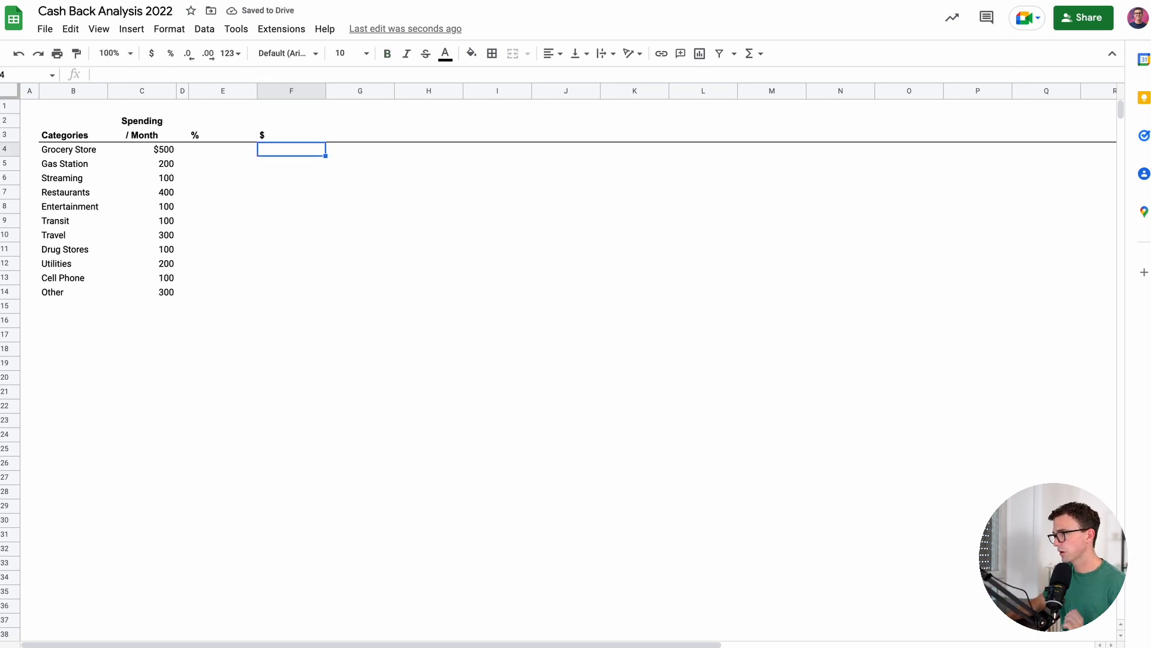
# Enter the placeholder title Card Name in E2 above the % header
pyautogui.press('Up')
pyautogui.press('Up')
pyautogui.press('Left')
pyautogui.write('Card Name')
pyautogui.press('Return')
# Merge cells E2:F2 so the Card Name title spans the % and $ columns
pyautogui.press('Up')
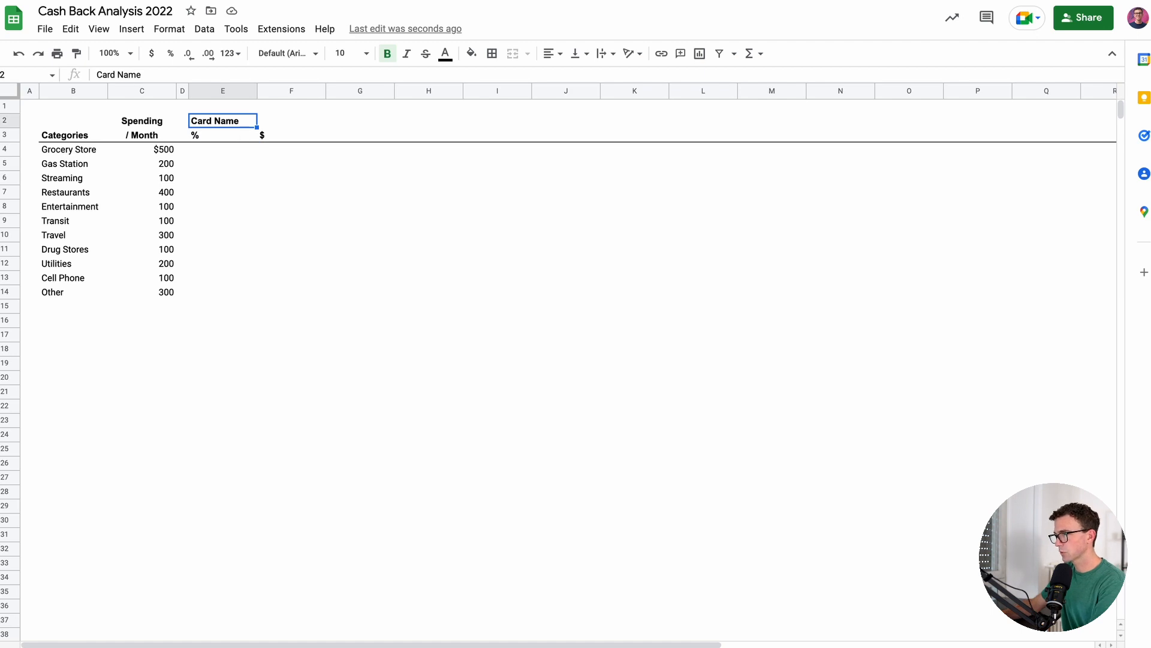
pyautogui.hotkey('shift', 'Right')
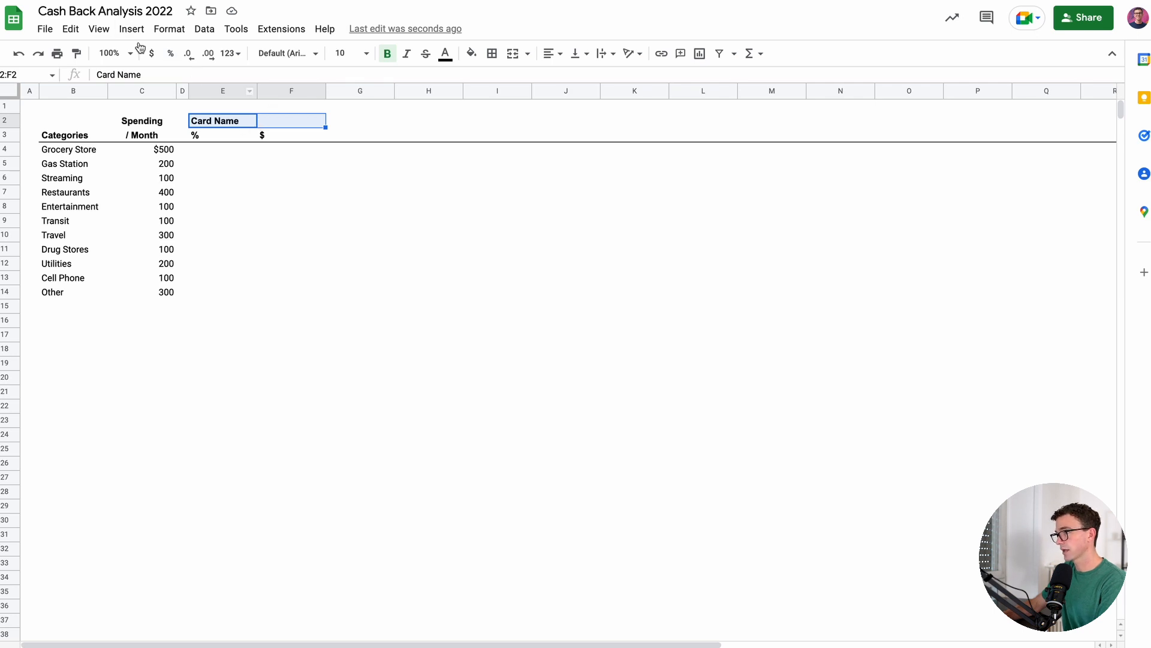
pyautogui.click(167, 32)
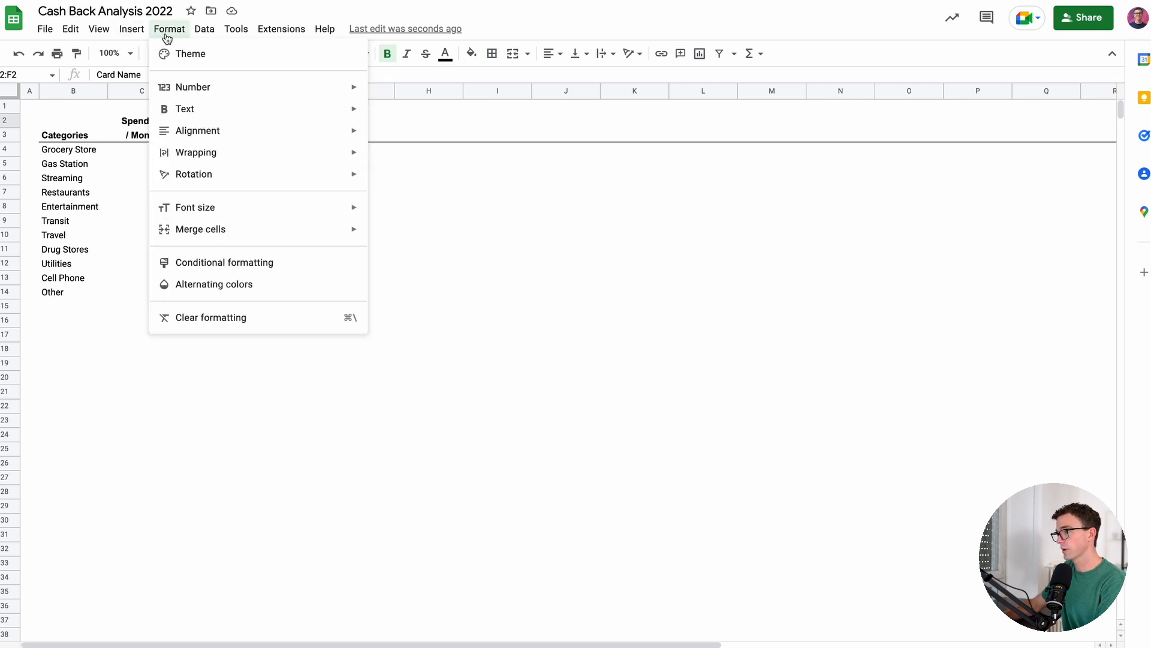
pyautogui.moveTo(318, 234)
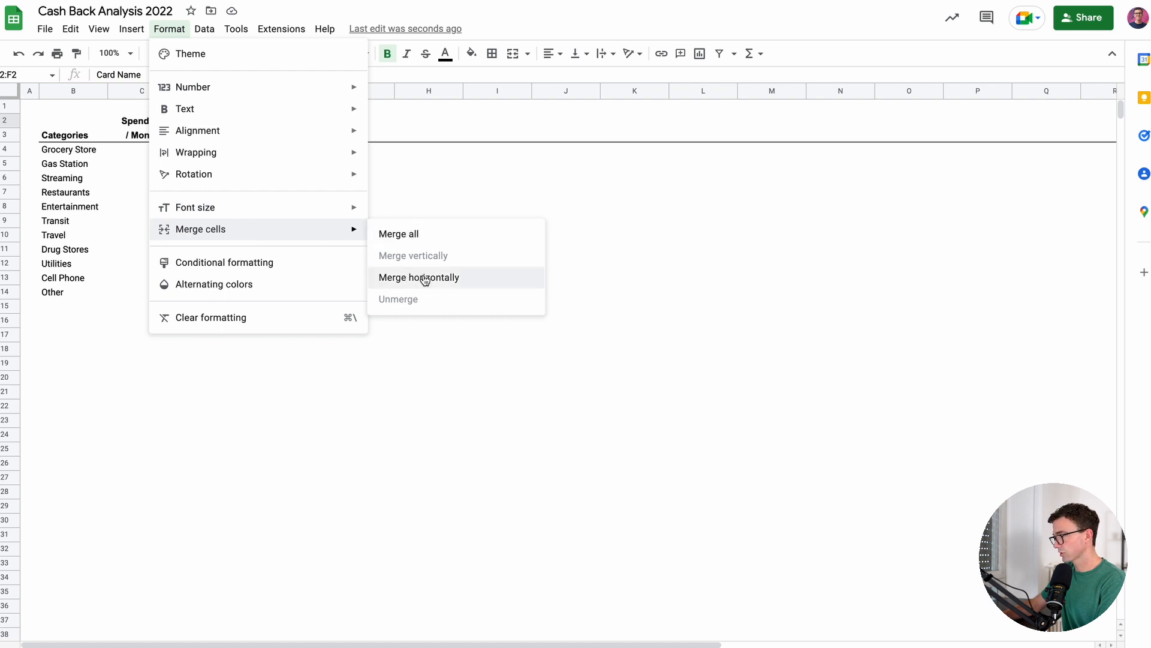
pyautogui.click(405, 233)
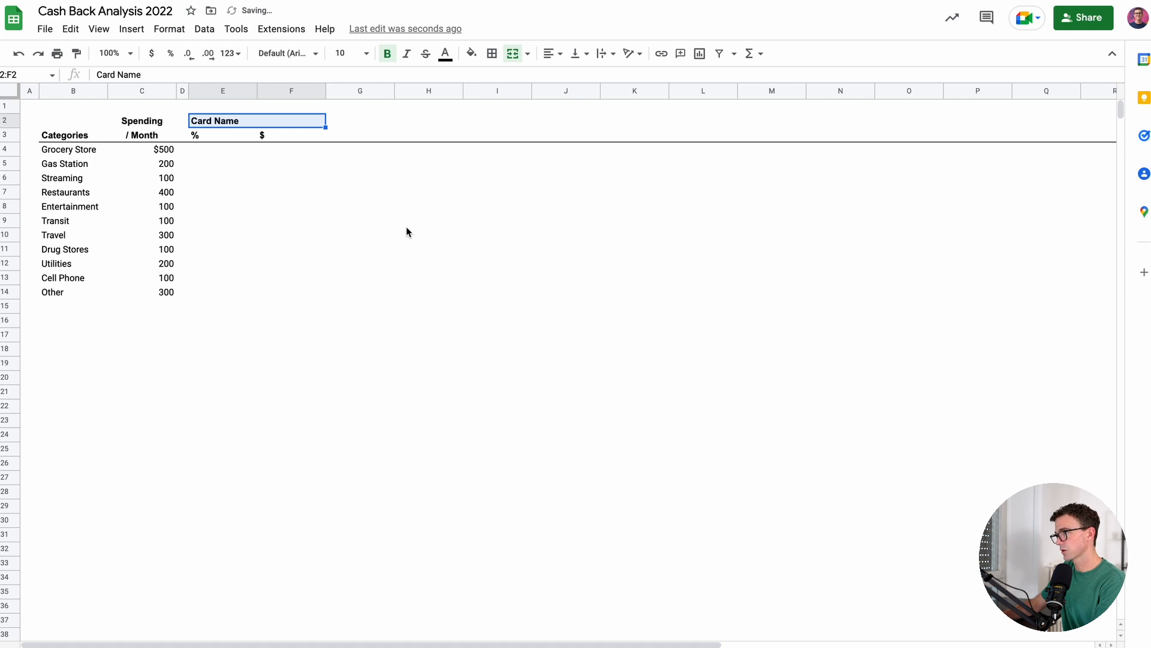
# Center-align the merged Card Name title and the % and $ headers in E3:F3
pyautogui.click(552, 53)
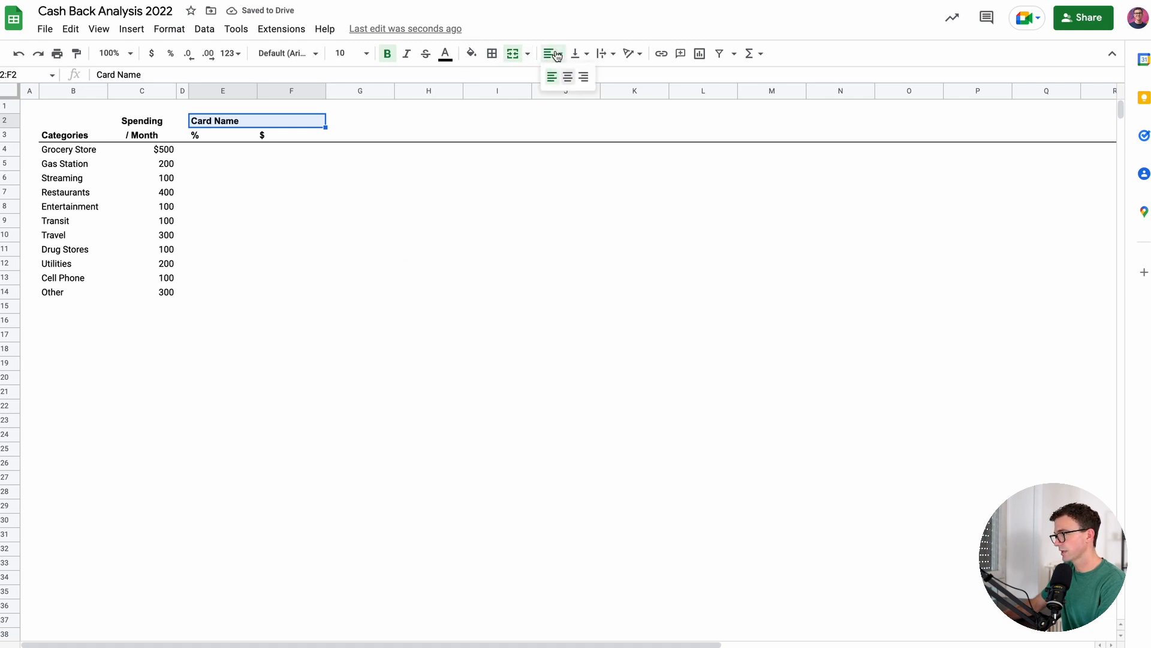
pyautogui.click(565, 77)
pyautogui.moveTo(207, 135); pyautogui.dragTo(294, 136)
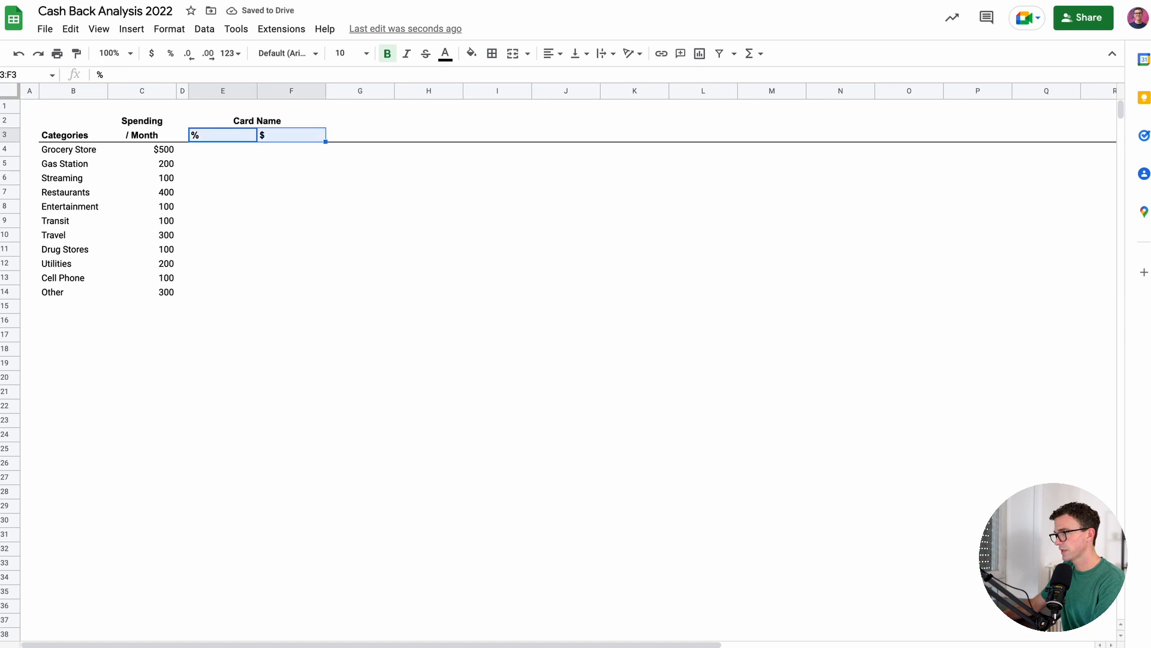
pyautogui.click(549, 54)
pyautogui.click(566, 76)
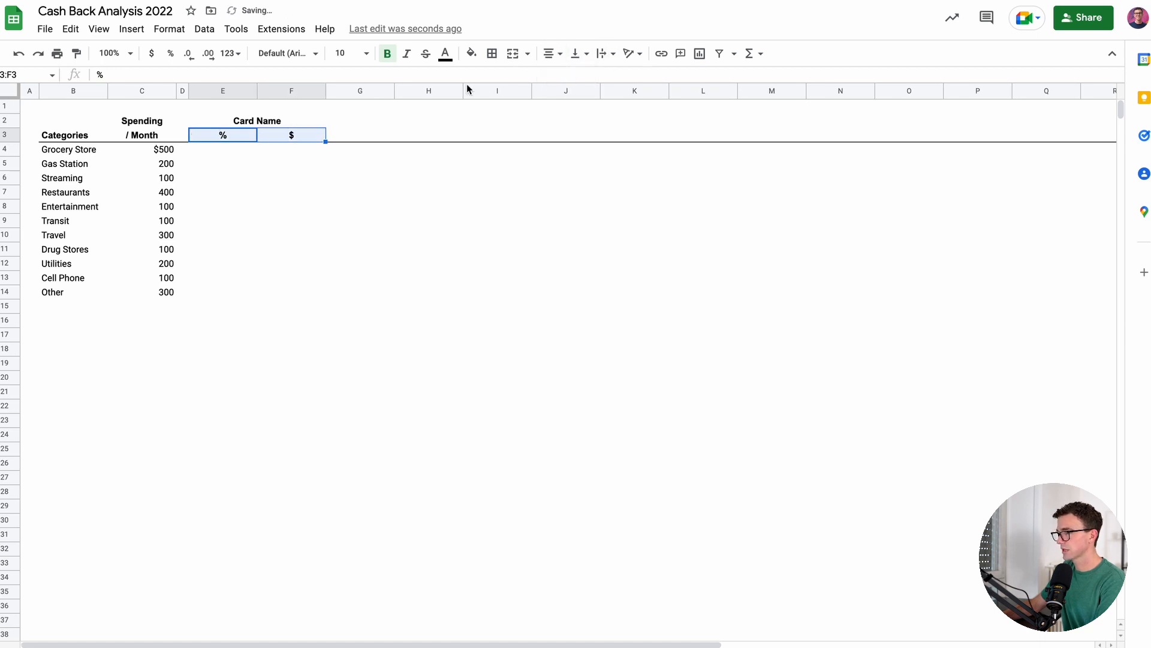
# Replace the placeholder card title in the merged E2:F2 cell with Citi Custom Cash
pyautogui.click(227, 159)
pyautogui.press('Up')
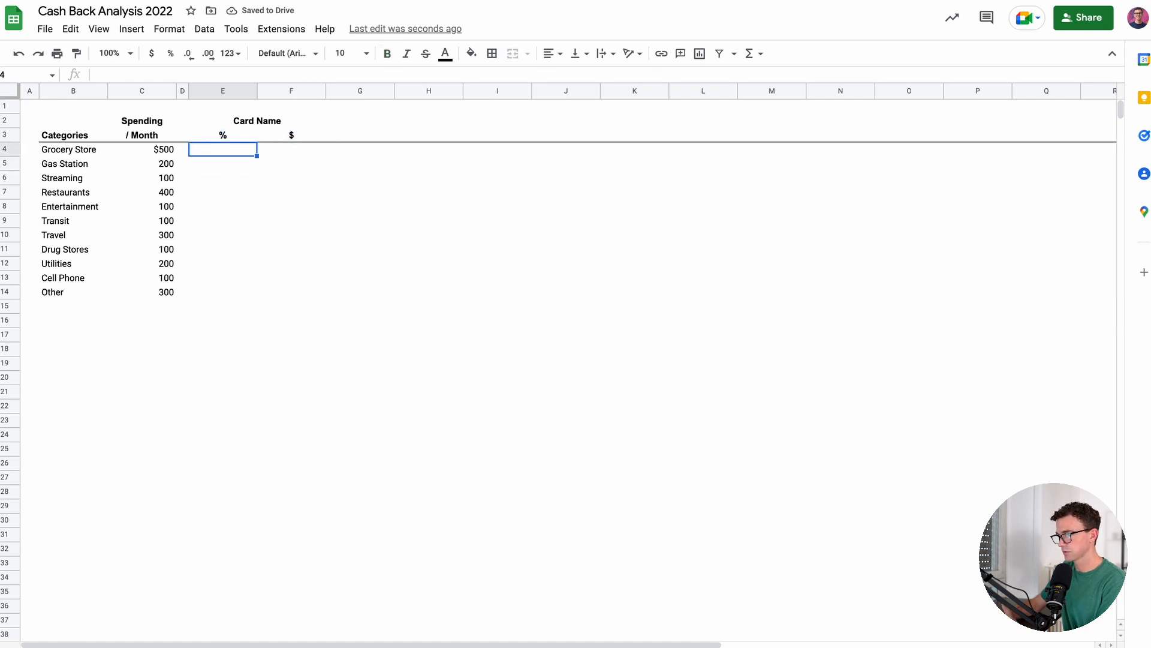
pyautogui.press('Up')
pyautogui.press('Up')
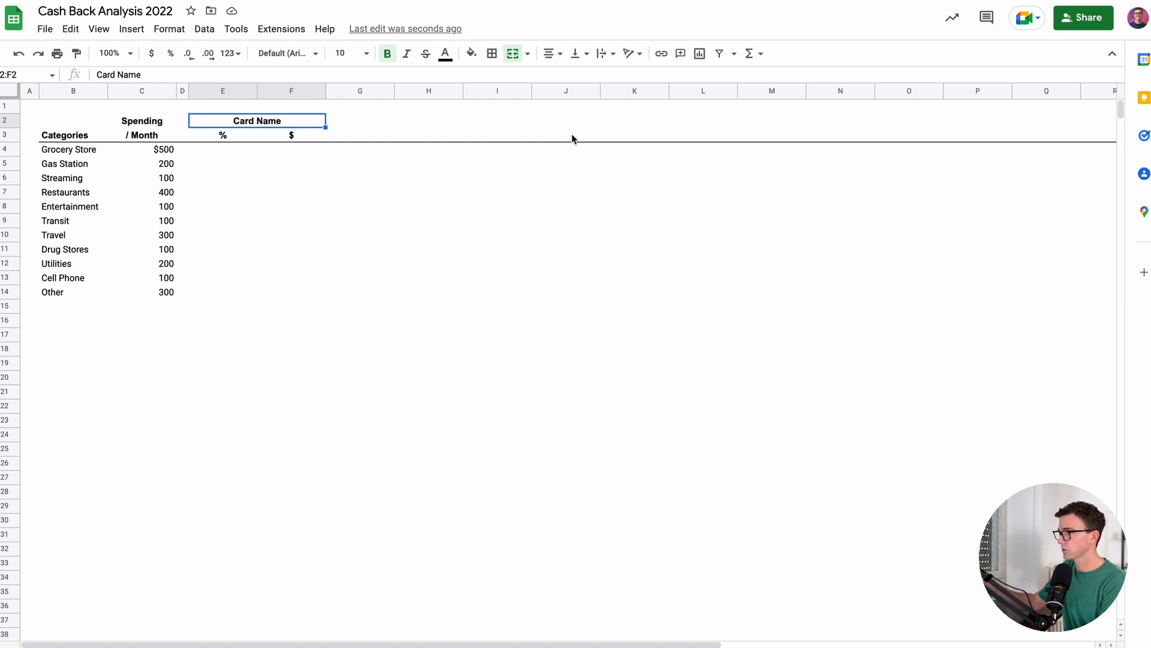
pyautogui.press('Down')
pyautogui.press('Down')
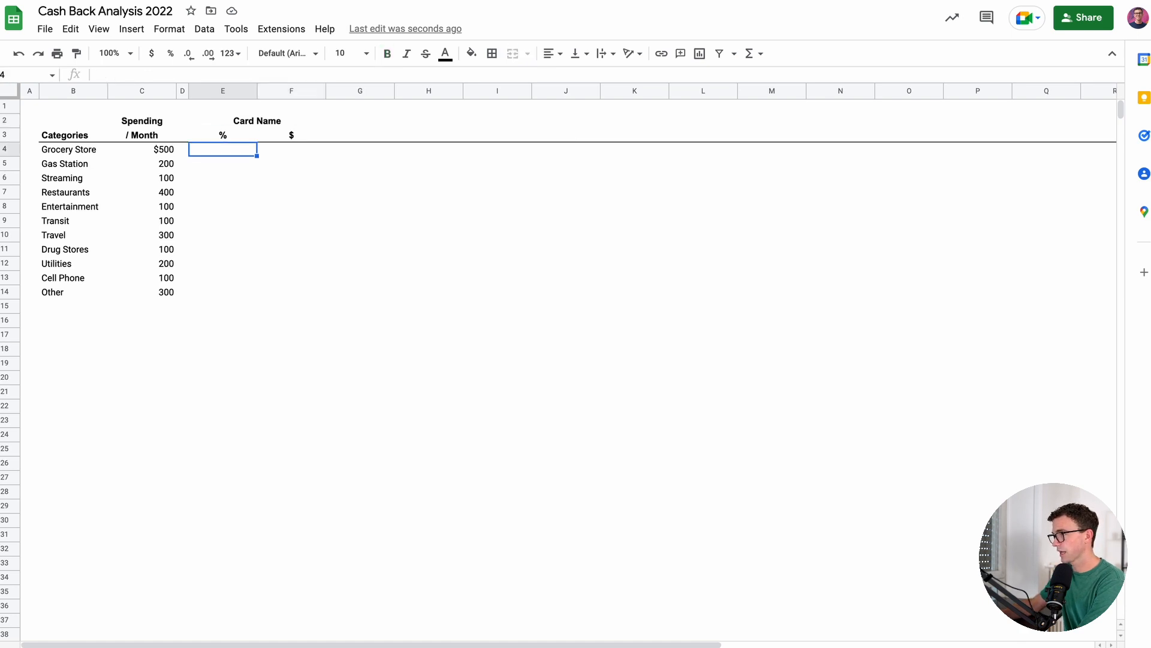
pyautogui.press('Up')
pyautogui.press('Up')
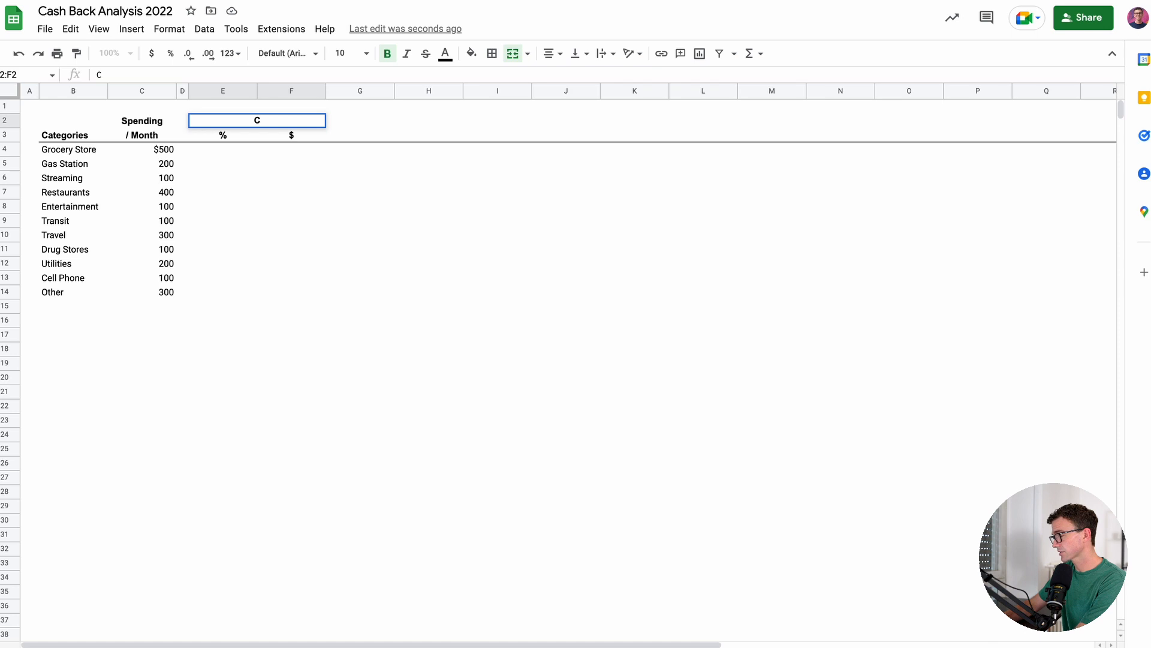
pyautogui.write('ti Custom ')
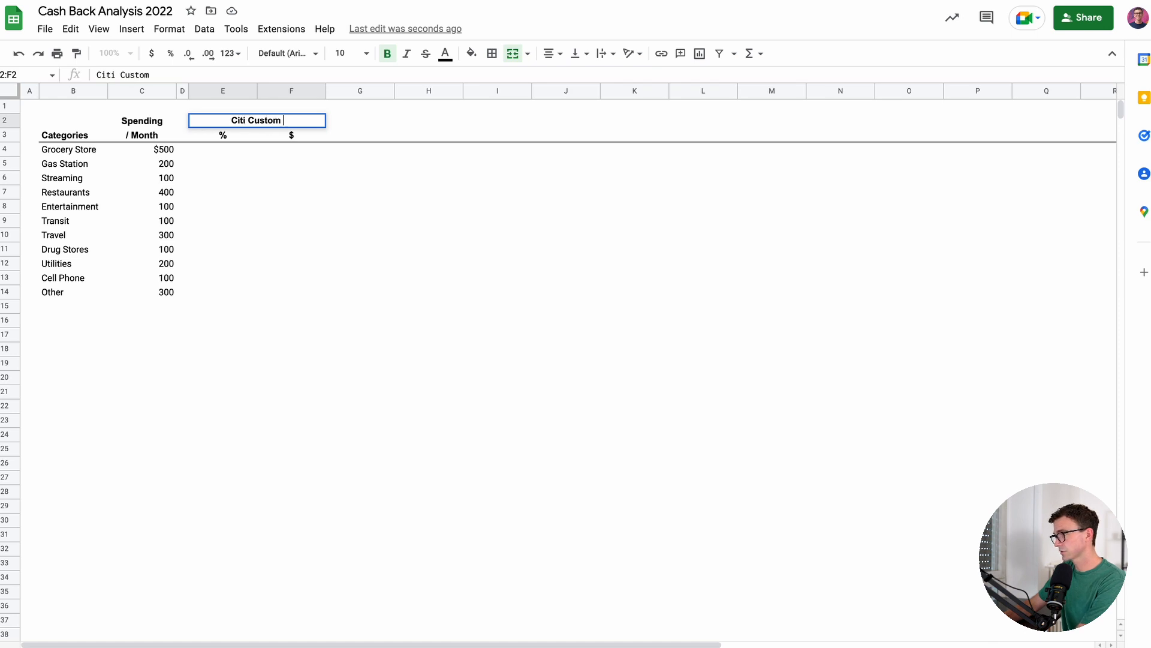
pyautogui.write('Cash')
pyautogui.press('Return')
# Enter the Citi Custom Cash rates: 5% for Grocery Store in E4 and 1% for Gas Station in E5
pyautogui.press('Down')
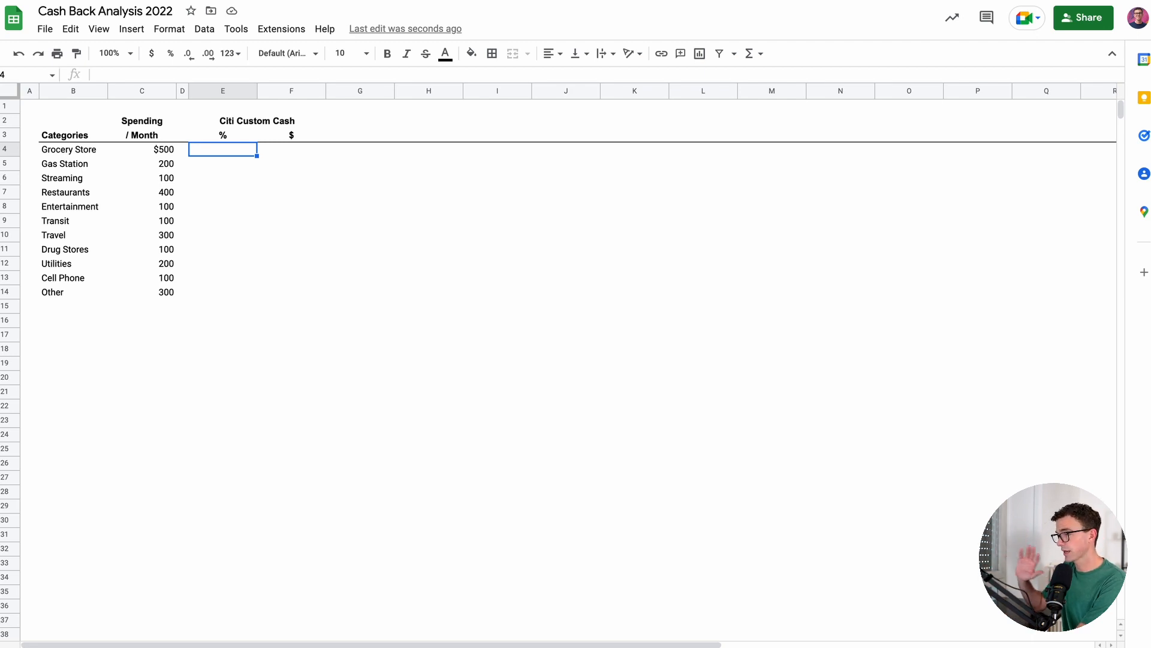
pyautogui.write('5')
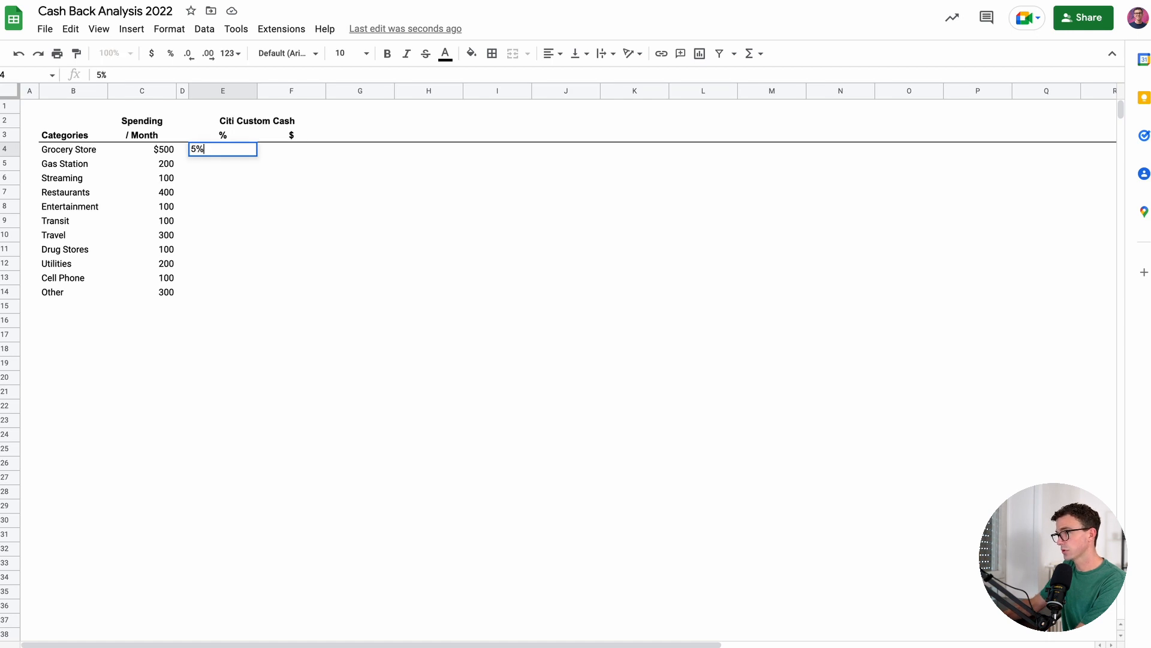
pyautogui.press('Return')
pyautogui.press('Up')
pyautogui.press('Left')
pyautogui.press('Left')
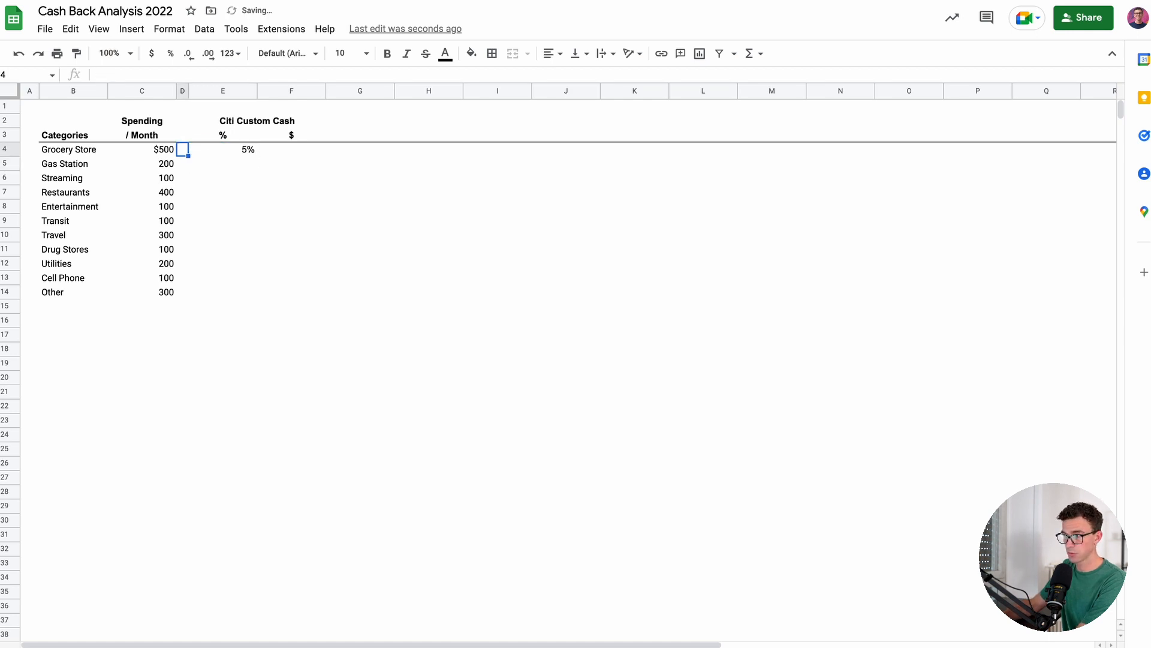
pyautogui.press('Right')
pyautogui.press('Right')
pyautogui.press('Down')
pyautogui.write('1')
pyautogui.press('Return')
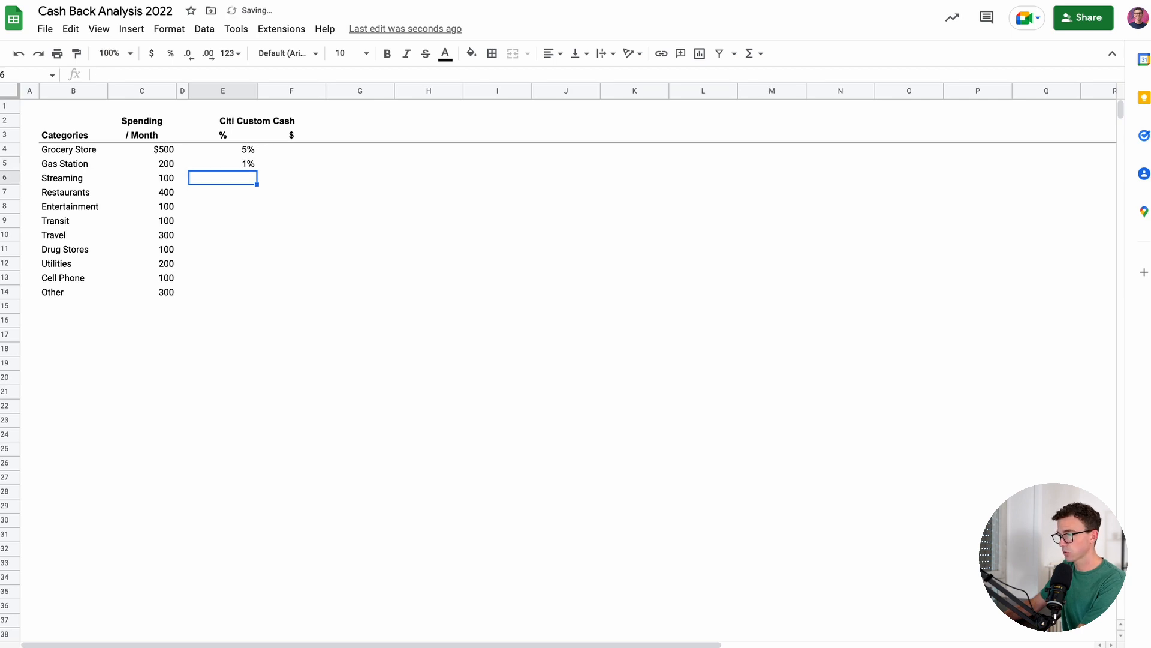
# Fill the 1% rate from E5 down through the Other row in E14
pyautogui.press('Up')
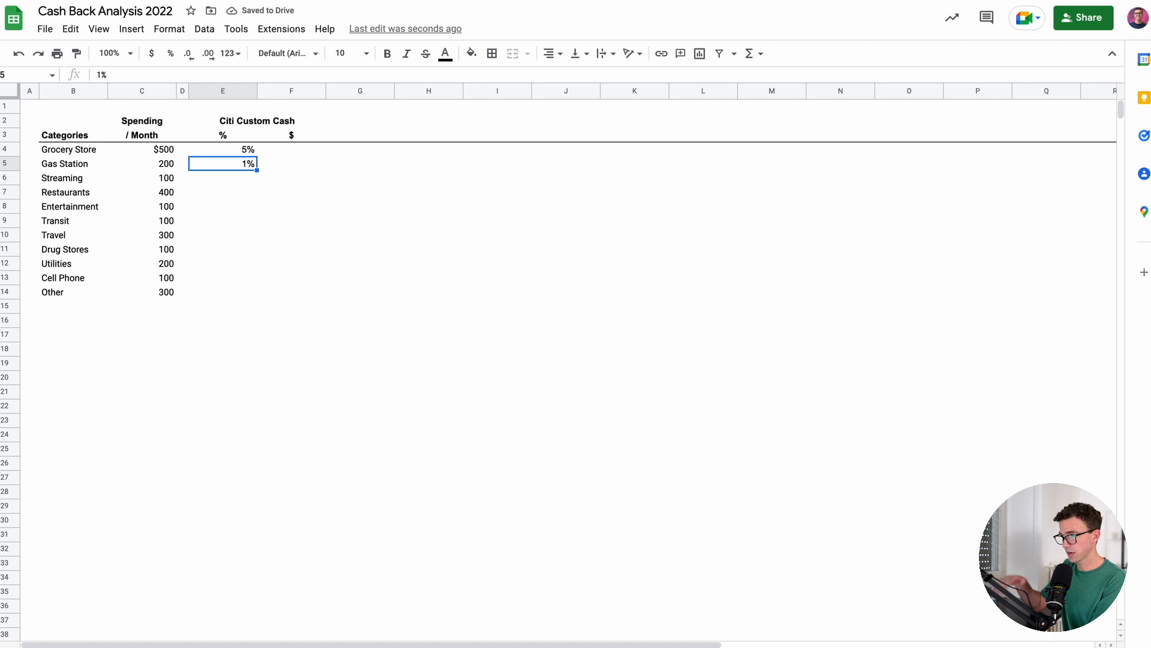
pyautogui.hotkey('shift', 'Down')
pyautogui.hotkey('shift', 'Down')
pyautogui.hotkey('shift', 'Down')
pyautogui.hotkey('shift', 'Down')
pyautogui.hotkey('shift', 'Down')
pyautogui.hotkey('shift', 'Down')
pyautogui.hotkey('shift', 'Down')
pyautogui.hotkey('shift', 'Down')
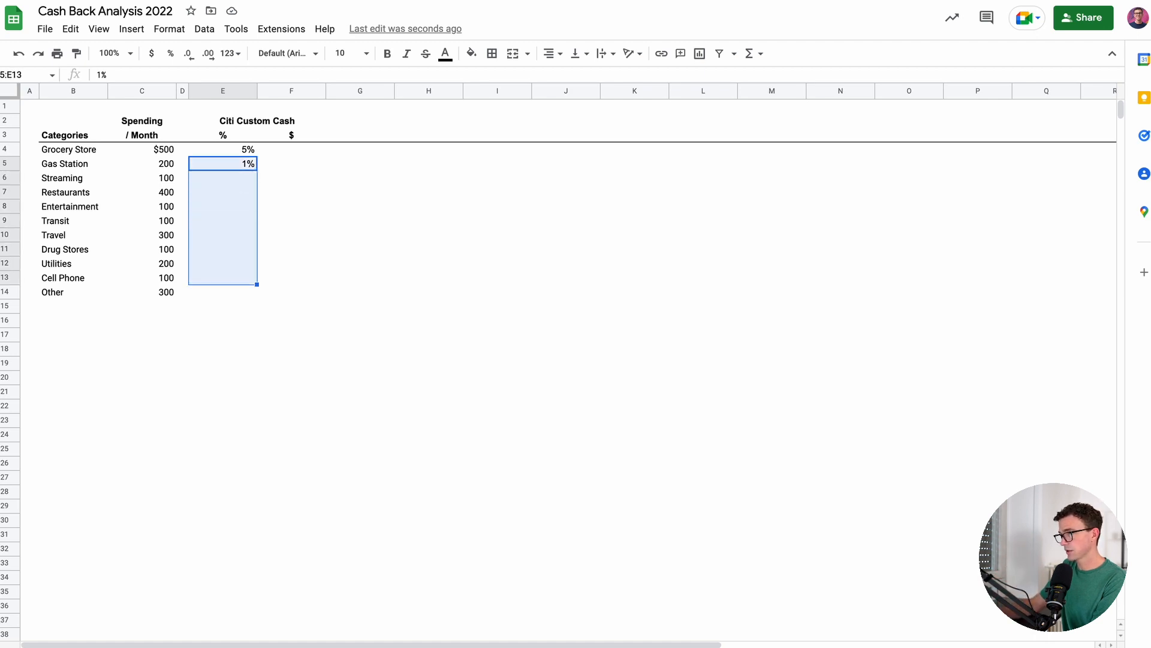
pyautogui.hotkey('shift', 'Down')
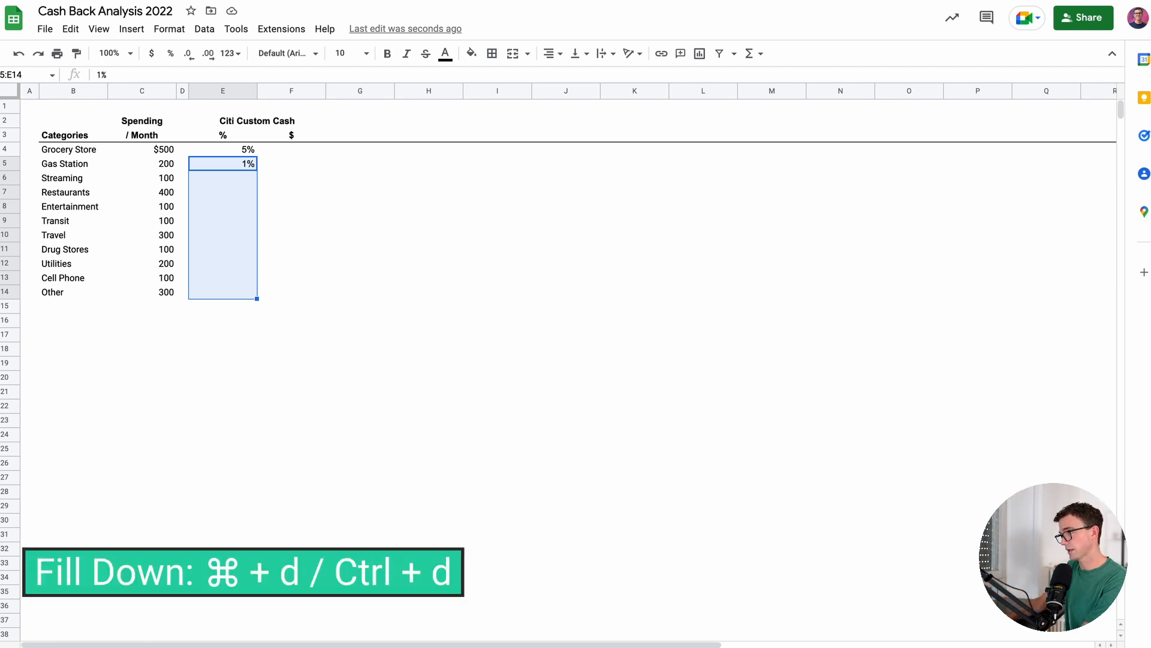
pyautogui.hotkey('ctrl', 'd')
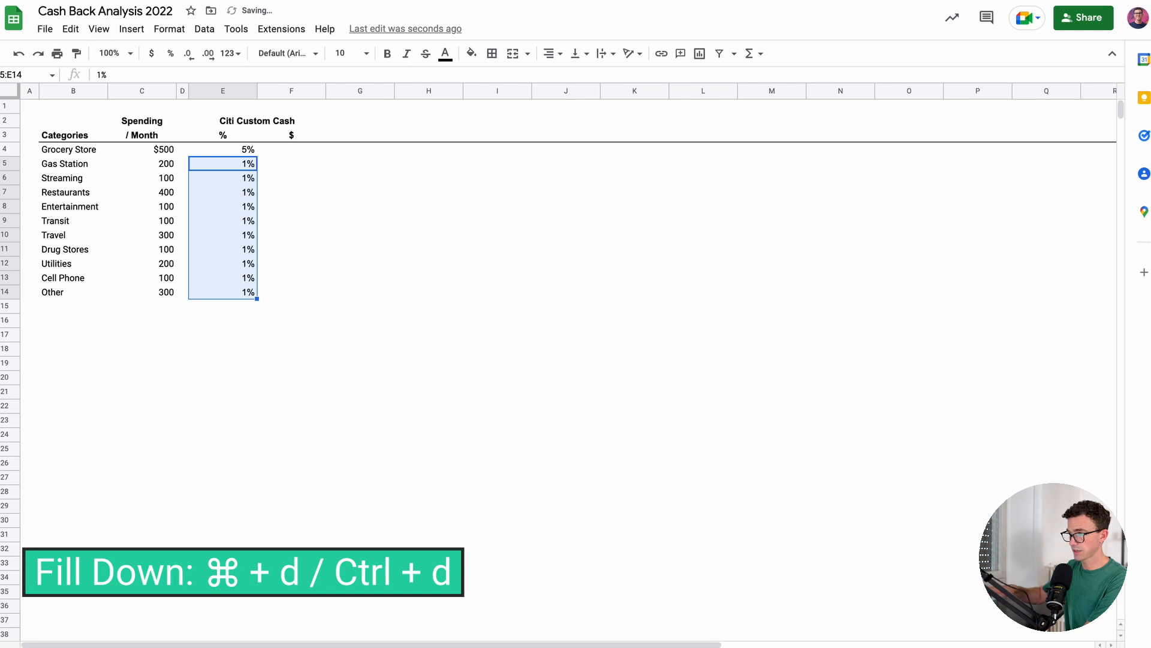
# Enter the formula =E4*C4 in F4 for the Grocery Store cash back and dismiss the autofill suggestion
pyautogui.press('Up')
pyautogui.press('Up')
pyautogui.press('Down')
pyautogui.press('Right')
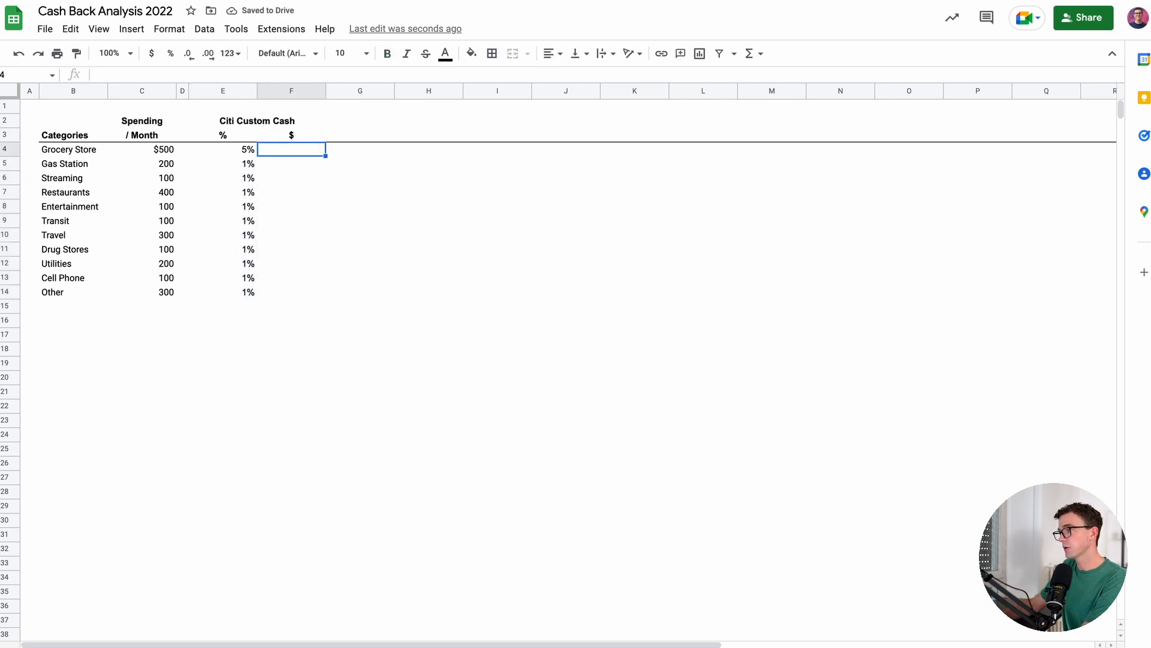
pyautogui.write('=')
pyautogui.press('Left')
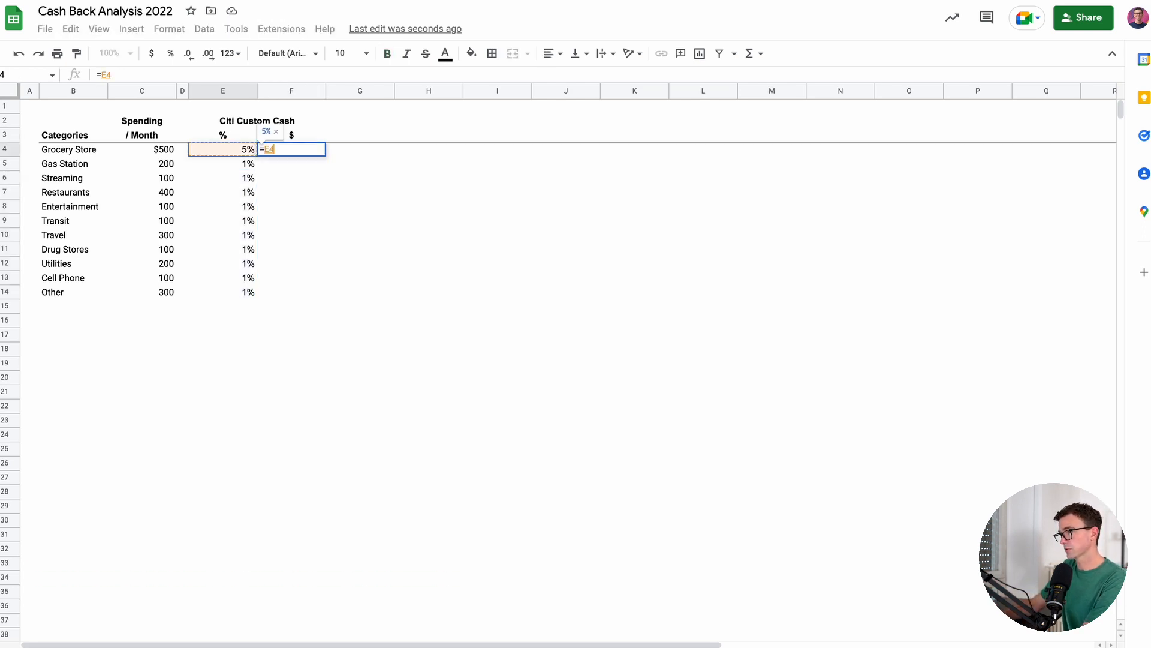
pyautogui.write('*')
pyautogui.press('Left')
pyautogui.press('Left')
pyautogui.press('Left')
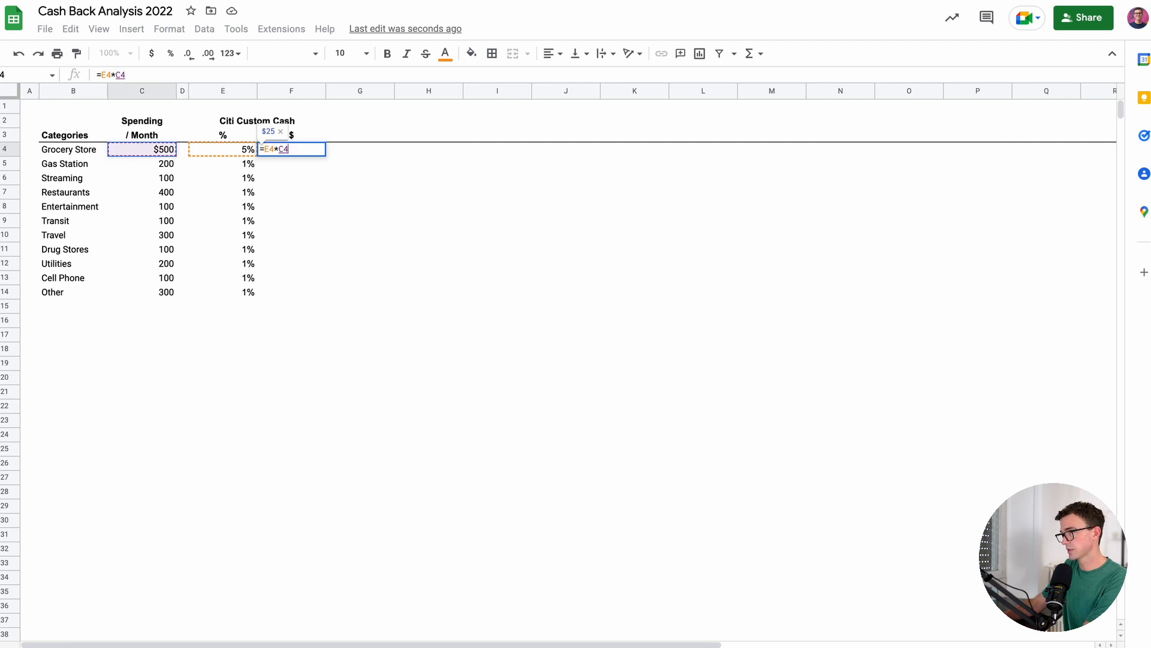
pyautogui.press('Return')
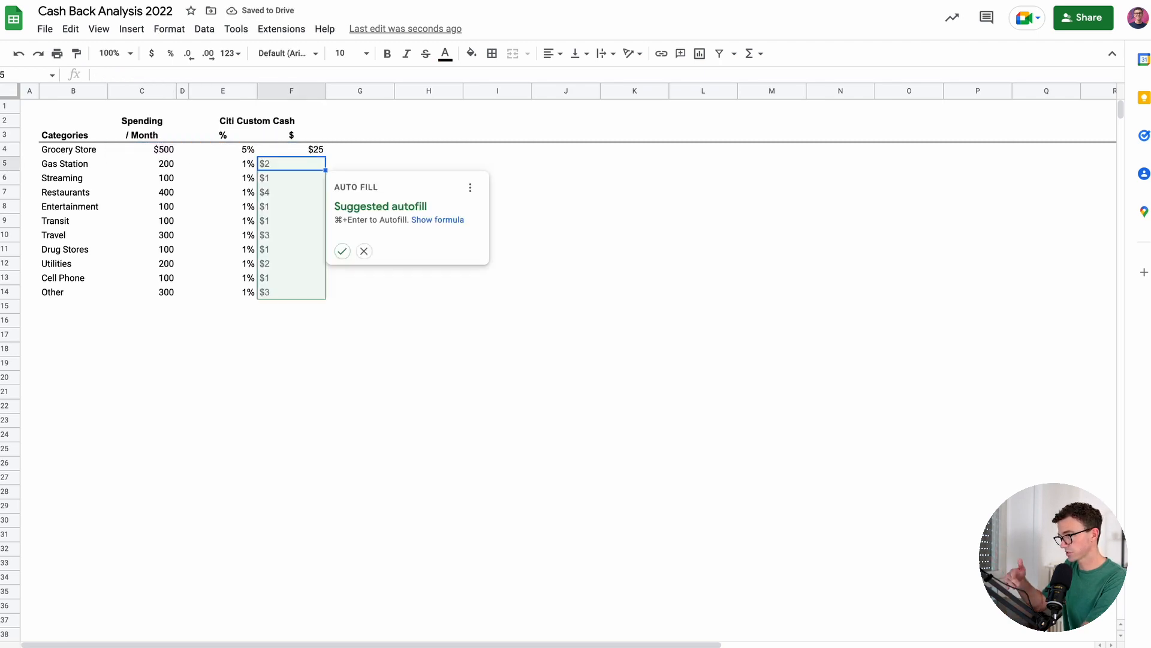
pyautogui.press('Escape')
pyautogui.press('Up')
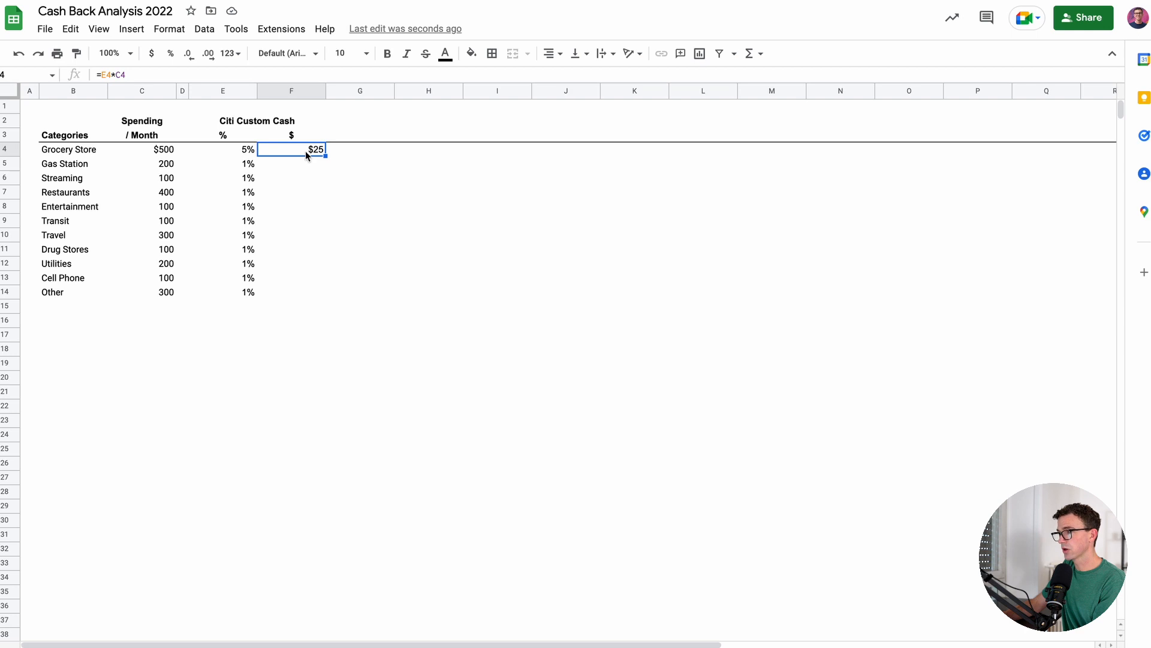
# Copy the cash back formula from F4 into I4 to test it for another card
pyautogui.moveTo(232, 123); pyautogui.dragTo(275, 287)
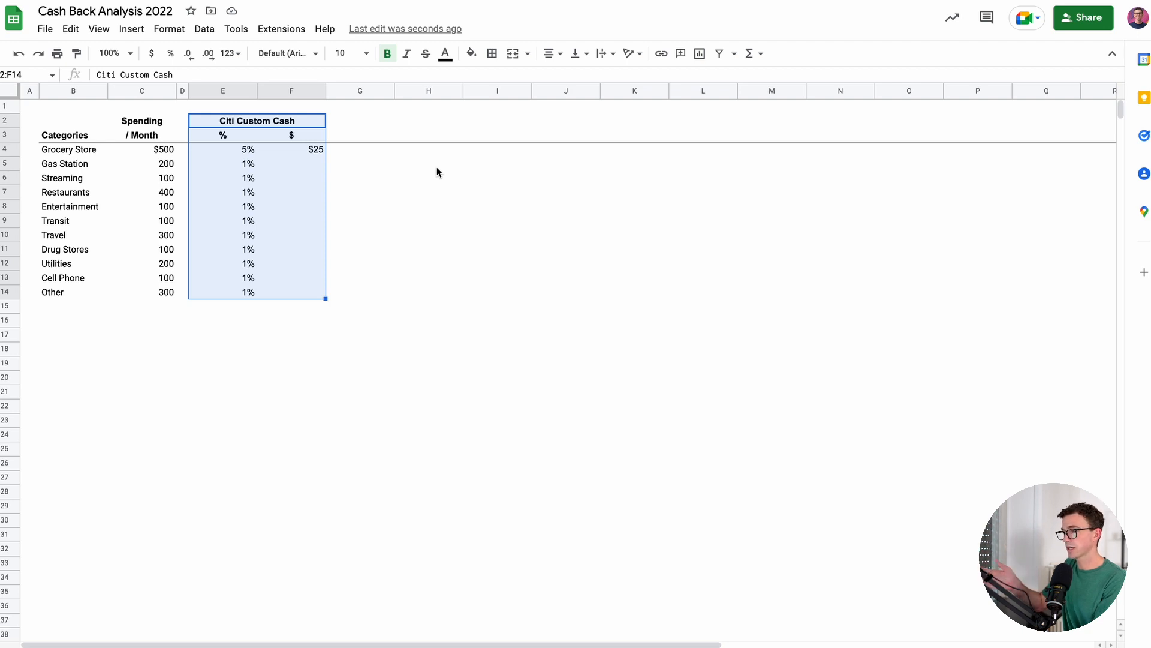
pyautogui.click(314, 152)
pyautogui.hotkey('ctrl', 'c')
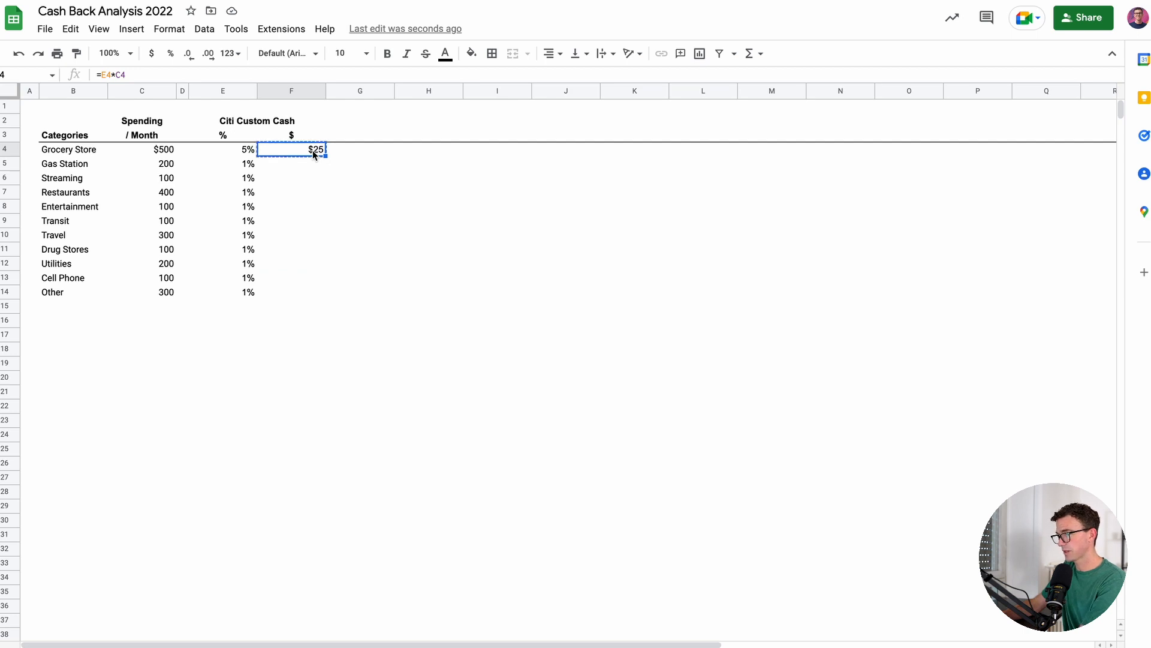
pyautogui.press('Right')
pyautogui.press('Right')
pyautogui.press('Right')
pyautogui.hotkey('ctrl', 'v')
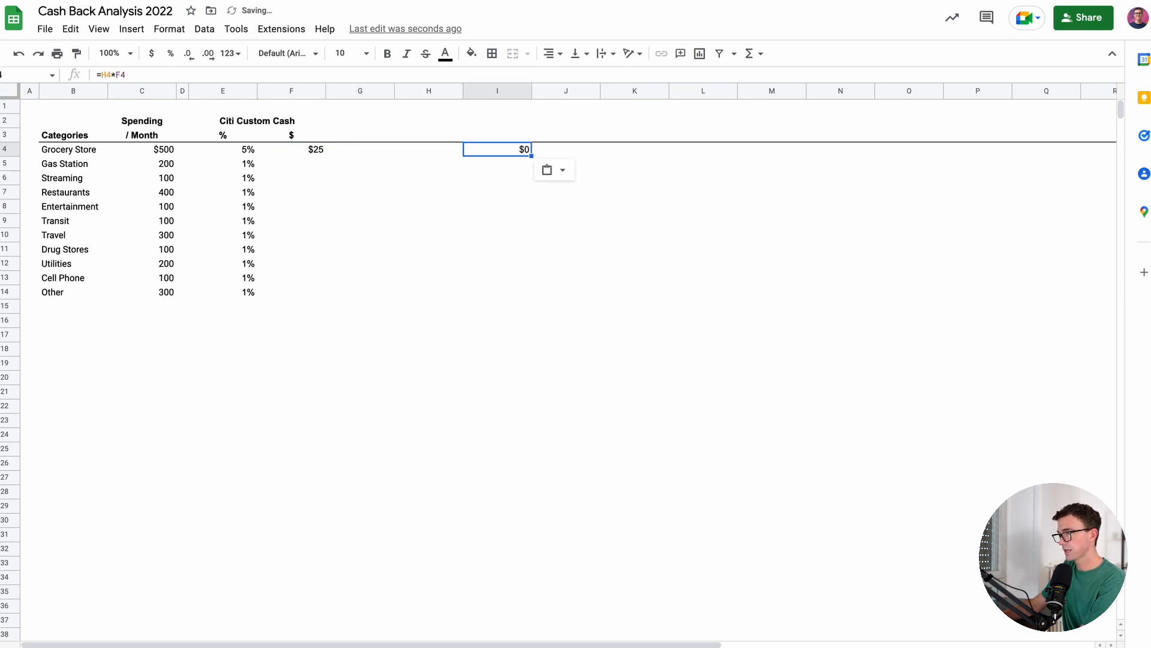
# Enter a test rate of 5% in H4 and inspect which cells the copied formula in I4 references
pyautogui.press('Left')
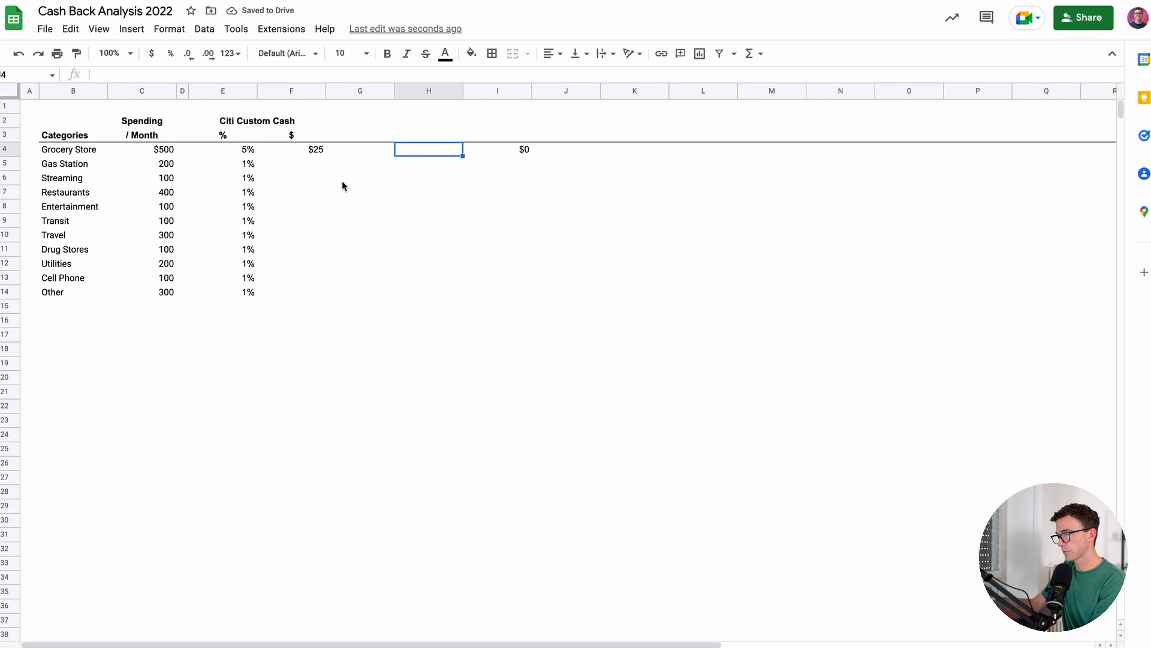
pyautogui.write('5%')
pyautogui.press('Return')
pyautogui.press('Up')
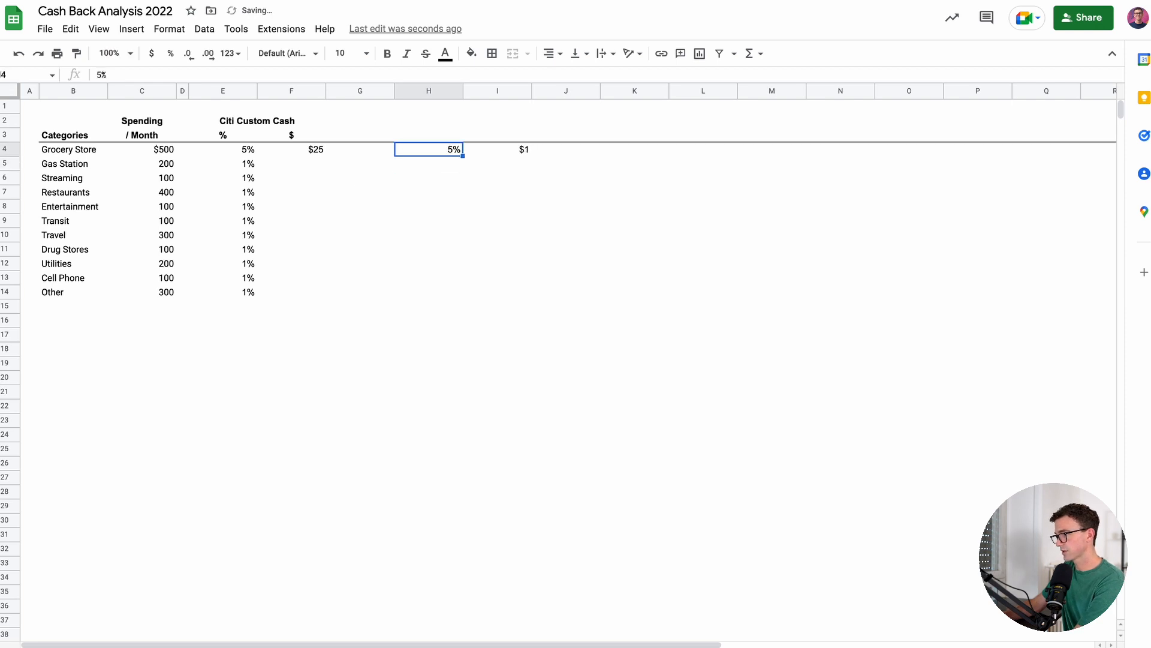
pyautogui.press('Right')
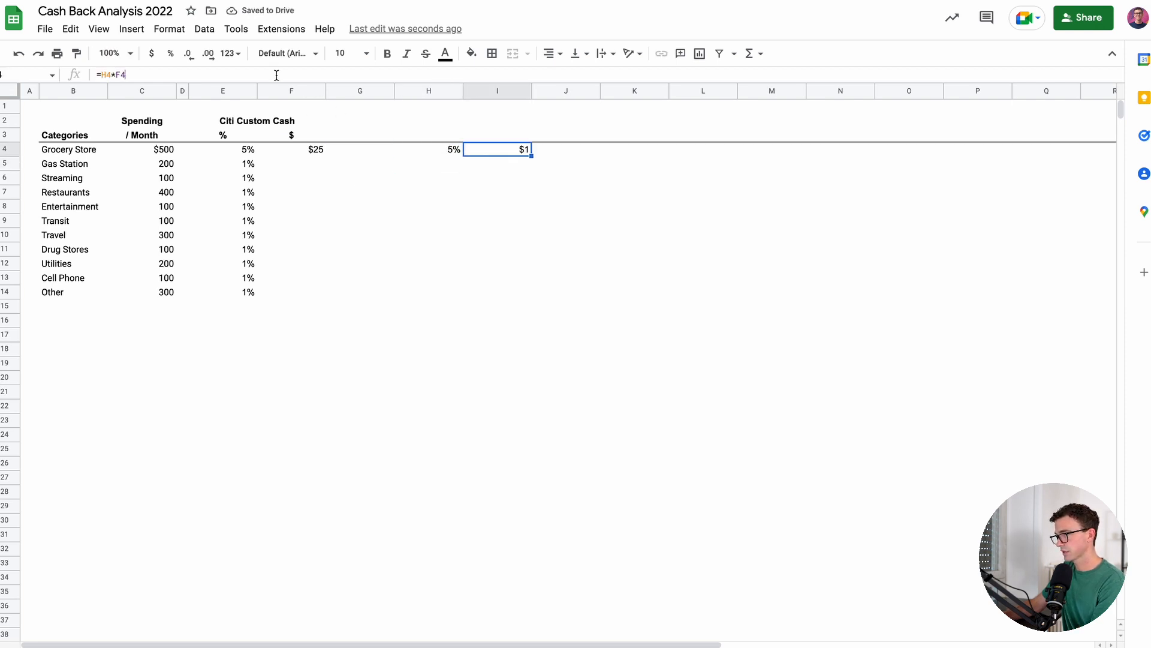
pyautogui.click(277, 75)
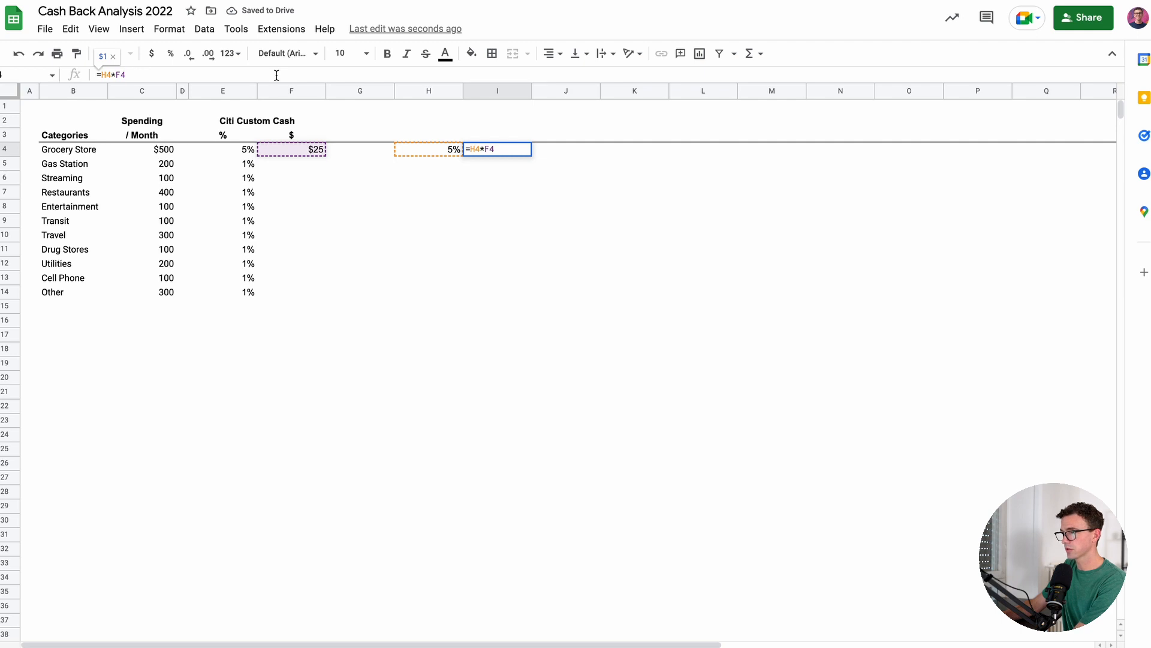
pyautogui.press('Escape')
# Lock the spending column in the F4 formula so it reads =E4*$C4
pyautogui.press('Left')
pyautogui.press('Left')
pyautogui.press('Left')
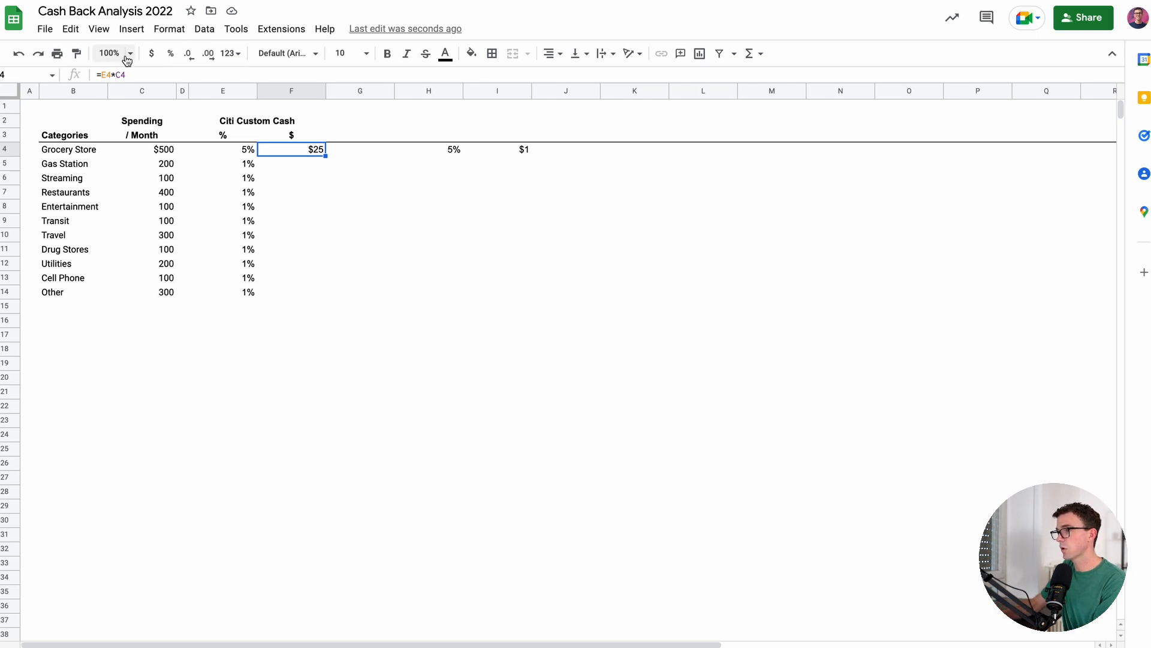
pyautogui.click(123, 74)
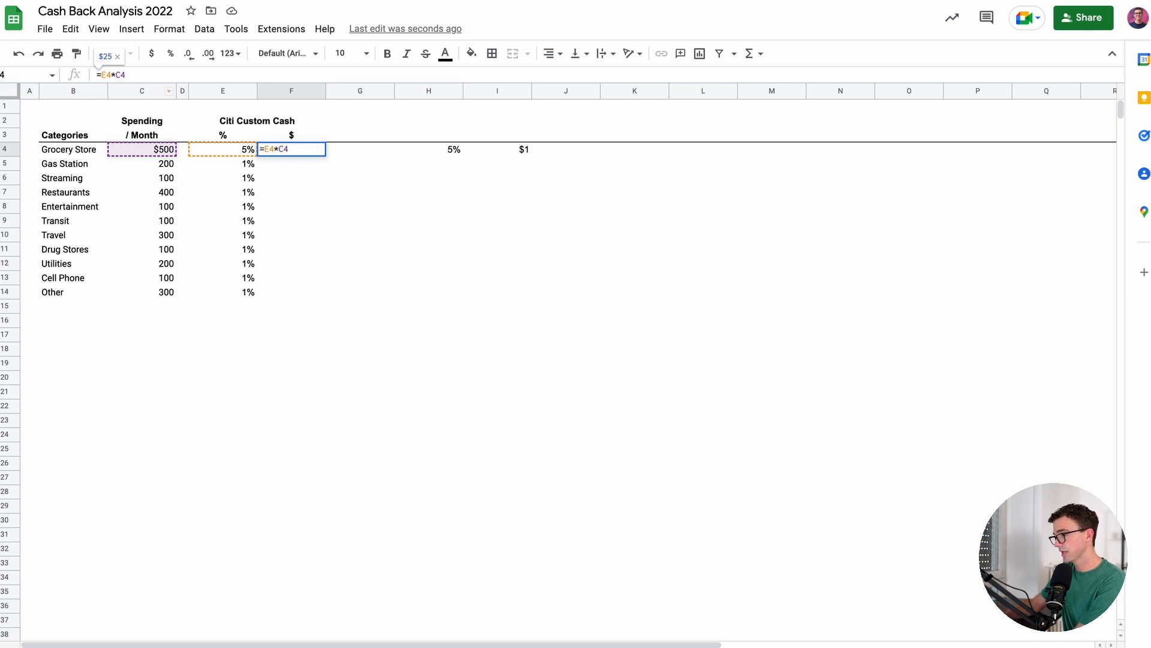
pyautogui.write('$')
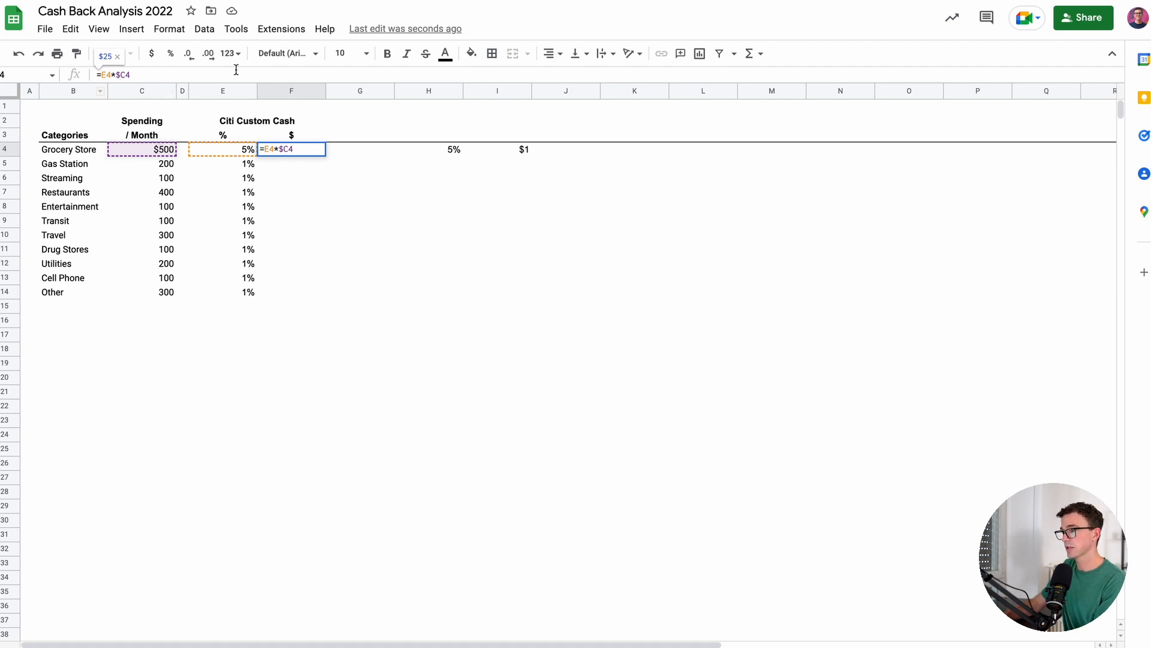
pyautogui.press('Return')
# Fill the F4 cash back formula down through F14 for all spending categories
pyautogui.click(314, 148)
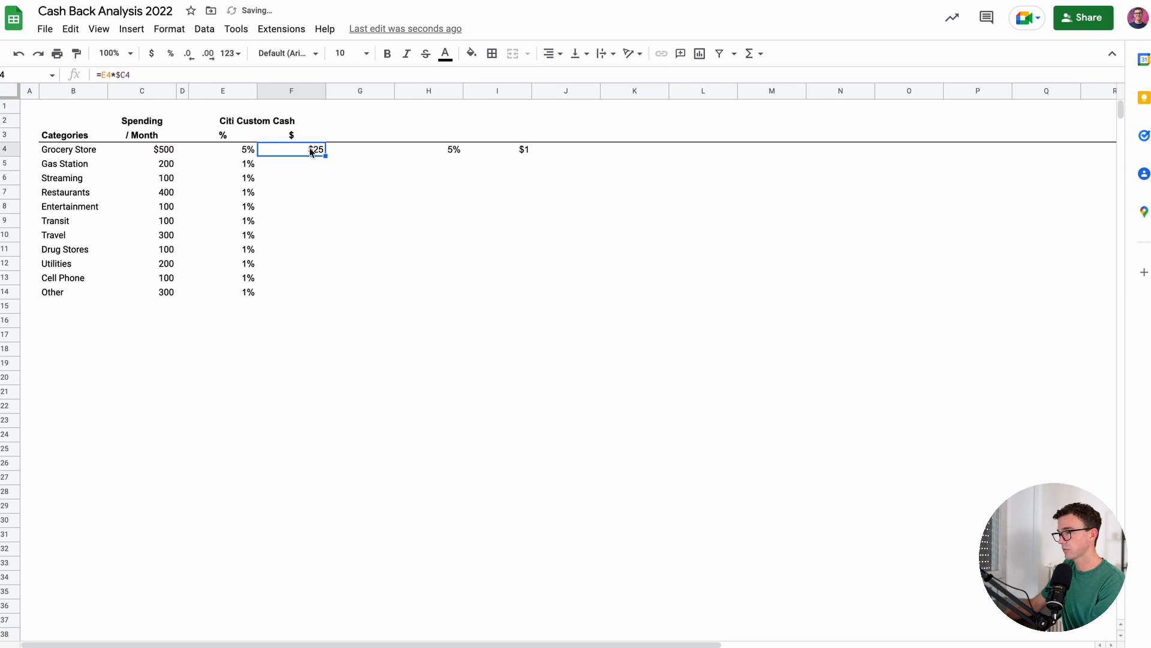
pyautogui.hotkey('shift', 'Down')
pyautogui.hotkey('shift', 'Down')
pyautogui.hotkey('shift', 'Down')
pyautogui.hotkey('shift', 'Down')
pyautogui.hotkey('shift', 'Down')
pyautogui.hotkey('shift', 'Down')
pyautogui.hotkey('shift', 'Down')
pyautogui.hotkey('shift', 'Down')
pyautogui.hotkey('shift', 'Down')
pyautogui.hotkey('shift', 'Down')
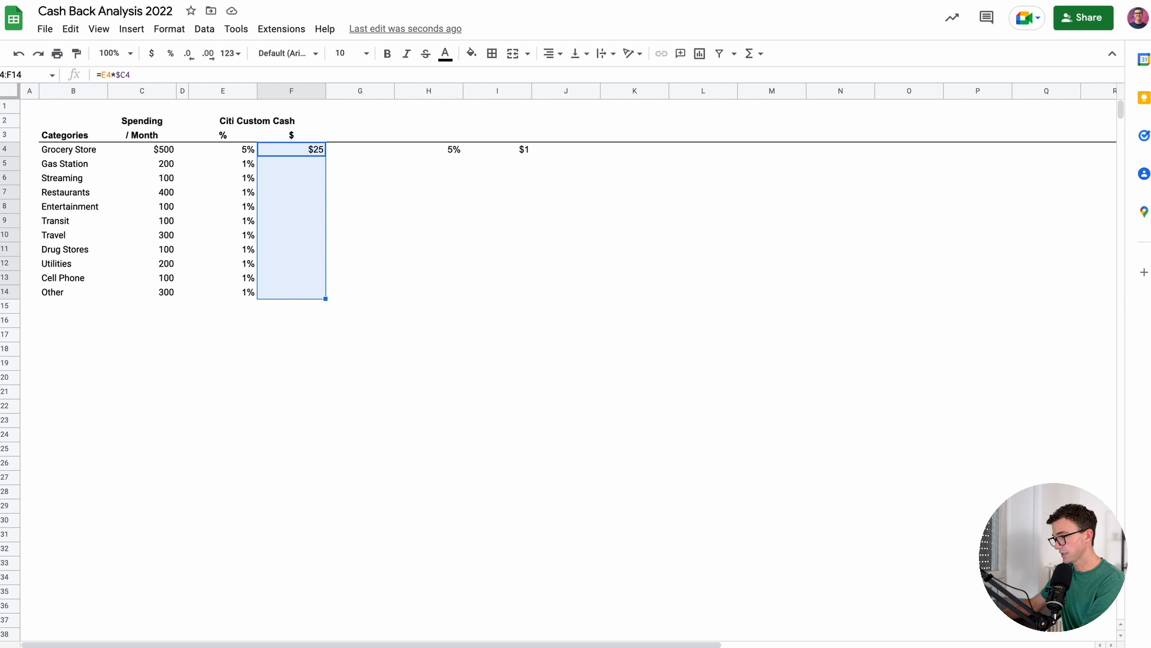
pyautogui.hotkey('ctrl', 'd')
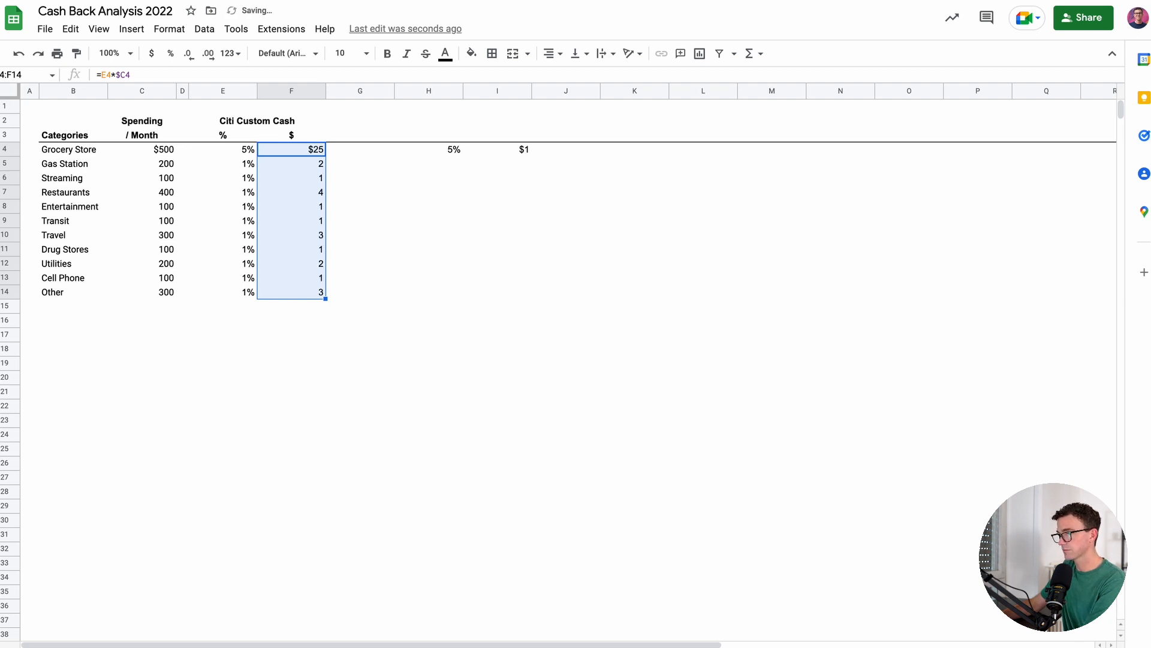
# Review the filled cash back cells in column F from F4 to F14, ending on cell F16
pyautogui.press('Down')
pyautogui.press('Down')
pyautogui.press('Down')
pyautogui.press('Down')
pyautogui.press('Up')
pyautogui.press('Up')
pyautogui.press('Up')
pyautogui.press('Up')
pyautogui.press('Down')
pyautogui.press('Down')
pyautogui.press('Down')
pyautogui.press('Down')
pyautogui.press('Down')
pyautogui.press('Down')
pyautogui.press('Down')
pyautogui.press('Down')
pyautogui.press('Down')
pyautogui.press('Down')
pyautogui.press('Down')
pyautogui.press('Down')
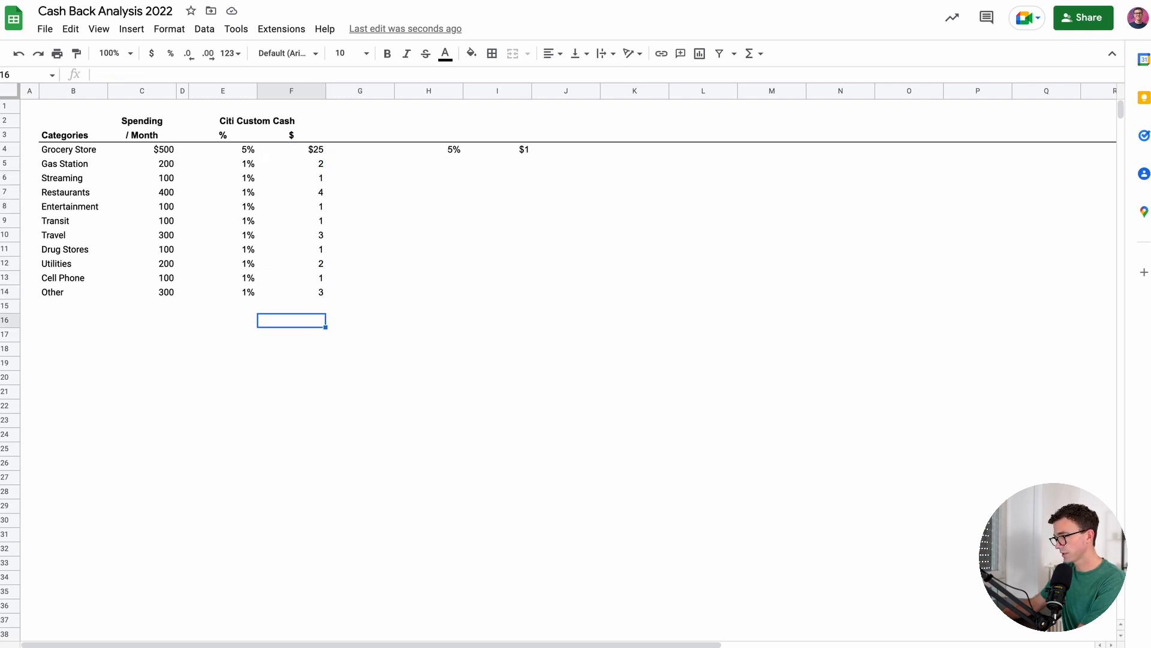
# Total the Citi Custom Cash dollar amounts F4:F14 with a SUM formula in F16
pyautogui.write('=')
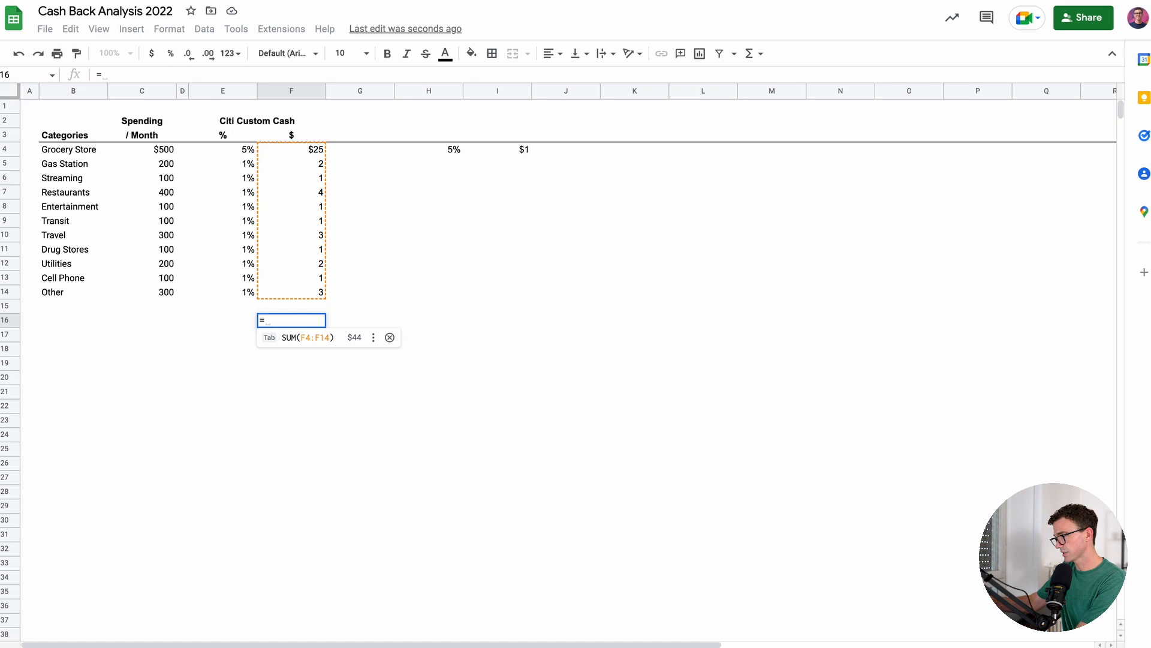
pyautogui.write('su')
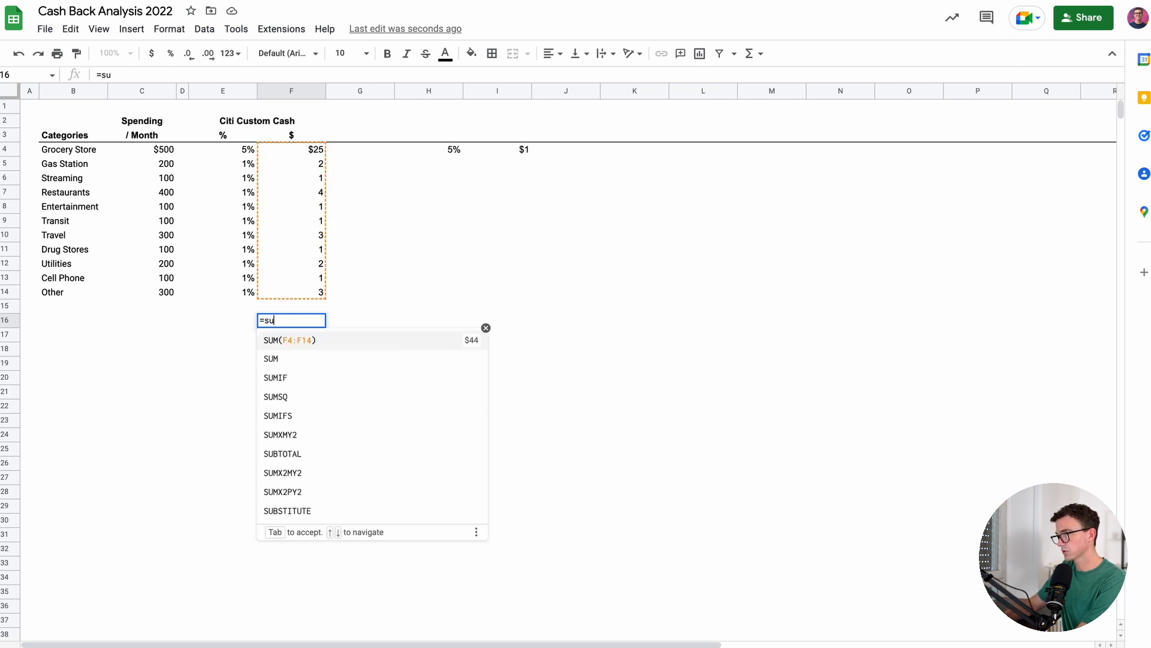
pyautogui.write('m(')
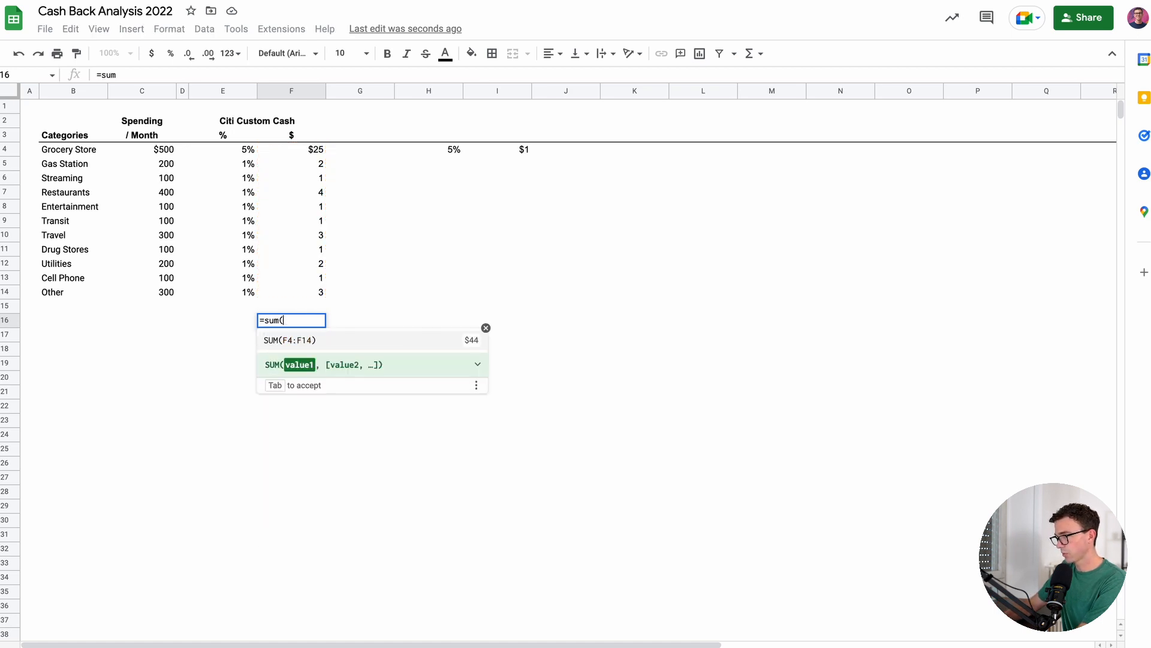
pyautogui.moveTo(291, 292); pyautogui.dragTo(292, 177)
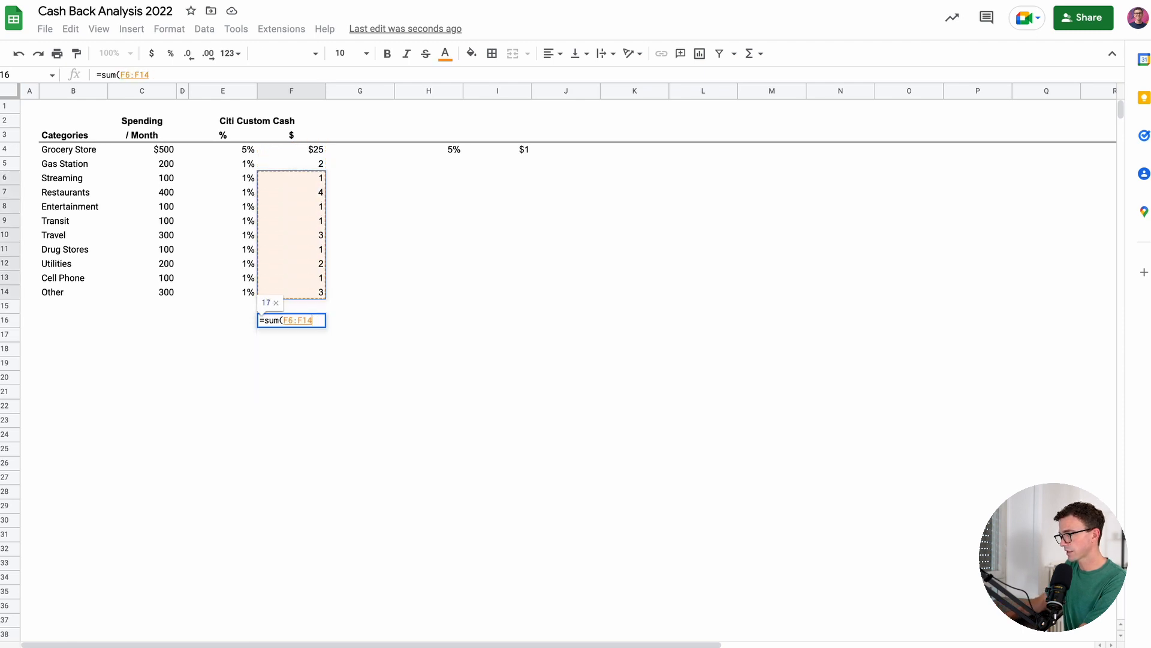
pyautogui.press('Return')
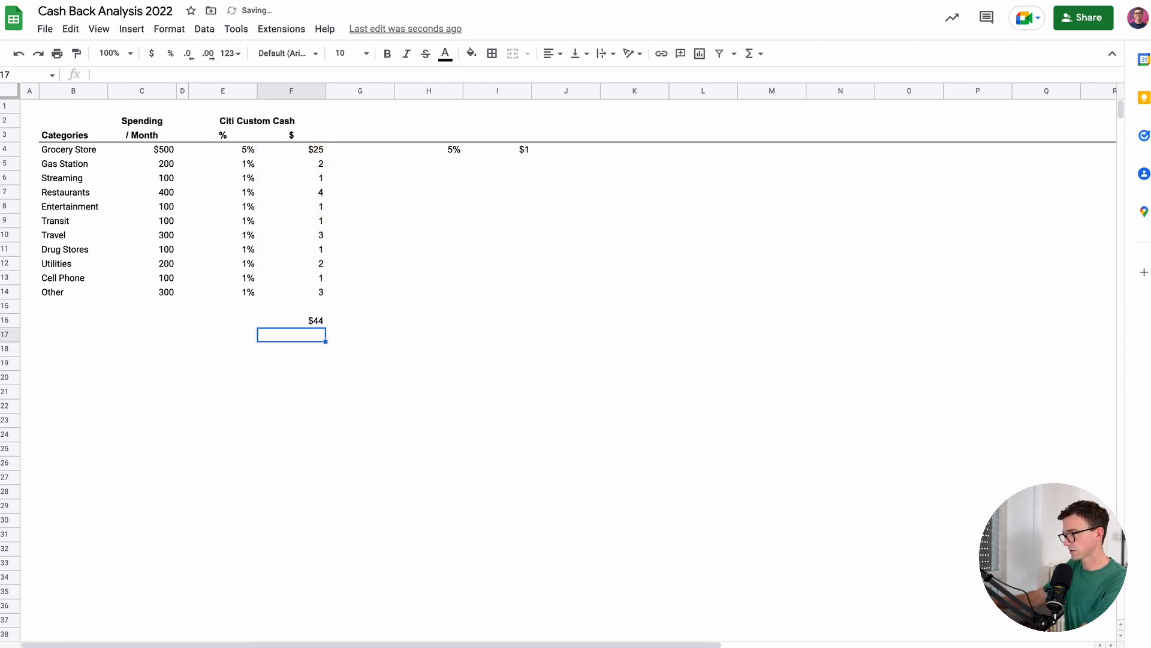
# Copy the whole Citi Custom Cash block E2:F16 and paste it at H2 for a second card
pyautogui.press('Up')
pyautogui.press('Up')
pyautogui.press('Up')
pyautogui.press('Up')
pyautogui.press('Up')
pyautogui.press('Up')
pyautogui.press('Up')
pyautogui.press('Up')
pyautogui.press('Up')
pyautogui.press('Up')
pyautogui.press('Up')
pyautogui.press('Up')
pyautogui.press('Up')
pyautogui.press('Up')
pyautogui.press('Up')
pyautogui.press('Left')
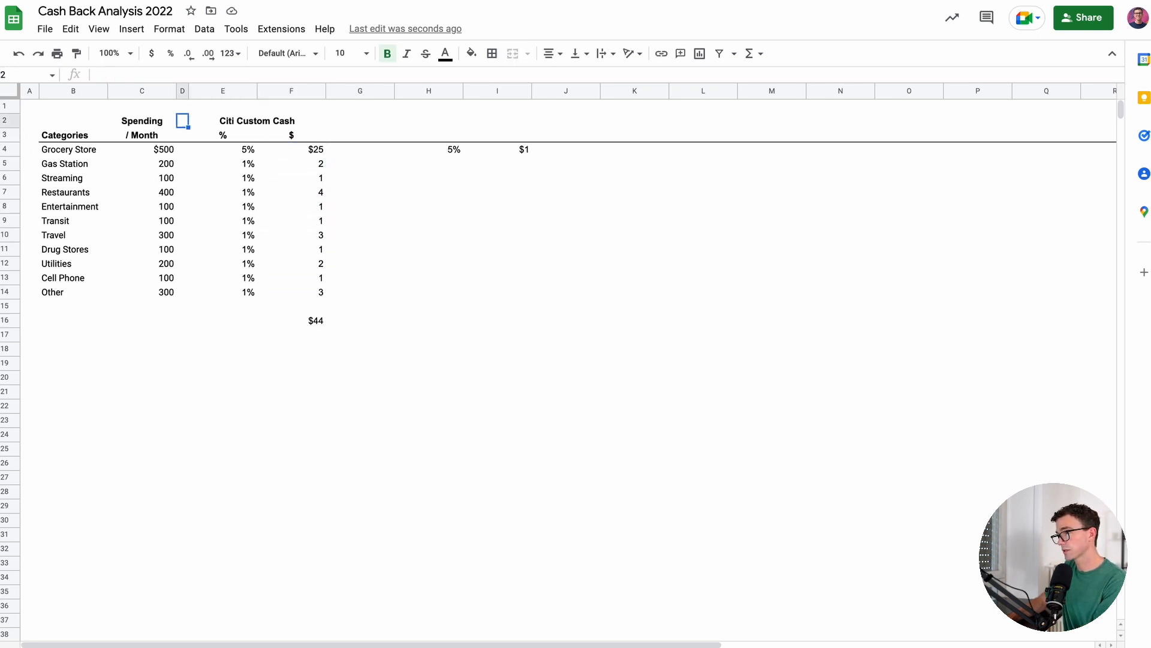
pyautogui.press('Right')
pyautogui.hotkey('shift', 'Down')
pyautogui.hotkey('shift', 'Down')
pyautogui.hotkey('shift', 'Down')
pyautogui.hotkey('shift', 'Down')
pyautogui.hotkey('shift', 'Down')
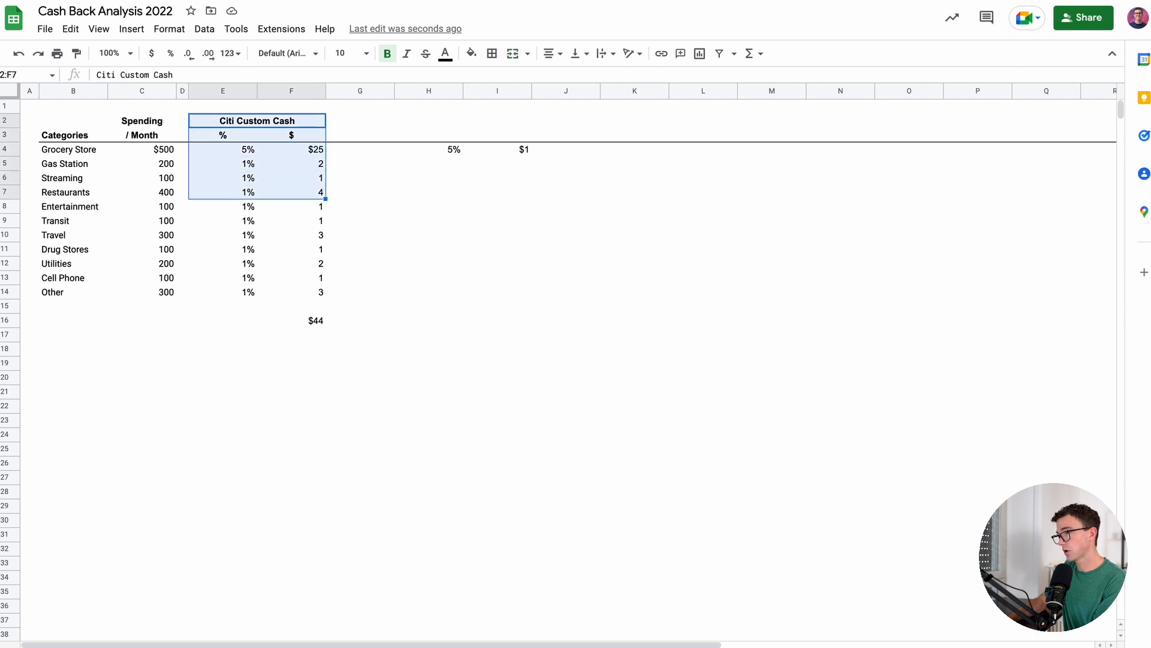
pyautogui.hotkey('shift', 'Down')
pyautogui.hotkey('shift', 'Down')
pyautogui.hotkey('shift', 'Down')
pyautogui.hotkey('shift', 'Down')
pyautogui.hotkey('shift', 'Down')
pyautogui.hotkey('shift', 'Down')
pyautogui.hotkey('shift', 'Down')
pyautogui.hotkey('shift', 'Down')
pyautogui.hotkey('shift', 'Down')
pyautogui.hotkey('shift', 'Down')
pyautogui.hotkey('shift', 'Up')
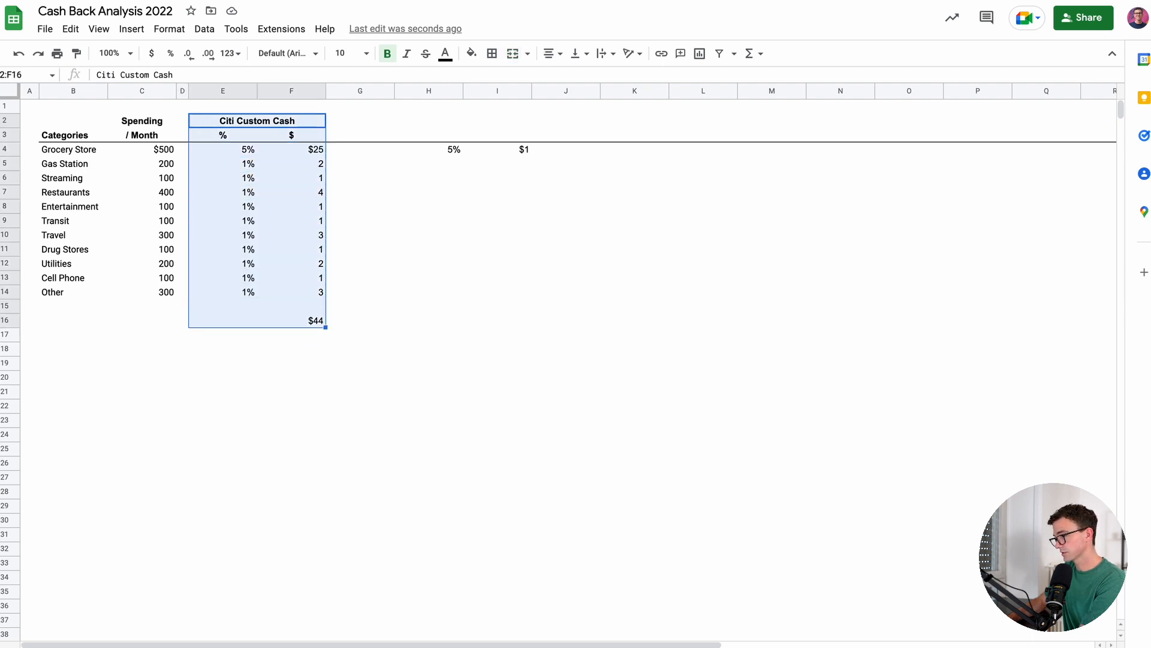
pyautogui.hotkey('ctrl', 'c')
pyautogui.press('Right')
pyautogui.press('Right')
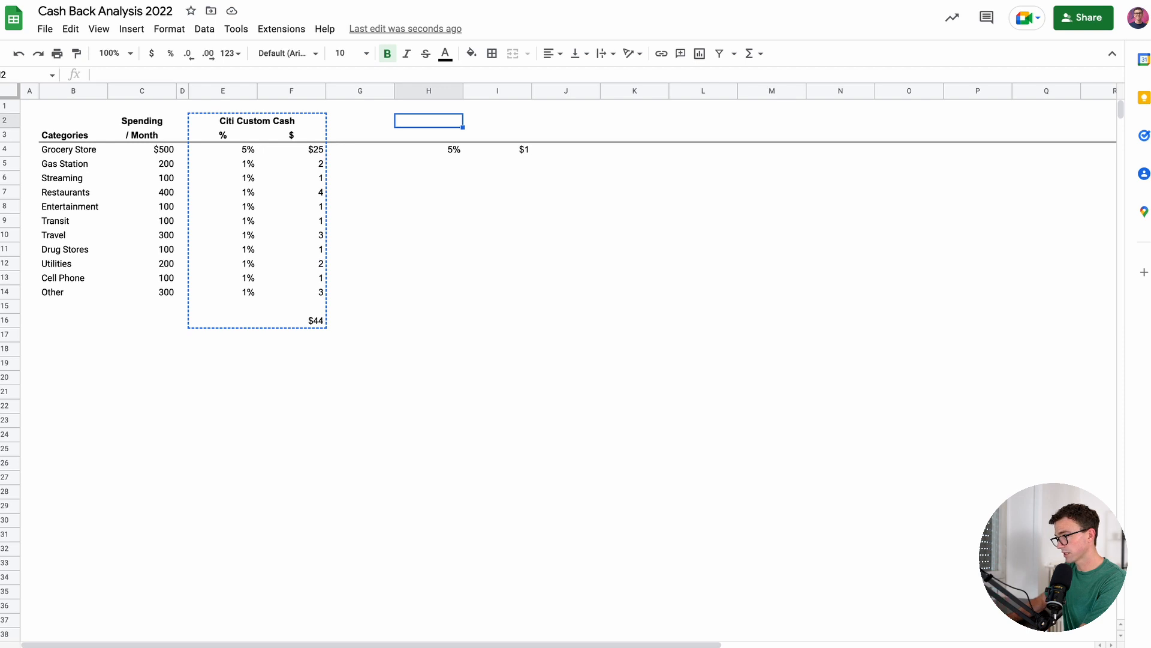
pyautogui.hotkey('ctrl', 'v')
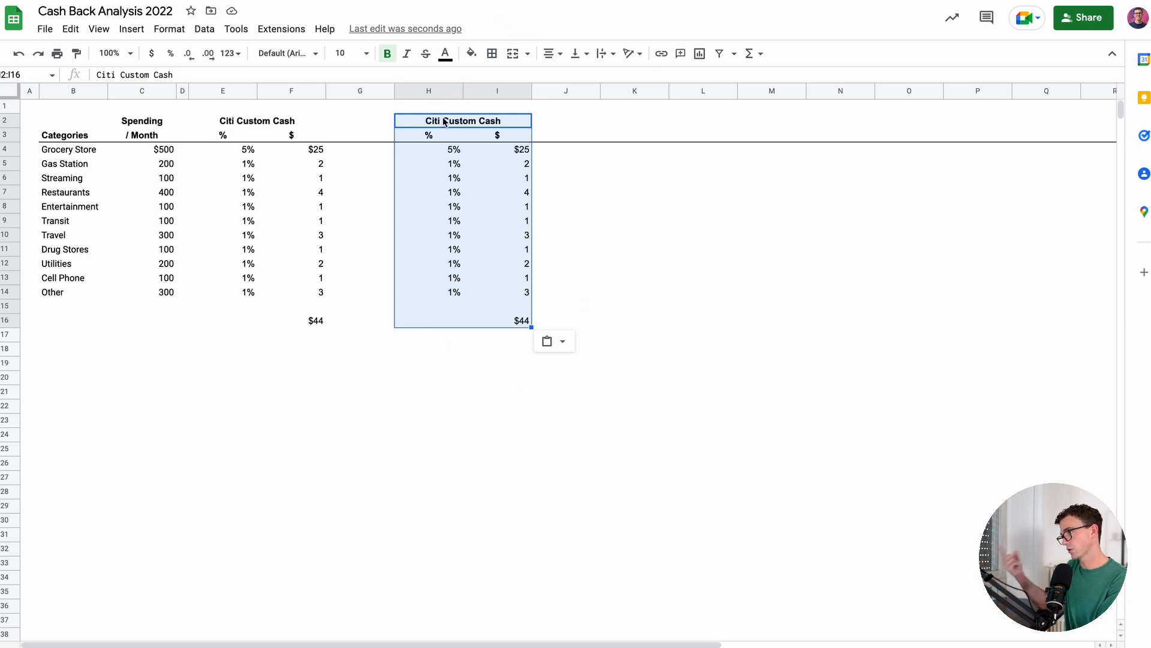
# Add a bottom border under the Other row from B14 across to Z14
pyautogui.click(369, 362)
pyautogui.press('Left')
pyautogui.press('Left')
pyautogui.press('Left')
pyautogui.press('Up')
pyautogui.press('Up')
pyautogui.press('Up')
pyautogui.press('Up')
pyautogui.press('Up')
pyautogui.press('Left')
pyautogui.press('Left')
pyautogui.hotkey('shift', 'Right')
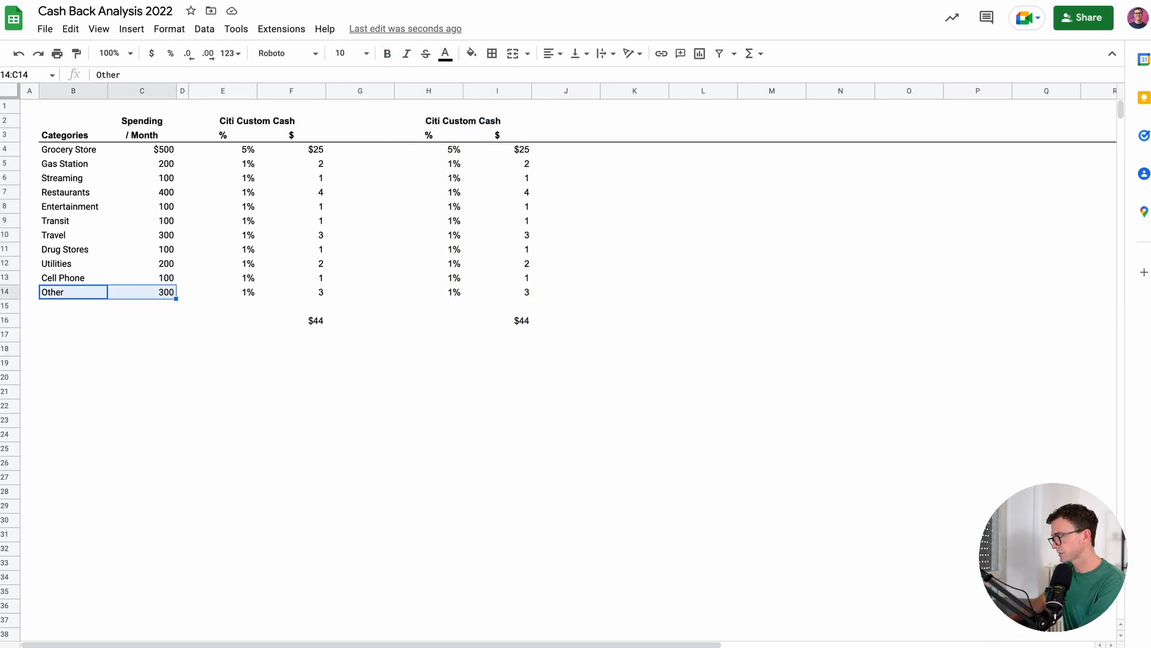
pyautogui.hotkey('shift', 'Right')
pyautogui.hotkey('shift', 'Right')
pyautogui.hotkey('shift', 'Right')
pyautogui.hotkey('shift', 'Right')
pyautogui.hotkey('shift', 'Right')
pyautogui.hotkey('shift', 'Right')
pyautogui.hotkey('shift', 'Right')
pyautogui.hotkey('shift', 'Right')
pyautogui.hotkey('shift', 'Right')
pyautogui.hotkey('shift', 'Right')
pyautogui.hotkey('shift', 'Right')
pyautogui.hotkey('shift', 'Right')
pyautogui.hotkey('shift', 'Right')
pyautogui.hotkey('shift', 'Right')
pyautogui.hotkey('shift', 'Right')
pyautogui.hotkey('shift', 'Right')
pyautogui.hotkey('shift', 'Right')
pyautogui.hotkey('shift', 'Right')
pyautogui.hotkey('shift', 'Right')
pyautogui.hotkey('shift', 'Right')
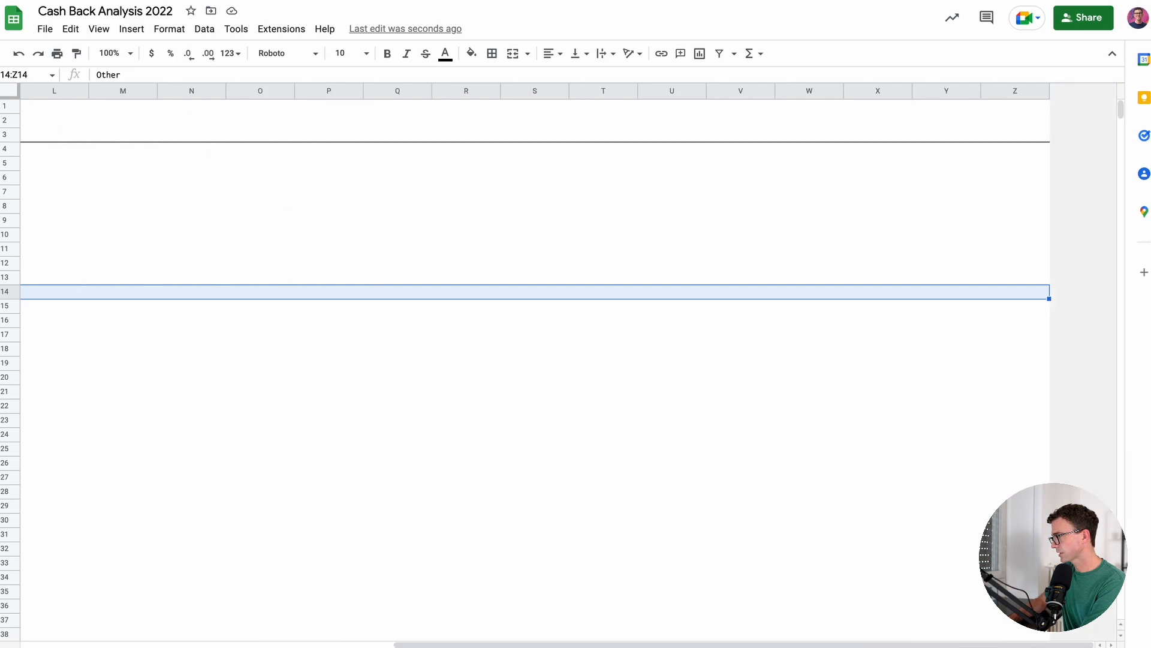
pyautogui.click(490, 54)
pyautogui.click(554, 100)
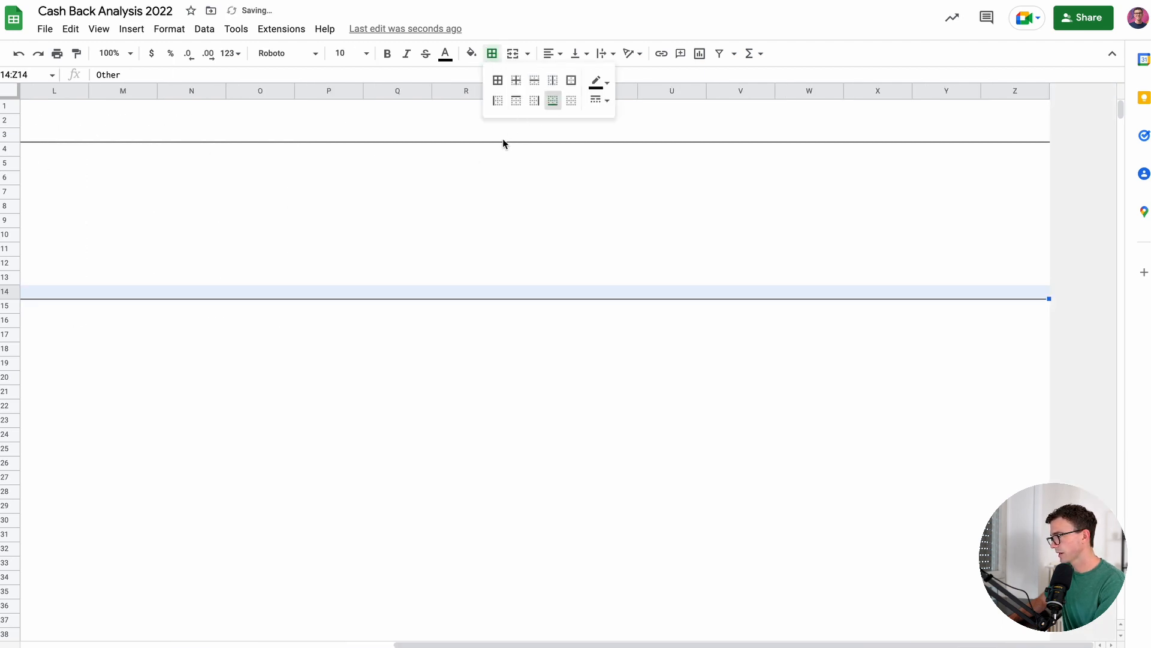
# Label the totals row in B16 as "Total Per Month"
pyautogui.click(397, 163)
pyautogui.press('Left')
pyautogui.press('Left')
pyautogui.press('Left')
pyautogui.press('Left')
pyautogui.press('Left')
pyautogui.press('Left')
pyautogui.press('Left')
pyautogui.press('Left')
pyautogui.press('Left')
pyautogui.press('Left')
pyautogui.press('Left')
pyautogui.press('Left')
pyautogui.press('Left')
pyautogui.press('Left')
pyautogui.press('Left')
pyautogui.press('Left')
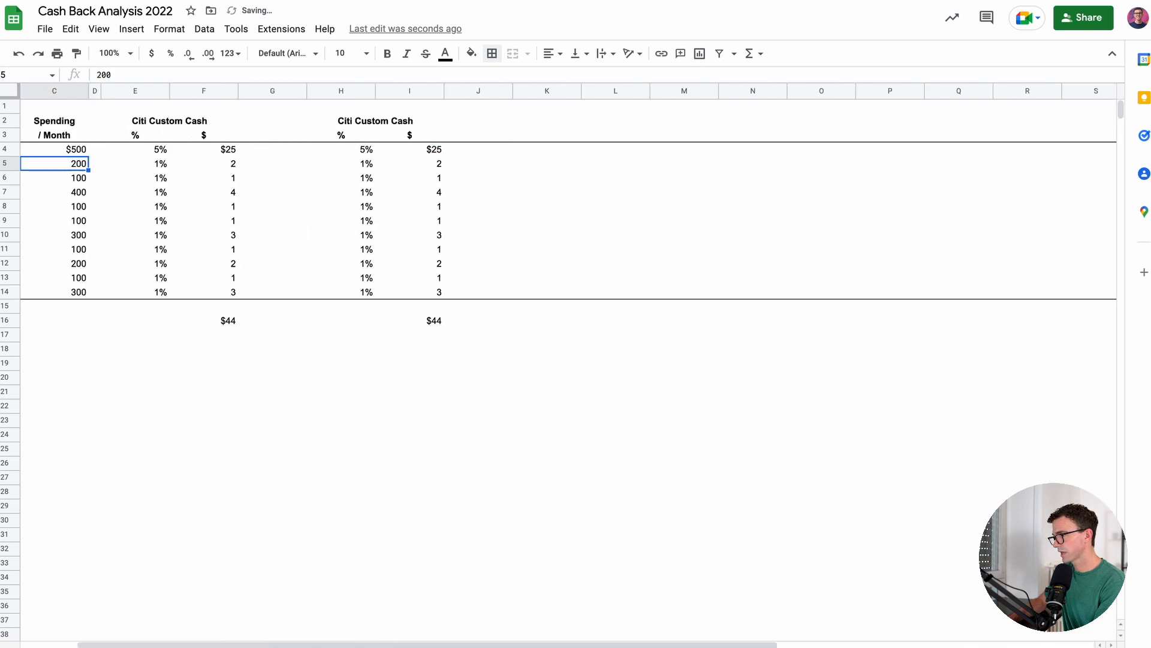
pyautogui.click(157, 334)
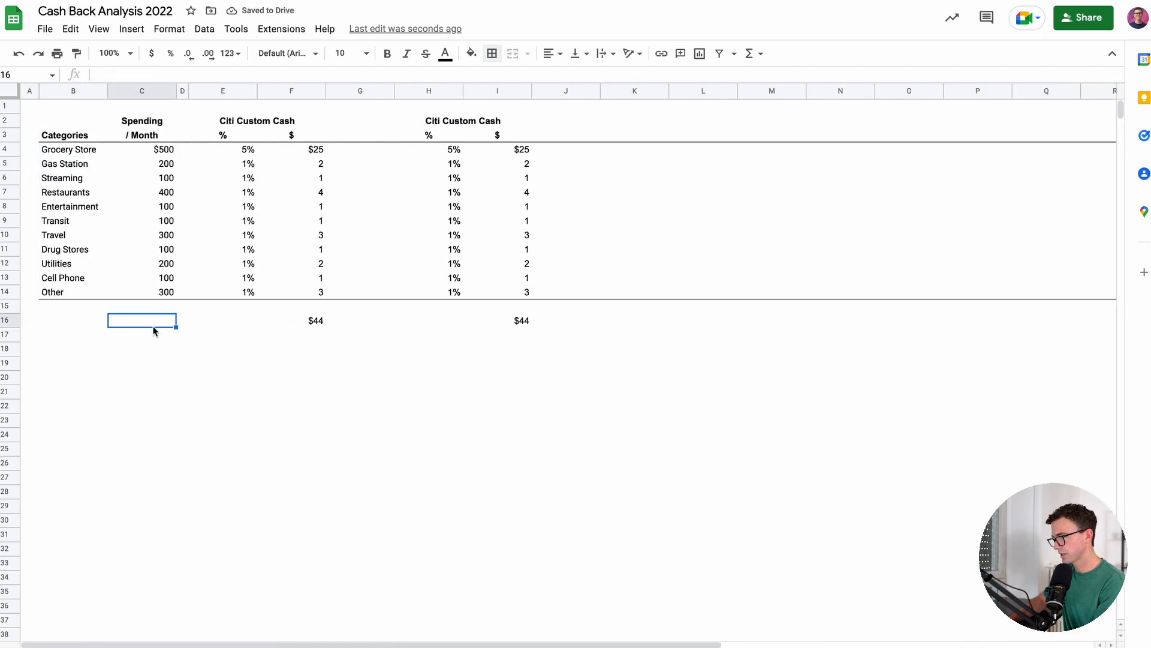
pyautogui.press('Left')
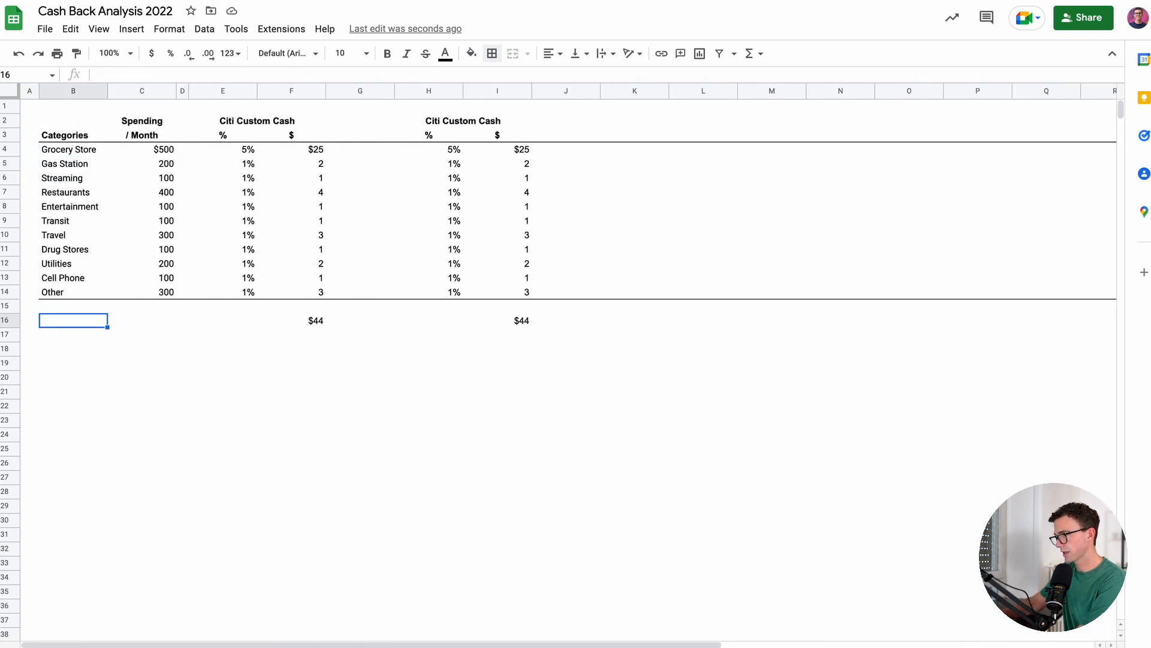
pyautogui.write('Total Spending')
pyautogui.hotkey('ctrl', 'BackSpace')
pyautogui.write('Per Month')
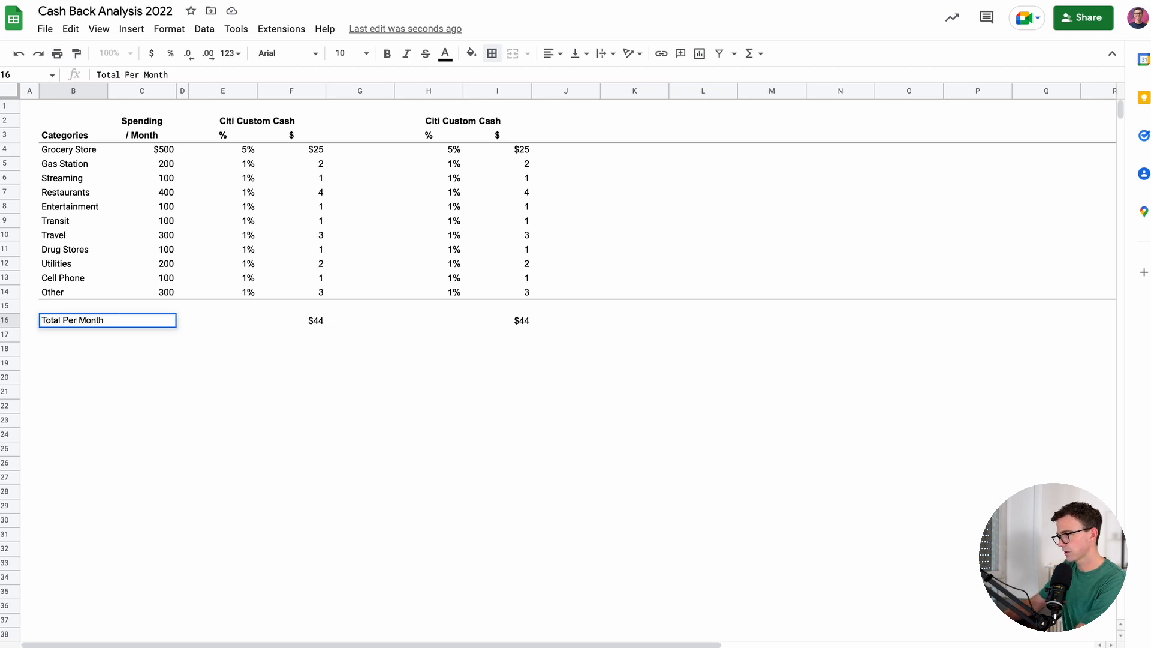
pyautogui.press('Return')
# Total the monthly spending in C16 with =SUM(C3:C14), formatted as dollars without decimals
pyautogui.press('Up')
pyautogui.press('Right')
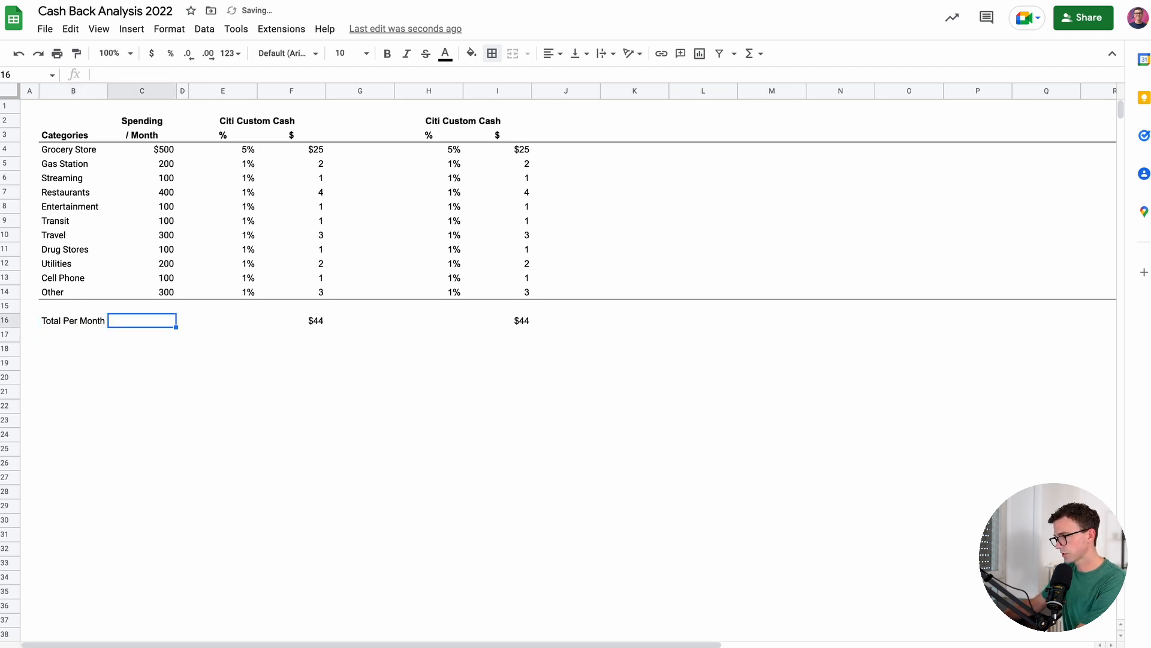
pyautogui.write('=')
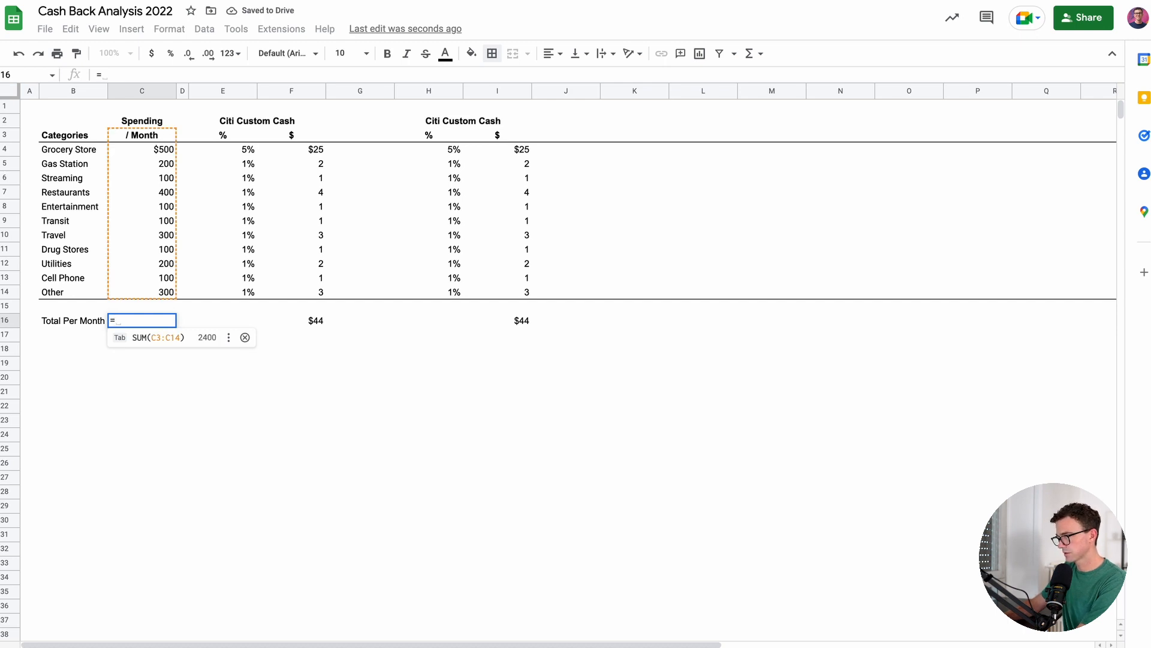
pyautogui.press('Tab')
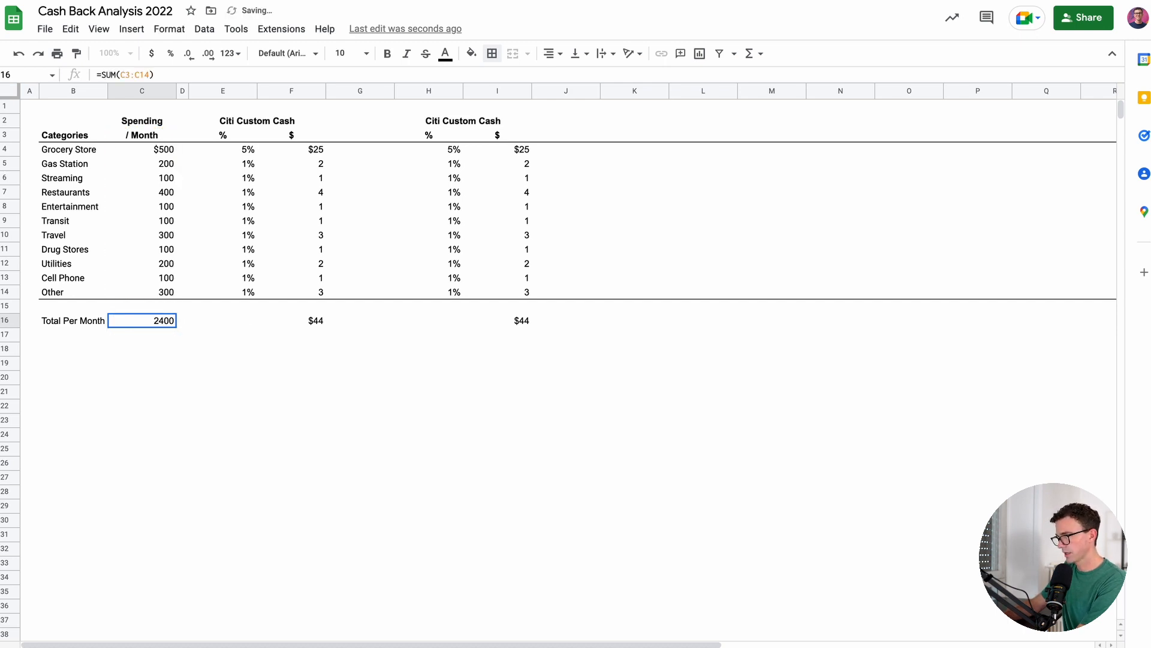
pyautogui.click(147, 57)
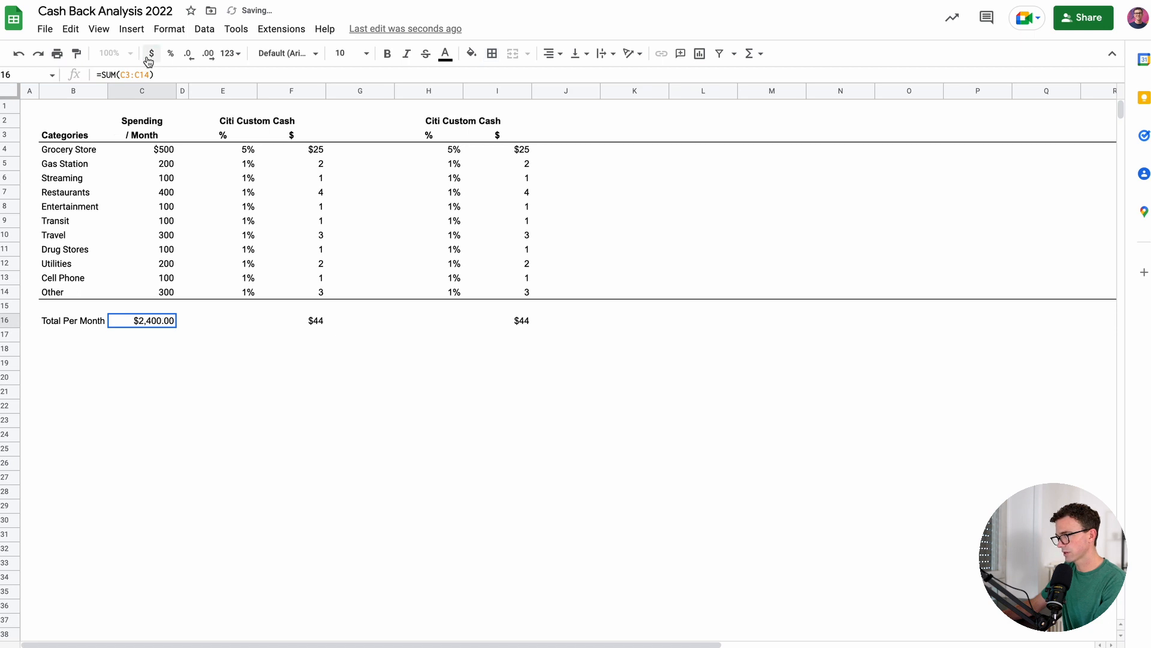
pyautogui.doubleClick(188, 59)
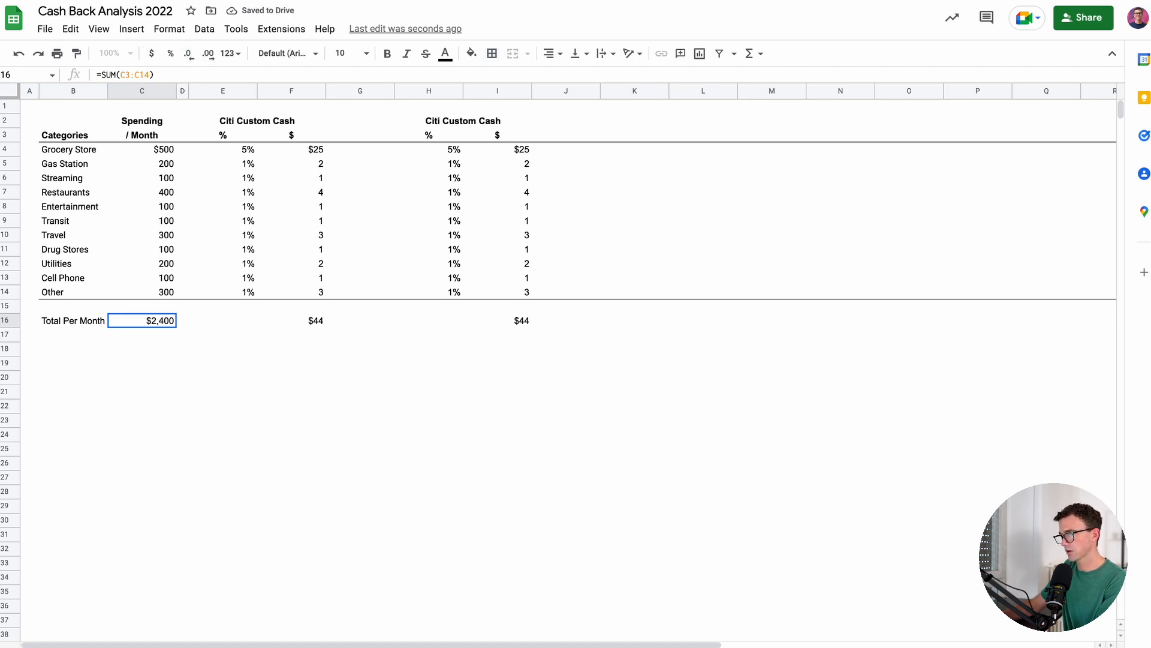
# Add the row labels "Total Annual" in B18, "Annual Fee" in B20 and "Total Less Annual Fee" in B22
pyautogui.press('Down')
pyautogui.press('Down')
pyautogui.press('Left')
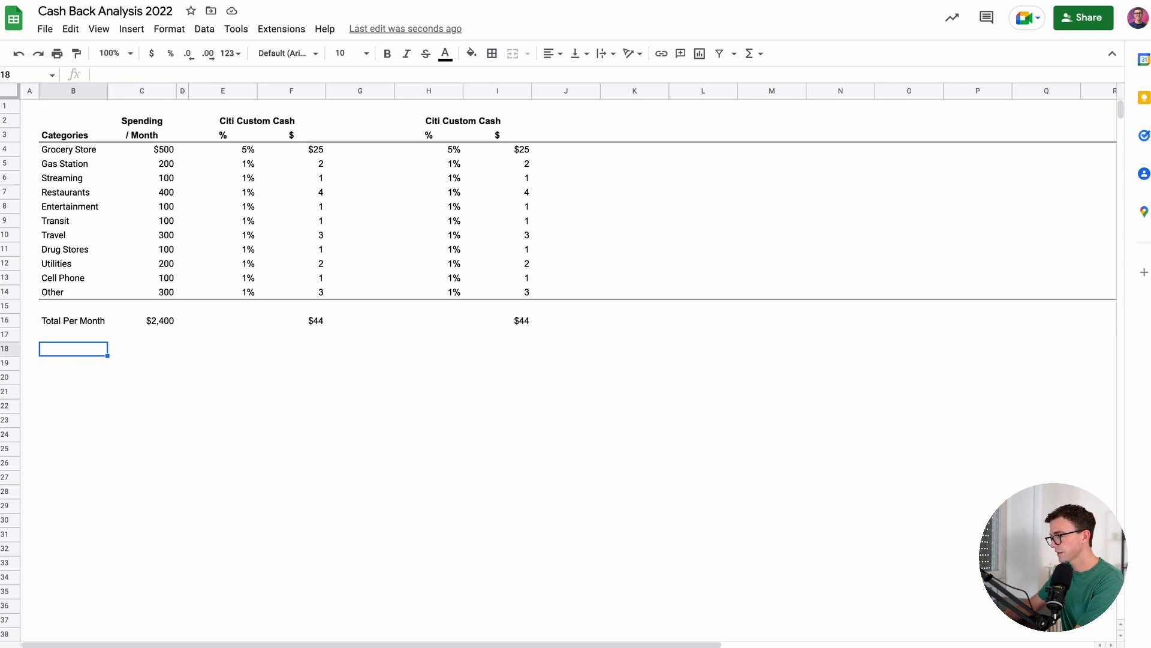
pyautogui.write('Total Annual')
pyautogui.press('Return')
pyautogui.press('Down')
pyautogui.write('Annual Feee')
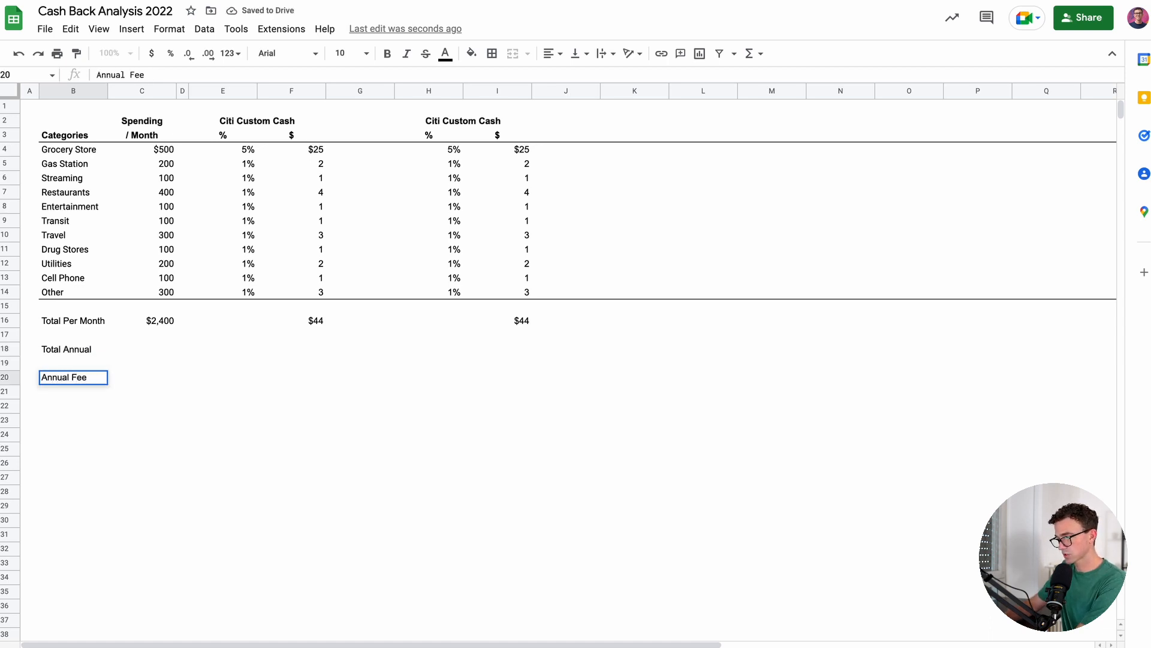
pyautogui.press('Return')
pyautogui.press('Down')
pyautogui.write('Total')
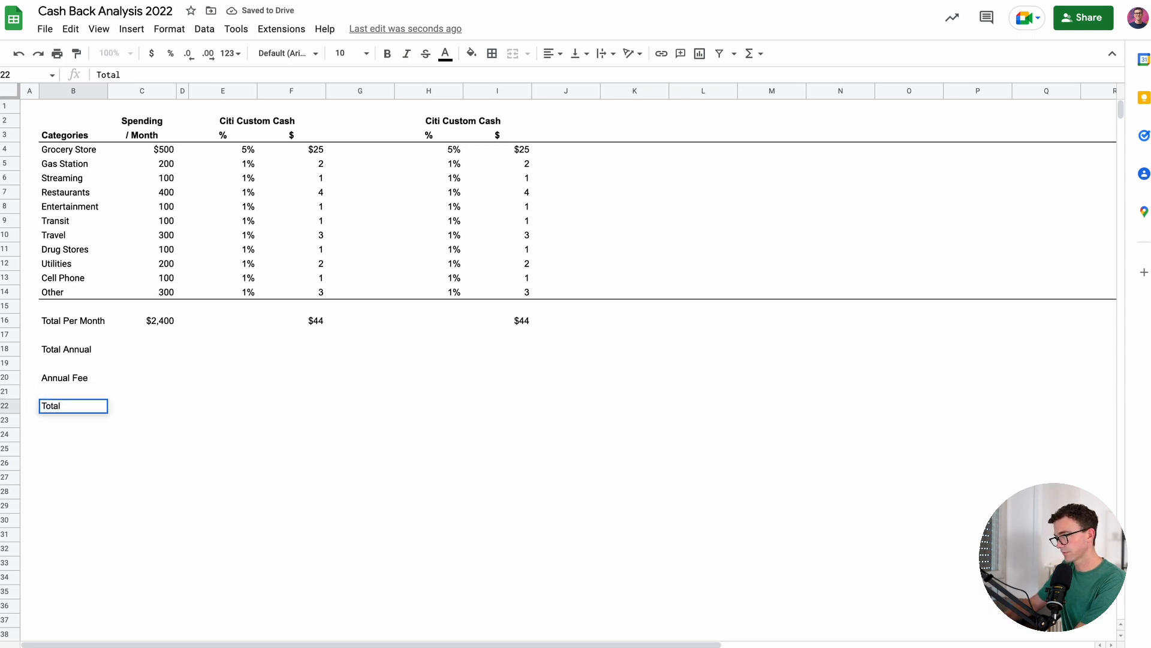
pyautogui.write(' Less Annual Fee')
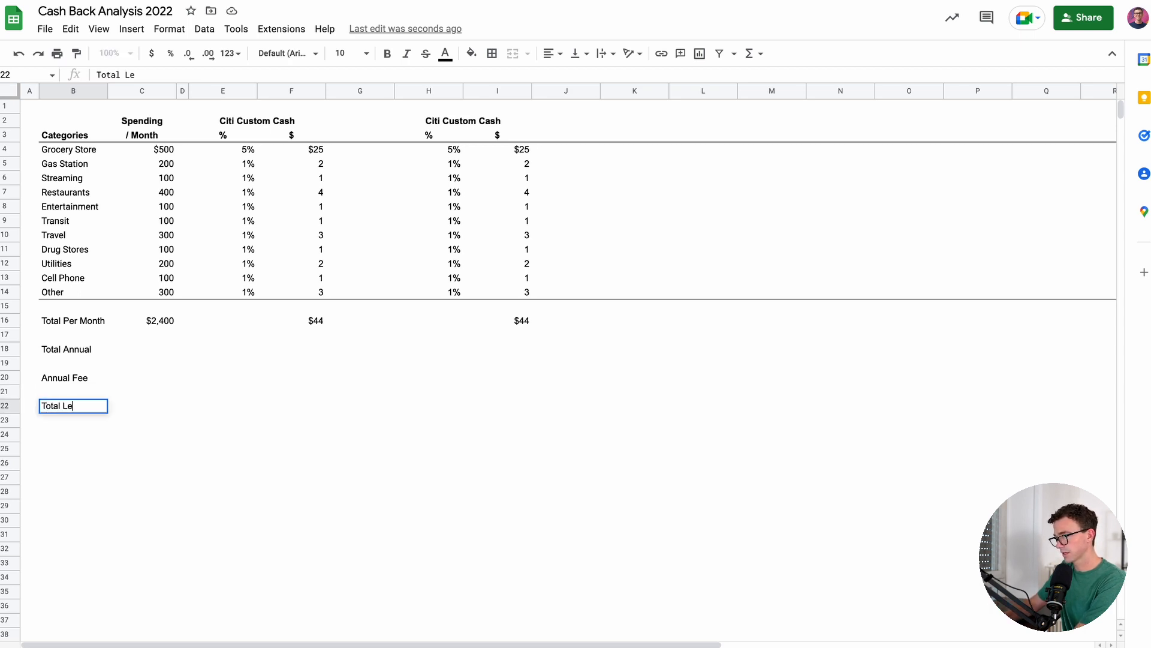
pyautogui.press('Return')
# Calculate the annual spending in C18 with =C16*12
pyautogui.press('Up')
pyautogui.press('Up')
pyautogui.press('Up')
pyautogui.press('Up')
pyautogui.press('Up')
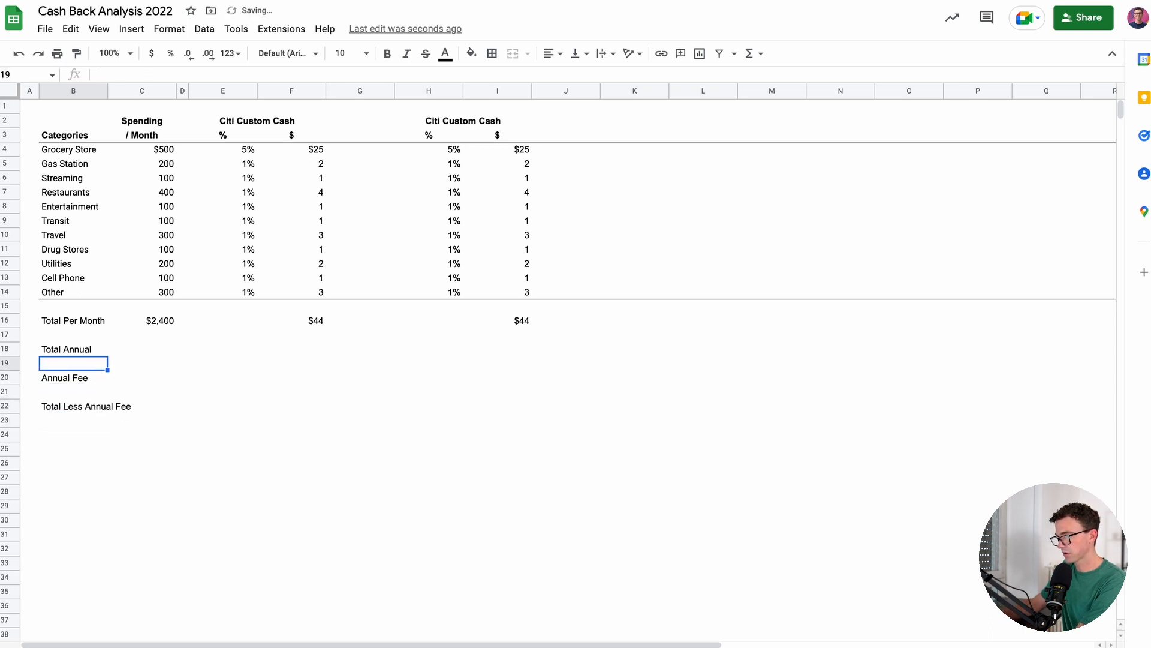
pyautogui.press('Right')
pyautogui.write('=')
pyautogui.press('Up')
pyautogui.press('Up')
pyautogui.write('*')
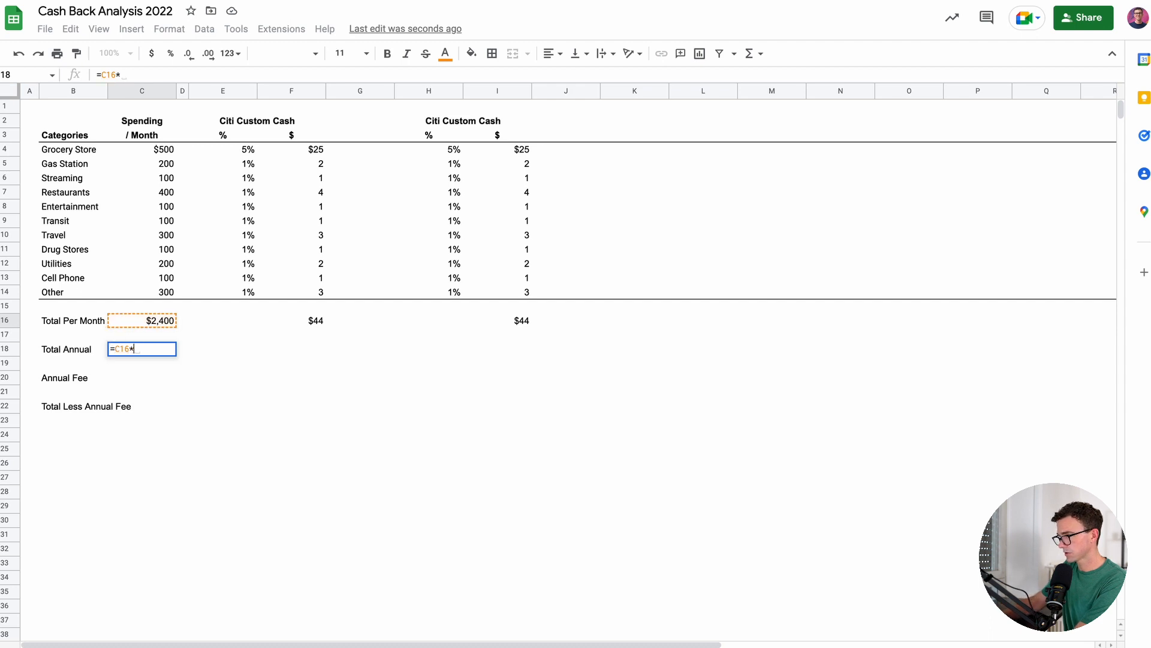
pyautogui.write('12')
pyautogui.press('Return')
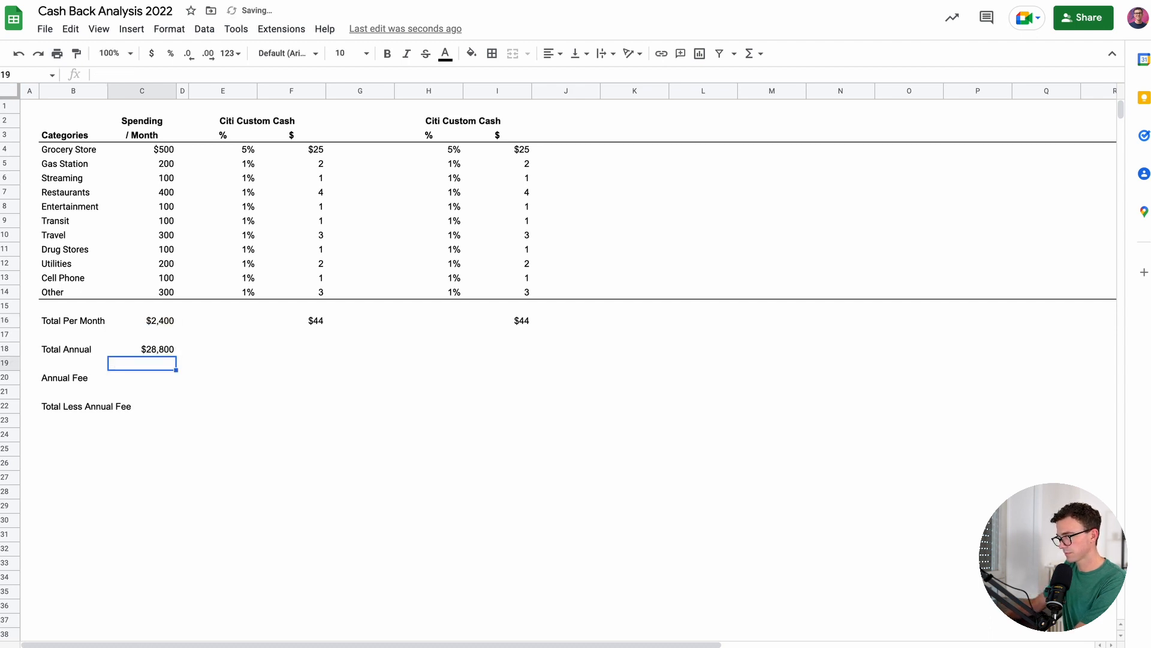
pyautogui.press('Up')
pyautogui.press('Up')
pyautogui.press('Up')
pyautogui.press('Down')
pyautogui.press('Down')
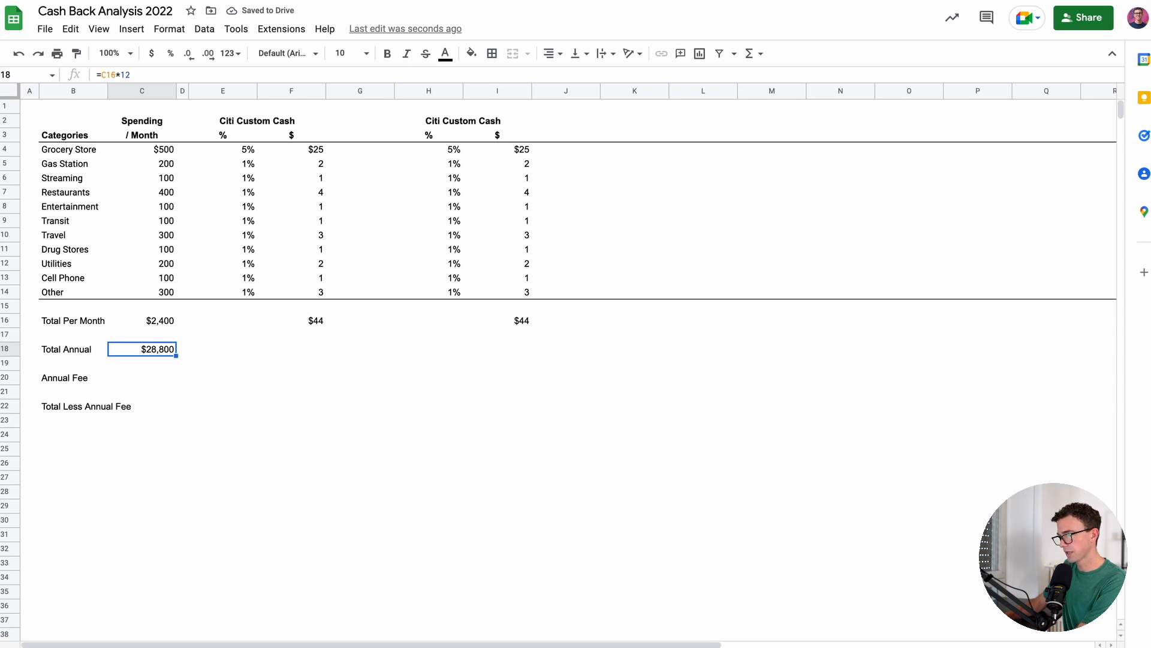
# Calculate the Citi Custom Cash overall cash back rate in E16 with =F16/C16, formatted as a percentage
pyautogui.press('Right')
pyautogui.press('Right')
pyautogui.press('Right')
pyautogui.press('Up')
pyautogui.press('Up')
pyautogui.press('Left')
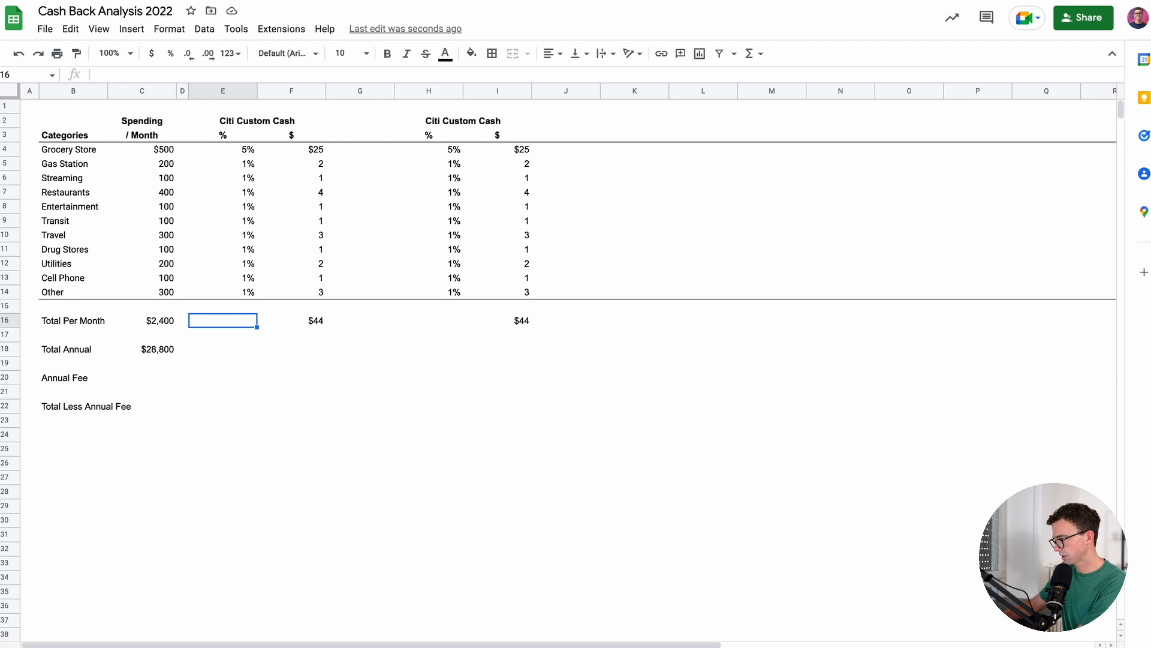
pyautogui.write('=')
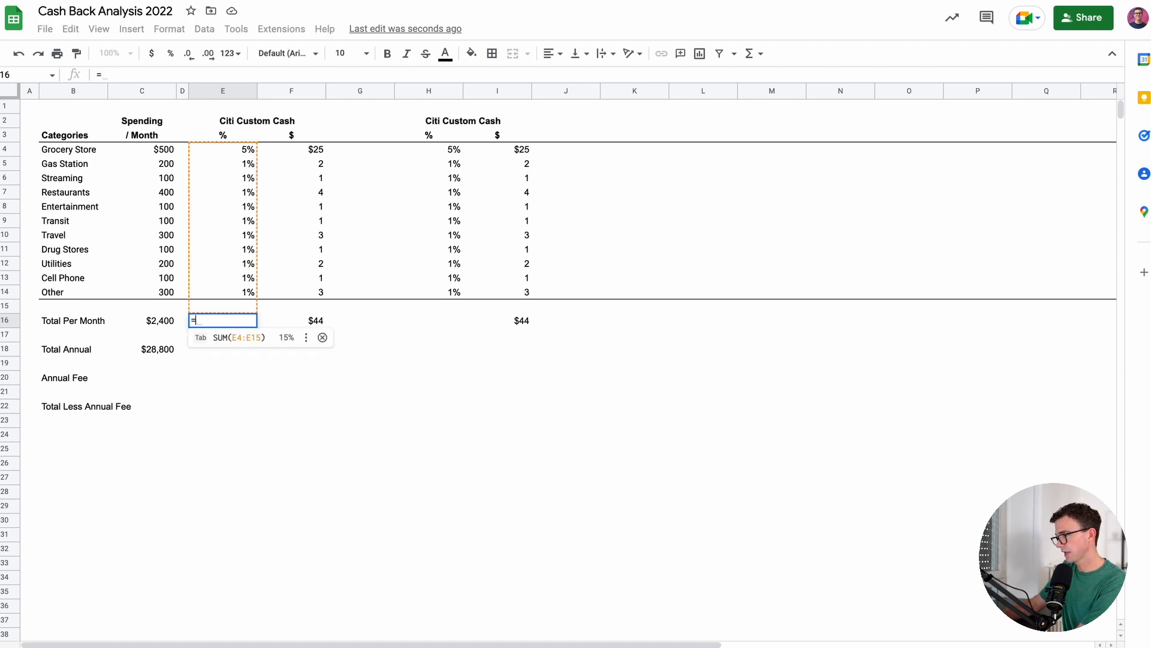
pyautogui.press('Right')
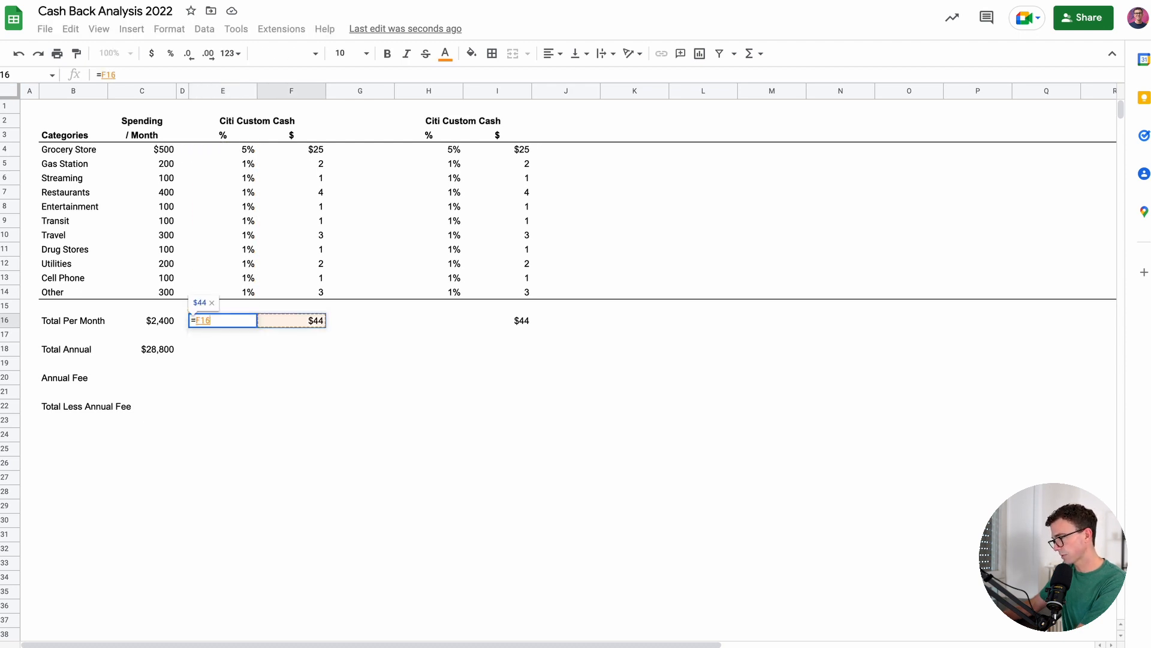
pyautogui.write('/')
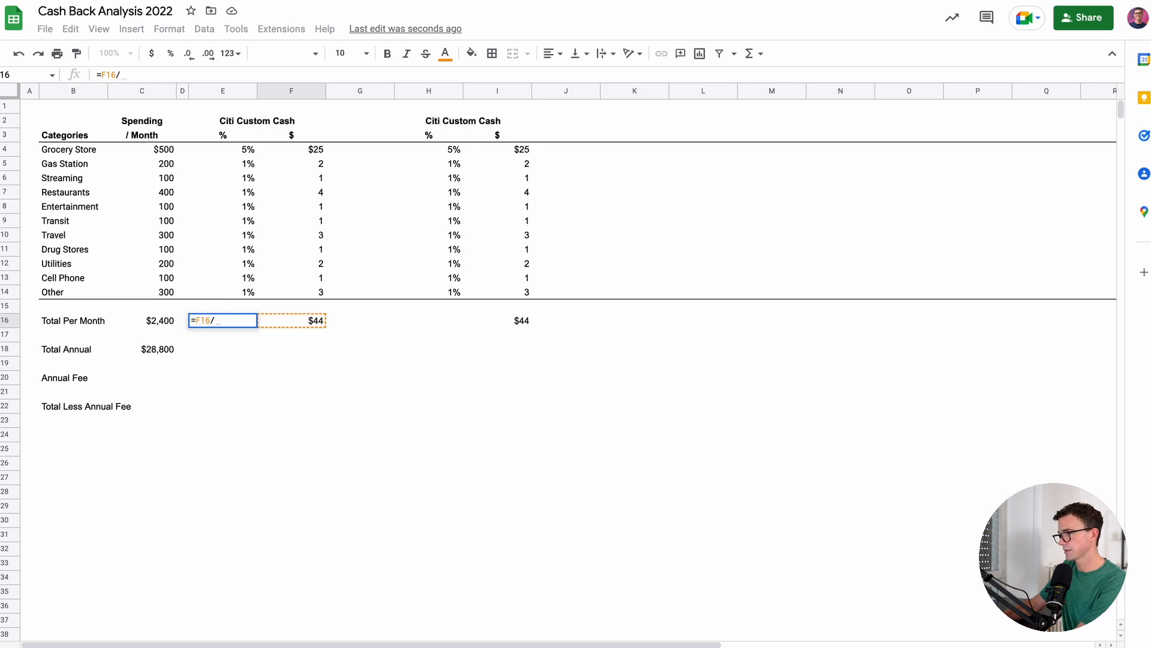
pyautogui.click(160, 324)
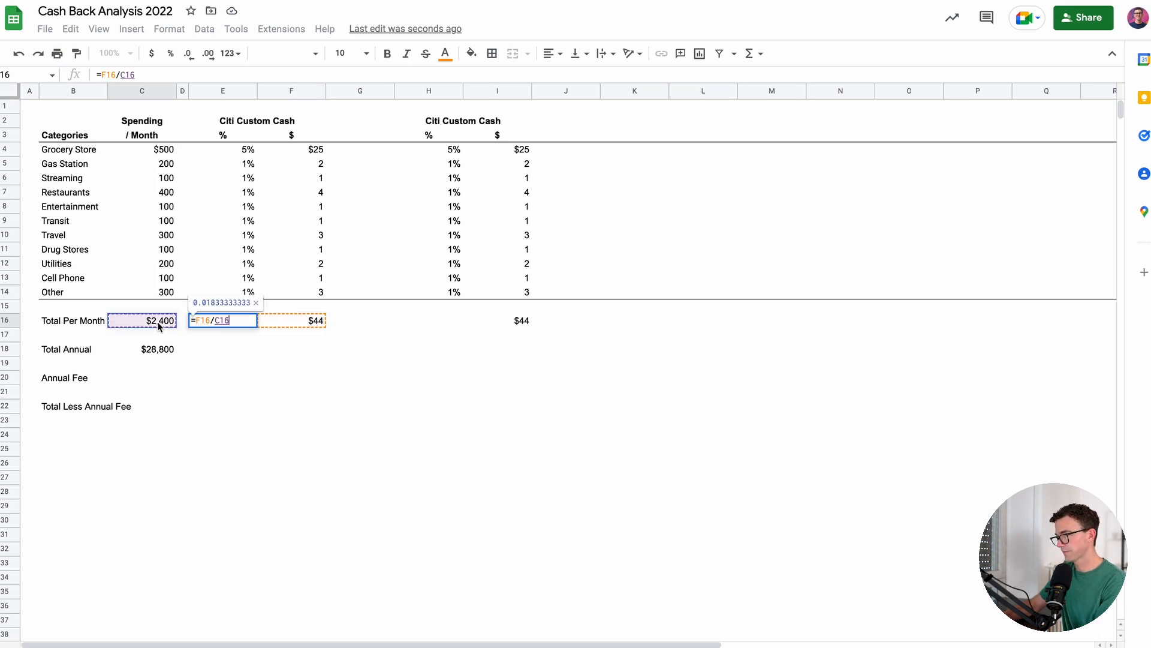
pyautogui.press('Return')
pyautogui.press('Up')
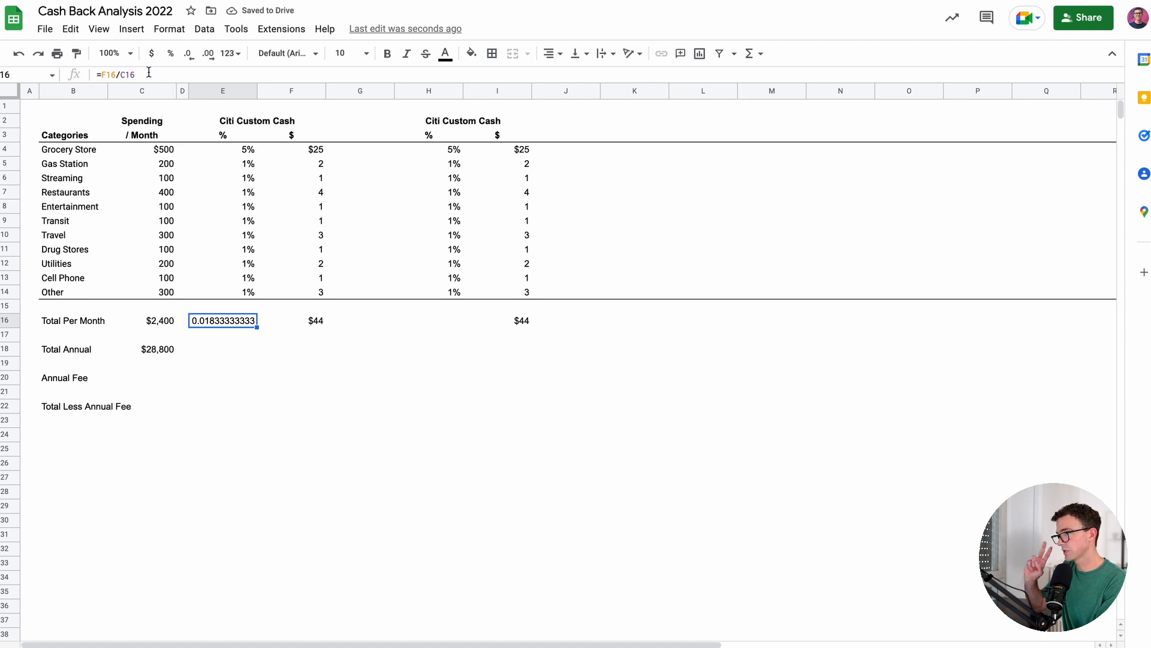
pyautogui.click(172, 54)
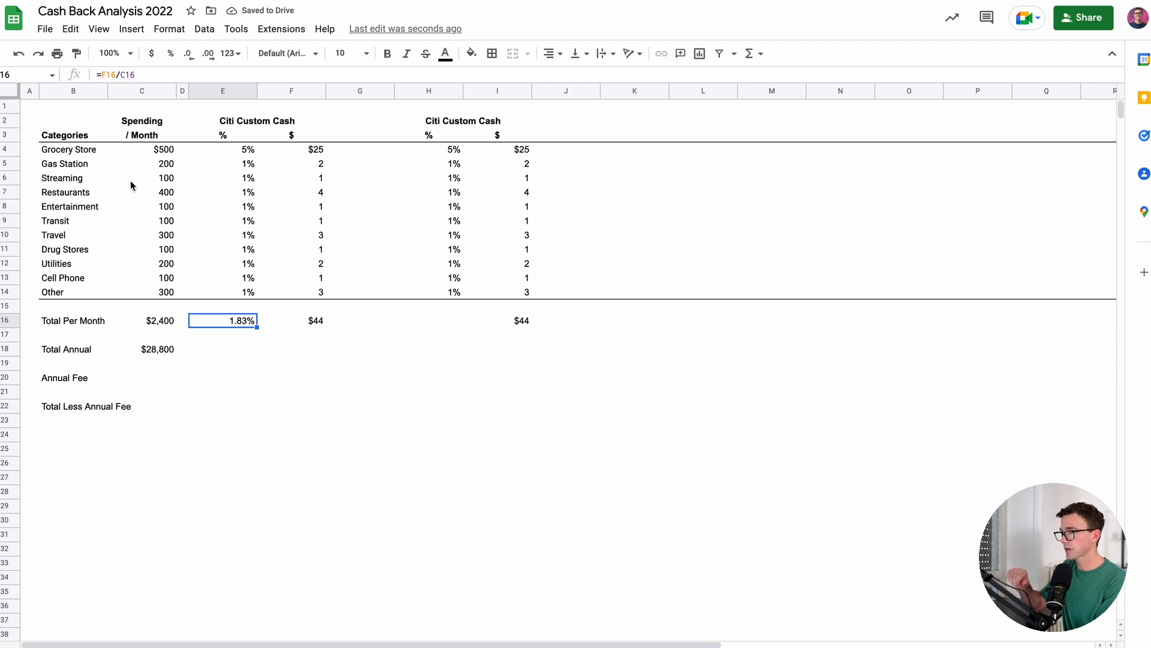
# Copy the relative-reference rate formula from E16 to H16 in the second card block
pyautogui.hotkey('ctrl', 'c')
pyautogui.press('Right')
pyautogui.press('Right')
pyautogui.press('Right')
pyautogui.hotkey('ctrl', 'v')
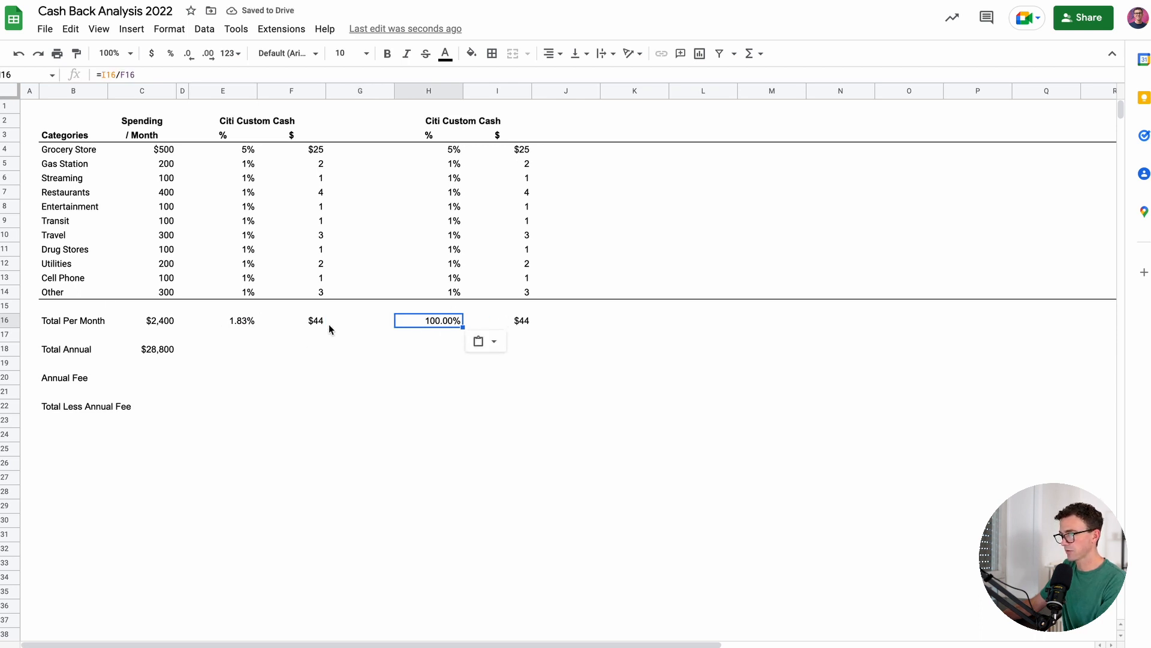
# Lock the spending column in the E16 rate formula so it reads =F16/$C16
pyautogui.press('Left')
pyautogui.press('Left')
pyautogui.press('Left')
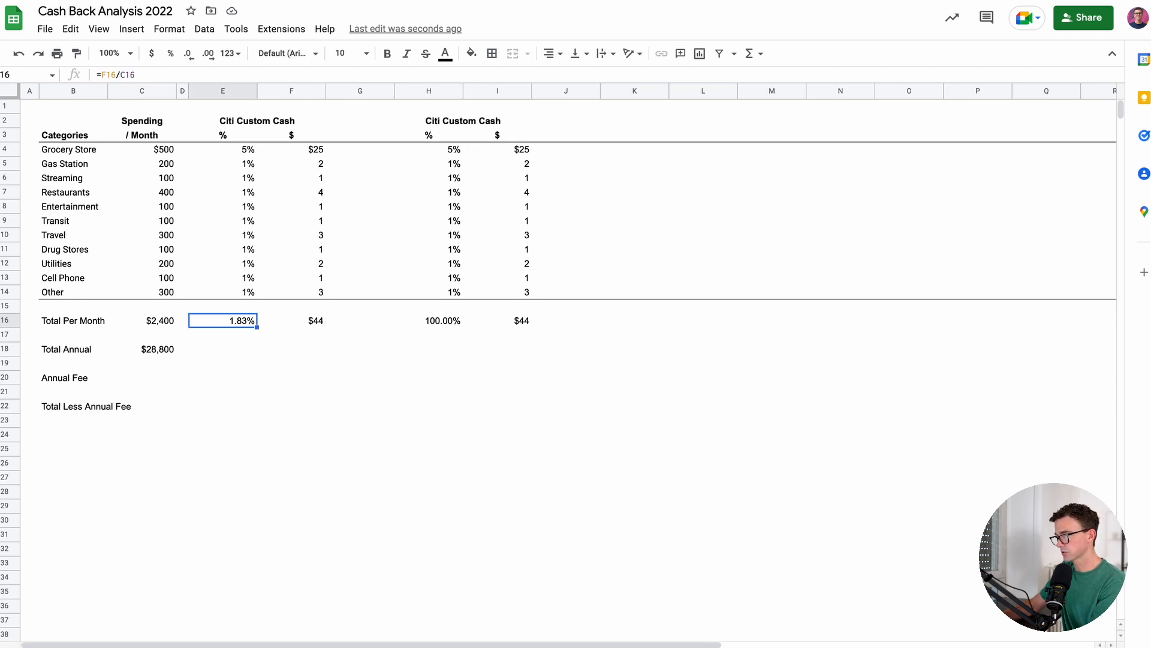
pyautogui.click(123, 75)
pyautogui.write('$C')
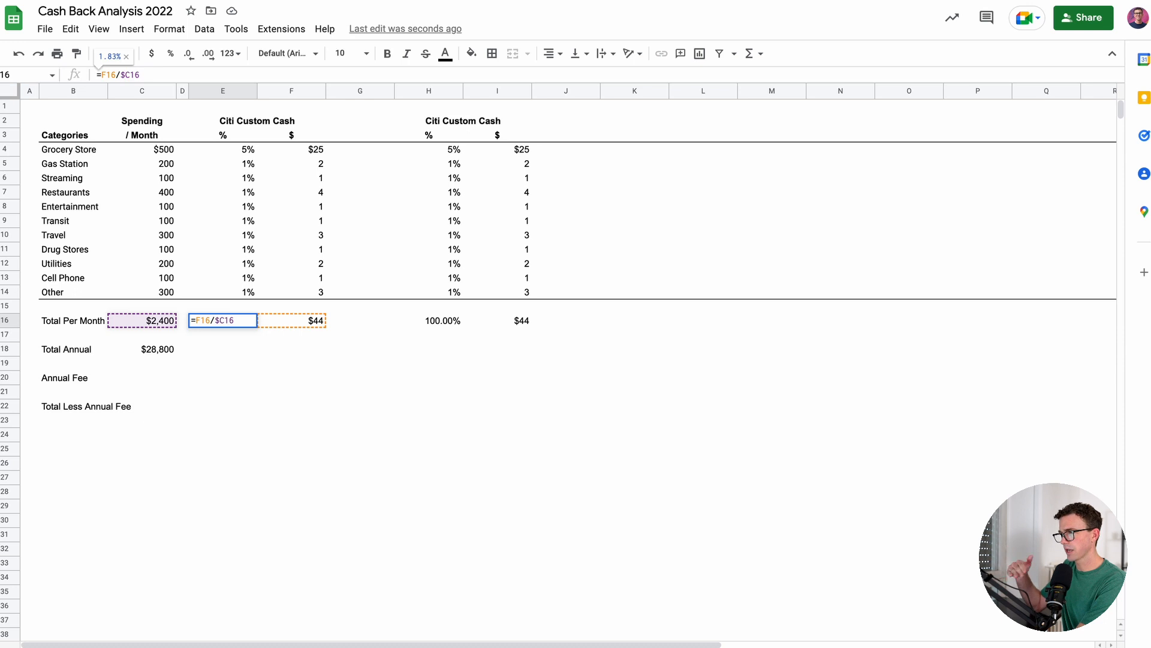
pyautogui.write('$')
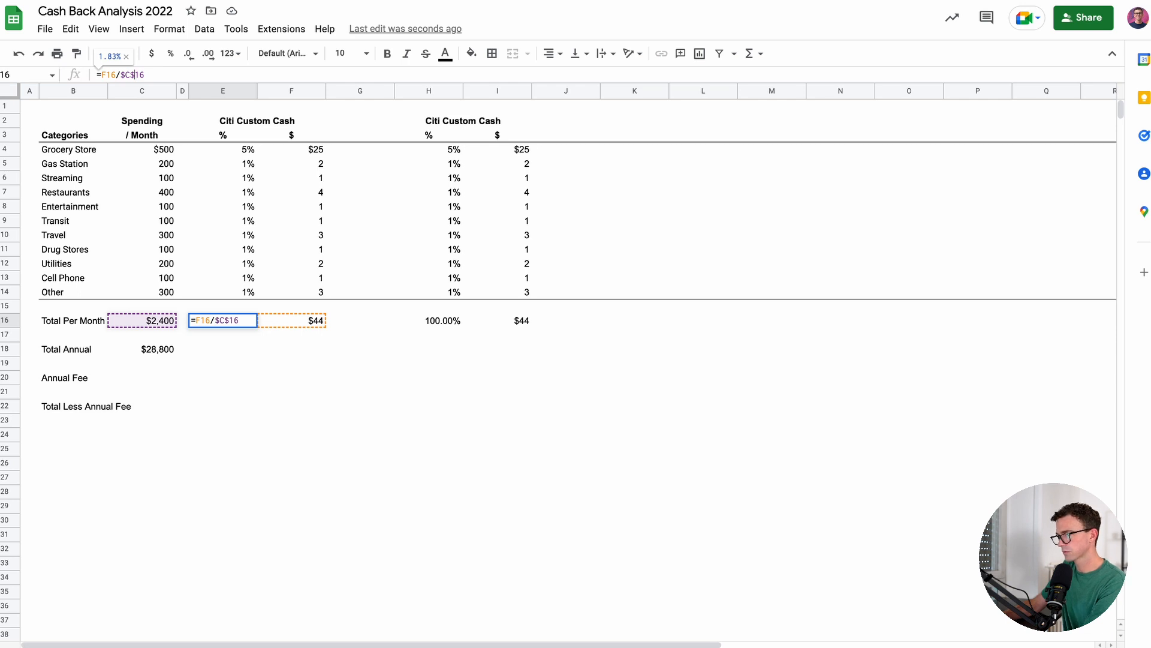
pyautogui.press('Return')
pyautogui.press('Up')
# Copy the column-locked formula from E16 to H16 and check its cell references
pyautogui.hotkey('ctrl', 'c')
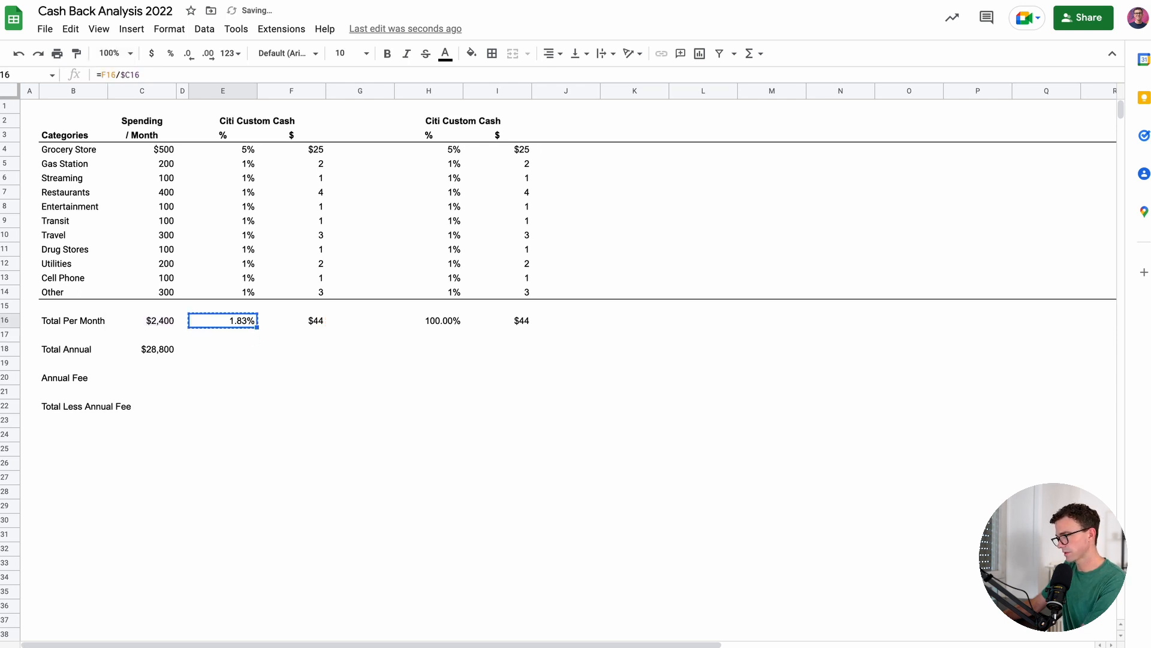
pyautogui.press('Right')
pyautogui.press('Right')
pyautogui.press('Right')
pyautogui.hotkey('ctrl', 'v')
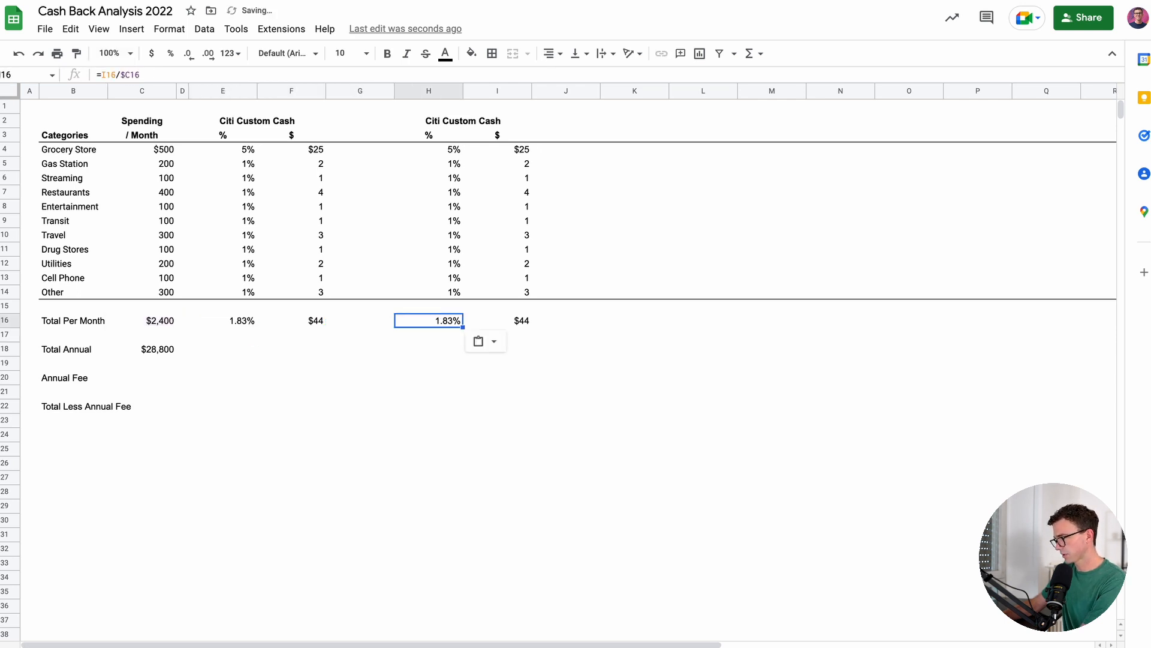
pyautogui.click(299, 75)
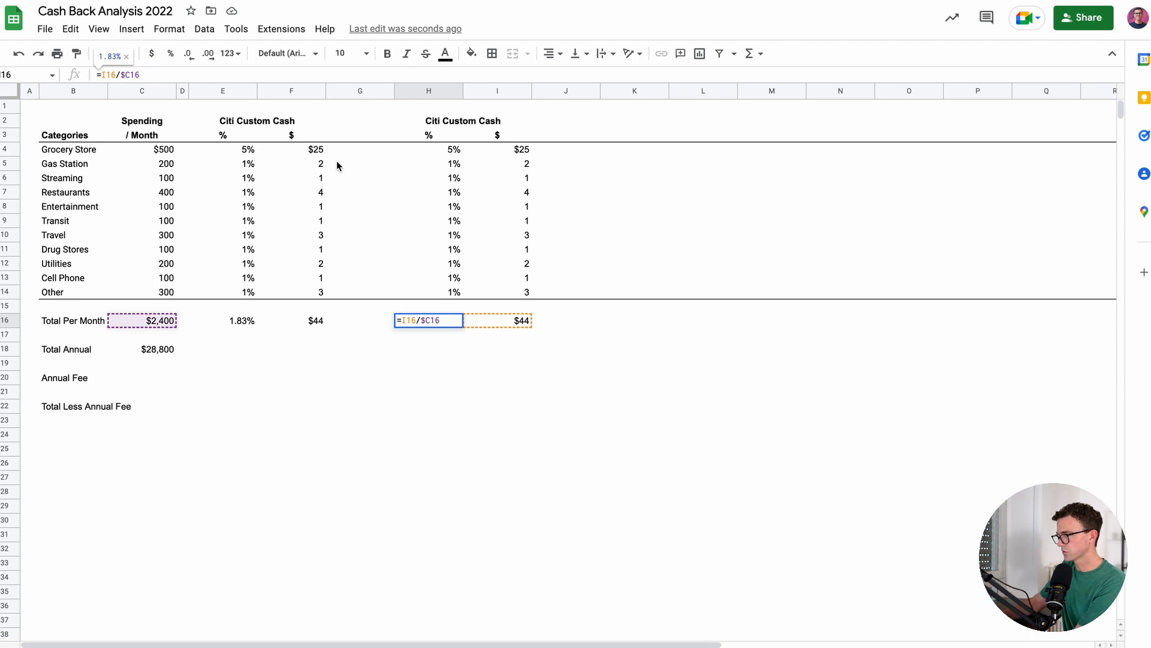
pyautogui.press('Escape')
# Rename the second card block's header in H2 as "SoFi"
pyautogui.press('Up')
pyautogui.press('Up')
pyautogui.press('Up')
pyautogui.press('Up')
pyautogui.press('Up')
pyautogui.press('Up')
pyautogui.press('Up')
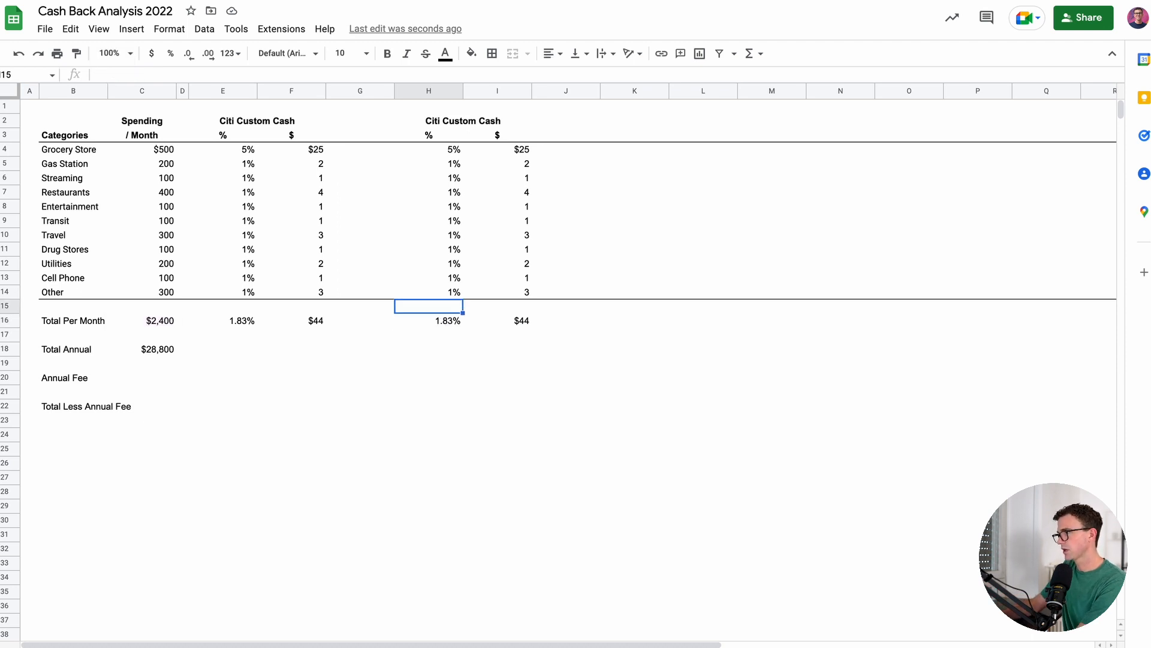
pyautogui.press('Up')
pyautogui.press('Up')
pyautogui.press('Up')
pyautogui.press('Up')
pyautogui.press('Up')
pyautogui.press('Up')
pyautogui.press('Up')
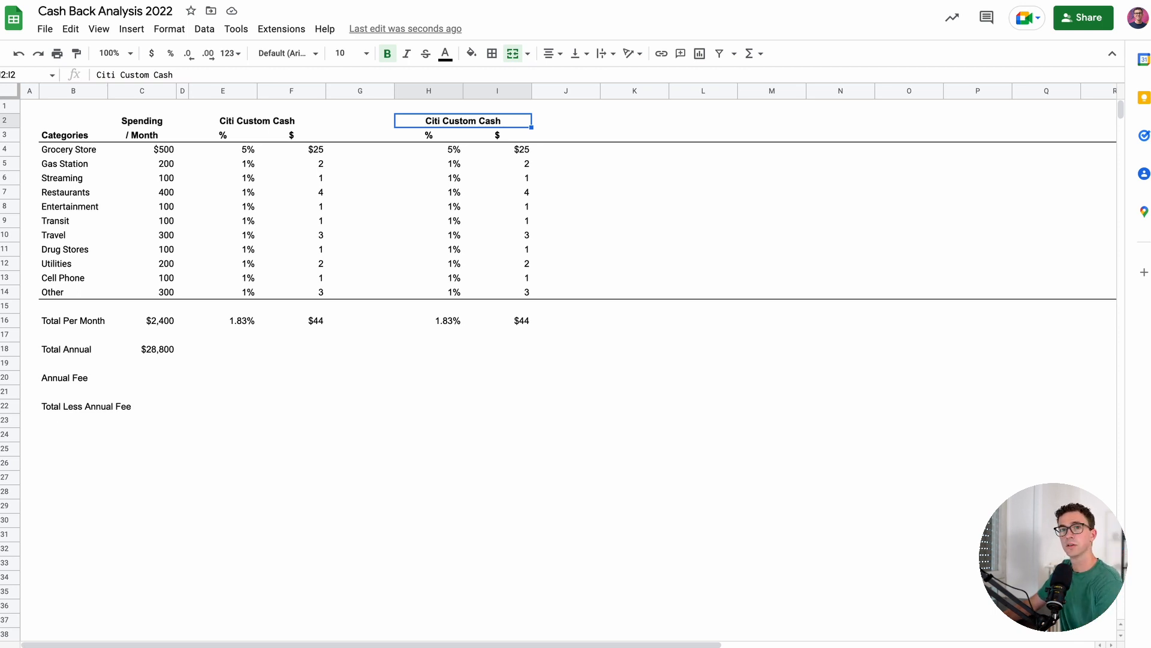
pyautogui.write('SoFi')
pyautogui.press('Return')
# Set the SoFi grocery store rate in H4 to 2% and fill it down through H14
pyautogui.press('Down')
pyautogui.write('2')
pyautogui.press('Return')
pyautogui.press('Up')
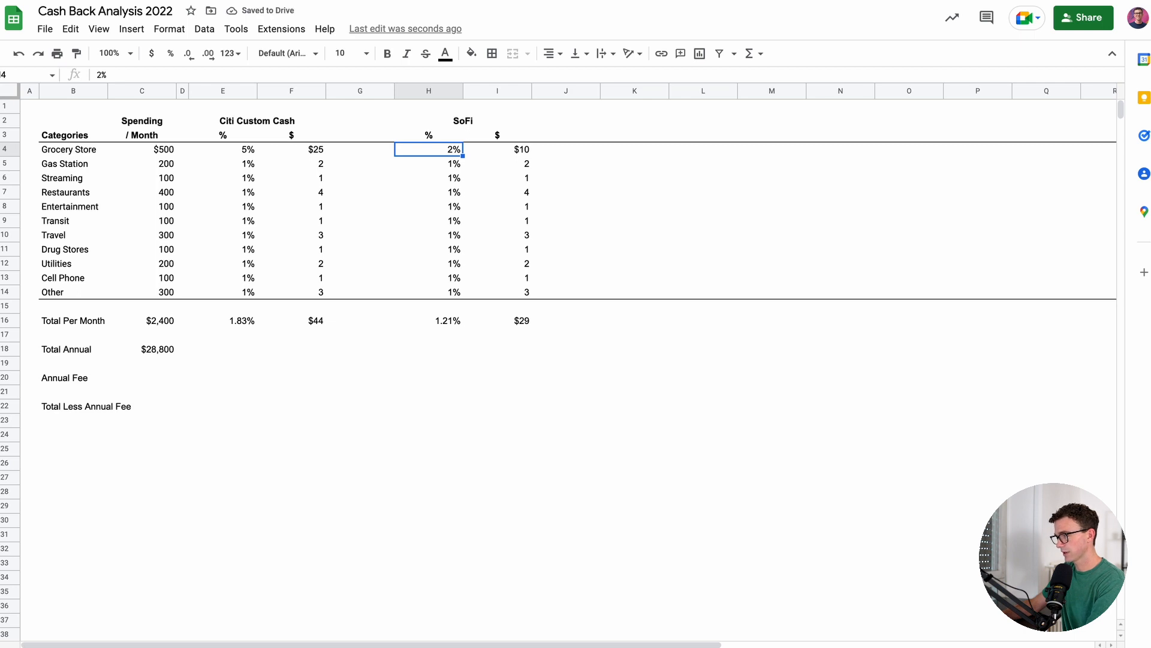
pyautogui.hotkey('shift', 'Down')
pyautogui.hotkey('shift', 'Down')
pyautogui.hotkey('shift', 'Down')
pyautogui.hotkey('shift', 'Down')
pyautogui.hotkey('shift', 'Down')
pyautogui.hotkey('shift', 'Down')
pyautogui.hotkey('shift', 'Down')
pyautogui.hotkey('shift', 'Down')
pyautogui.hotkey('shift', 'Down')
pyautogui.hotkey('shift', 'Down')
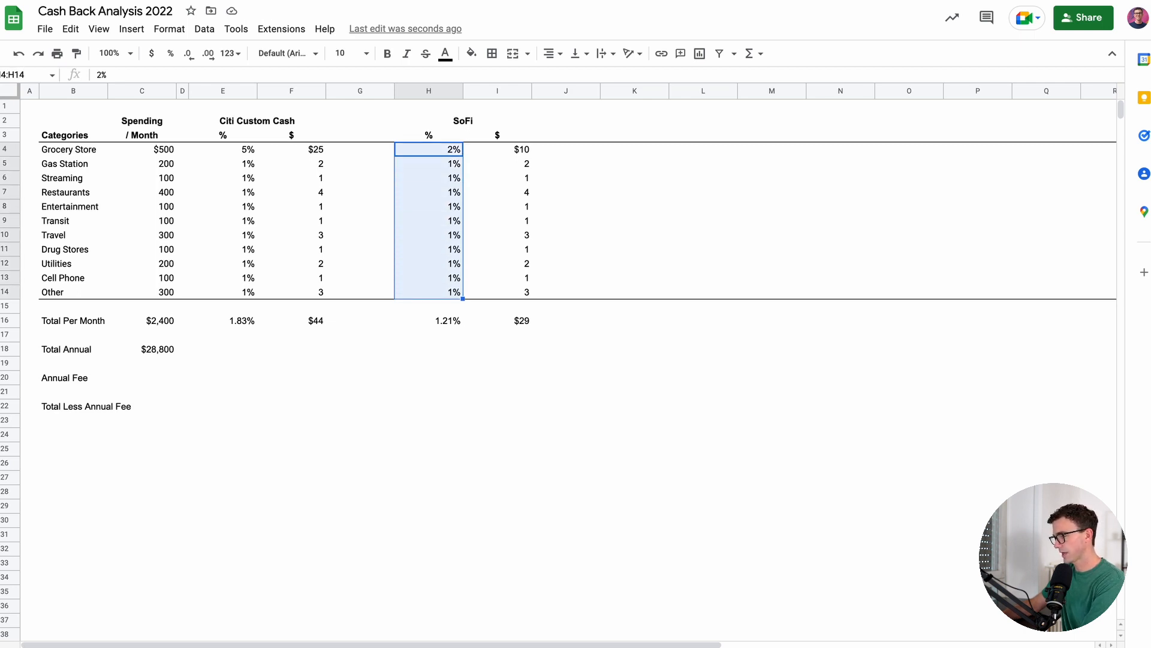
pyautogui.hotkey('ctrl', 'd')
# Add a bottom border to H14 to complete the line under the Other row
pyautogui.press('Down')
pyautogui.press('Down')
pyautogui.press('Down')
pyautogui.press('Down')
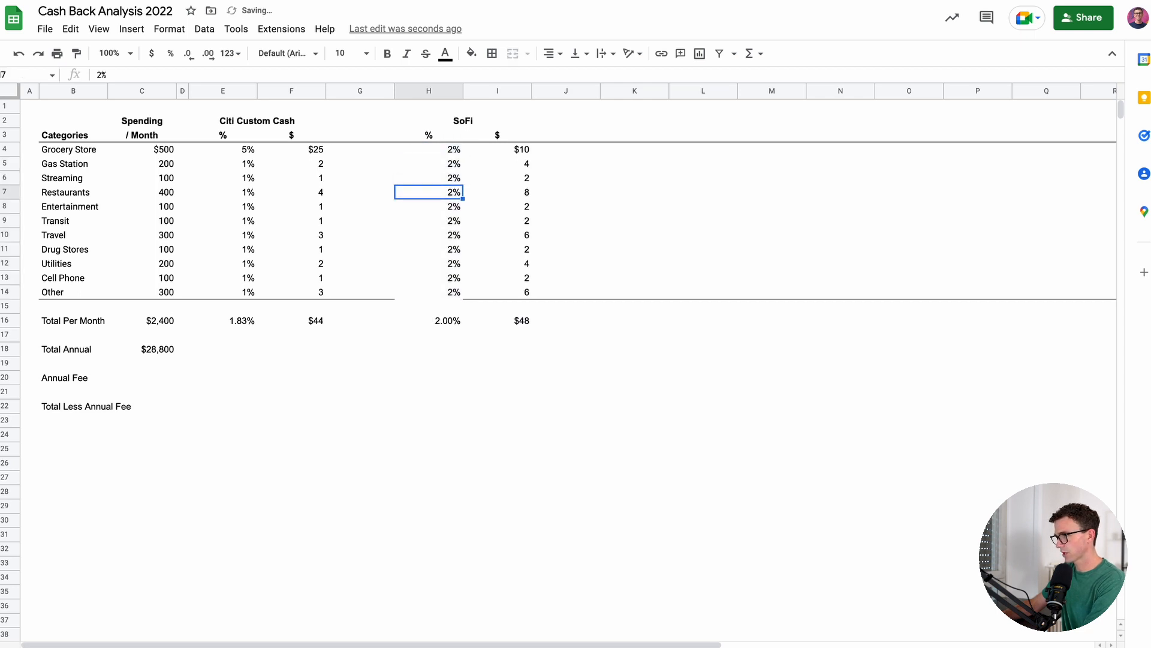
pyautogui.click(443, 321)
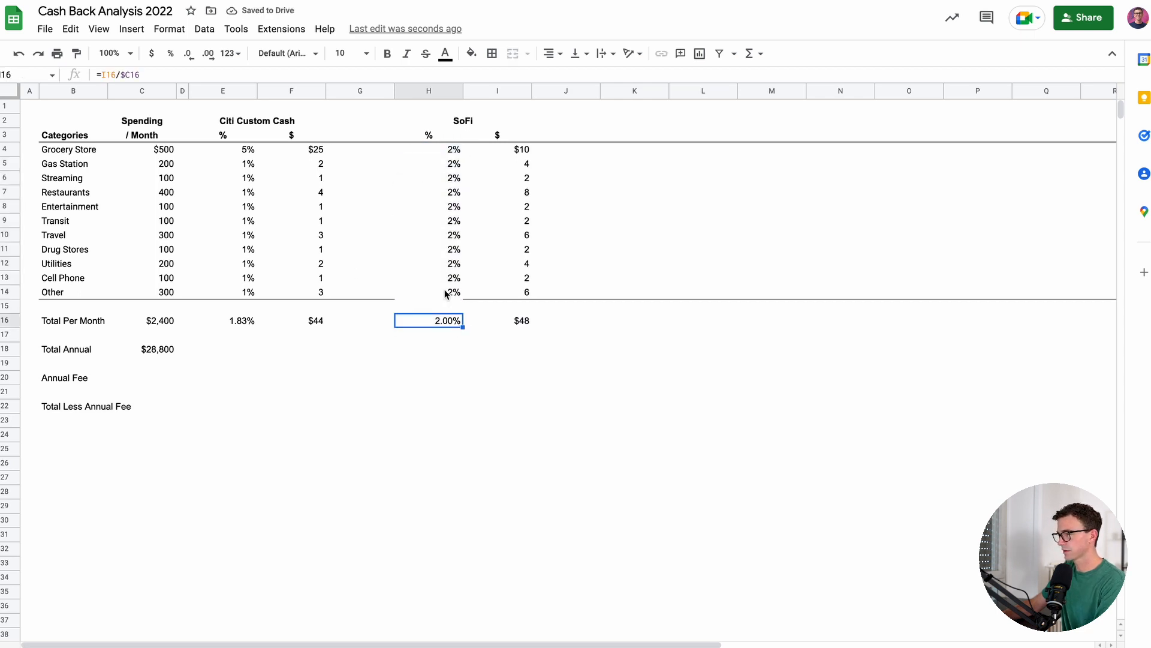
pyautogui.click(445, 294)
pyautogui.click(493, 54)
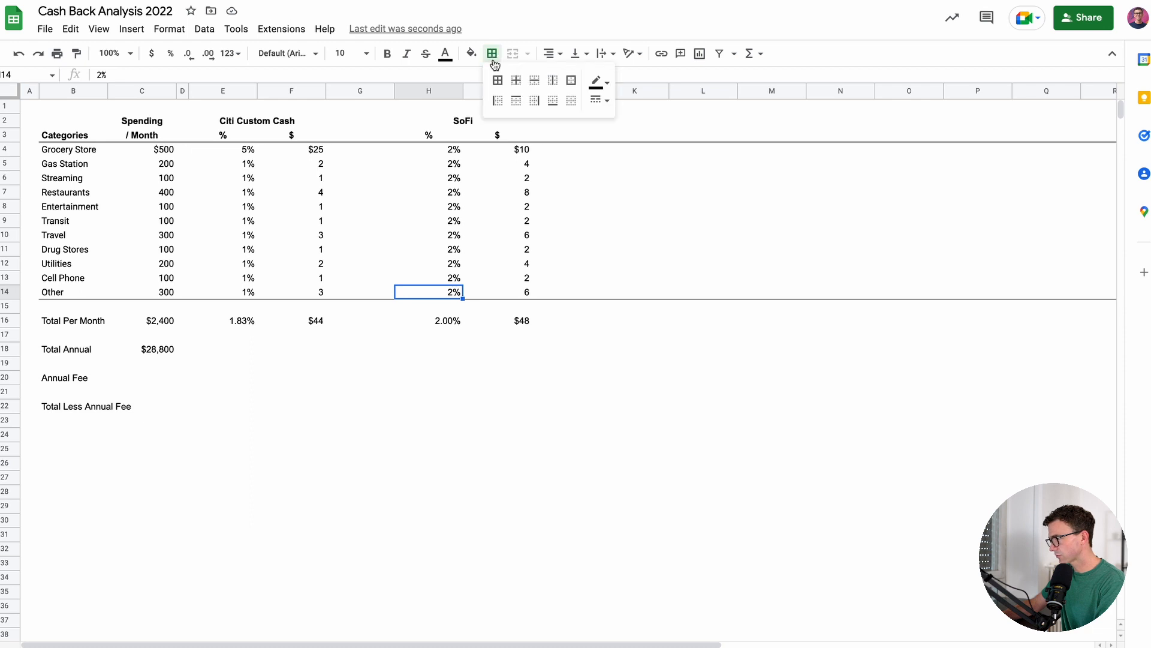
pyautogui.click(550, 106)
# Narrow the blank columns G and J into slim spacers beside the SoFi block
pyautogui.click(530, 322)
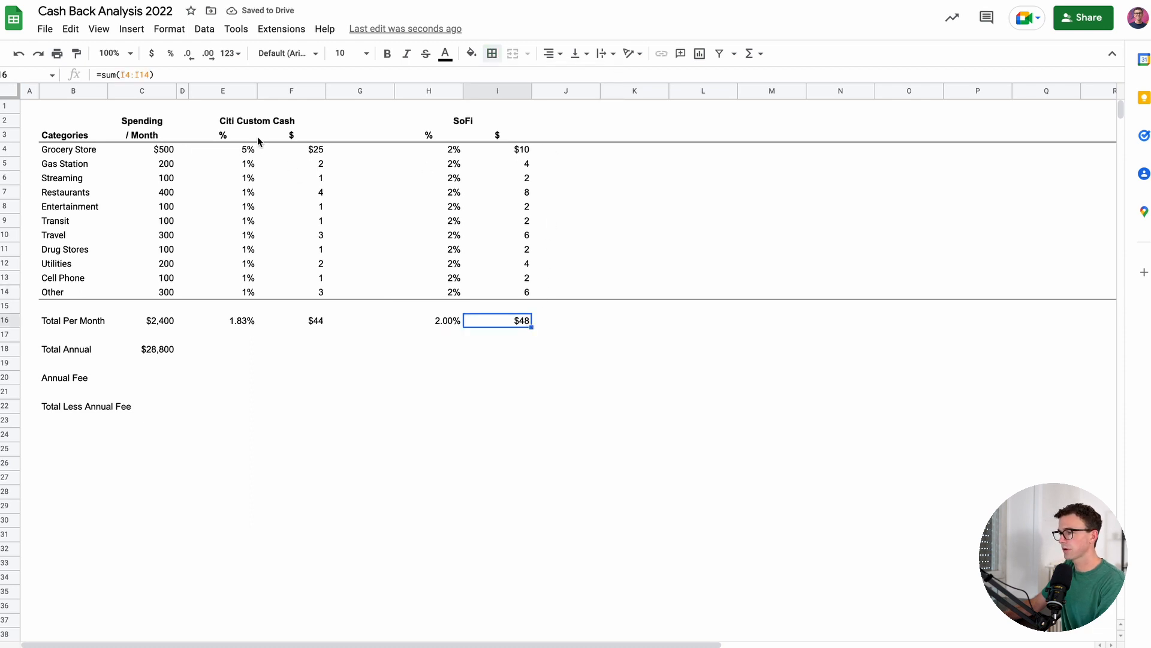
pyautogui.moveTo(395, 93); pyautogui.dragTo(344, 99)
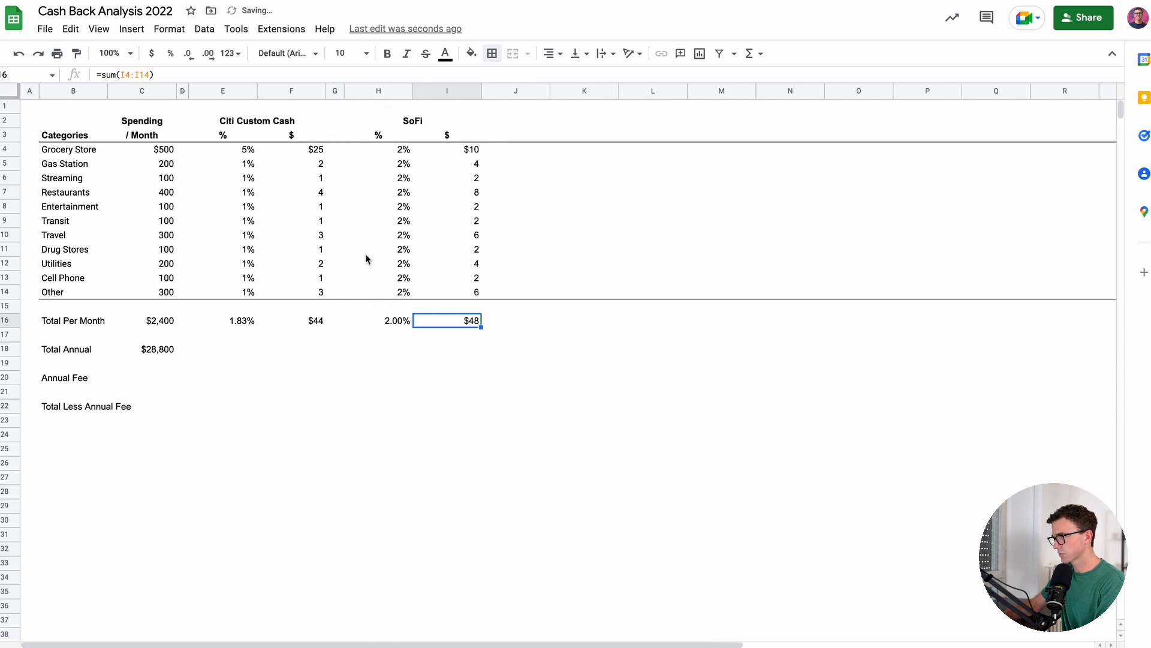
pyautogui.click(395, 324)
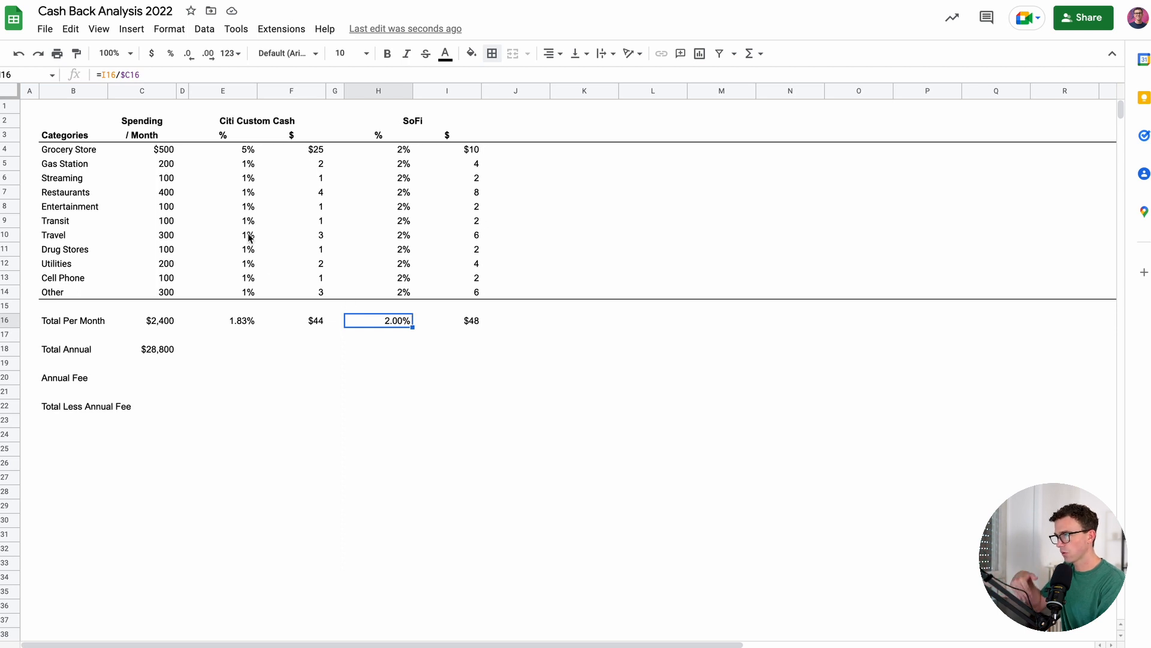
pyautogui.click(221, 319)
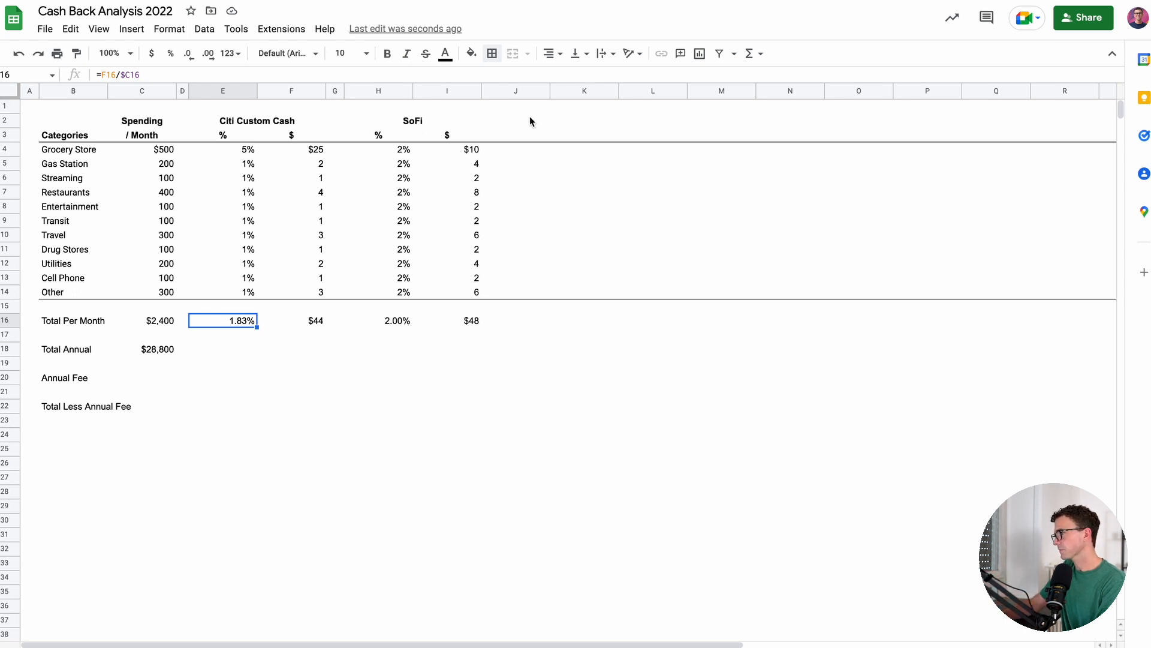
pyautogui.moveTo(549, 91); pyautogui.dragTo(502, 91)
pyautogui.click(398, 123)
pyautogui.moveTo(398, 125); pyautogui.dragTo(402, 307)
pyautogui.hotkey('shift', 'Down')
pyautogui.hotkey('shift', 'Down')
pyautogui.hotkey('shift', 'Up')
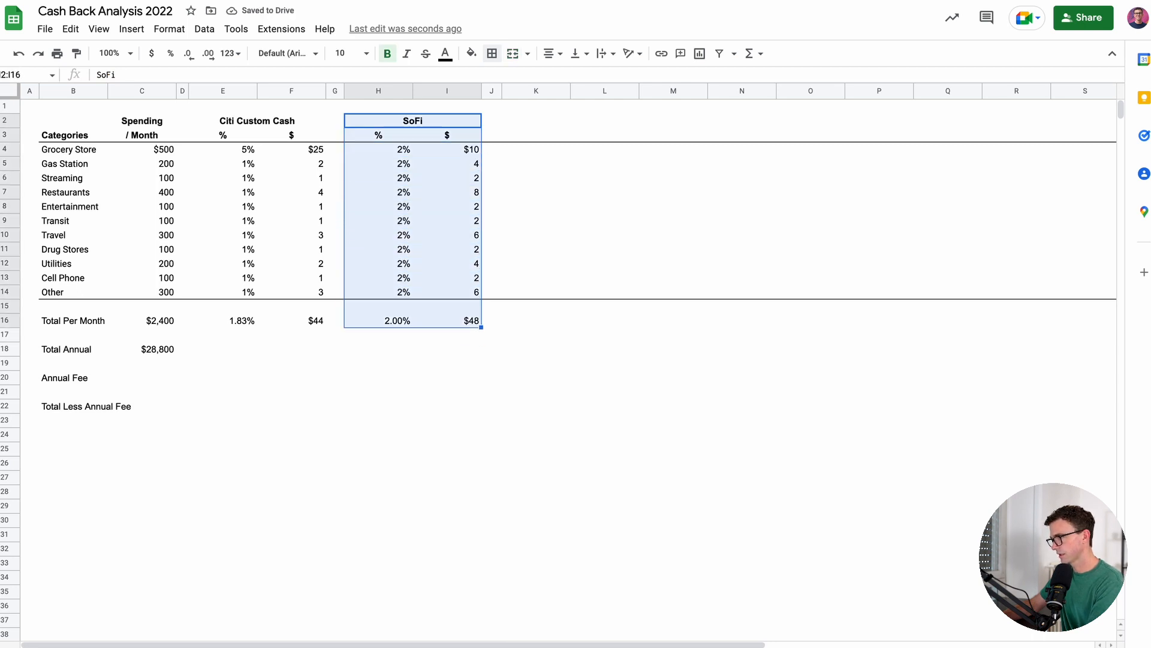
# Calculate the Citi Custom Cash annual cash back in F18 with =F16*12
pyautogui.press('Down')
pyautogui.press('Down')
pyautogui.press('Down')
pyautogui.press('Down')
pyautogui.press('Down')
pyautogui.press('Down')
pyautogui.press('Down')
pyautogui.press('Down')
pyautogui.press('Down')
pyautogui.press('Down')
pyautogui.press('Down')
pyautogui.press('Down')
pyautogui.press('Down')
pyautogui.press('Down')
pyautogui.press('Down')
pyautogui.press('Down')
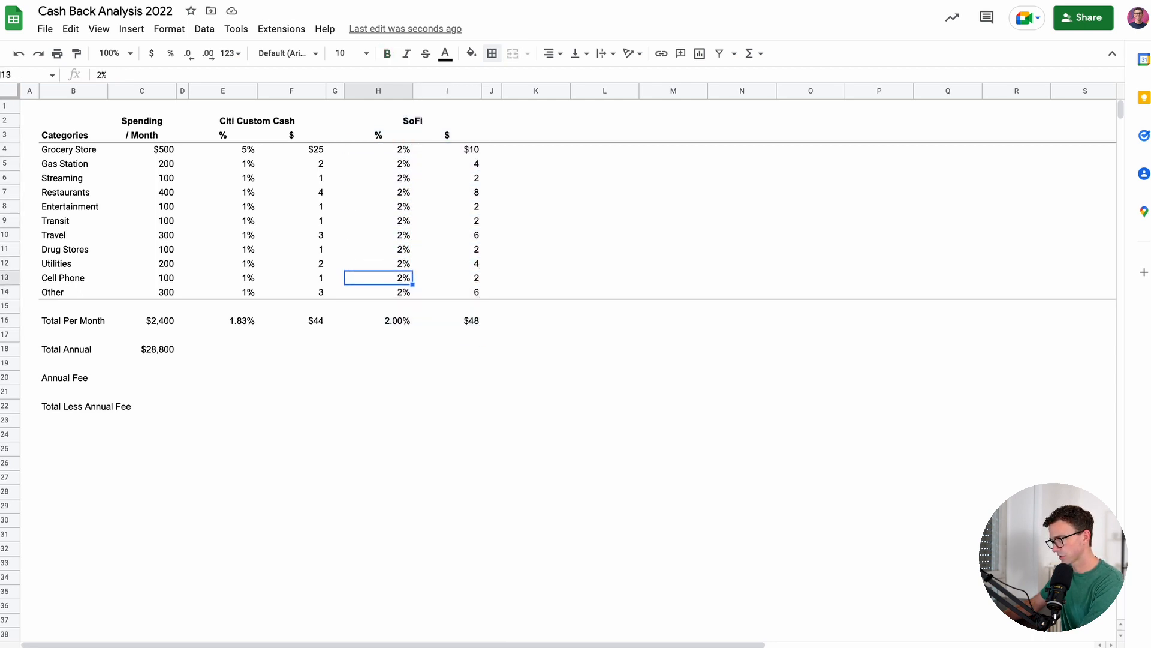
pyautogui.press('Left')
pyautogui.press('Left')
pyautogui.write('=')
pyautogui.press('Up')
pyautogui.press('Up')
pyautogui.write('+')
pyautogui.press('BackSpace')
pyautogui.write('*12')
pyautogui.press('Return')
pyautogui.press('Up')
# Copy the annual total formula from F18 to I18 for the SoFi card
pyautogui.hotkey('ctrl', 'c')
pyautogui.press('Right')
pyautogui.press('Right')
pyautogui.press('Right')
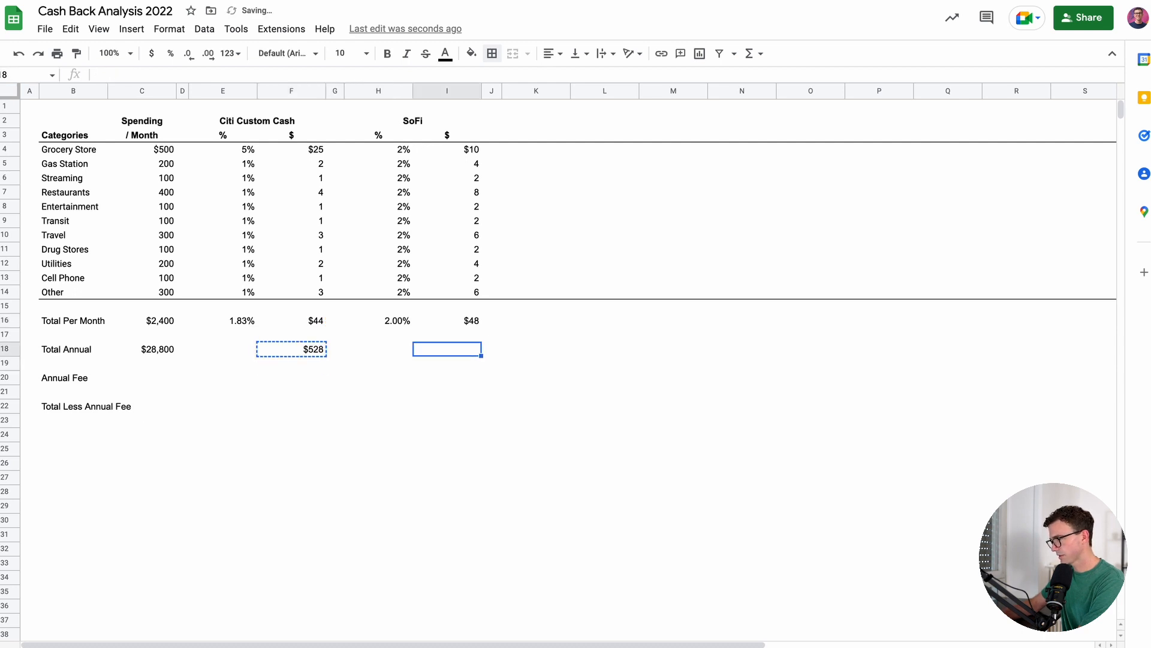
pyautogui.hotkey('ctrl', 'v')
# Enter an annual fee of 0 for both cards in F20 and I20
pyautogui.press('Down')
pyautogui.press('Down')
pyautogui.press('Down')
pyautogui.press('Down')
pyautogui.press('Left')
pyautogui.press('Left')
pyautogui.press('Up')
pyautogui.press('Up')
pyautogui.press('Left')
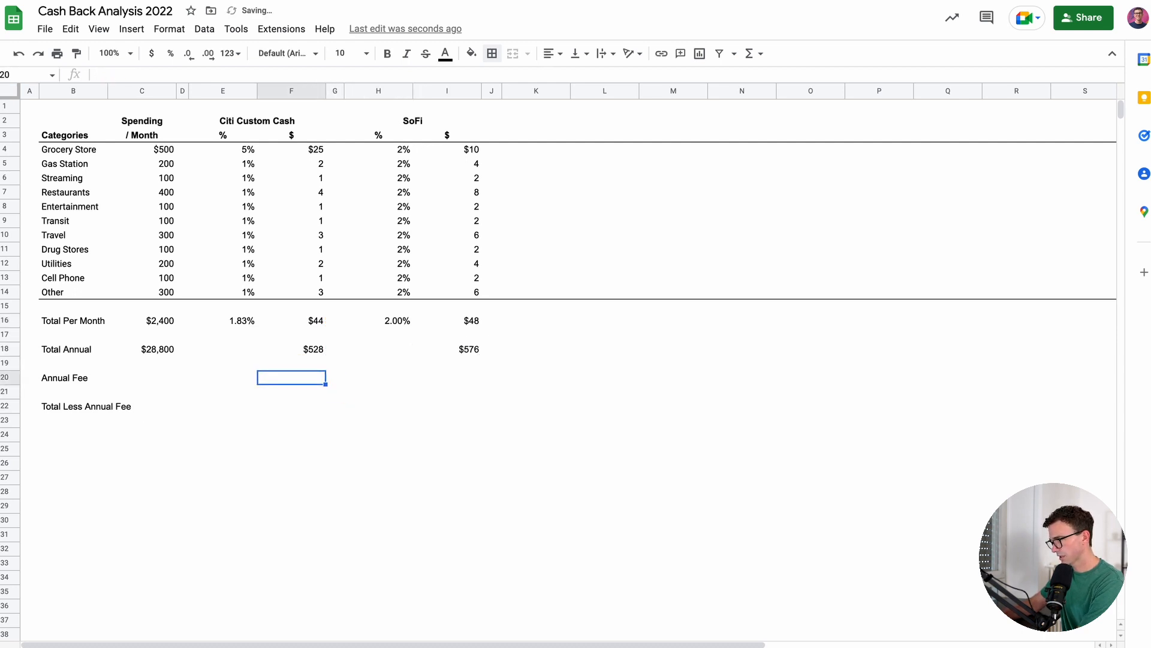
pyautogui.write('0')
pyautogui.press('Return')
pyautogui.press('Up')
pyautogui.press('Right')
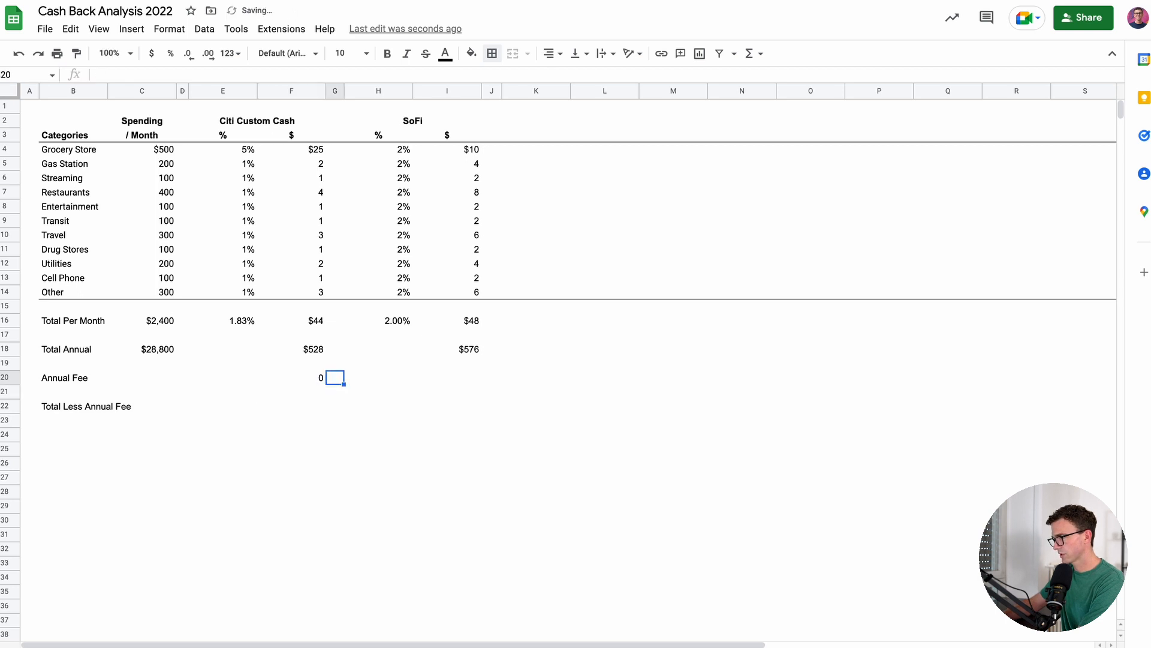
pyautogui.press('Right')
pyautogui.press('Right')
pyautogui.write('0')
pyautogui.press('Return')
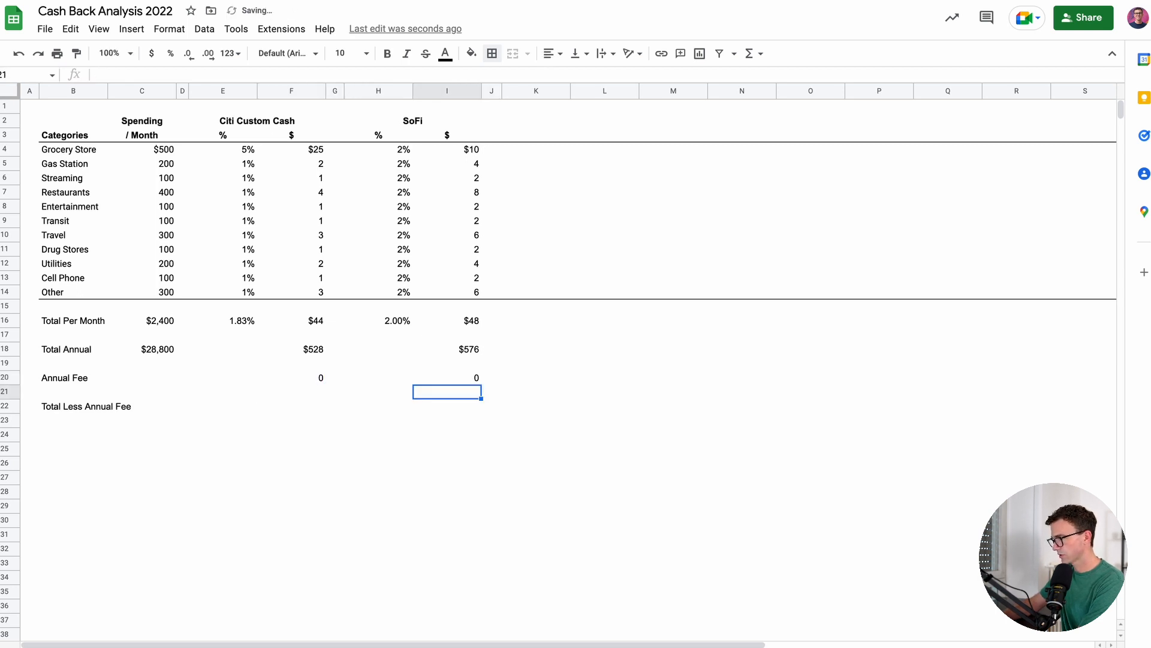
# Calculate the Citi Custom Cash total less annual fee in F22 with =F18-F20
pyautogui.press('Down')
pyautogui.press('Left')
pyautogui.press('Left')
pyautogui.press('Left')
pyautogui.write('=')
pyautogui.press('Up')
pyautogui.press('Up')
pyautogui.press('Up')
pyautogui.press('Up')
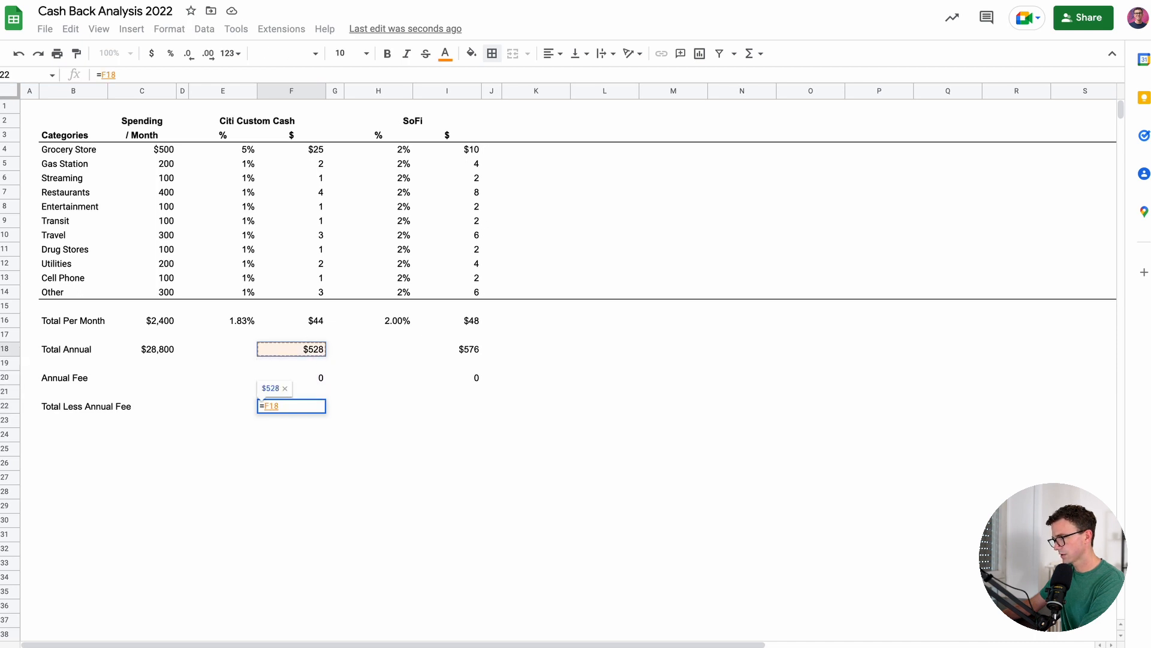
pyautogui.write('-')
pyautogui.press('Up')
pyautogui.press('Up')
pyautogui.press('Return')
# Copy the total less annual fee formula from F22 to I22 for the SoFi card
pyautogui.press('Up')
pyautogui.hotkey('ctrl', 'c')
pyautogui.press('Right')
pyautogui.press('Right')
pyautogui.press('Right')
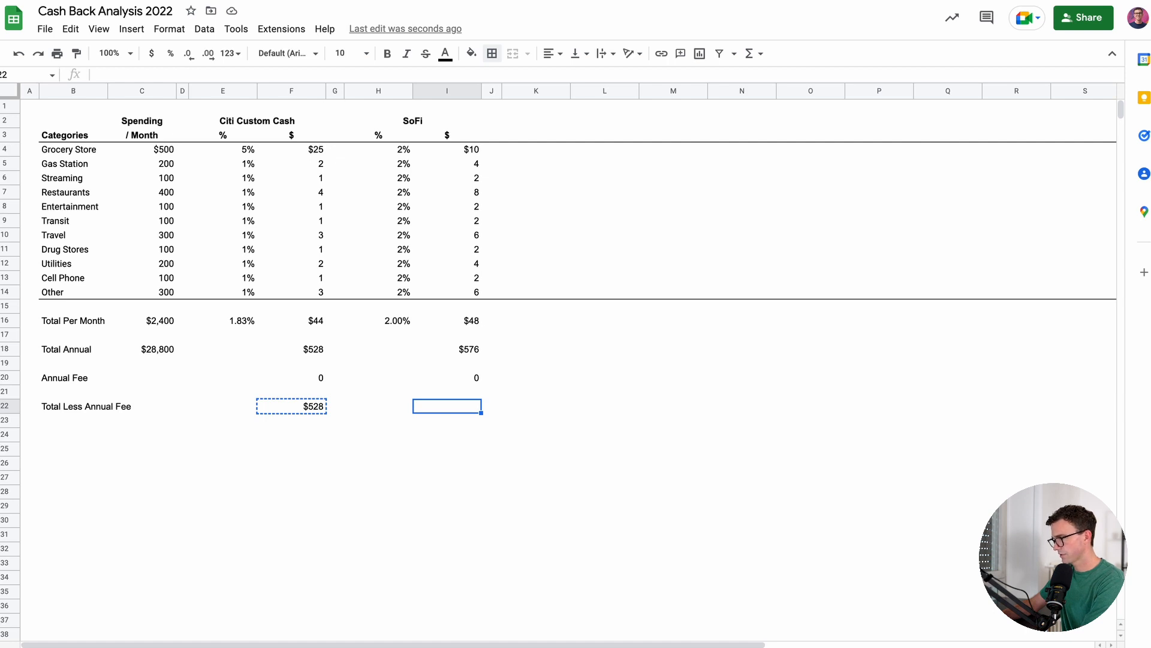
pyautogui.hotkey('ctrl', 'v')
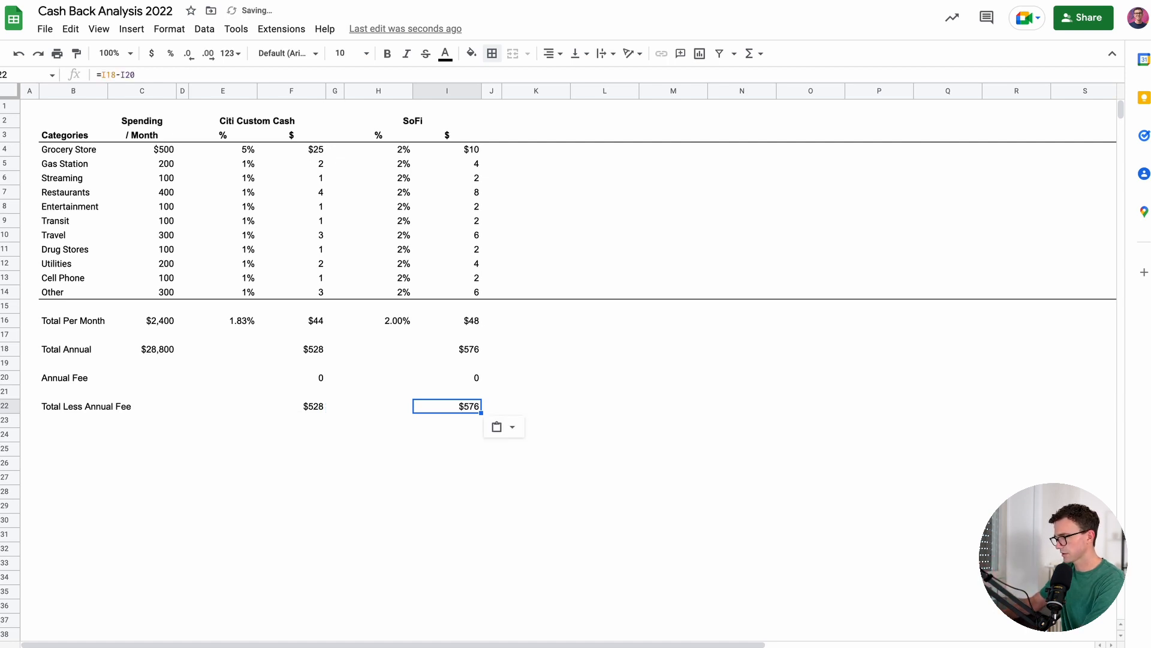
pyautogui.press('Up')
pyautogui.press('Up')
pyautogui.press('Up')
pyautogui.press('Up')
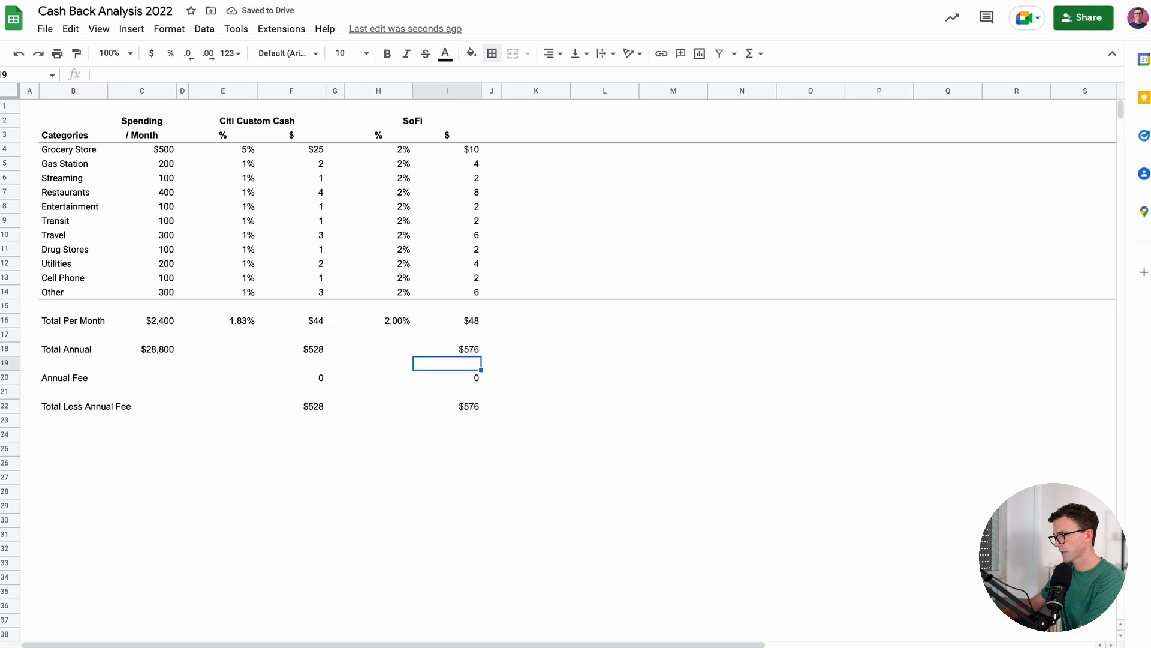
pyautogui.press('Up')
pyautogui.press('Up')
pyautogui.press('Down')
pyautogui.press('Down')
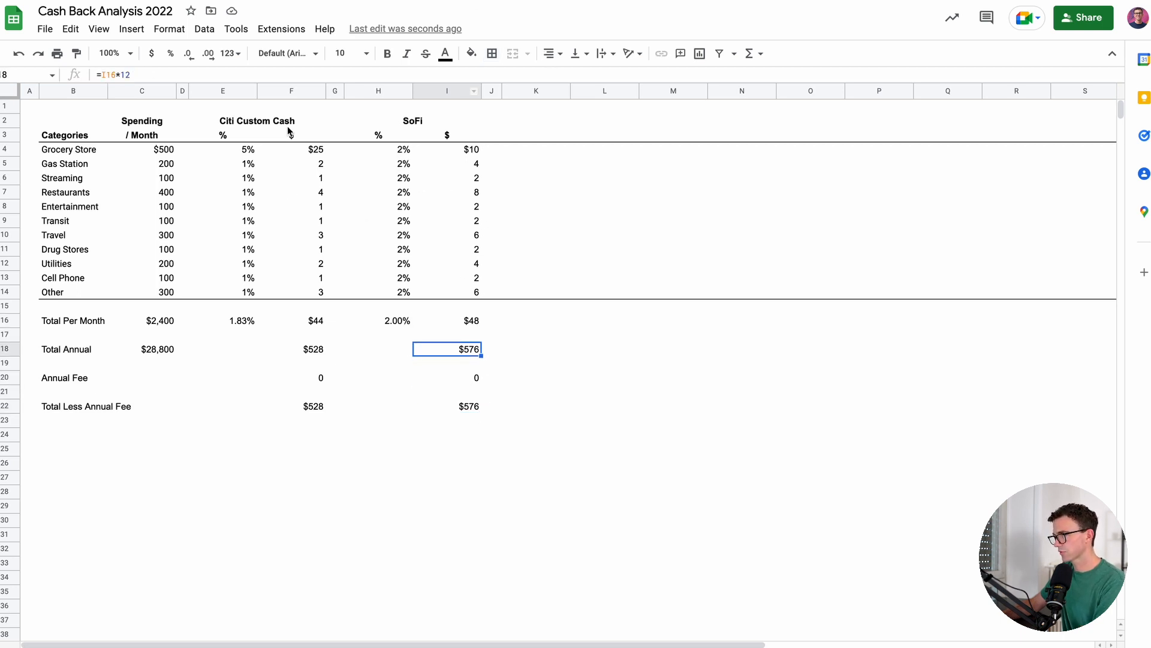
pyautogui.click(307, 354)
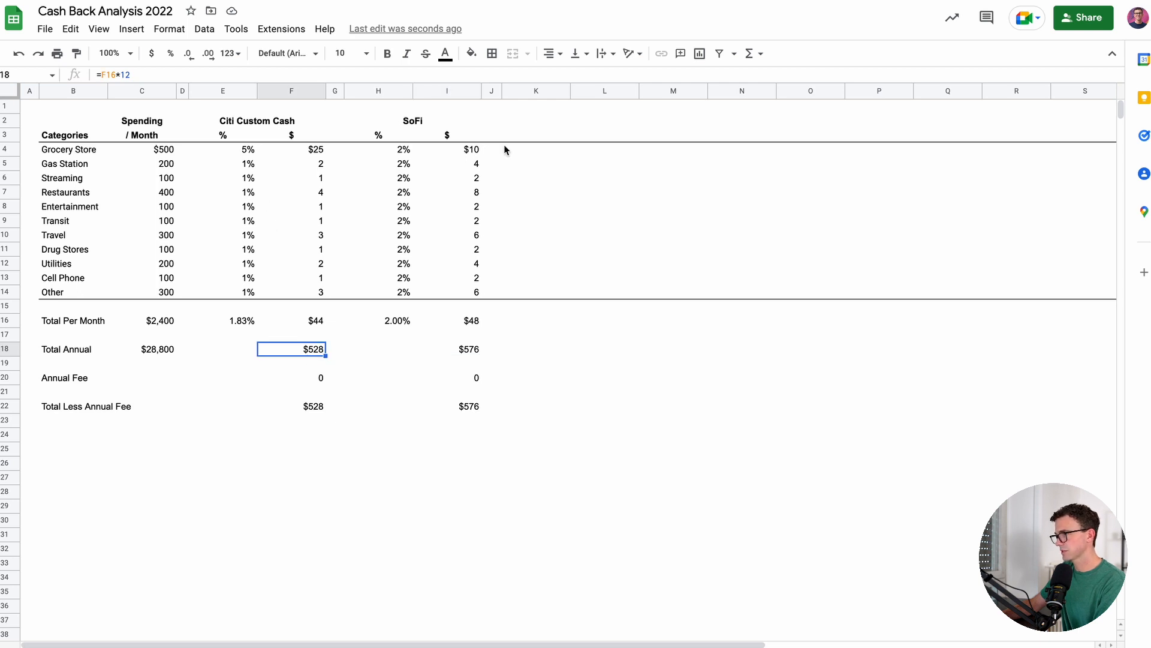
# Duplicate the SoFi block H2:I22 into K2:L22 as the base for a third card
pyautogui.click(538, 123)
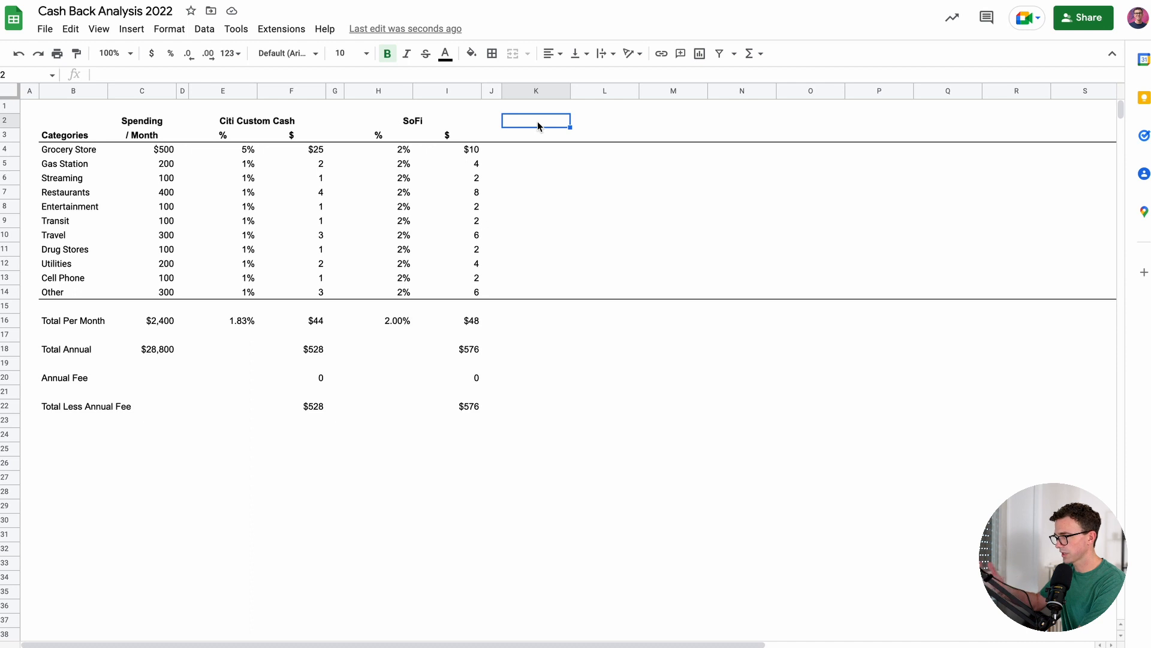
pyautogui.press('Left')
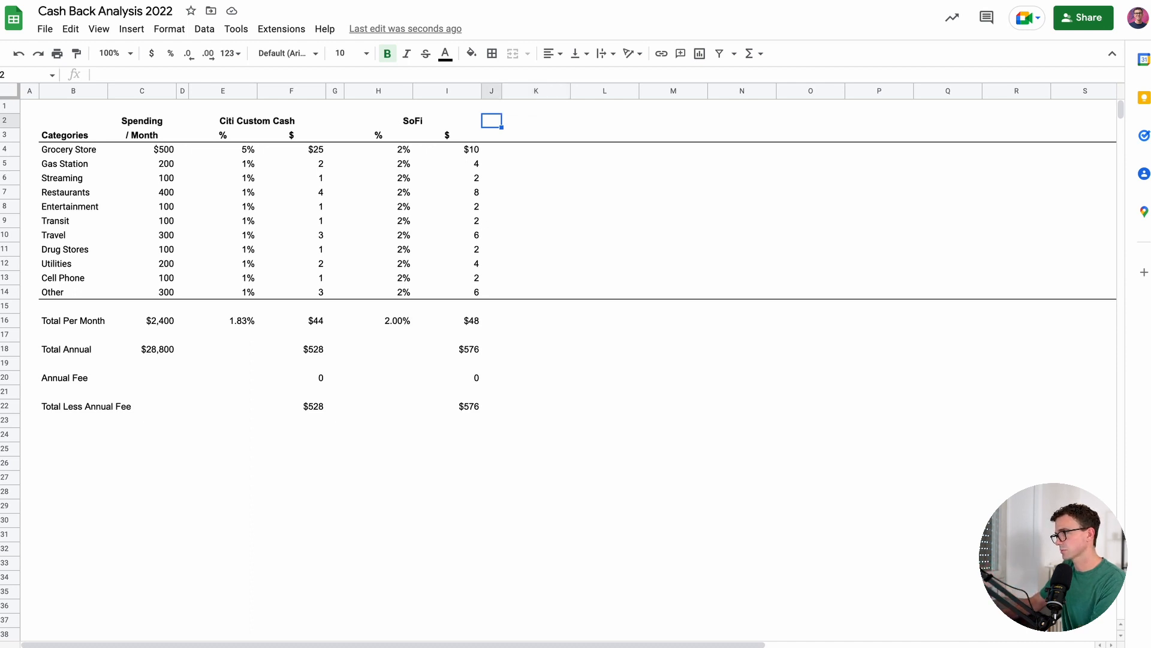
pyautogui.press('Left')
pyautogui.hotkey('shift', 'Down')
pyautogui.hotkey('shift', 'Down')
pyautogui.hotkey('shift', 'Down')
pyautogui.hotkey('shift', 'Down')
pyautogui.hotkey('shift', 'Down')
pyautogui.hotkey('shift', 'Down')
pyautogui.hotkey('shift', 'Down')
pyautogui.hotkey('shift', 'Down')
pyautogui.hotkey('shift', 'Down')
pyautogui.hotkey('shift', 'Down')
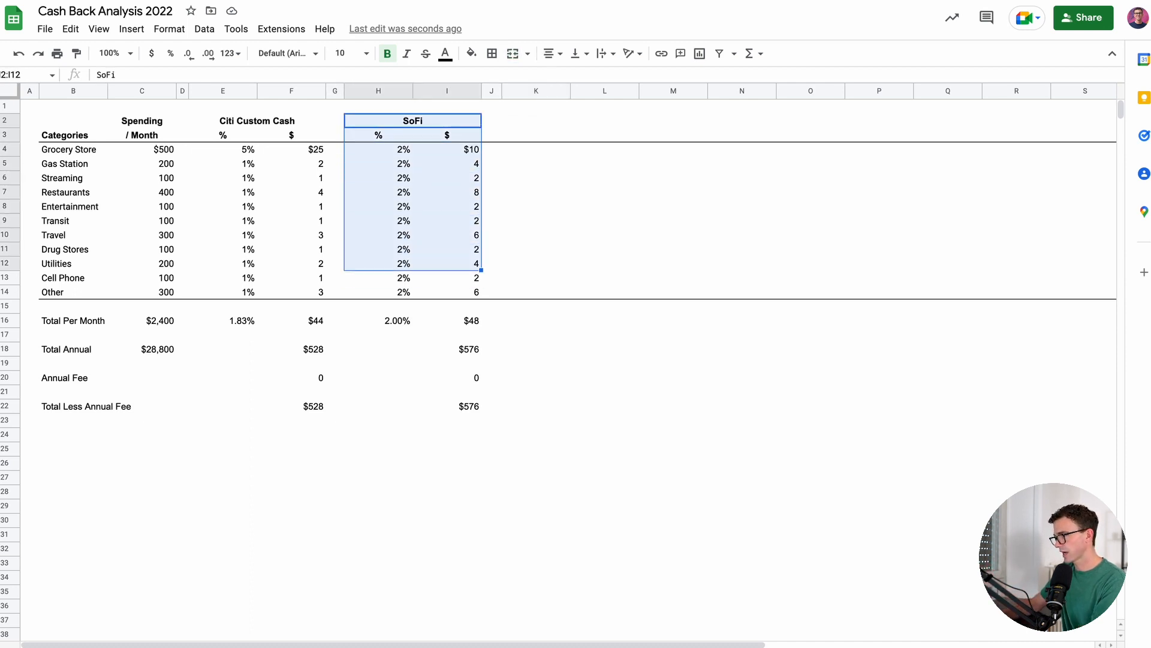
pyautogui.hotkey('shift', 'Down')
pyautogui.hotkey('shift', 'Down')
pyautogui.hotkey('shift', 'Down')
pyautogui.hotkey('shift', 'Down')
pyautogui.hotkey('shift', 'Down')
pyautogui.hotkey('shift', 'Down')
pyautogui.hotkey('shift', 'Down')
pyautogui.hotkey('shift', 'Down')
pyautogui.hotkey('shift', 'Down')
pyautogui.hotkey('shift', 'Down')
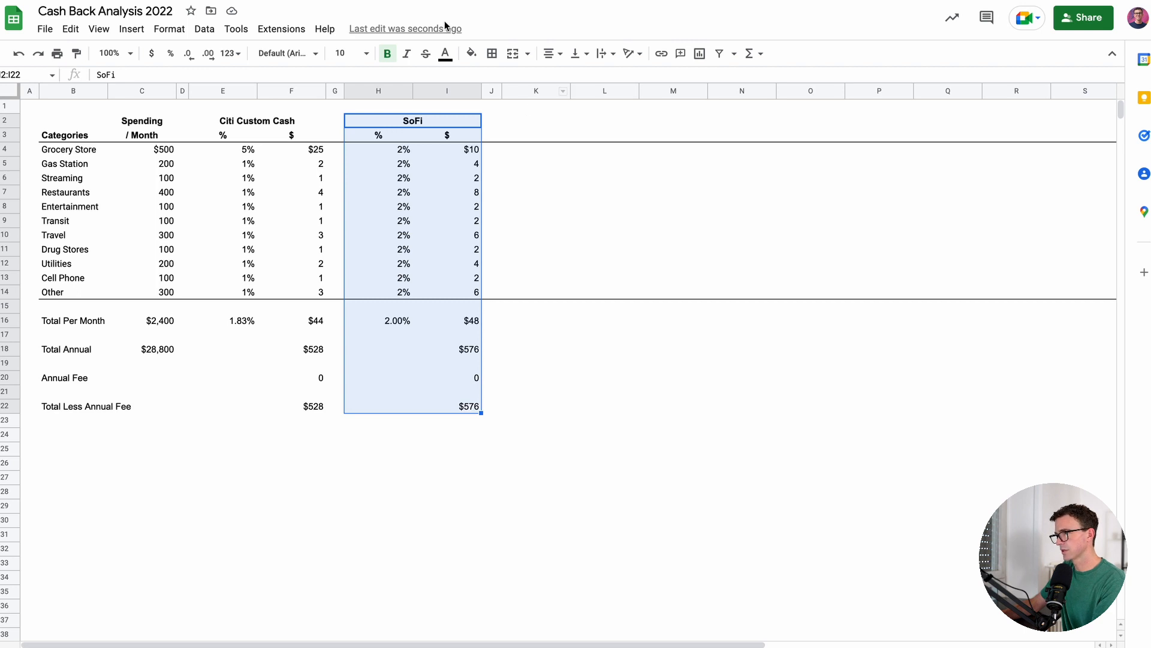
pyautogui.click(72, 33)
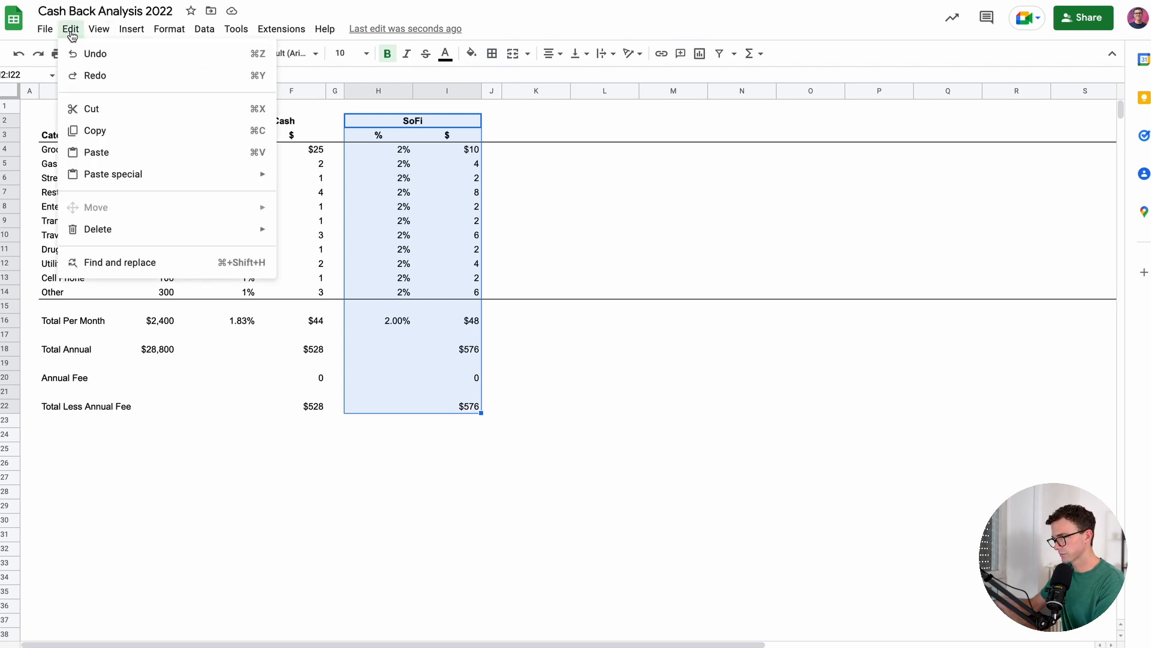
pyautogui.click(110, 138)
pyautogui.click(529, 125)
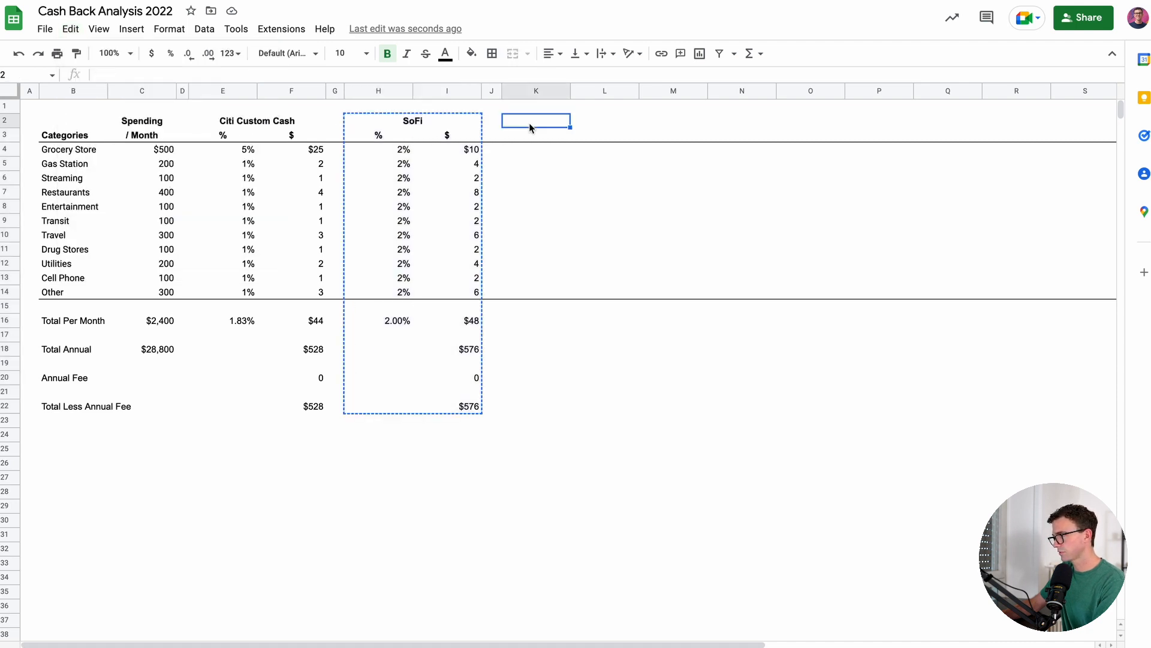
pyautogui.click(71, 29)
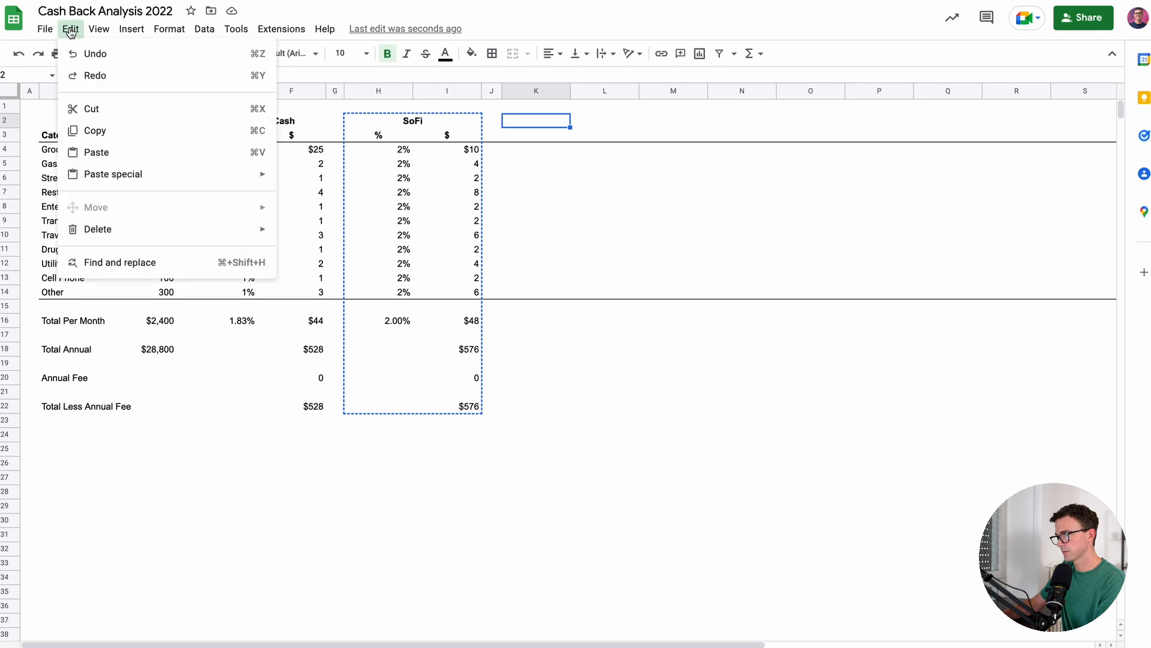
pyautogui.click(96, 152)
# Rename the header of the copied card block in K2 to Amex Blue Cash Preferred
pyautogui.press('Right')
pyautogui.press('Left')
pyautogui.write('Amex ')
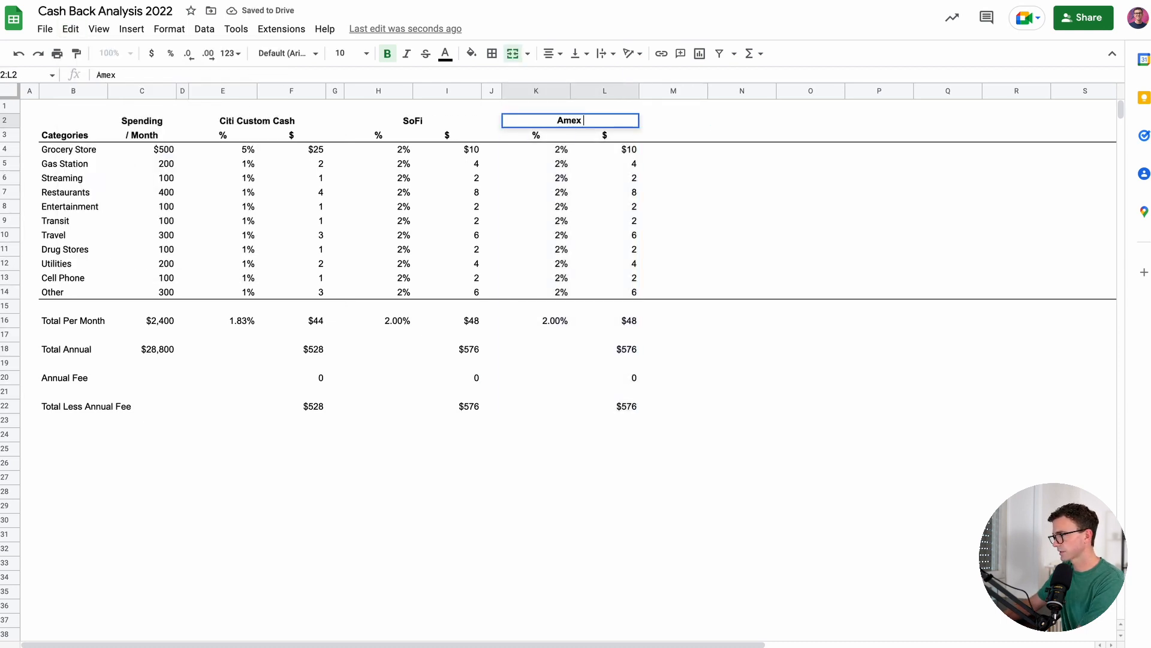
pyautogui.write('Blue Cash Preferred')
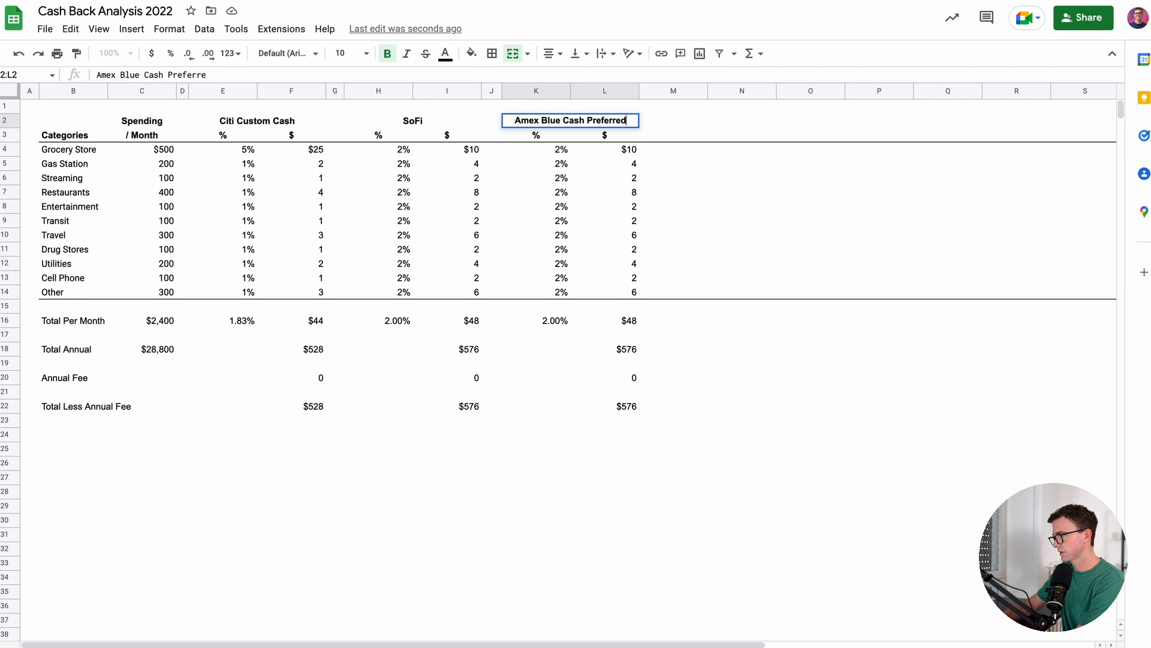
pyautogui.press('Return')
# Set the Amex Blue Cash Preferred grocery rate in K4 to 1% and fill it down through K14
pyautogui.press('Down')
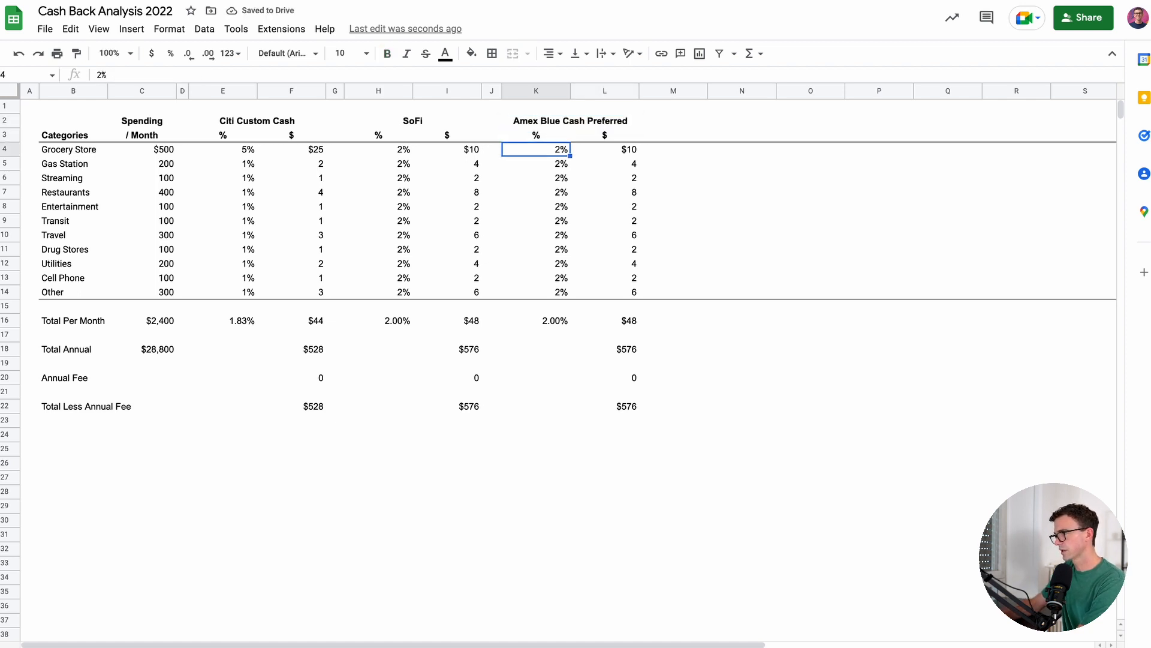
pyautogui.write('1')
pyautogui.press('Return')
pyautogui.press('Up')
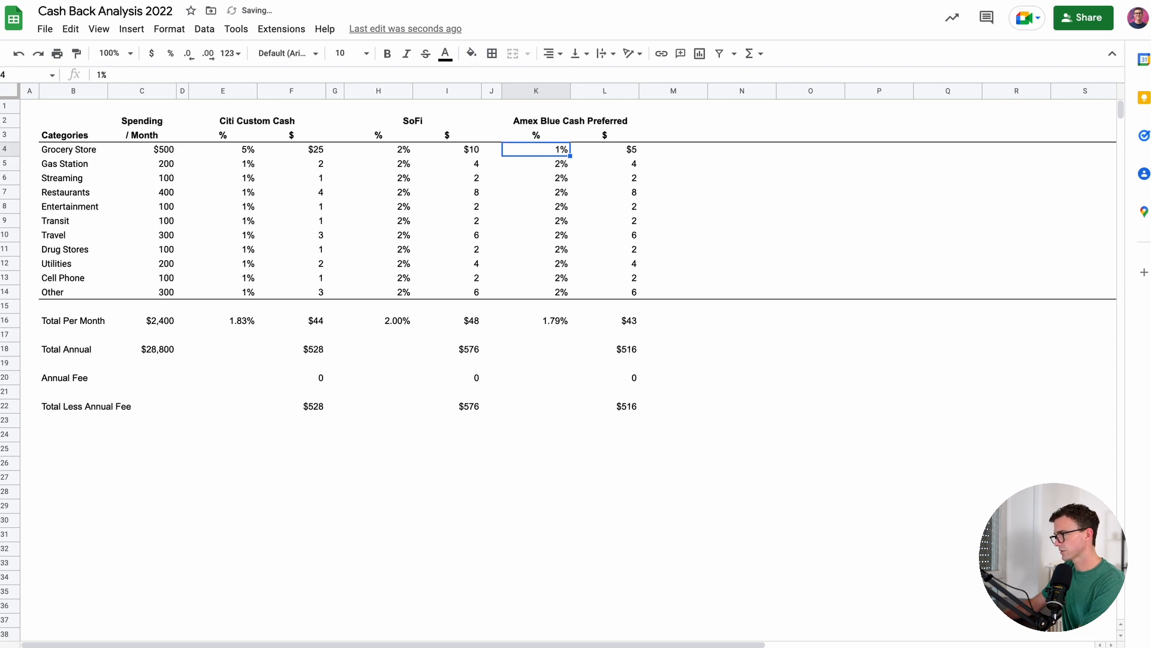
pyautogui.hotkey('shift', 'Down')
pyautogui.hotkey('shift', 'Down')
pyautogui.hotkey('shift', 'Down')
pyautogui.hotkey('shift', 'Down')
pyautogui.hotkey('shift', 'Down')
pyautogui.hotkey('shift', 'Down')
pyautogui.hotkey('shift', 'Down')
pyautogui.hotkey('shift', 'Down')
pyautogui.hotkey('shift', 'Down')
pyautogui.hotkey('shift', 'Down')
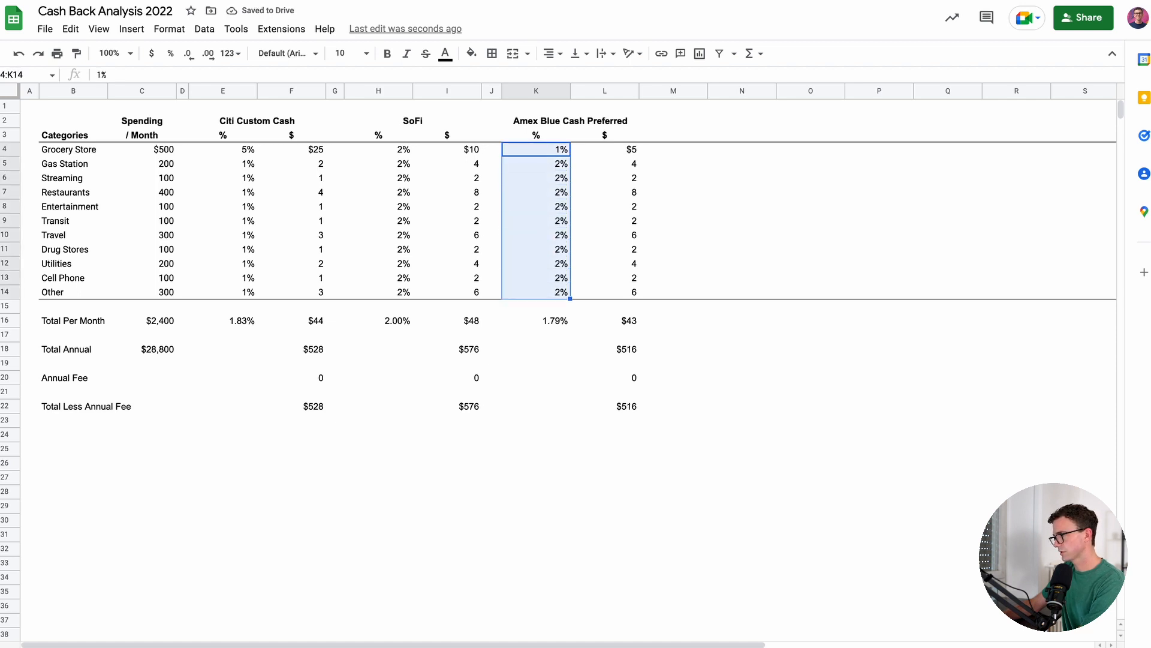
pyautogui.hotkey('ctrl', 'd')
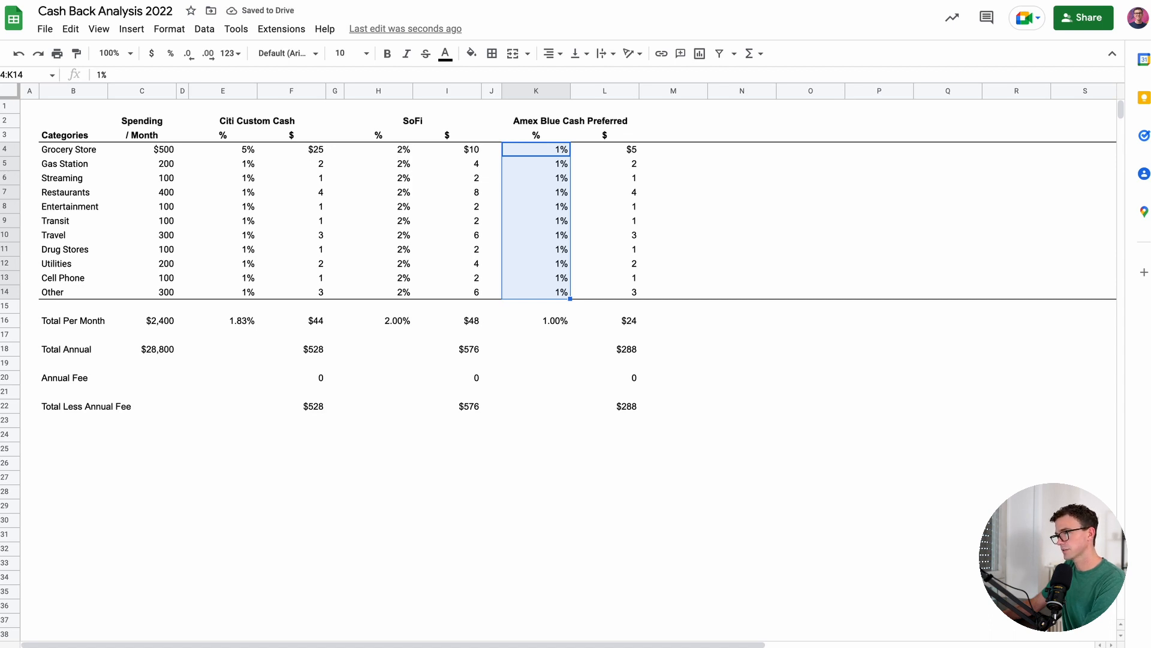
# Set the Amex Blue Cash Preferred rates to 6% for Grocery Store and 3% for Gas Station
pyautogui.click(536, 149)
pyautogui.write('6')
pyautogui.press('Return')
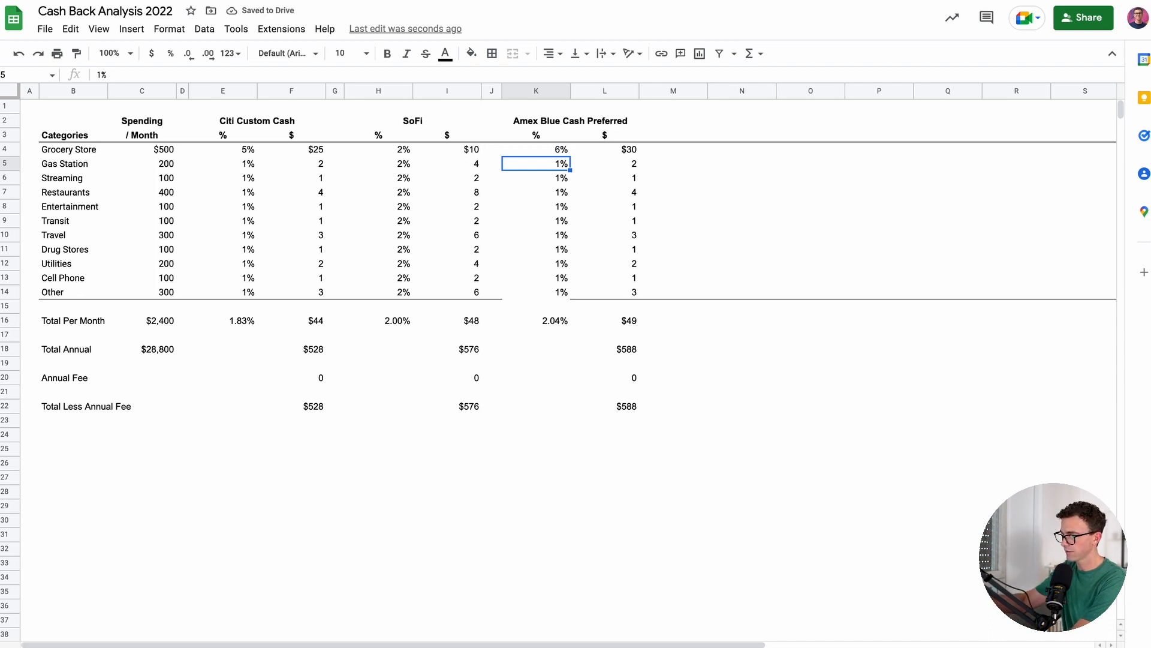
pyautogui.press('Down')
pyautogui.press('Down')
pyautogui.press('Down')
pyautogui.press('Up')
pyautogui.press('Up')
pyautogui.press('Up')
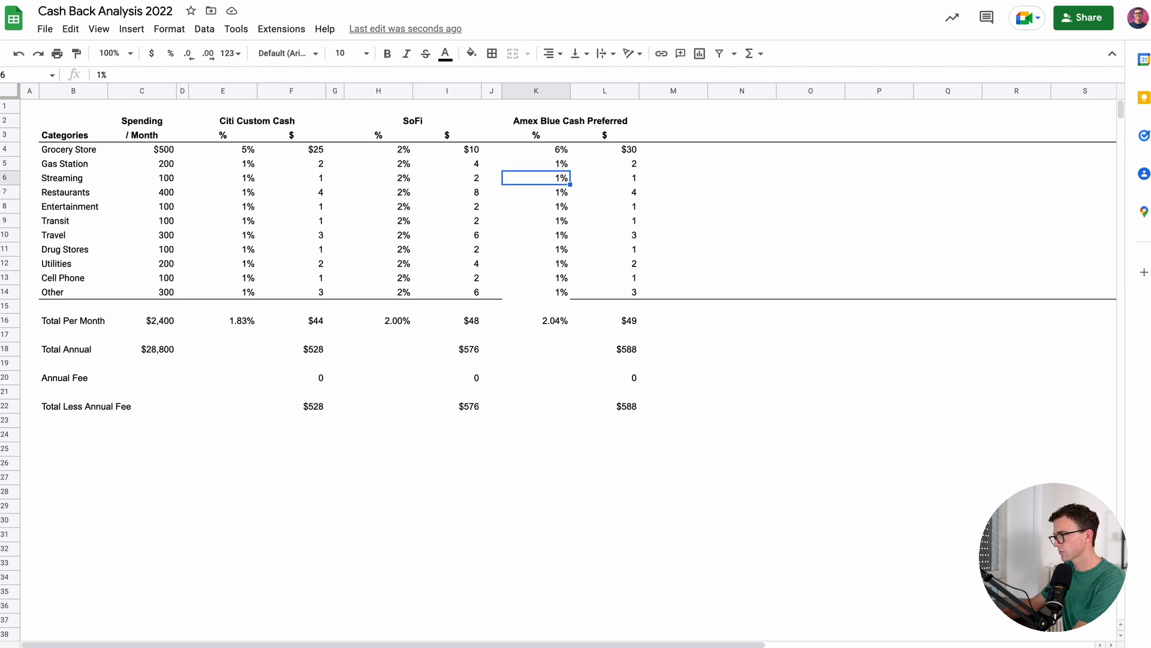
pyautogui.press('Down')
pyautogui.press('Up')
pyautogui.write('3')
pyautogui.press('Return')
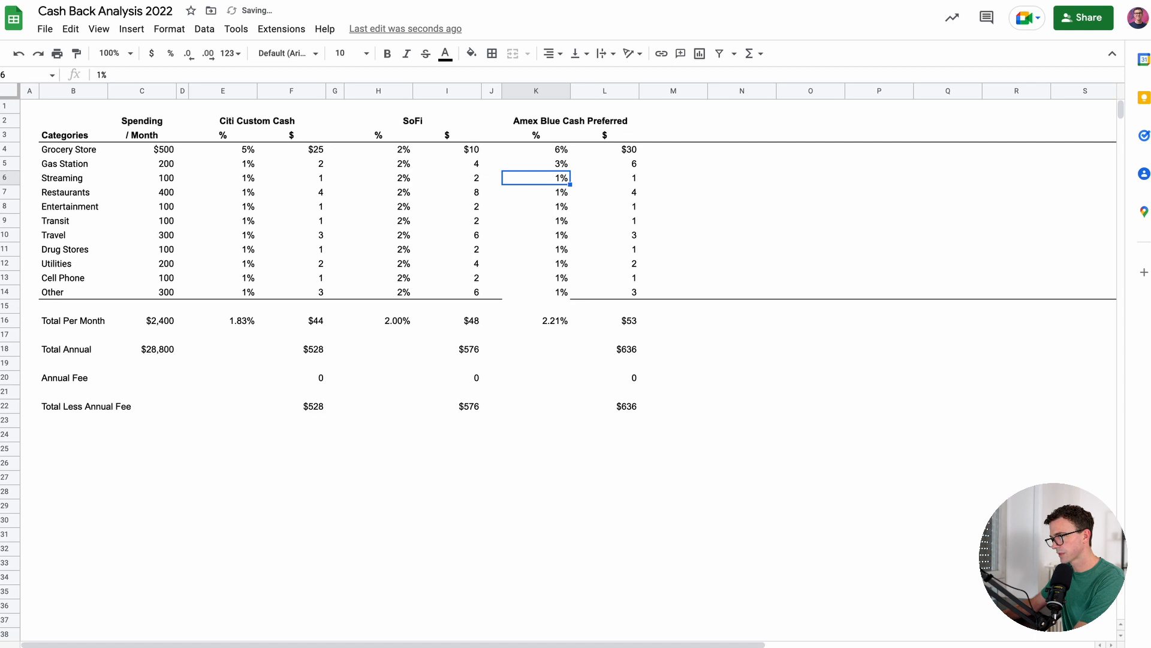
# Set the Amex Blue Cash Preferred rates to 6% for Streaming and 3% for Transit
pyautogui.write('6')
pyautogui.press('Return')
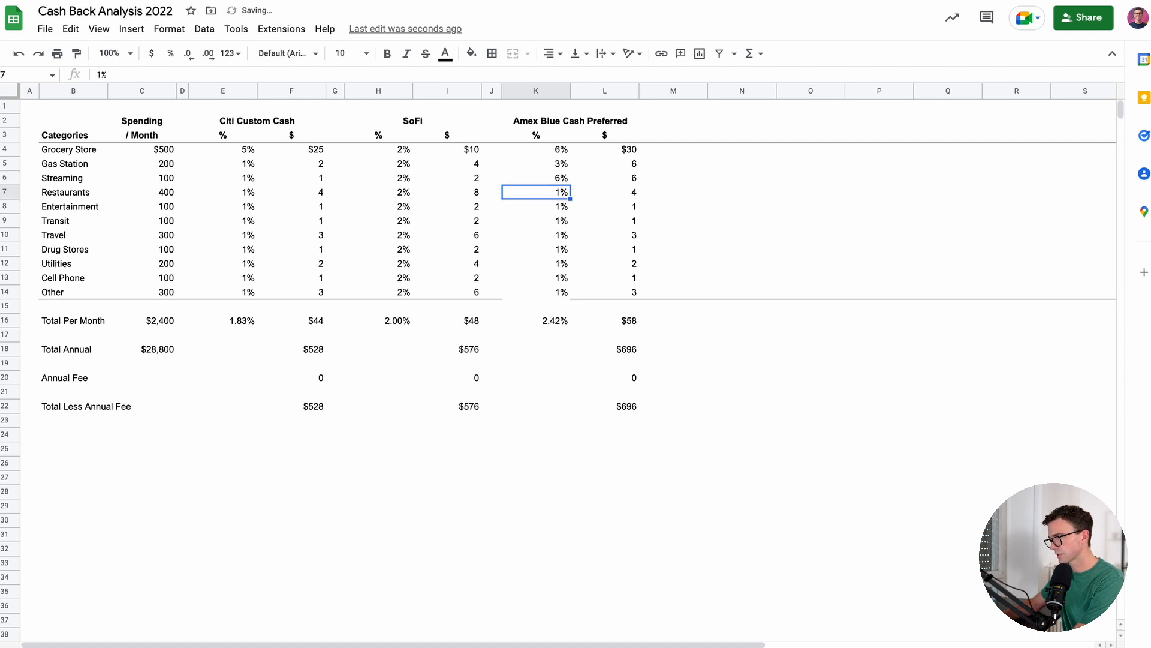
pyautogui.press('Down')
pyautogui.press('Down')
pyautogui.write('3')
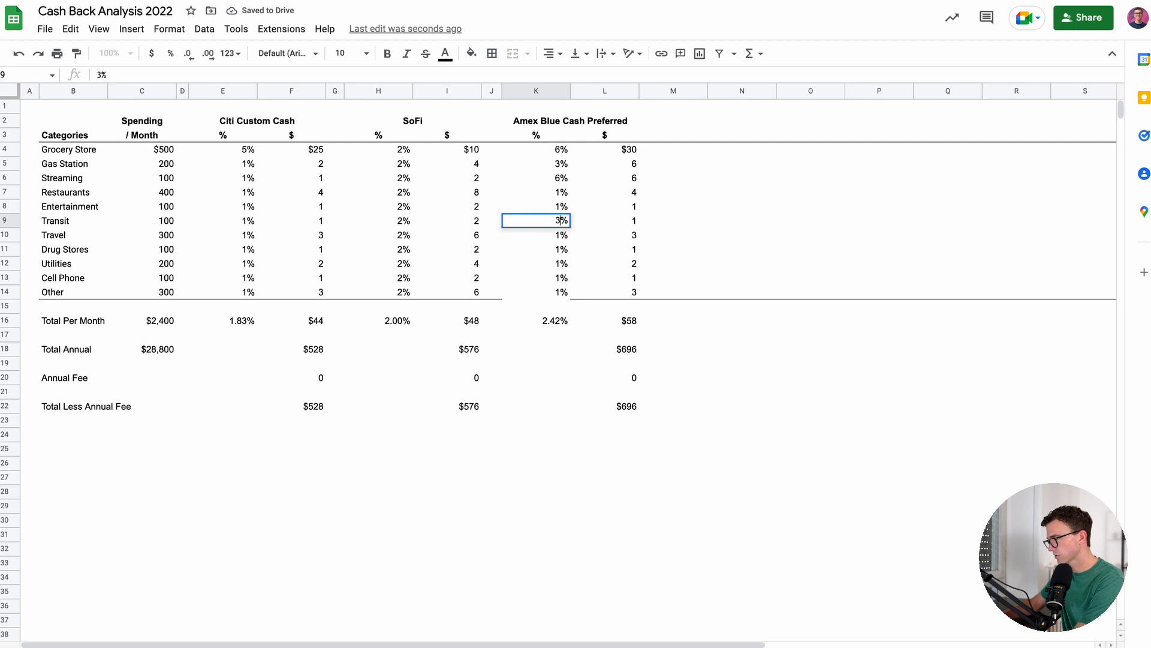
pyautogui.press('Return')
# Add a bottom border to K14, the Amex Blue Cash Preferred rate for Other
pyautogui.press('Down')
pyautogui.press('Down')
pyautogui.press('Down')
pyautogui.press('Down')
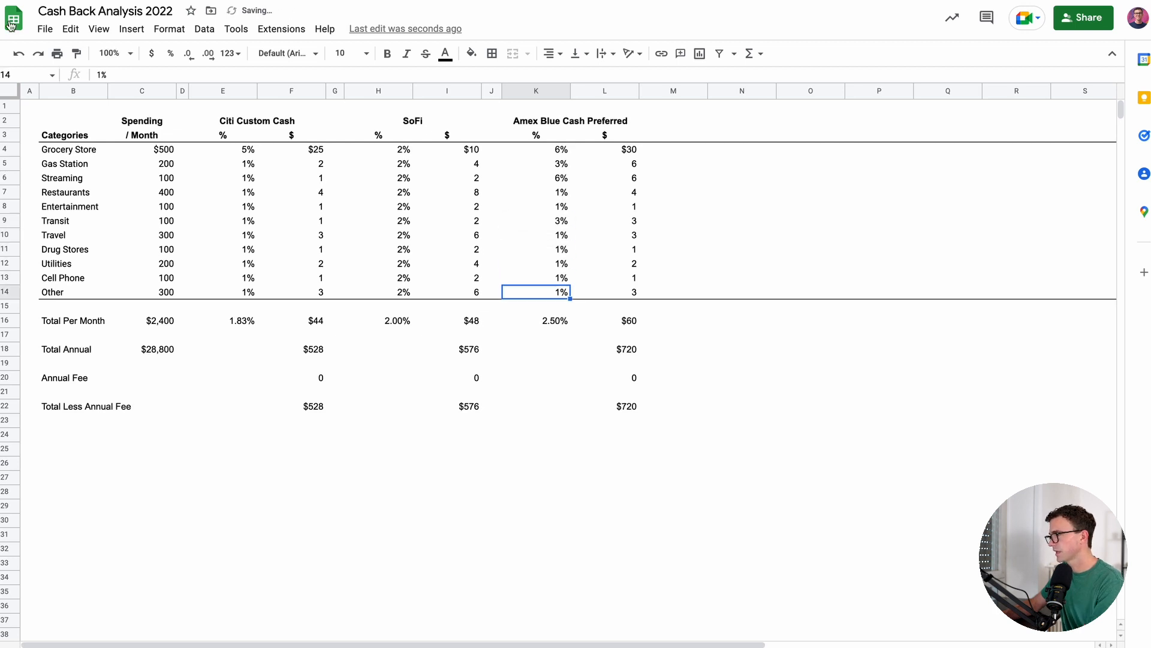
pyautogui.click(492, 55)
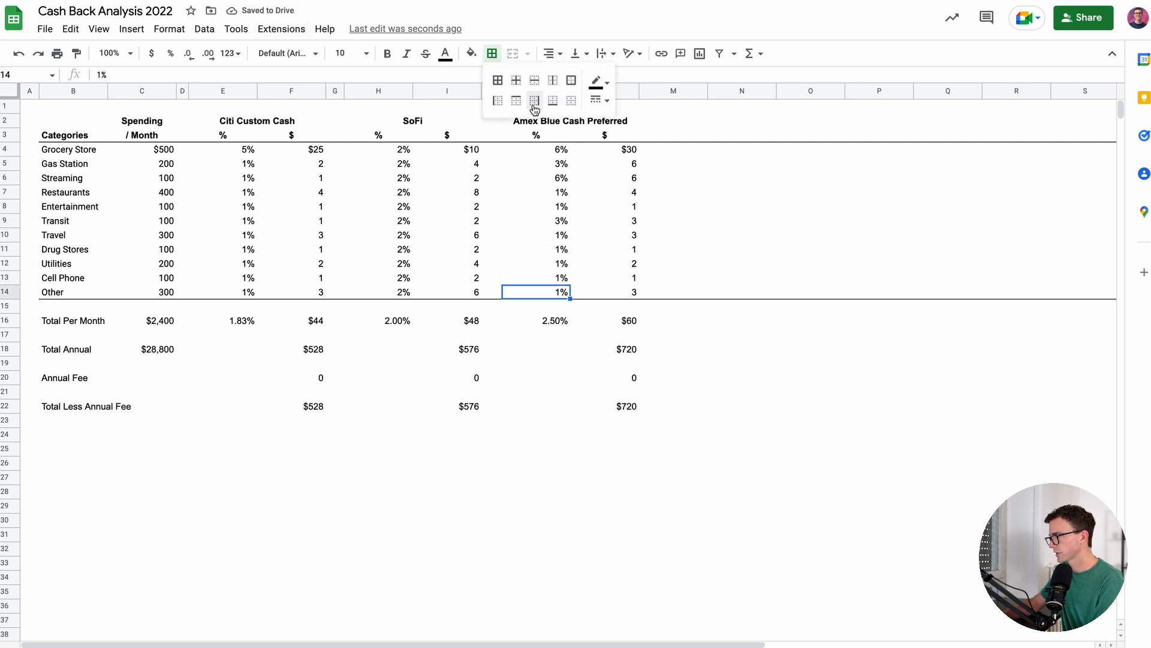
pyautogui.click(553, 100)
# Set the Amex Blue Cash Preferred annual fee in L20 to 95 and check its total less annual fee formula
pyautogui.click(547, 320)
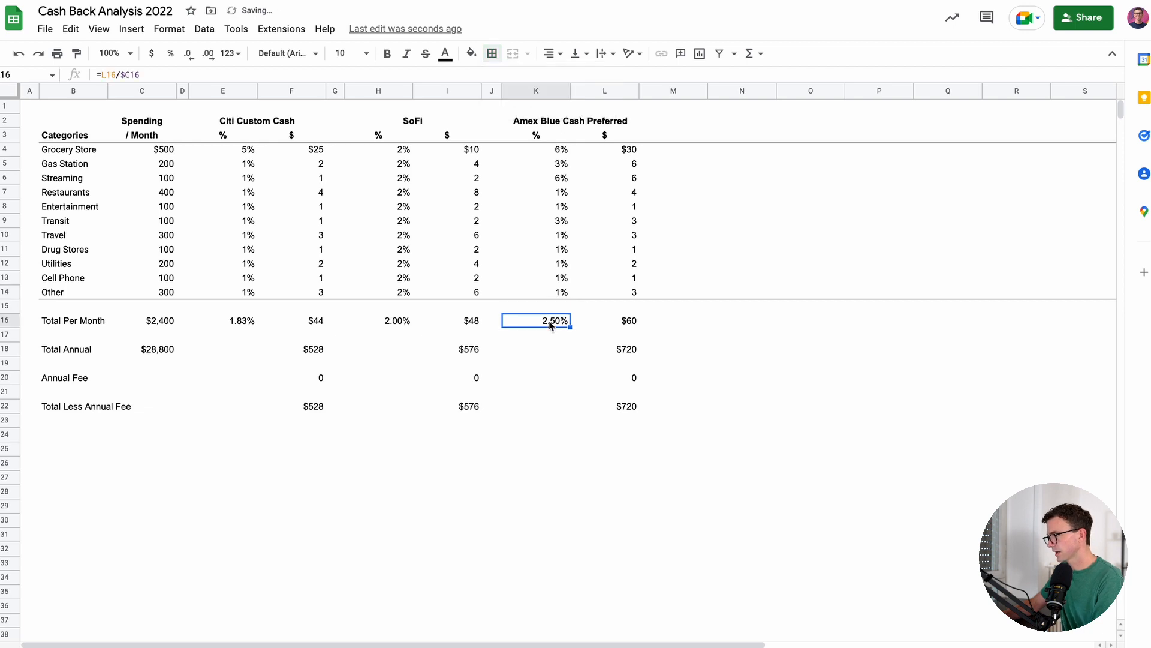
pyautogui.press('Right')
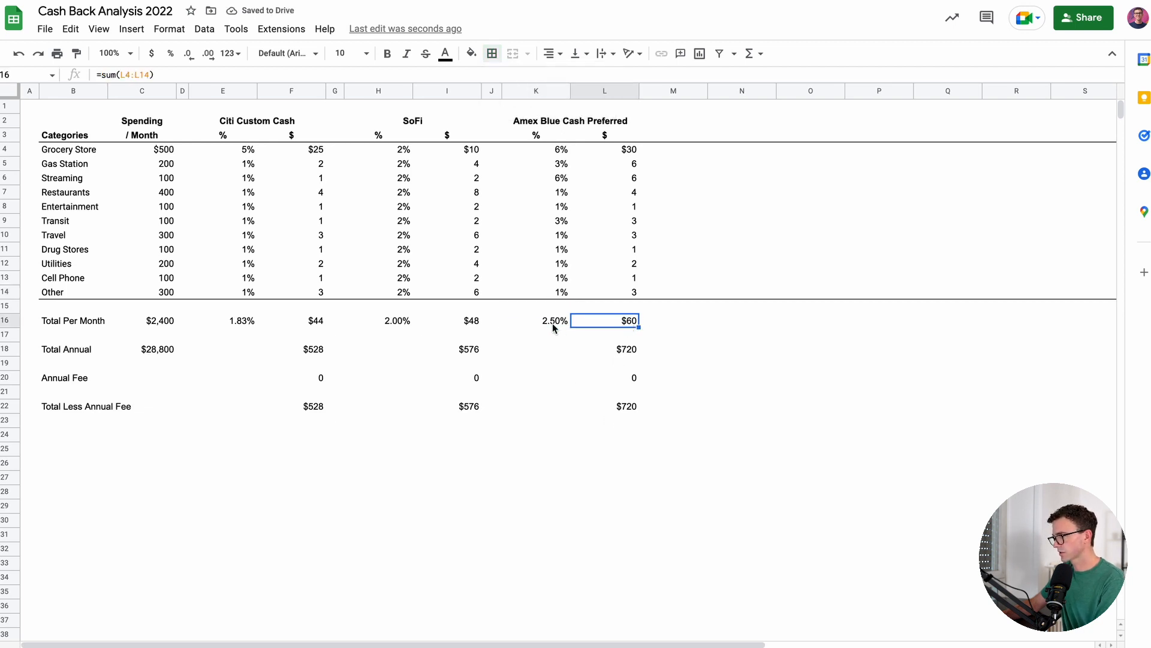
pyautogui.click(628, 351)
pyautogui.click(634, 381)
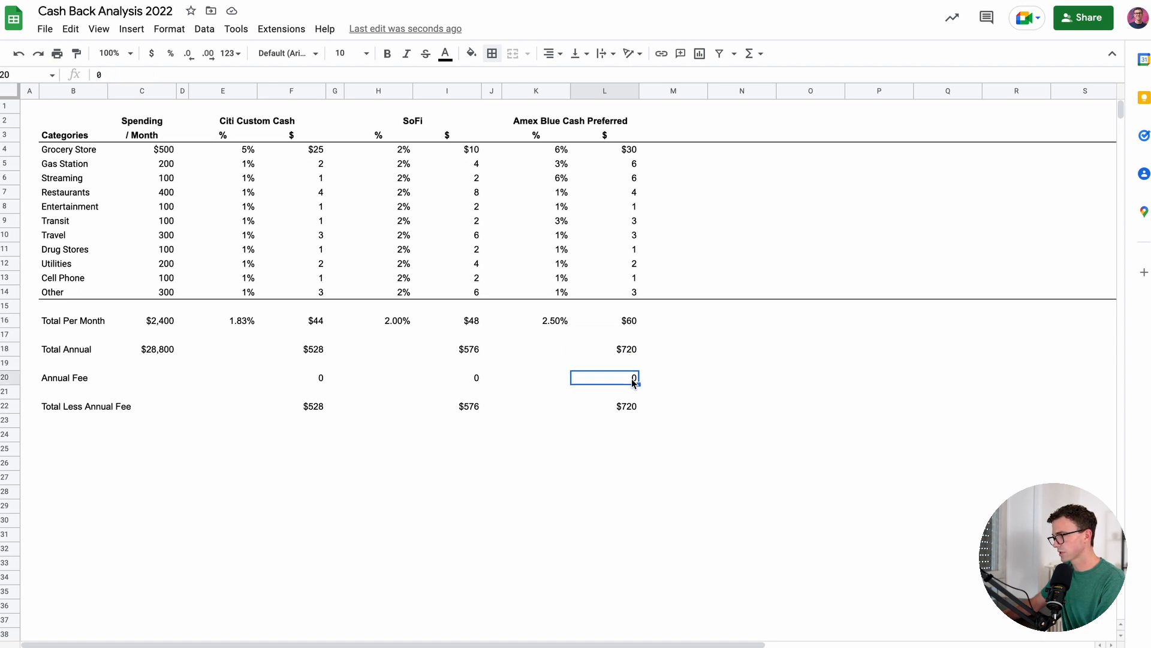
pyautogui.write('95')
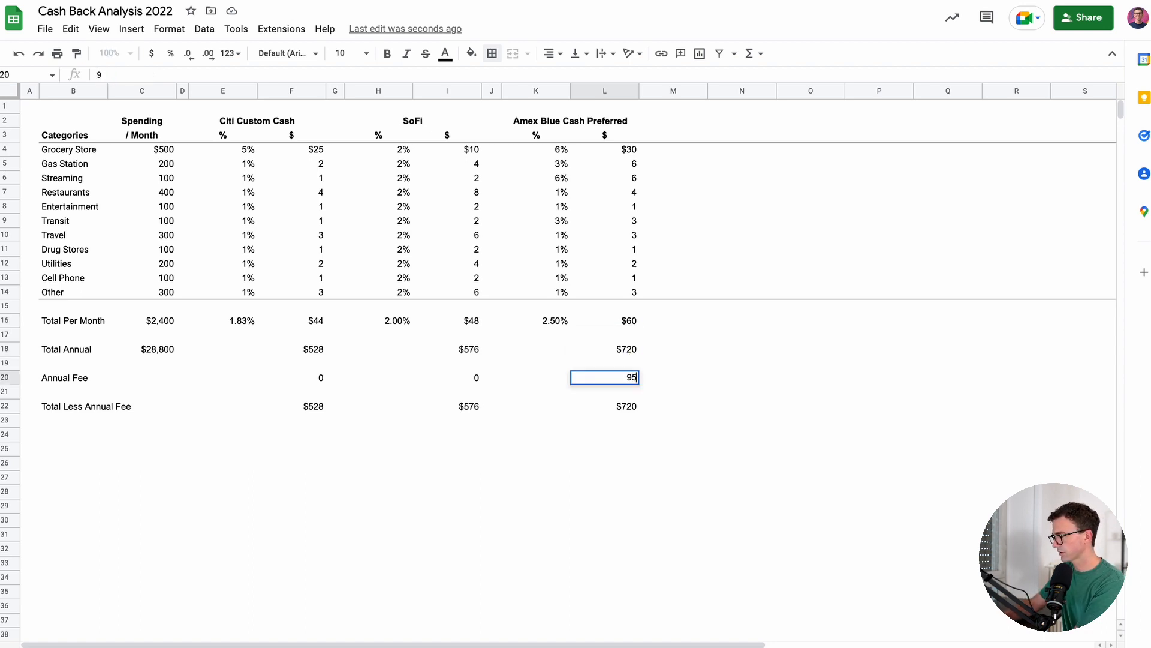
pyautogui.press('Return')
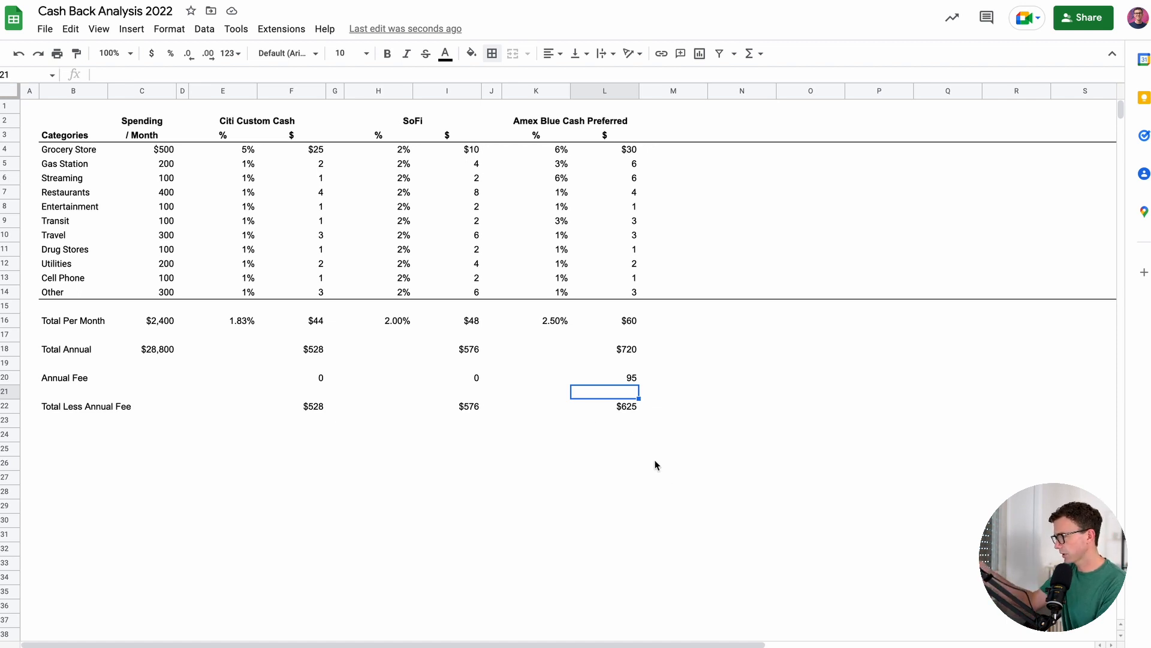
pyautogui.click(619, 408)
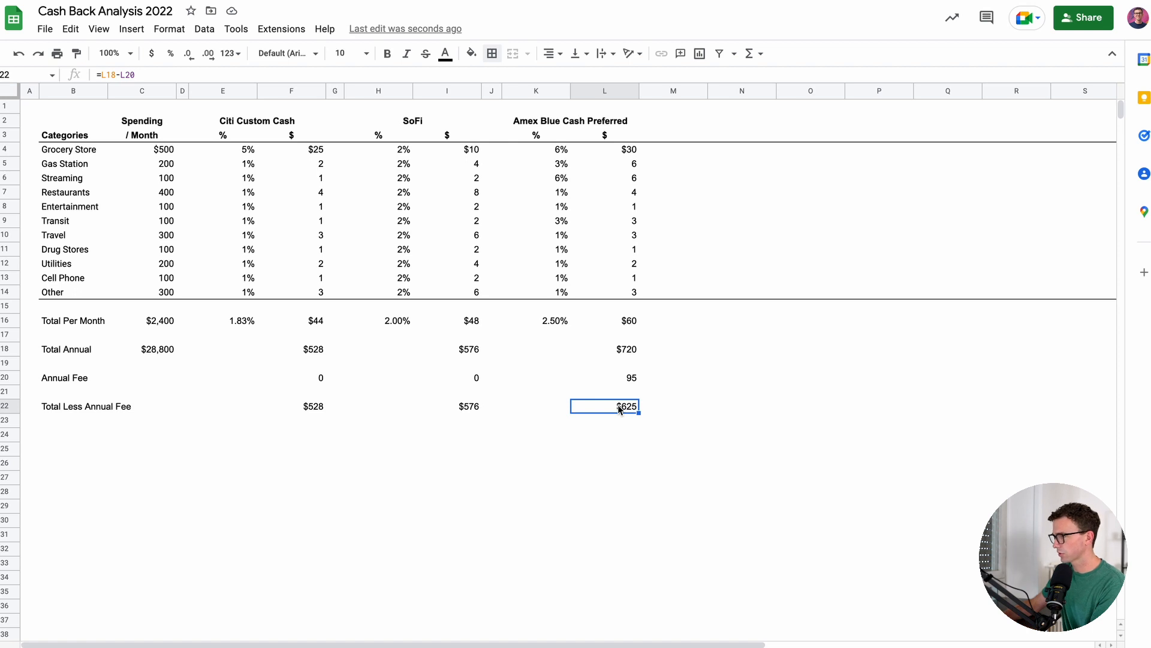
# Duplicate the Amex Blue Cash Preferred block K2:L22 into N2:O22 and narrow column M to a slim spacer
pyautogui.click(533, 124)
pyautogui.hotkey('shift', 'Down')
pyautogui.hotkey('shift', 'Down')
pyautogui.hotkey('shift', 'Down')
pyautogui.hotkey('shift', 'Down')
pyautogui.hotkey('shift', 'Down')
pyautogui.hotkey('shift', 'Down')
pyautogui.hotkey('shift', 'Down')
pyautogui.hotkey('shift', 'Down')
pyautogui.hotkey('shift', 'Down')
pyautogui.hotkey('shift', 'Down')
pyautogui.hotkey('shift', 'Down')
pyautogui.hotkey('shift', 'Down')
pyautogui.hotkey('shift', 'Down')
pyautogui.hotkey('shift', 'Down')
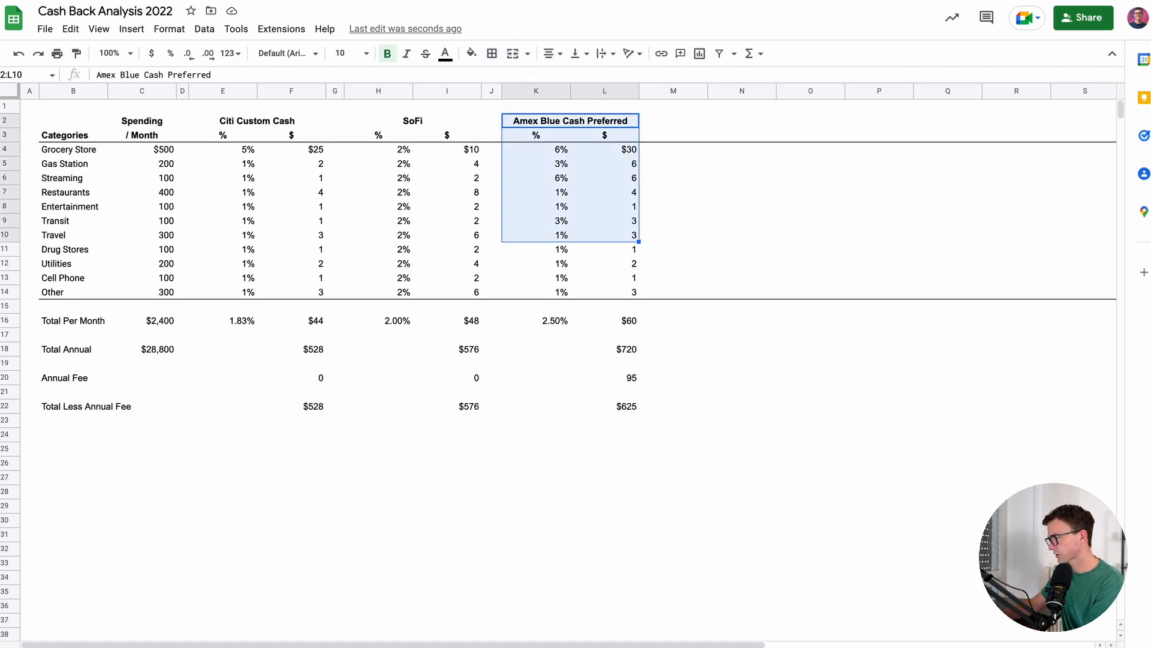
pyautogui.hotkey('shift', 'Down')
pyautogui.hotkey('shift', 'Down')
pyautogui.hotkey('shift', 'Down')
pyautogui.hotkey('shift', 'Down')
pyautogui.hotkey('shift', 'Down')
pyautogui.hotkey('shift', 'Down')
pyautogui.hotkey('shift', 'Down')
pyautogui.hotkey('shift', 'Up')
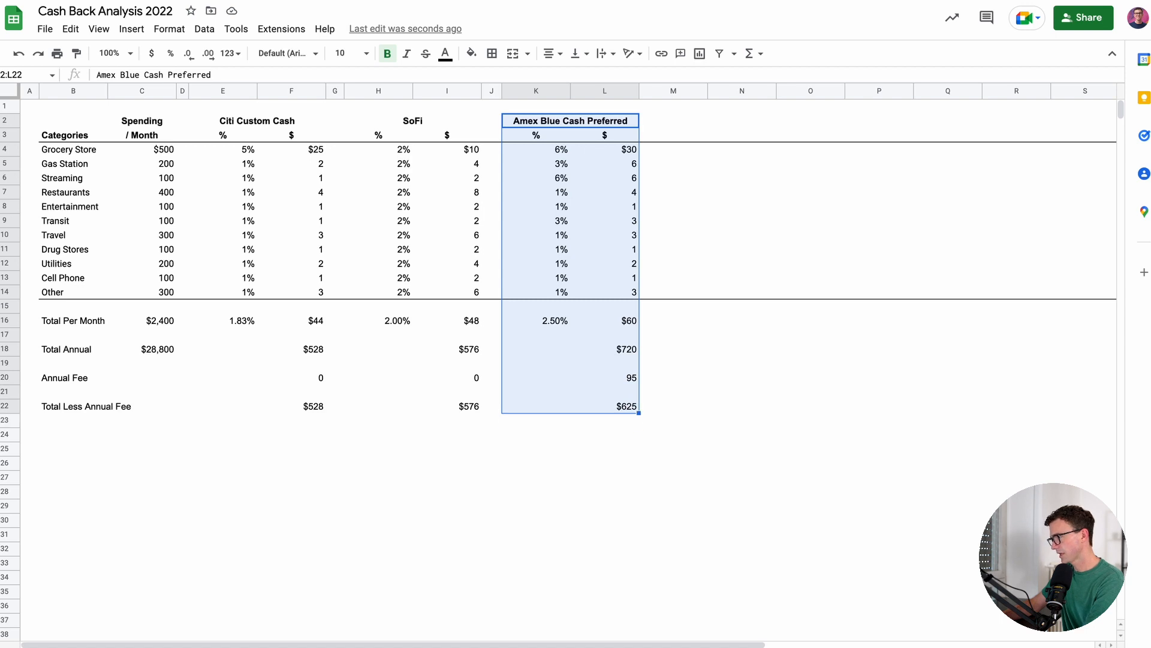
pyautogui.hotkey('ctrl', 'c')
pyautogui.press('Right')
pyautogui.press('Right')
pyautogui.hotkey('ctrl', 'v')
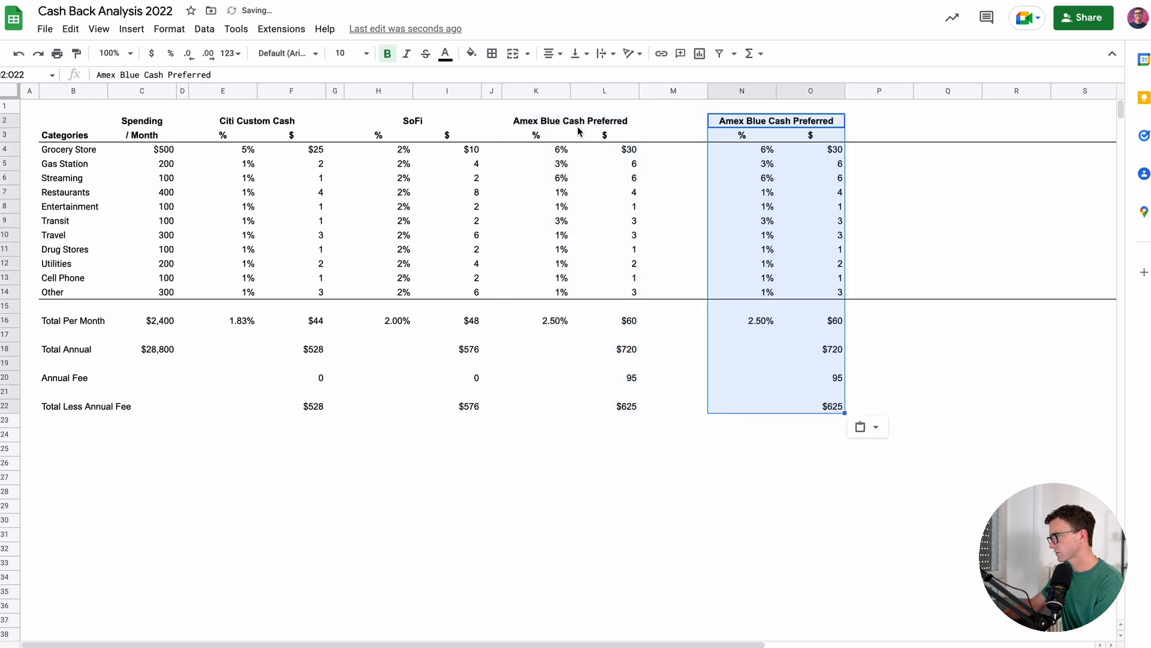
pyautogui.moveTo(707, 91); pyautogui.dragTo(648, 95)
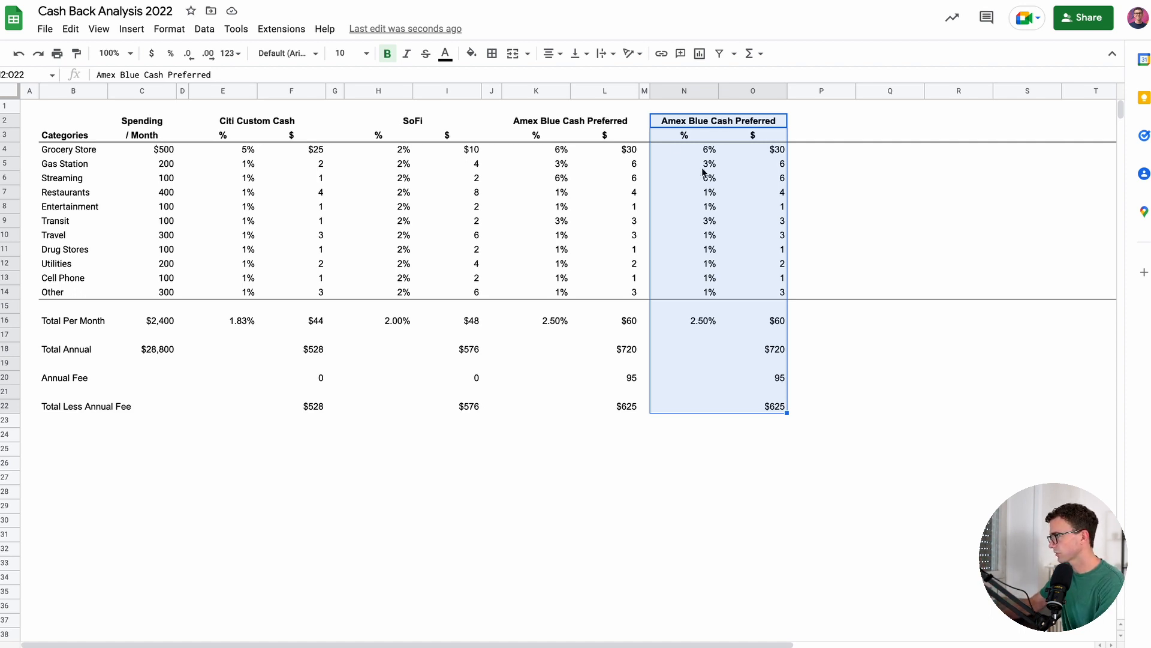
# Set the fourth card's grocery rate in N4 to 1% and fill it down through N11
pyautogui.click(691, 150)
pyautogui.write('1%')
pyautogui.press('Return')
pyautogui.press('Up')
pyautogui.hotkey('shift', 'Down')
pyautogui.hotkey('shift', 'Down')
pyautogui.hotkey('shift', 'Down')
pyautogui.hotkey('shift', 'Down')
pyautogui.hotkey('shift', 'Down')
pyautogui.hotkey('shift', 'Down')
pyautogui.hotkey('shift', 'Down')
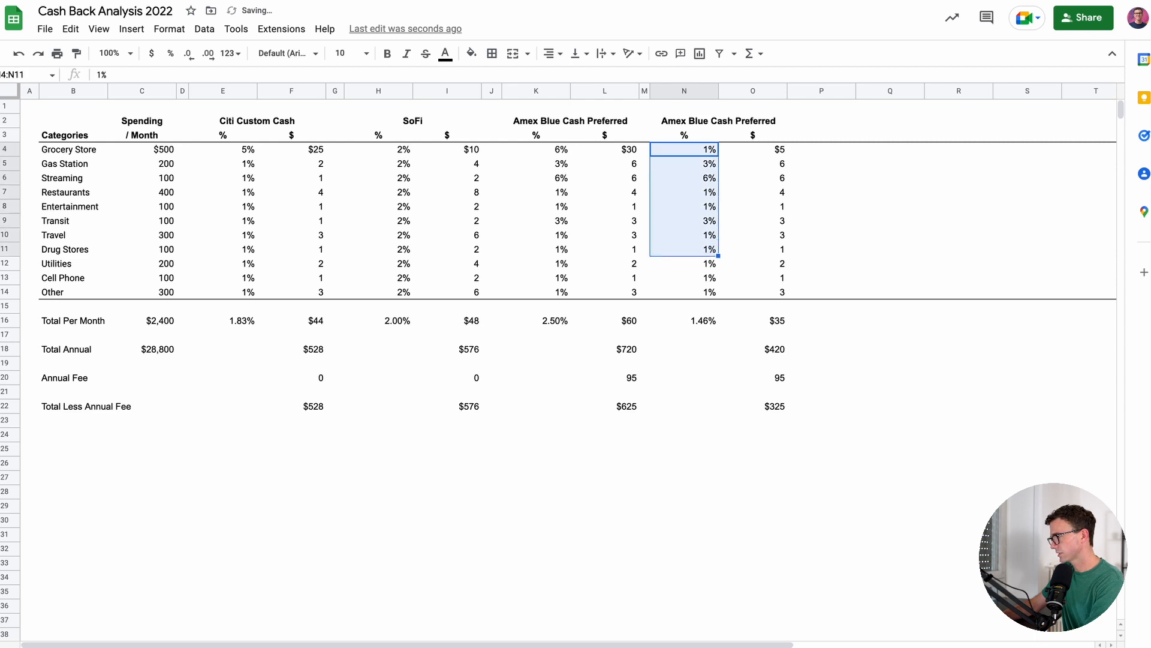
pyautogui.hotkey('ctrl', 'd')
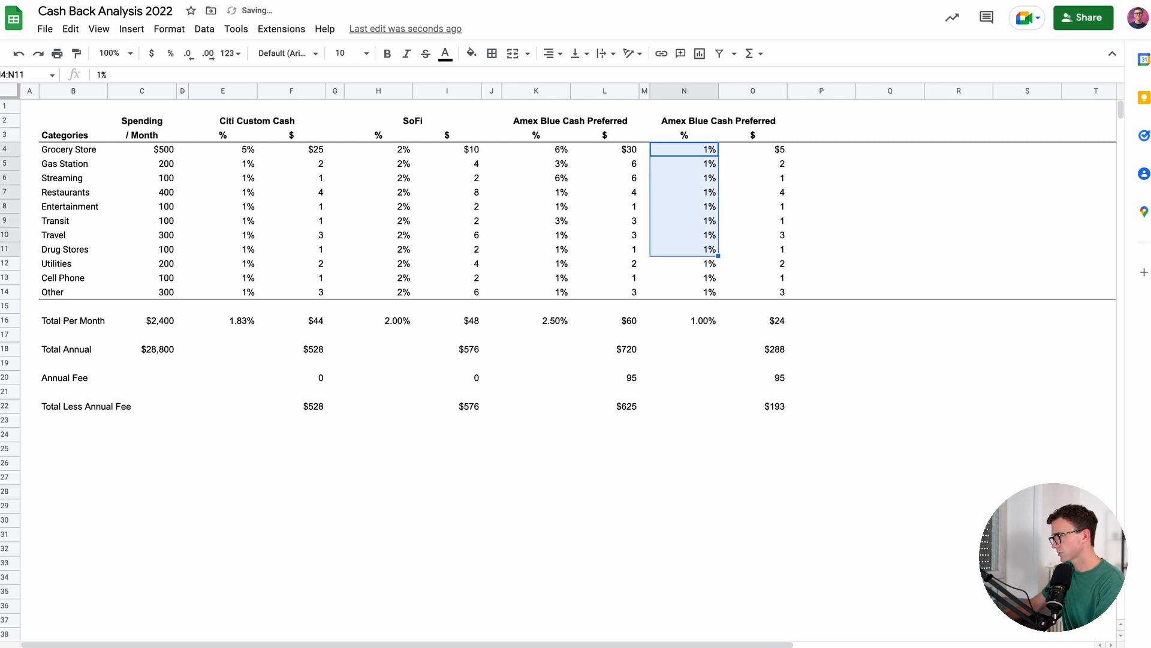
pyautogui.hotkey('shift', 'Up')
pyautogui.hotkey('shift', 'Up')
pyautogui.hotkey('shift', 'Up')
pyautogui.hotkey('shift', 'Up')
pyautogui.hotkey('shift', 'Up')
pyautogui.hotkey('shift', 'Up')
pyautogui.hotkey('shift', 'Up')
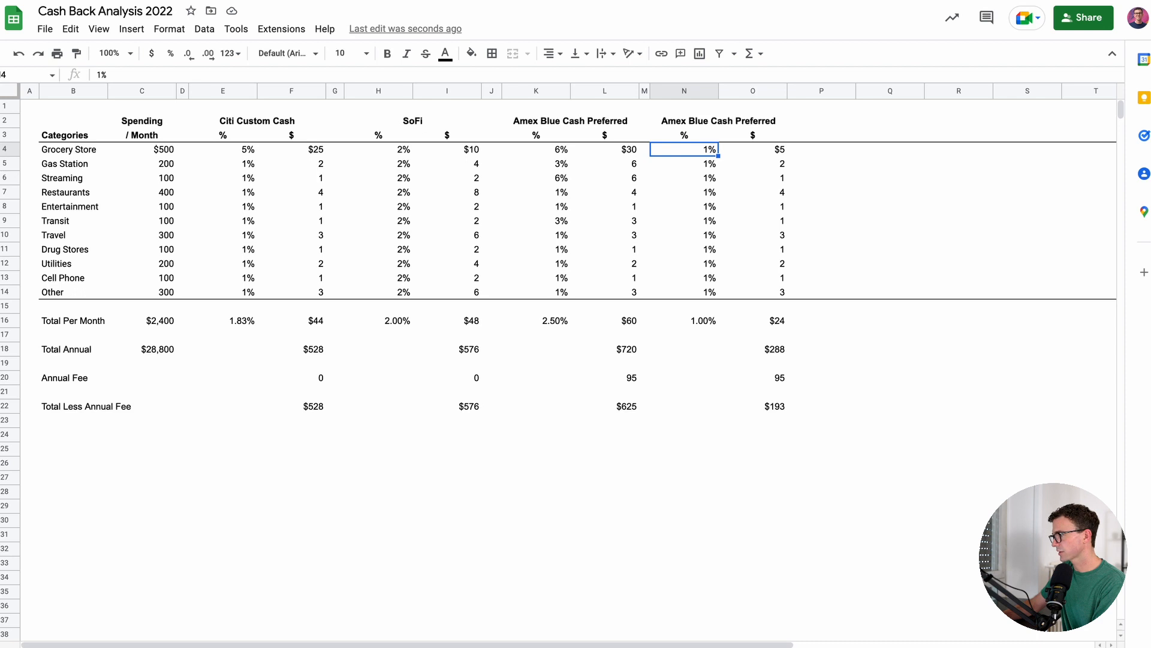
# Set the fourth card's annual fee in O20 to 0
pyautogui.click(765, 373)
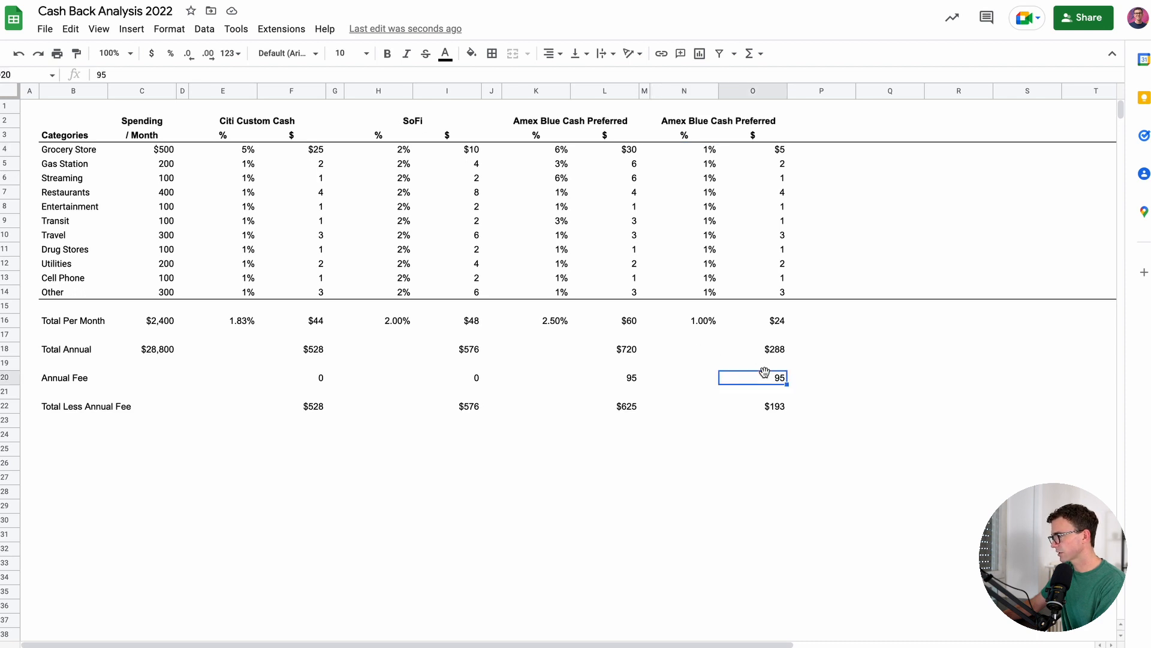
pyautogui.write('0')
pyautogui.press('Return')
# Set the fourth card's Grocery Store rate in N4 to 2%
pyautogui.press('Up')
pyautogui.press('Up')
pyautogui.press('Up')
pyautogui.press('Up')
pyautogui.press('Up')
pyautogui.press('Up')
pyautogui.press('Up')
pyautogui.press('Up')
pyautogui.press('Left')
pyautogui.press('Left')
pyautogui.press('Up')
pyautogui.press('Up')
pyautogui.press('Up')
pyautogui.press('Up')
pyautogui.press('Up')
pyautogui.press('Up')
pyautogui.press('Up')
pyautogui.press('Up')
pyautogui.press('Up')
pyautogui.press('Right')
pyautogui.press('Right')
pyautogui.press('Left')
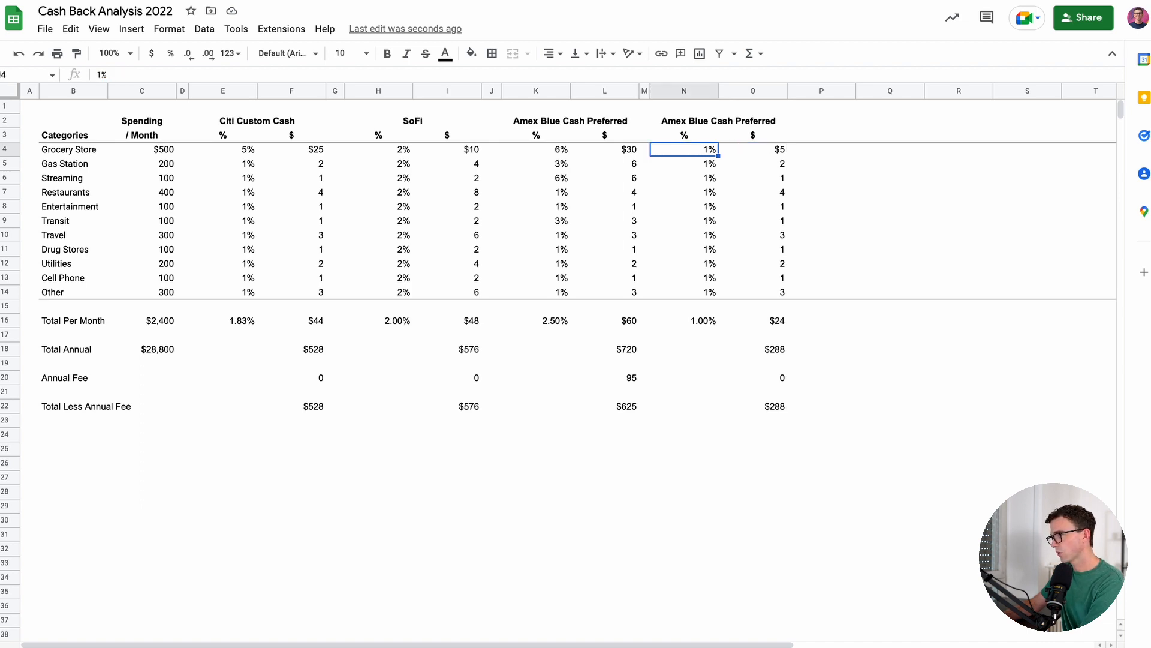
pyautogui.write('2')
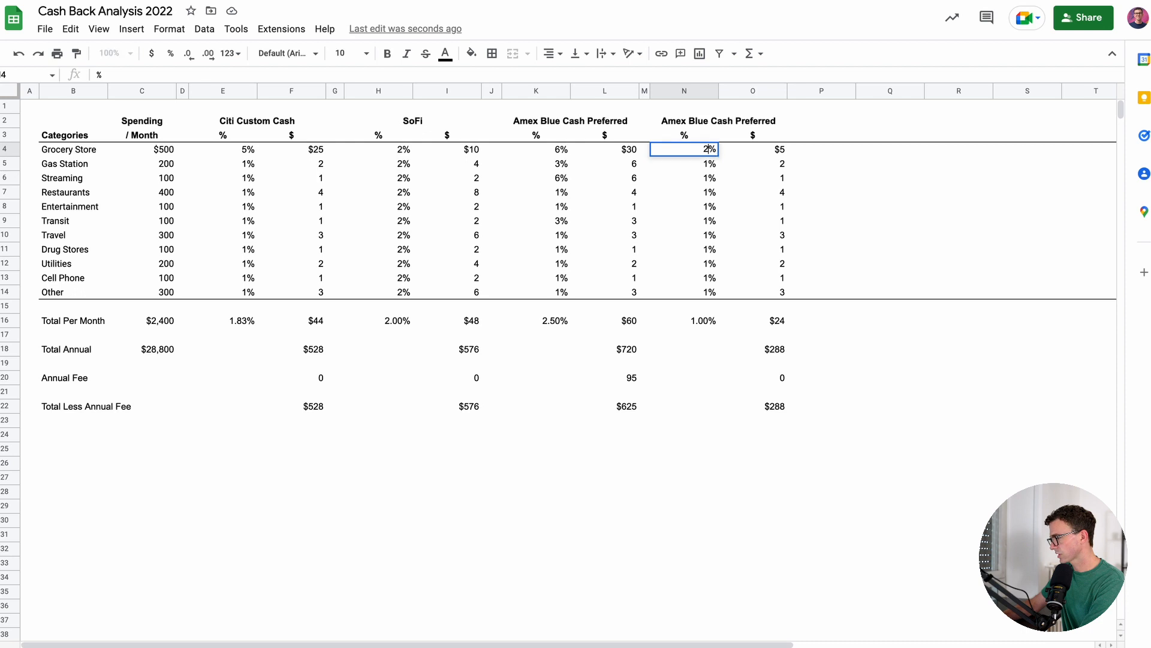
pyautogui.press('Return')
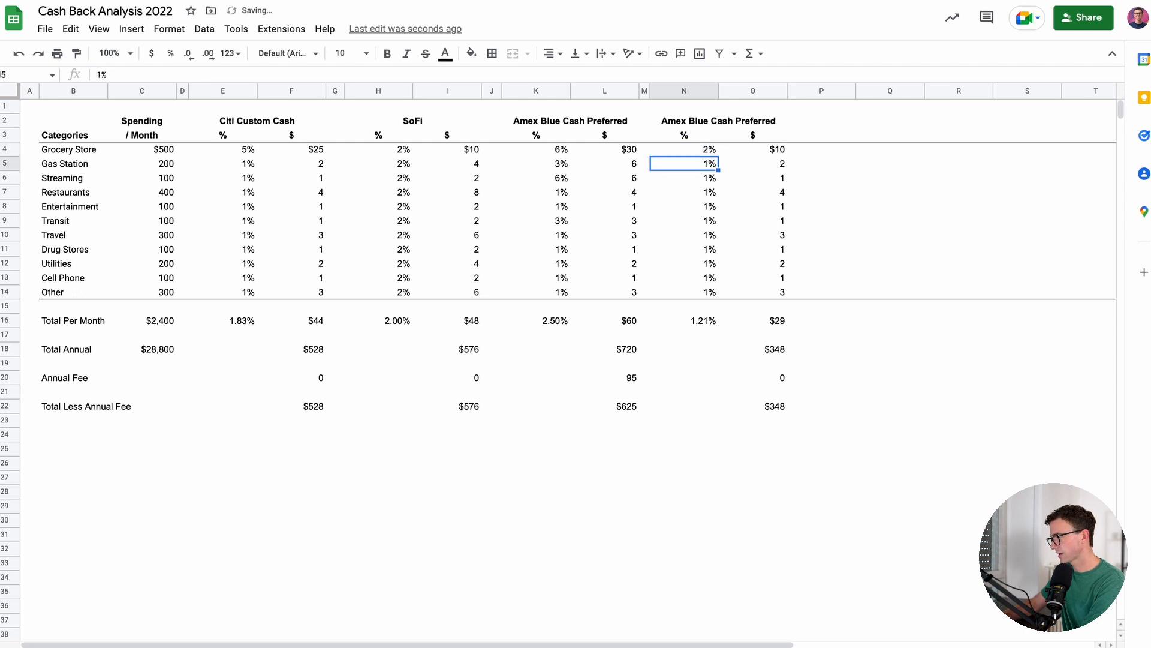
# Set the fourth card's Restaurants rate in N7 to 5%
pyautogui.press('Down')
pyautogui.press('Down')
pyautogui.press('Down')
pyautogui.press('Up')
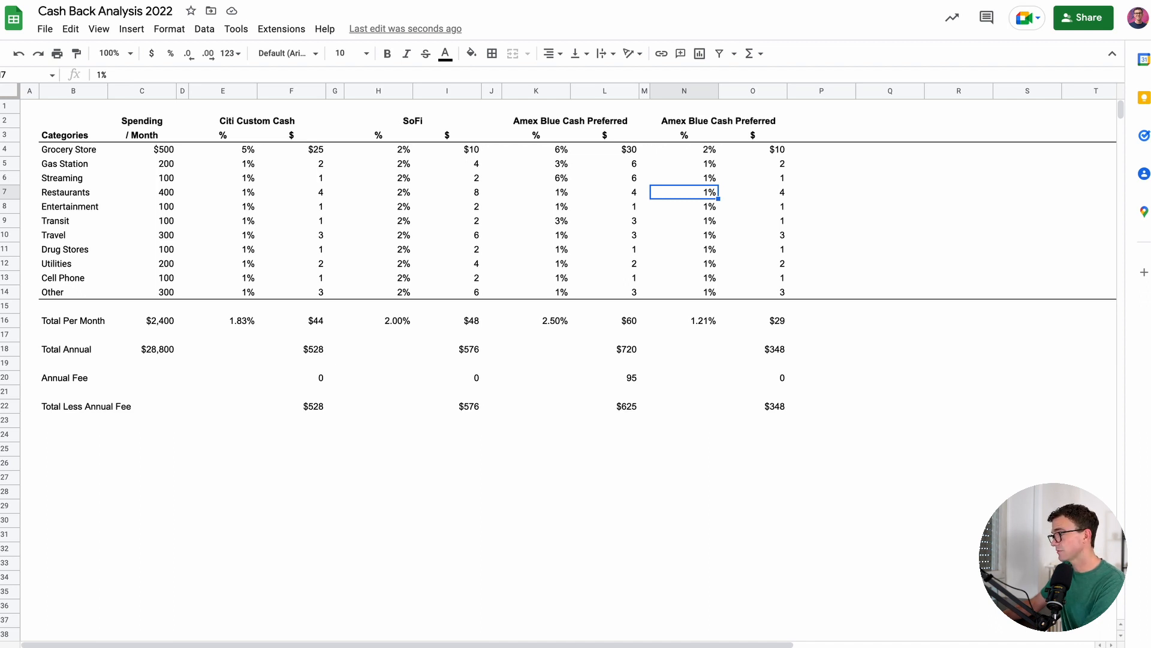
pyautogui.write('5')
pyautogui.press('Return')
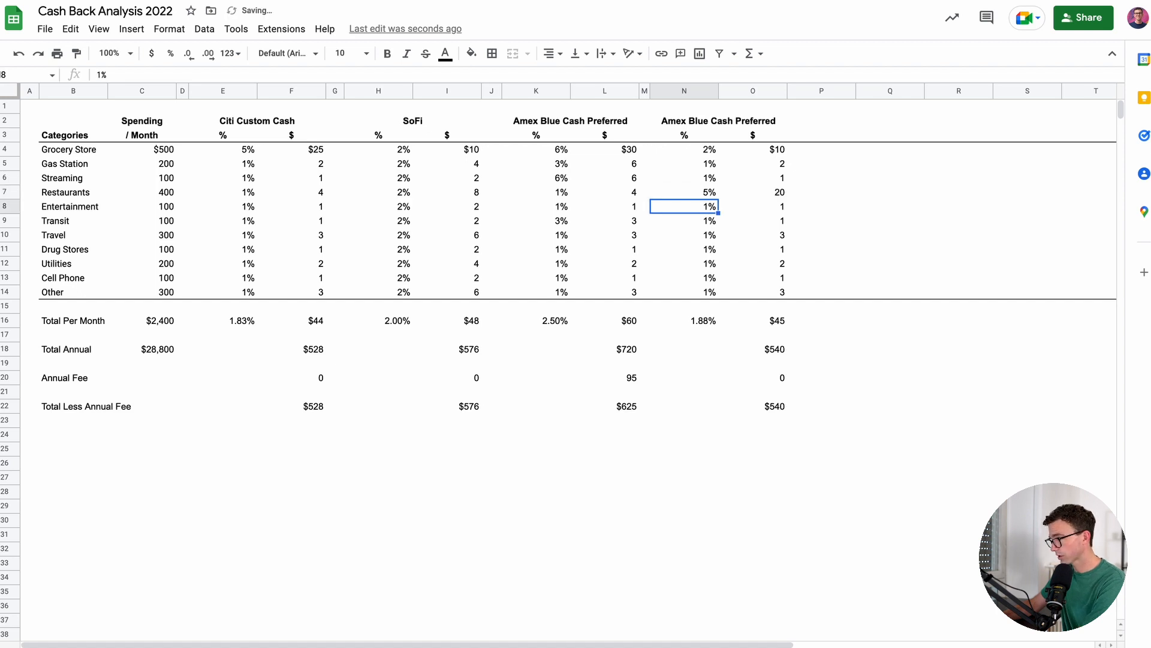
pyautogui.press('Up')
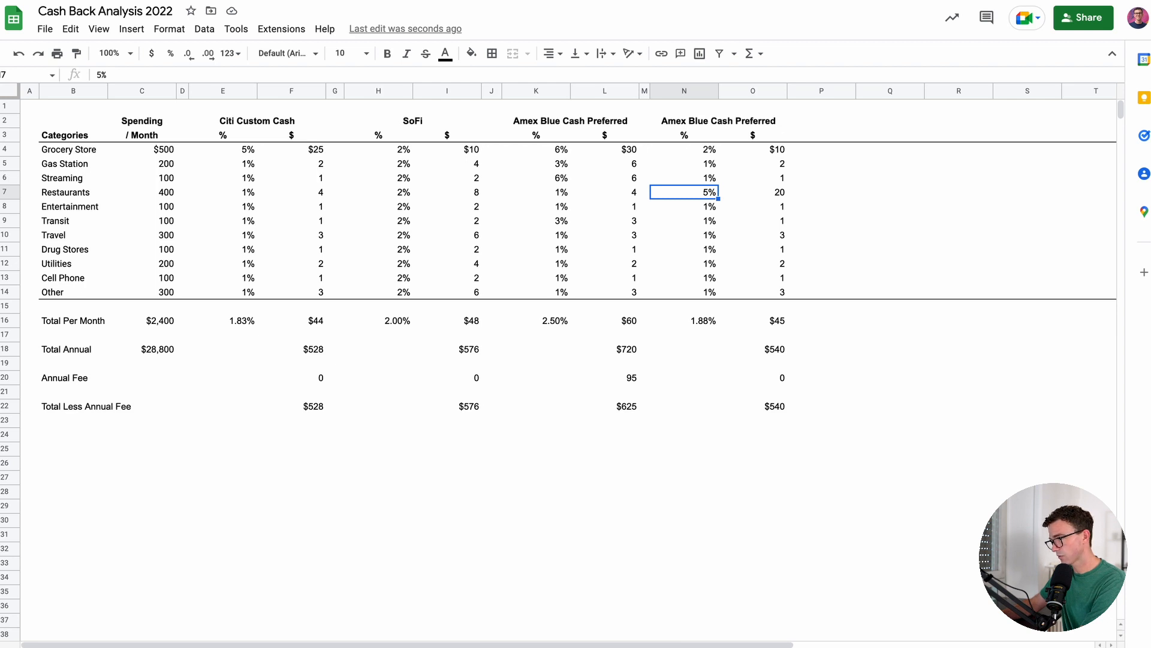
# Set the fourth card's Utilities rate in N12 to 5% and check its overall rate and total less annual fee formulas
pyautogui.press('Down')
pyautogui.press('Down')
pyautogui.press('Down')
pyautogui.press('Down')
pyautogui.press('Down')
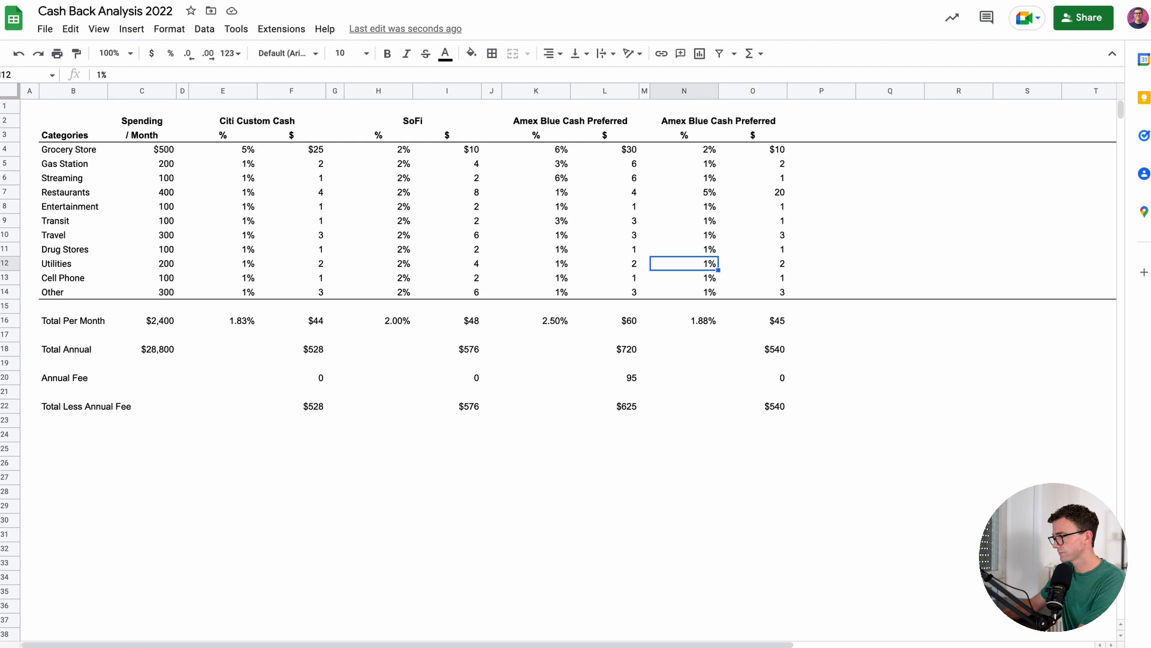
pyautogui.write('6')
pyautogui.press('Return')
pyautogui.press('Up')
pyautogui.press('Up')
pyautogui.press('Down')
pyautogui.write('5')
pyautogui.press('Return')
pyautogui.press('Up')
pyautogui.press('Up')
pyautogui.press('Down')
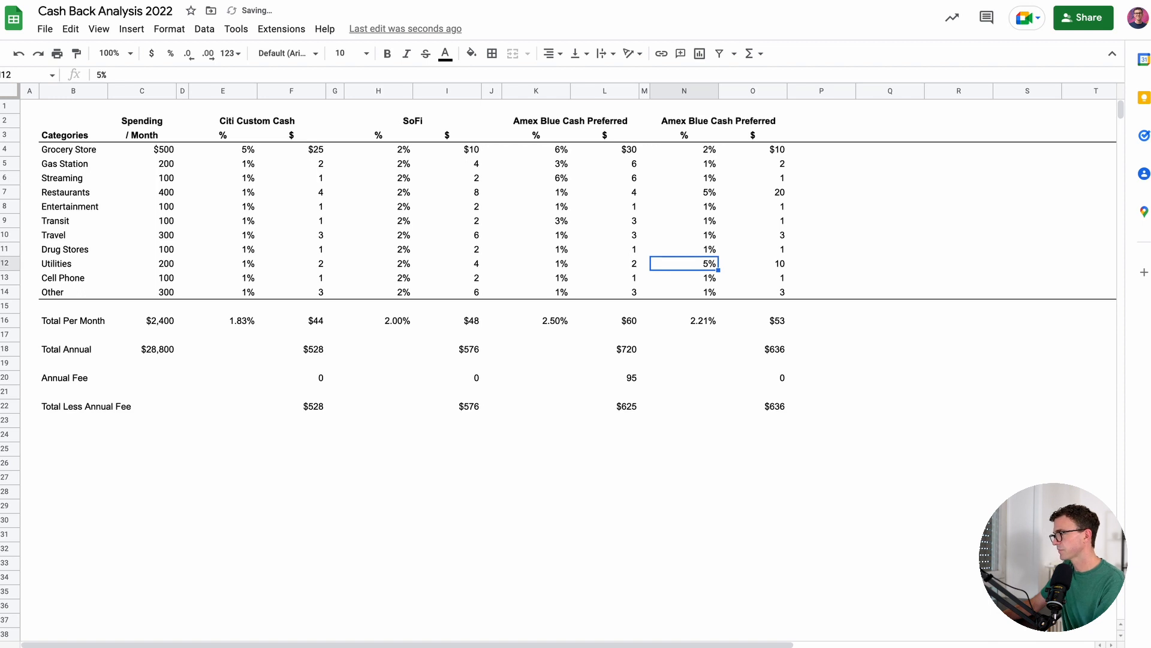
pyautogui.click(709, 326)
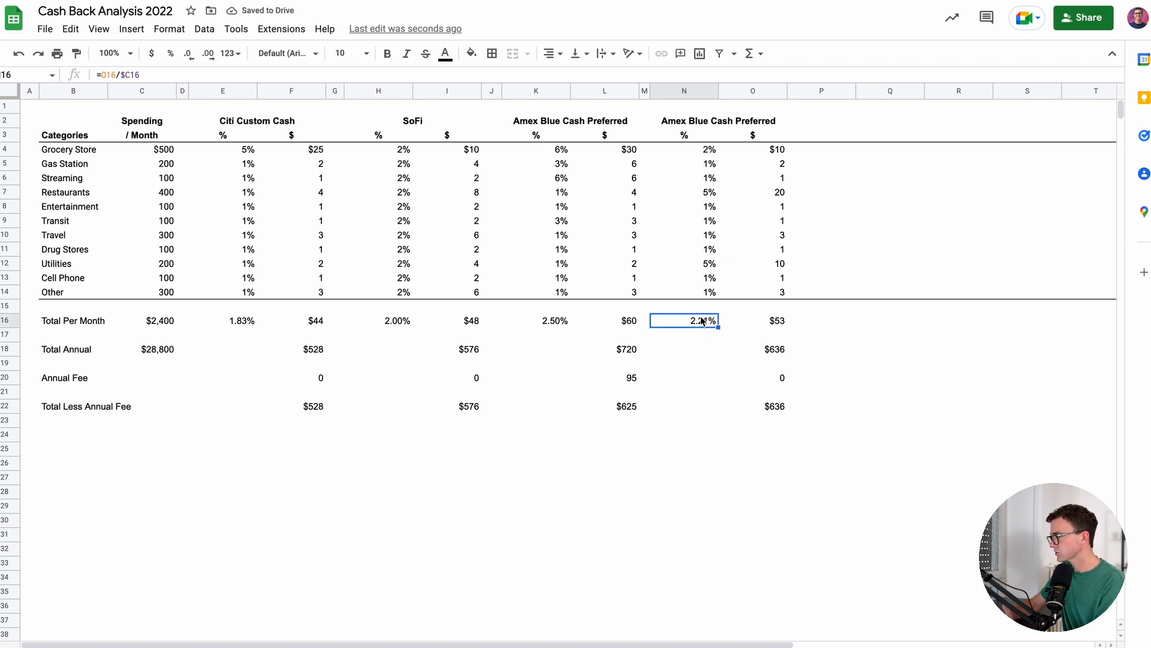
pyautogui.click(774, 408)
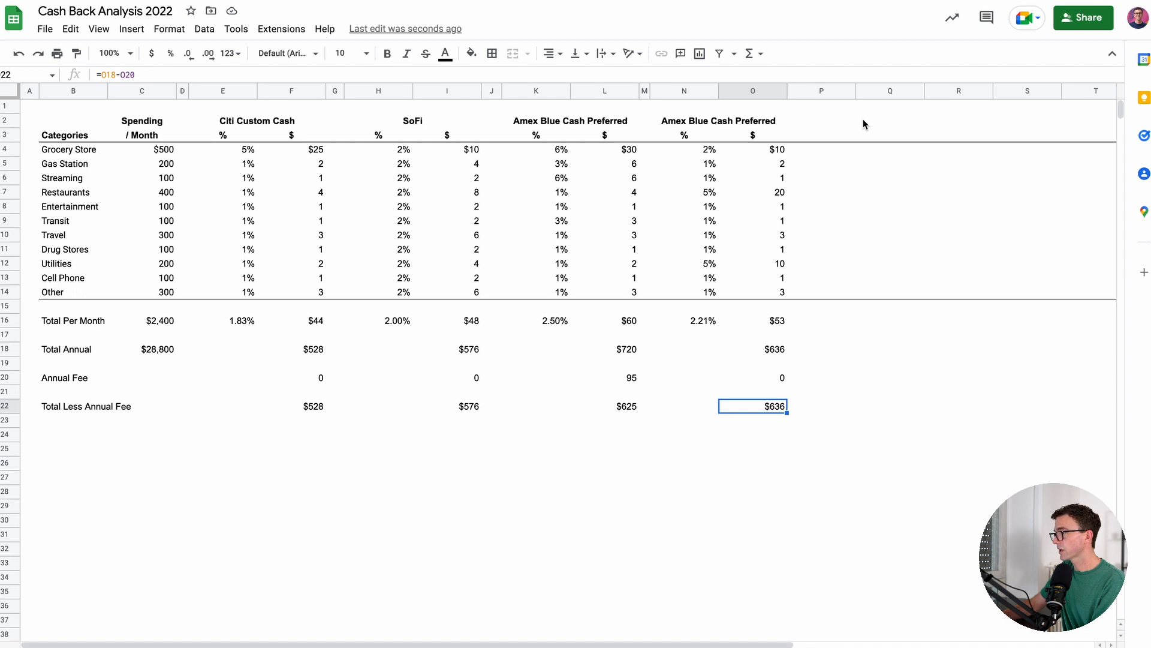
# Duplicate the fourth card's block N2:O22 into R2:S22 and clear the copied card name in R2
pyautogui.moveTo(677, 121); pyautogui.dragTo(684, 407)
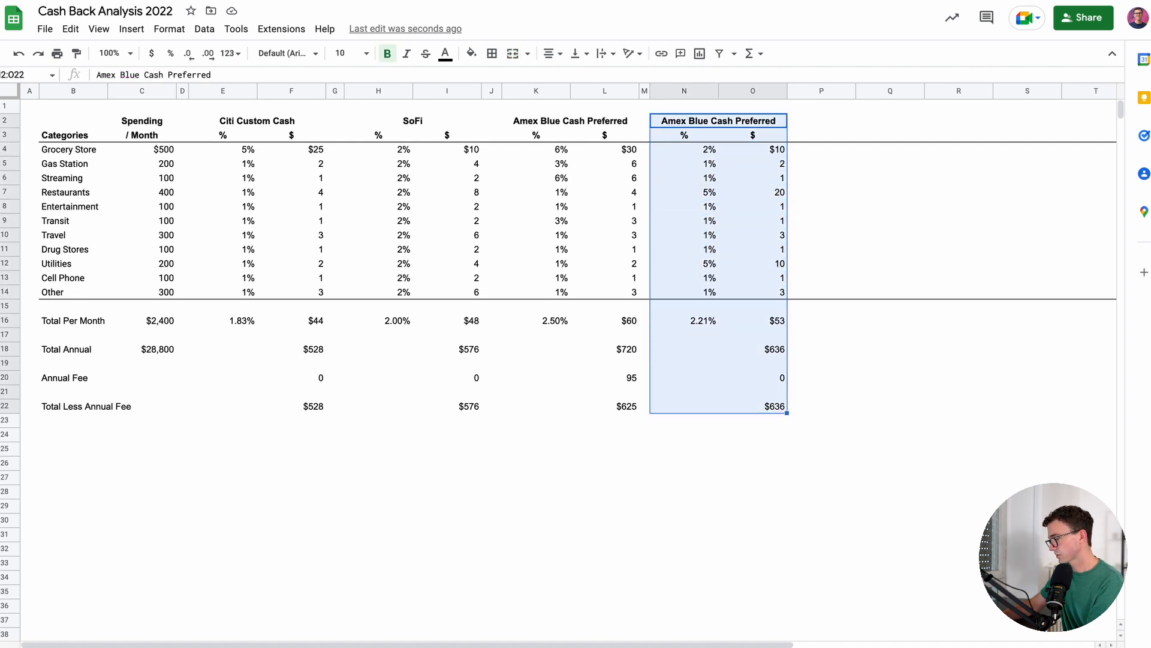
pyautogui.hotkey('ctrl', 'c')
pyautogui.press('Right')
pyautogui.press('Right')
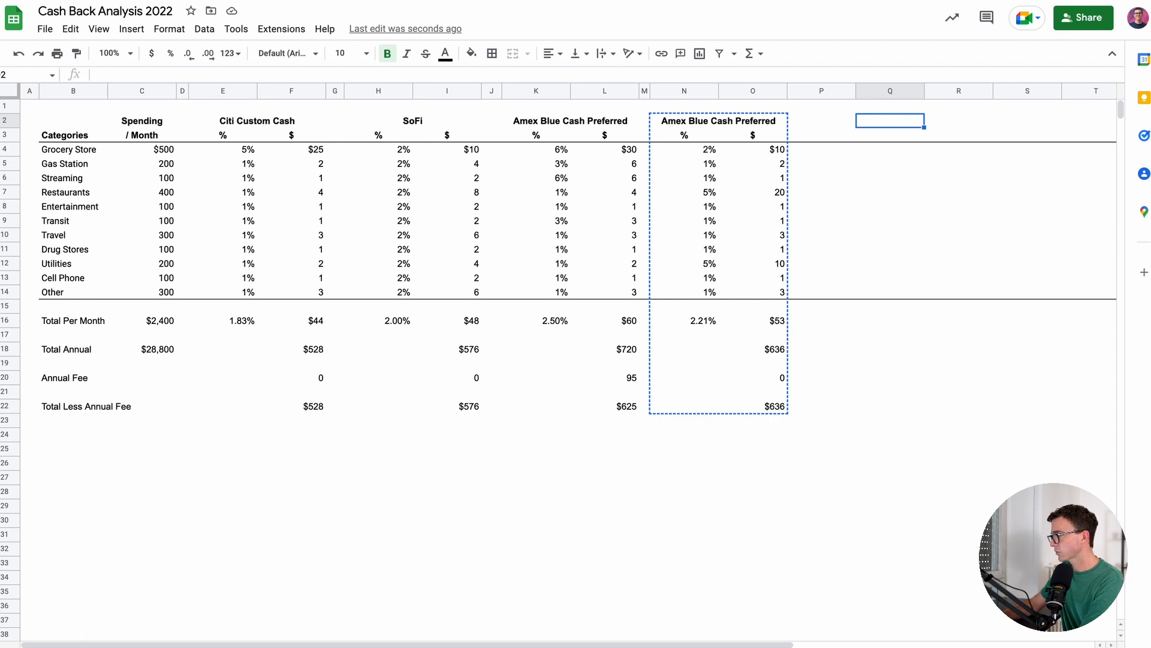
pyautogui.press('Right')
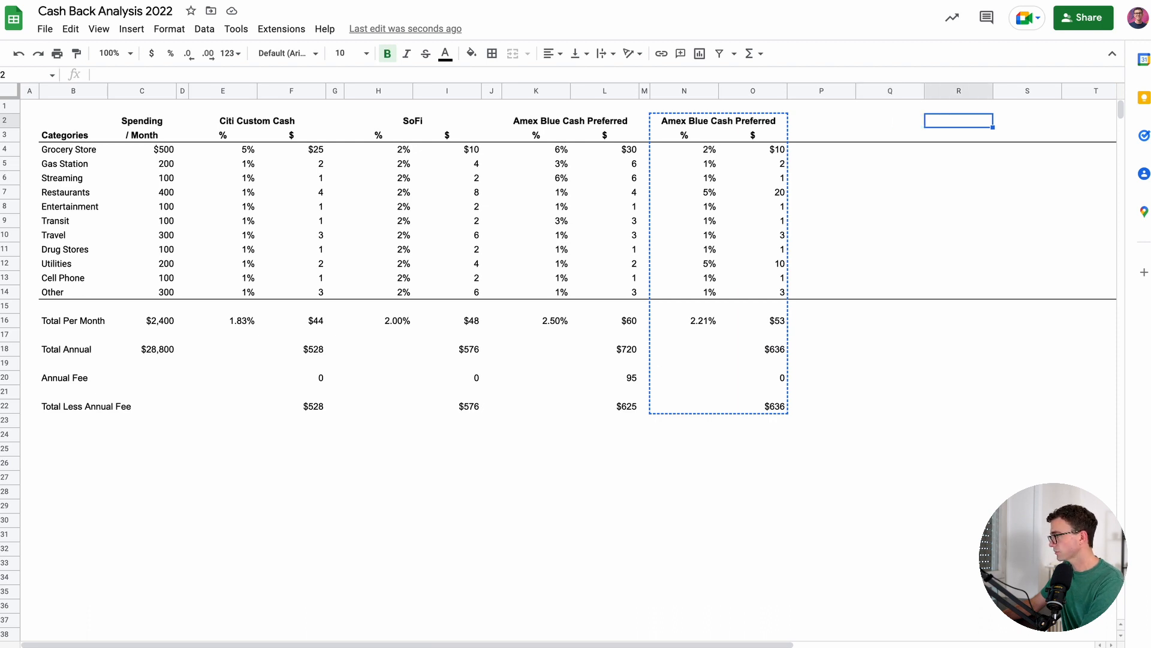
pyautogui.hotkey('ctrl', 'v')
pyautogui.press('Left')
pyautogui.press('Right')
pyautogui.press('Delete')
# Enter the column header Card in Q3, beside the new block's rate column
pyautogui.press('Left')
pyautogui.press('Down')
pyautogui.write('Card')
pyautogui.press('Return')
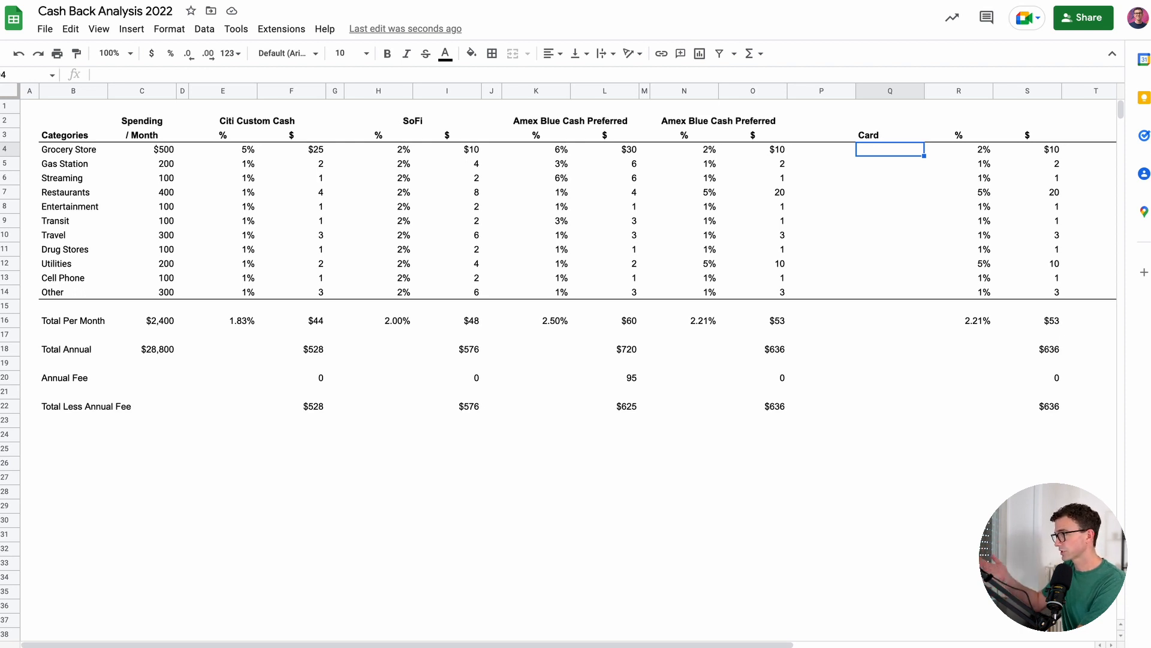
# Copy the SoFi rates from H4:H14 into the new block's rate column R4:R14
pyautogui.press('Left')
pyautogui.press('Left')
pyautogui.press('Left')
pyautogui.press('Left')
pyautogui.press('Left')
pyautogui.press('Left')
pyautogui.press('Left')
pyautogui.press('Left')
pyautogui.press('Left')
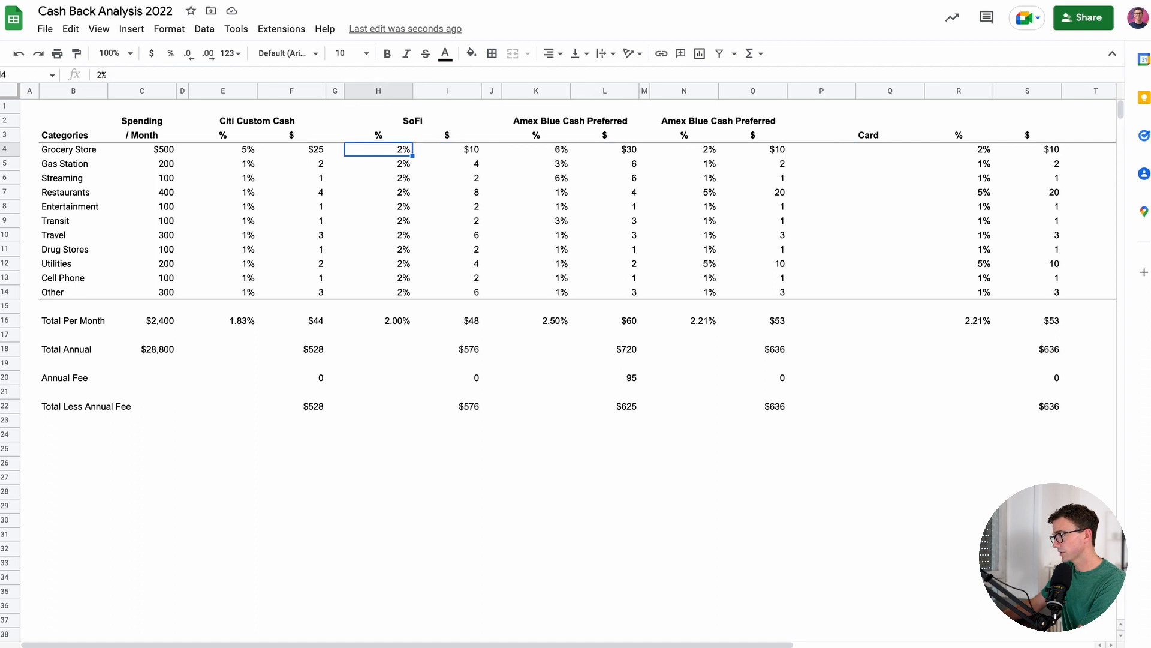
pyautogui.hotkey('shift', 'Down')
pyautogui.hotkey('shift', 'Down')
pyautogui.hotkey('shift', 'Down')
pyautogui.hotkey('shift', 'Down')
pyautogui.hotkey('shift', 'Down')
pyautogui.hotkey('shift', 'Down')
pyautogui.hotkey('shift', 'Down')
pyautogui.hotkey('shift', 'Down')
pyautogui.hotkey('shift', 'Down')
pyautogui.hotkey('shift', 'Down')
pyautogui.hotkey('ctrl', 'c')
pyautogui.press('Right')
pyautogui.press('Right')
pyautogui.press('Right')
pyautogui.press('Right')
pyautogui.press('Right')
pyautogui.press('Right')
pyautogui.press('Right')
pyautogui.press('Right')
pyautogui.press('Right')
pyautogui.press('Right')
pyautogui.press('Right')
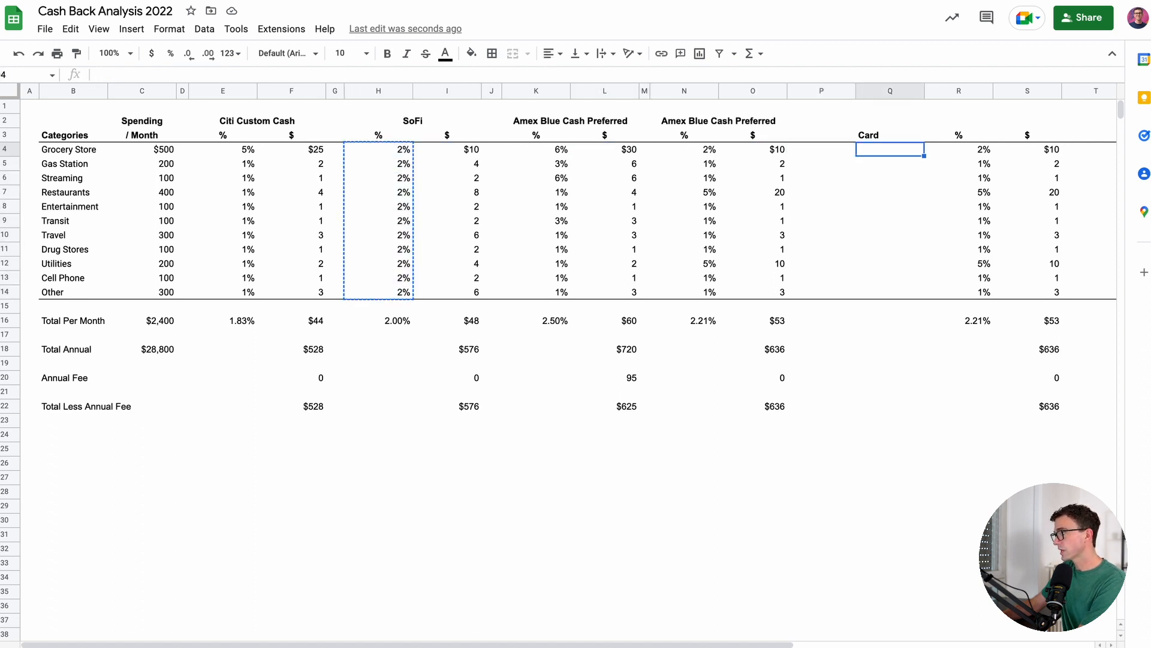
pyautogui.press('Left')
pyautogui.hotkey('ctrl', 'v')
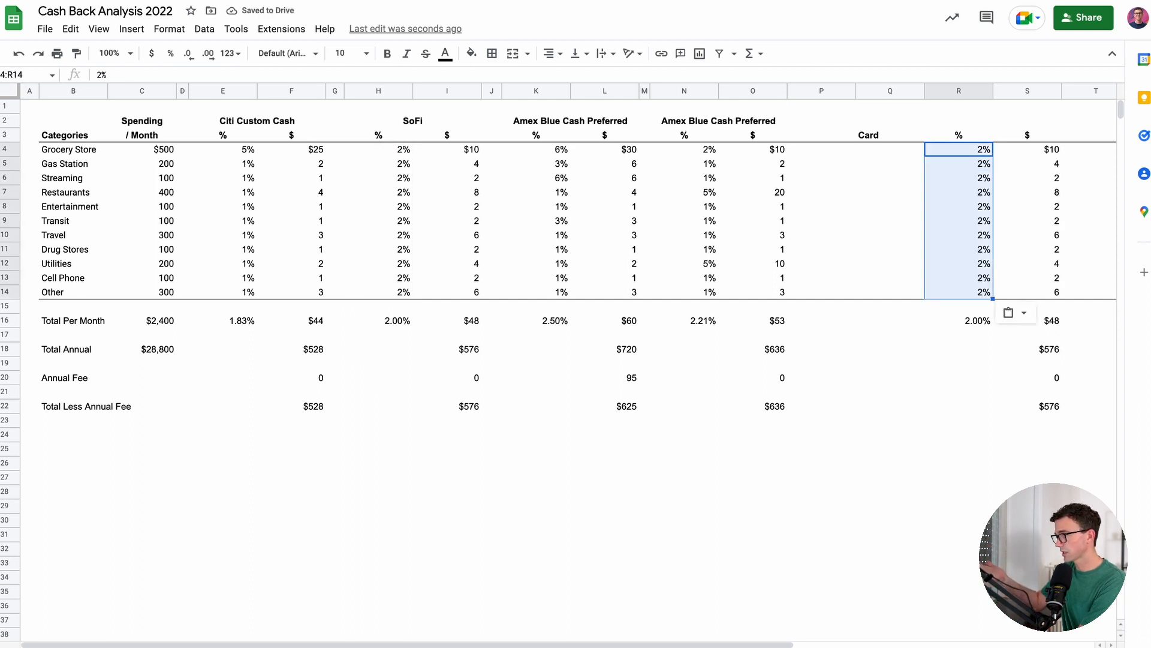
pyautogui.press('Left')
pyautogui.press('Right')
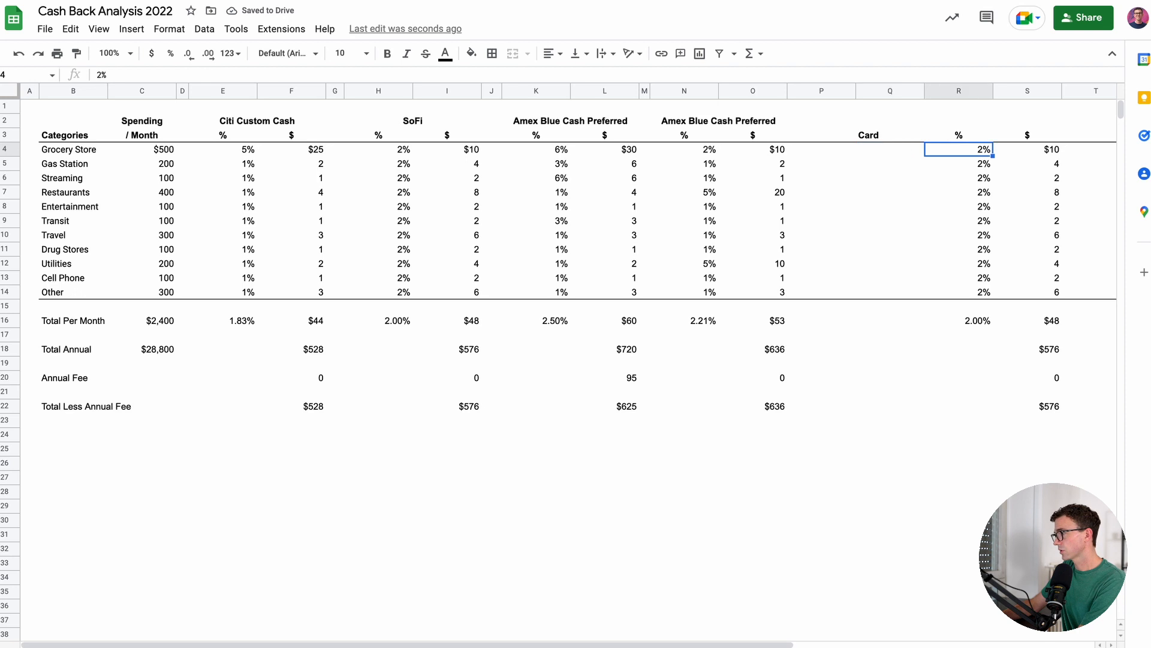
# Enter SoFi as the card in Q4 and copy it down through Q14
pyautogui.press('Left')
pyautogui.write('SoFi')
pyautogui.press('Return')
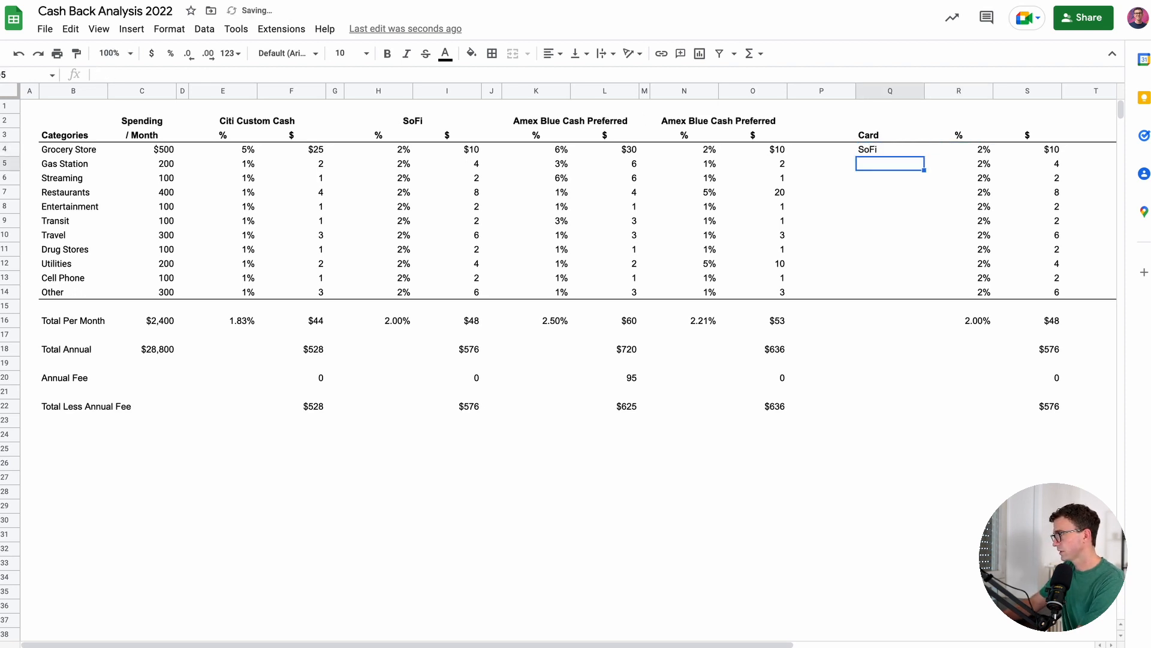
pyautogui.press('Up')
pyautogui.hotkey('ctrl', 'c')
pyautogui.press('Down')
pyautogui.hotkey('ctrl', 'v')
pyautogui.press('Down')
pyautogui.press('Down')
pyautogui.press('Up')
pyautogui.hotkey('ctrl', 'v')
pyautogui.press('Down')
pyautogui.hotkey('ctrl', 'v')
pyautogui.press('Down')
pyautogui.hotkey('ctrl', 'v')
pyautogui.press('Down')
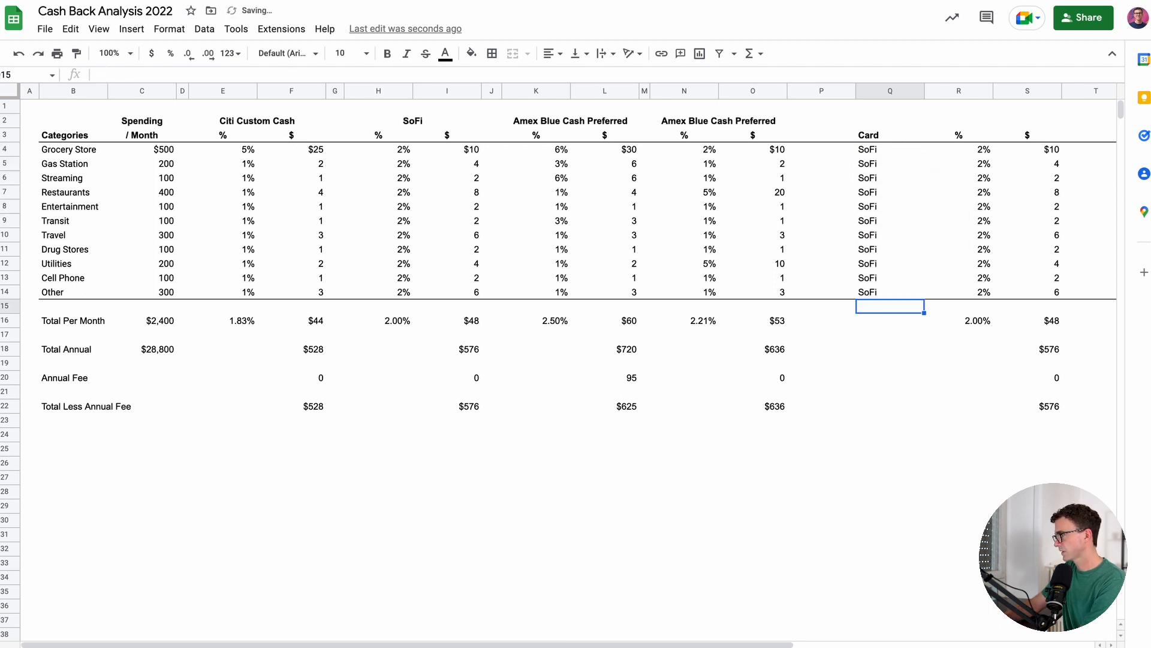
# Fill the Card cells Q4:Q14 with magenta
pyautogui.press('Down')
pyautogui.press('Up')
pyautogui.press('Up')
pyautogui.press('Up')
pyautogui.press('Up')
pyautogui.press('Up')
pyautogui.press('Up')
pyautogui.press('Up')
pyautogui.press('Up')
pyautogui.press('Up')
pyautogui.press('Up')
pyautogui.press('Up')
pyautogui.press('Up')
pyautogui.hotkey('shift', 'Down')
pyautogui.hotkey('shift', 'Down')
pyautogui.hotkey('shift', 'Down')
pyautogui.hotkey('shift', 'Down')
pyautogui.hotkey('shift', 'Down')
pyautogui.hotkey('shift', 'Down')
pyautogui.hotkey('shift', 'Down')
pyautogui.hotkey('shift', 'Down')
pyautogui.hotkey('shift', 'Down')
pyautogui.hotkey('shift', 'Down')
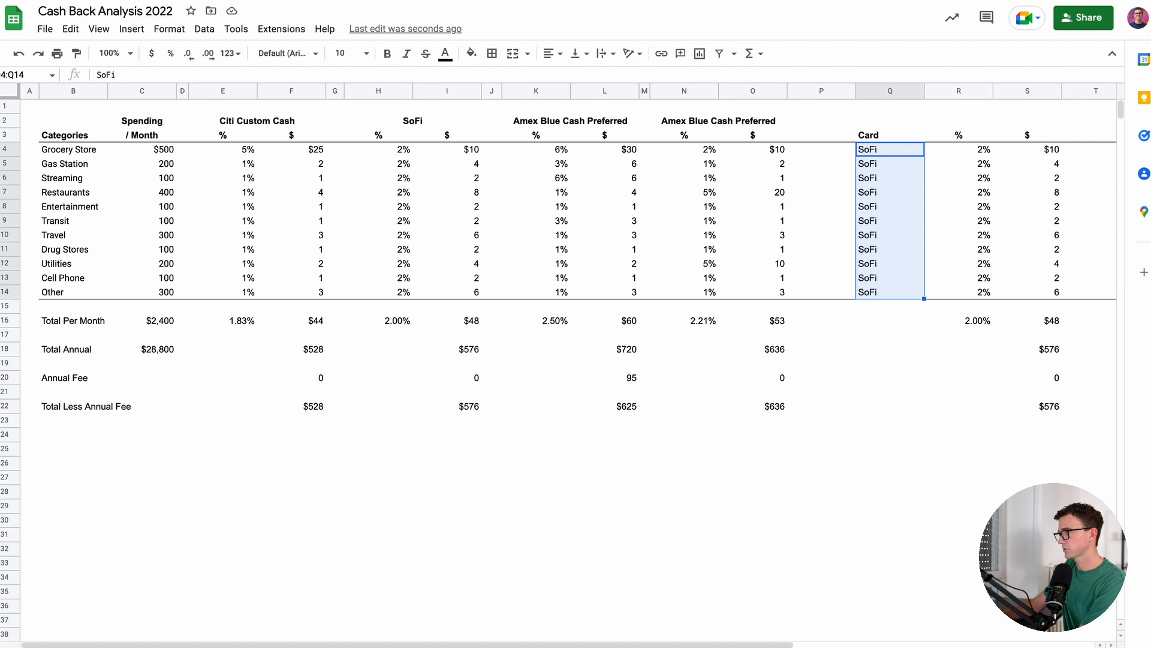
pyautogui.click(471, 53)
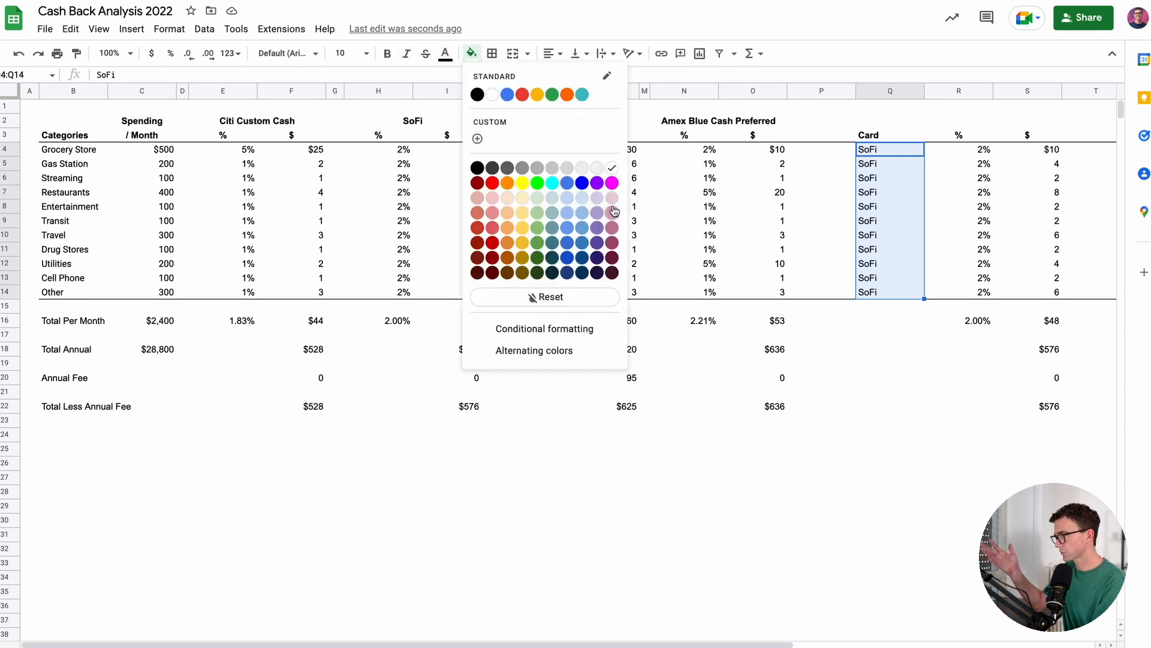
pyautogui.click(612, 182)
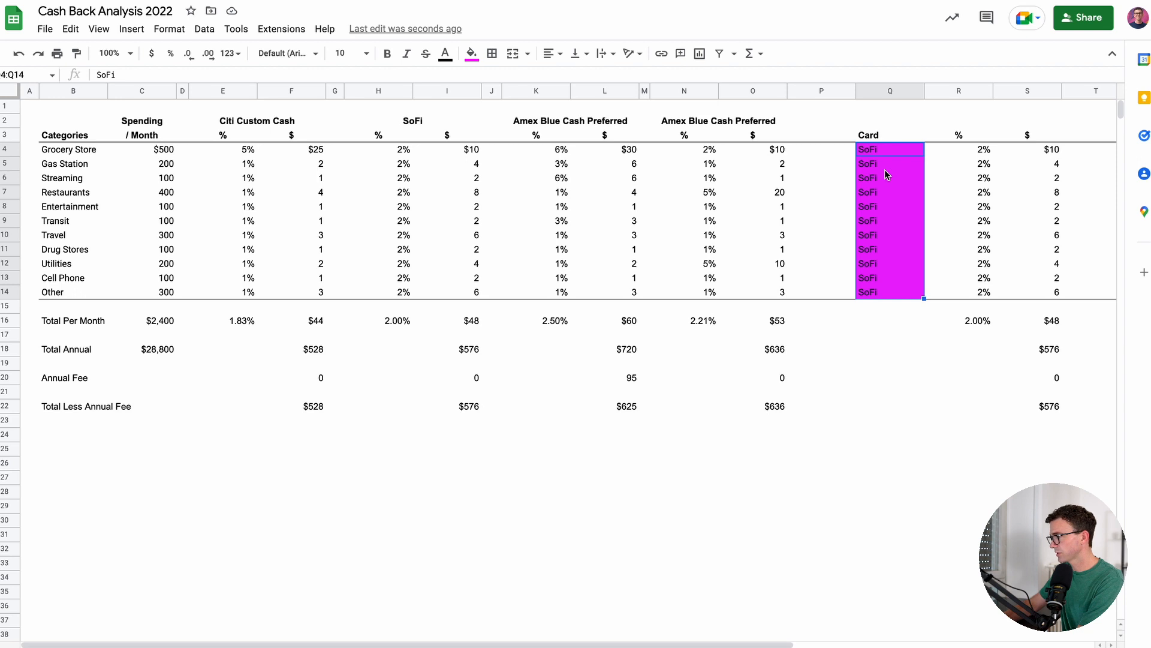
# Change the card for Grocery Store in Q4 to Amex Blue Cash
pyautogui.write('Amex')
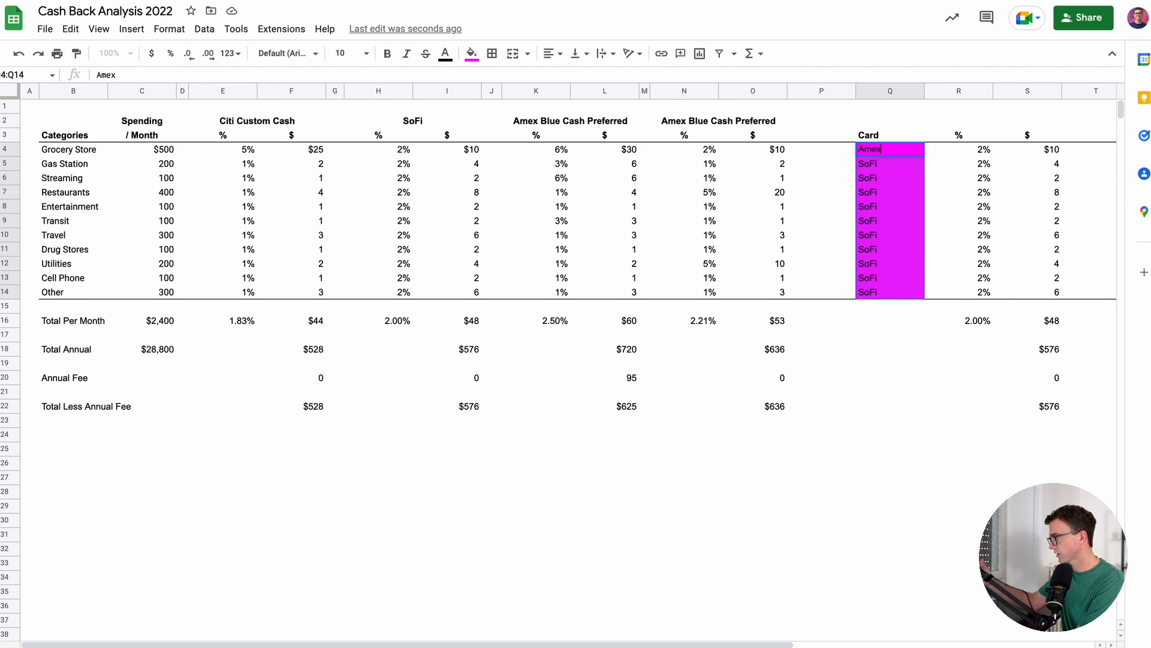
pyautogui.write('lue')
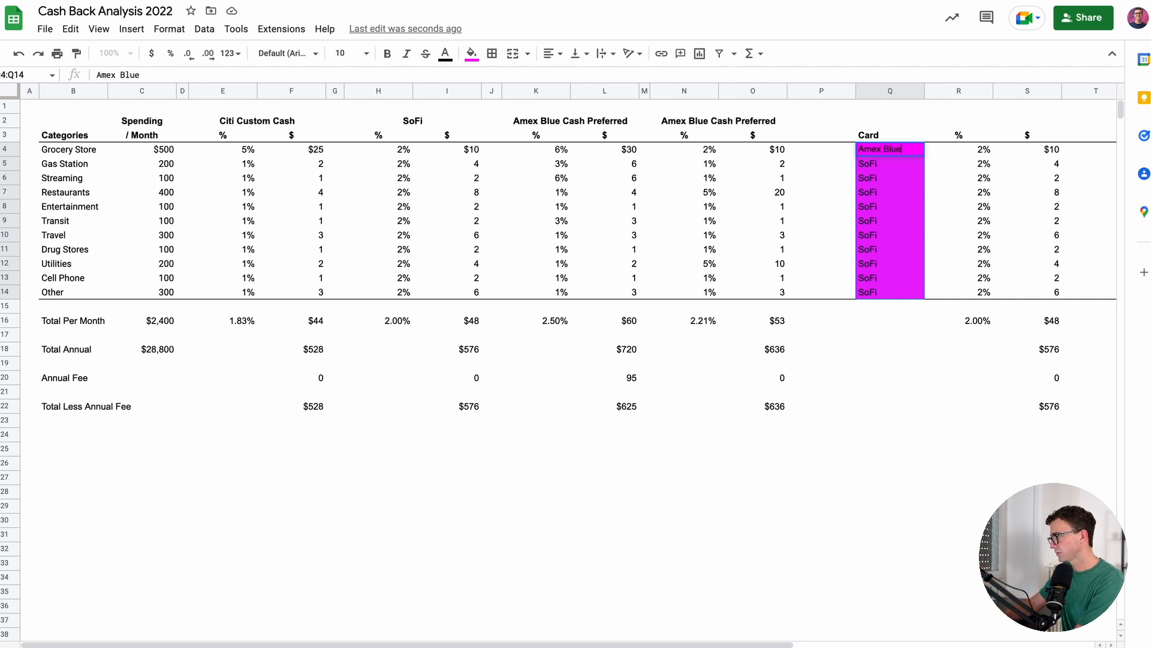
pyautogui.write(' Cash')
pyautogui.press('Return')
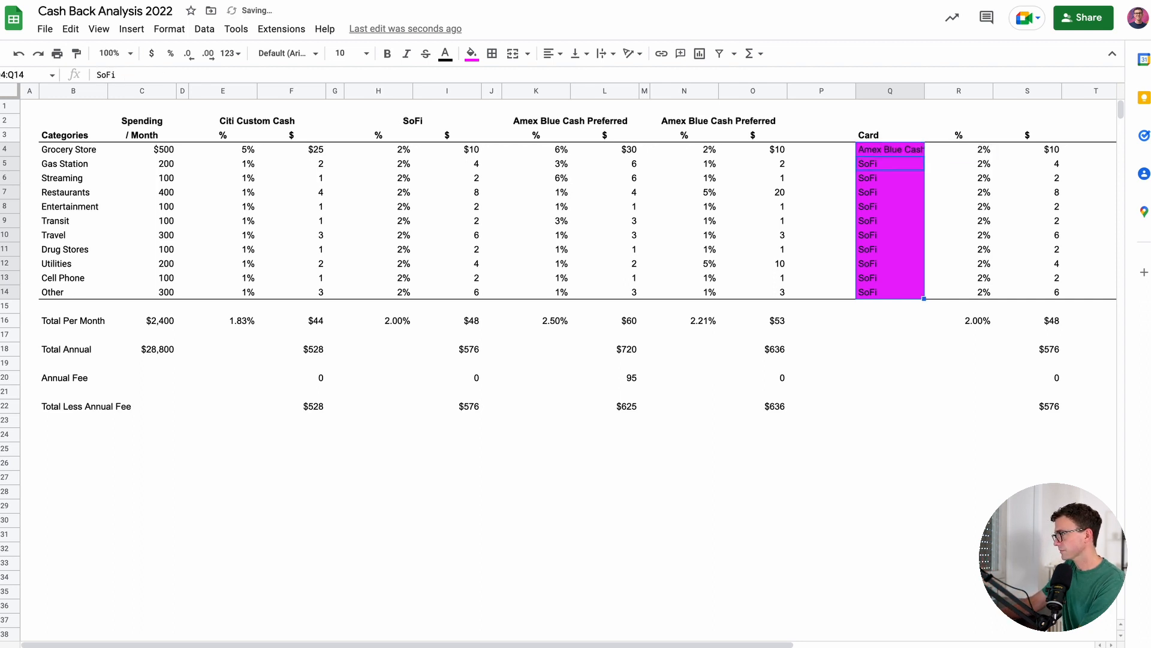
# Copy the Amex Blue Cash label from Q4 to Gas Station, Streaming and Transit in Q5, Q6 and Q9
pyautogui.press('Up')
pyautogui.hotkey('ctrl', 'c')
pyautogui.press('Down')
pyautogui.hotkey('ctrl', 'v')
pyautogui.press('Down')
pyautogui.hotkey('ctrl', 'v')
pyautogui.press('Down')
pyautogui.press('Down')
pyautogui.press('Down')
pyautogui.hotkey('ctrl', 'v')
# Fill the Amex Blue Cash cells Q4:Q6 and Q9 with cyan
pyautogui.press('Up')
pyautogui.press('Up')
pyautogui.press('Up')
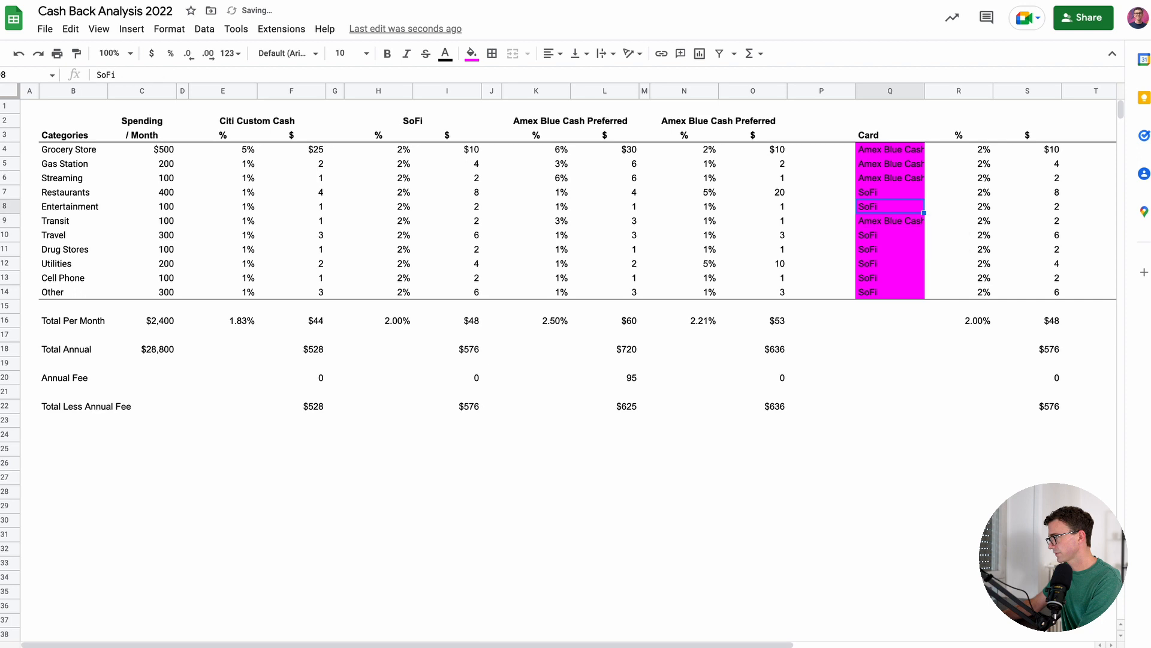
pyautogui.hotkey('shift', 'Up')
pyautogui.hotkey('shift', 'Up')
pyautogui.click(482, 55)
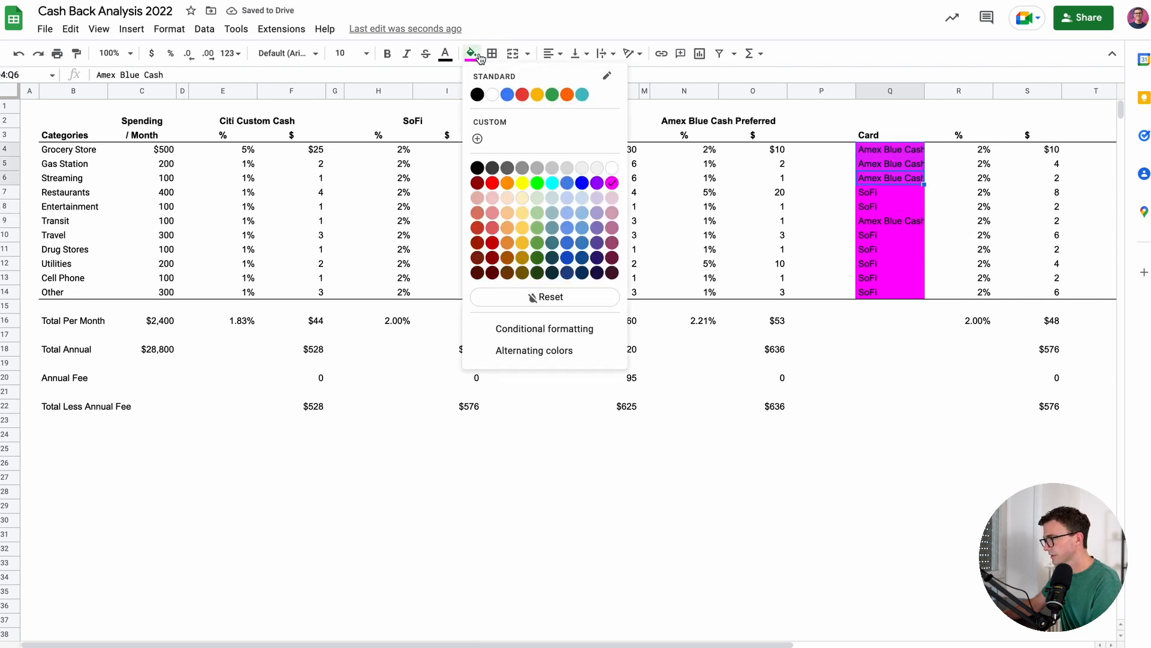
pyautogui.click(552, 186)
pyautogui.press('Down')
pyautogui.press('Down')
pyautogui.press('Down')
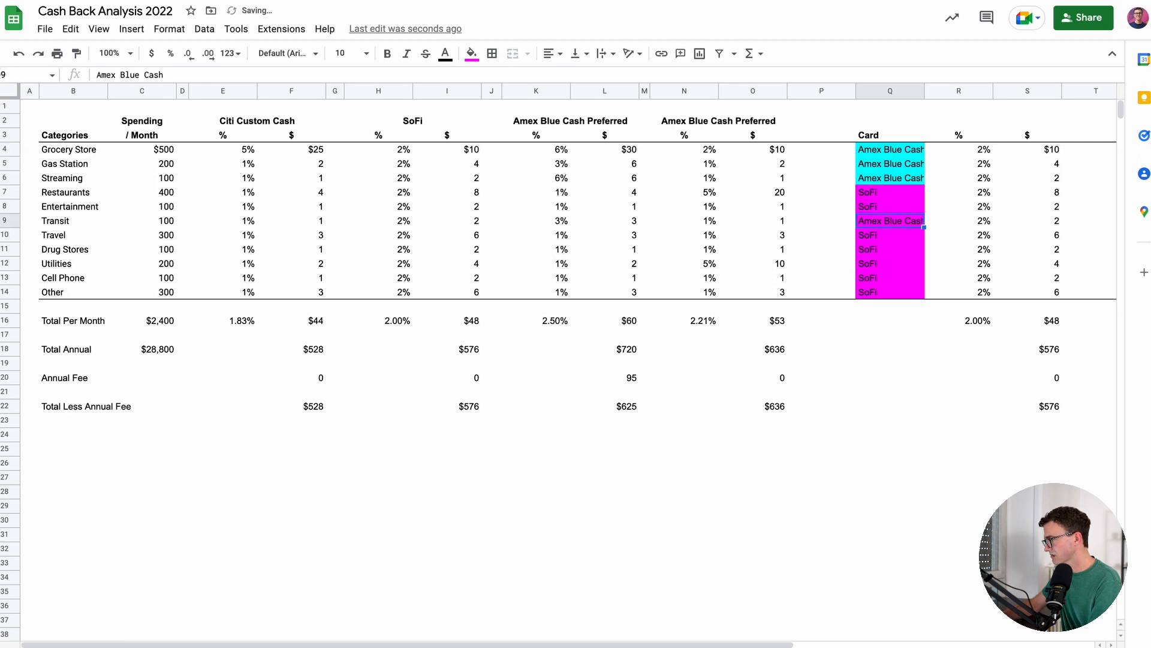
pyautogui.click(472, 53)
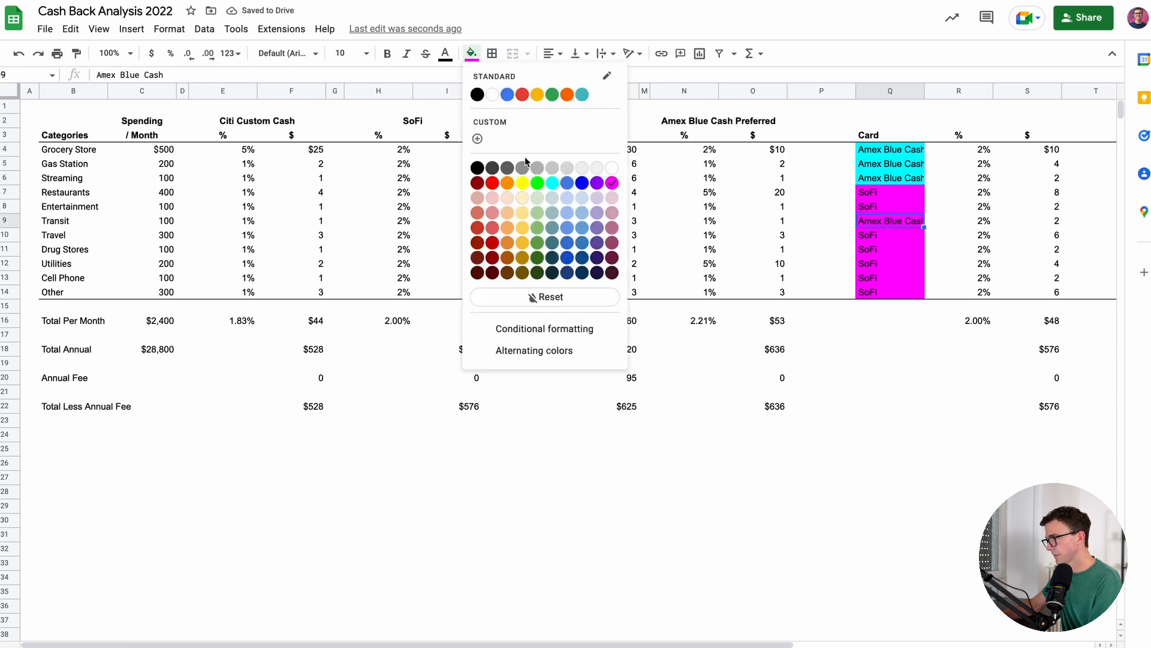
pyautogui.click(552, 182)
# Set the combined block's rates to 6% for Grocery Store, 3% for Gas Station, 6% for Streaming and 3% for Transit
pyautogui.click(970, 150)
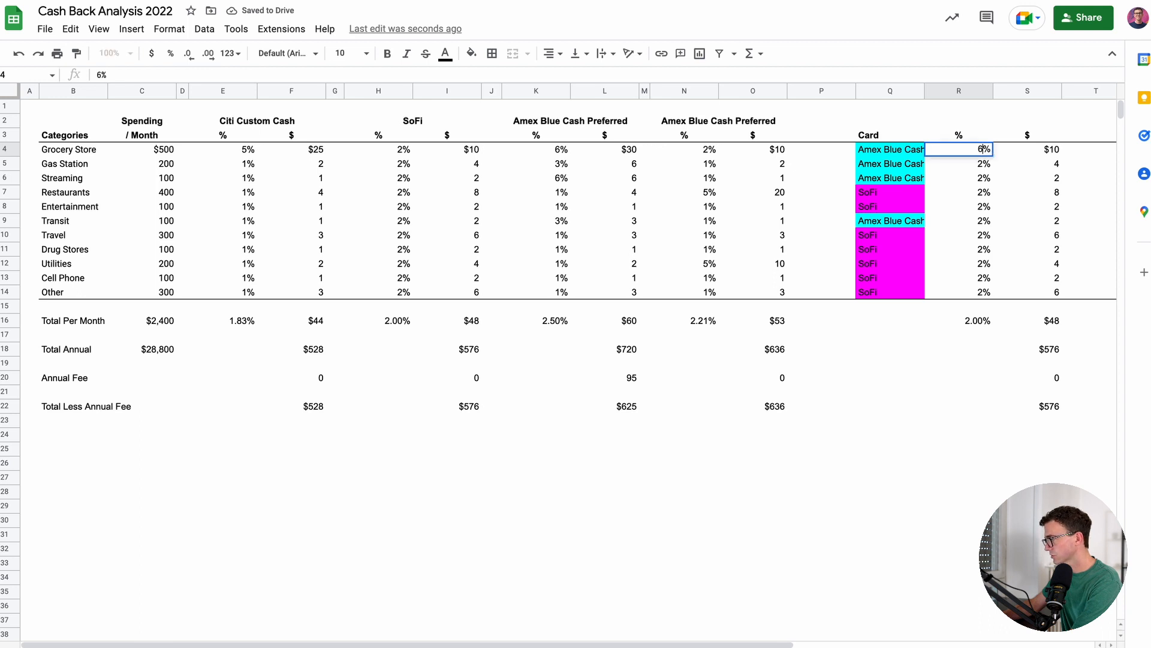
pyautogui.write('6')
pyautogui.press('Return')
pyautogui.write('3')
pyautogui.press('Return')
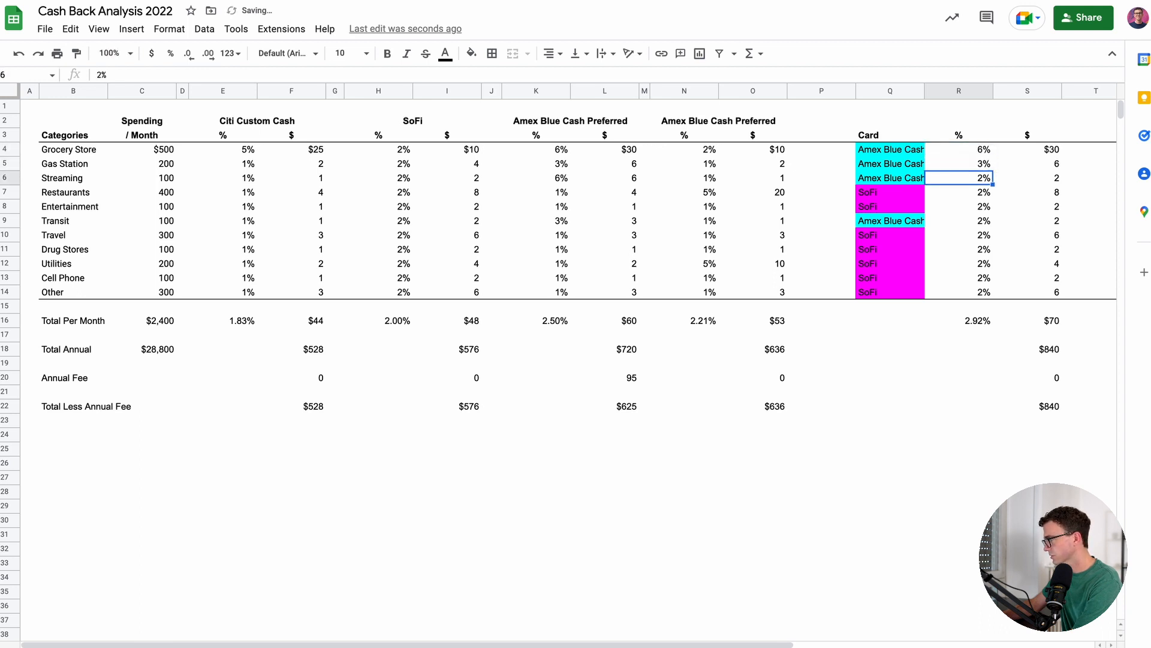
pyautogui.write('6')
pyautogui.press('Return')
pyautogui.press('Return')
pyautogui.press('Return')
pyautogui.write('3')
pyautogui.press('Return')
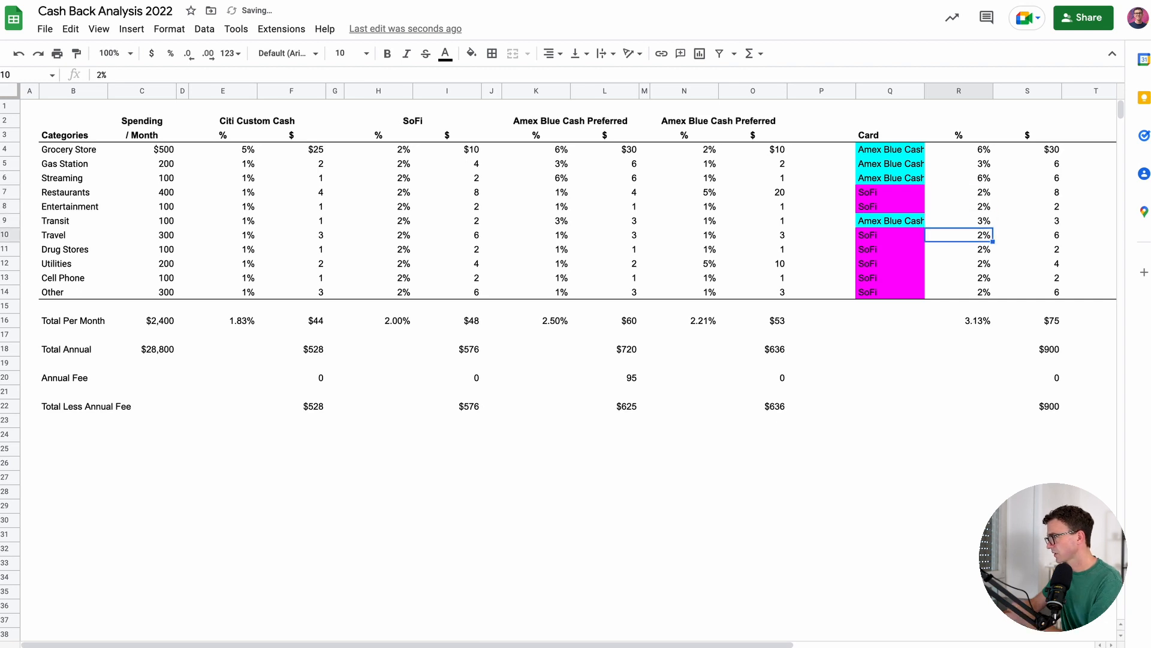
# Enter an annual fee of 95 in S20 and widen column Q to fit the card names
pyautogui.click(1042, 376)
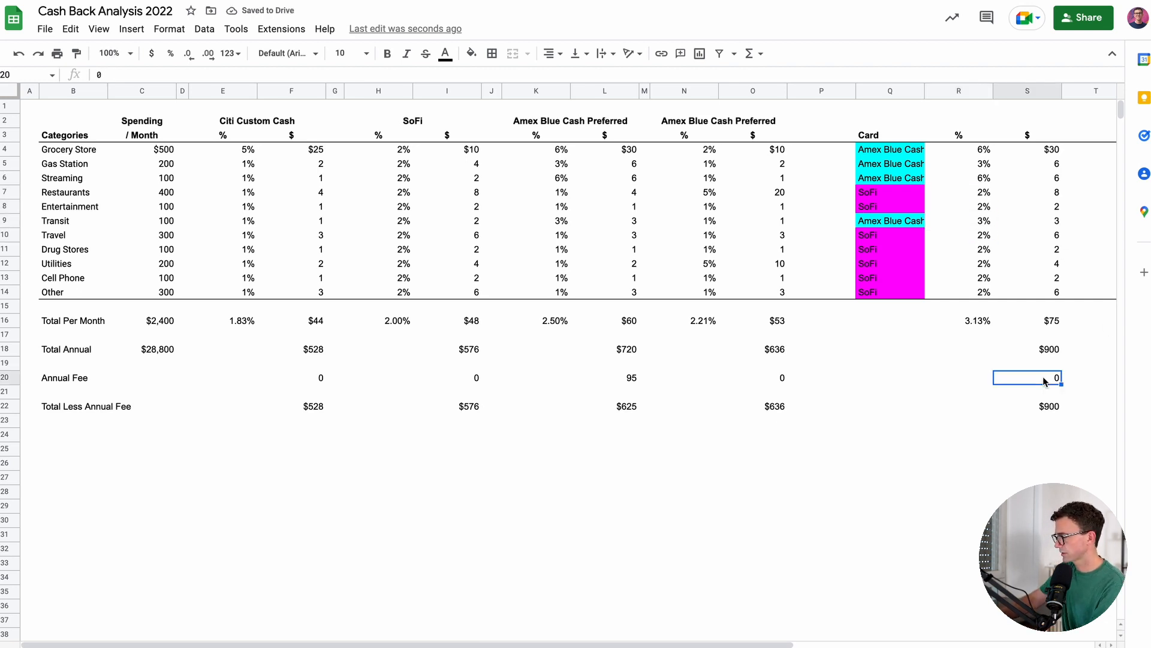
pyautogui.write('95')
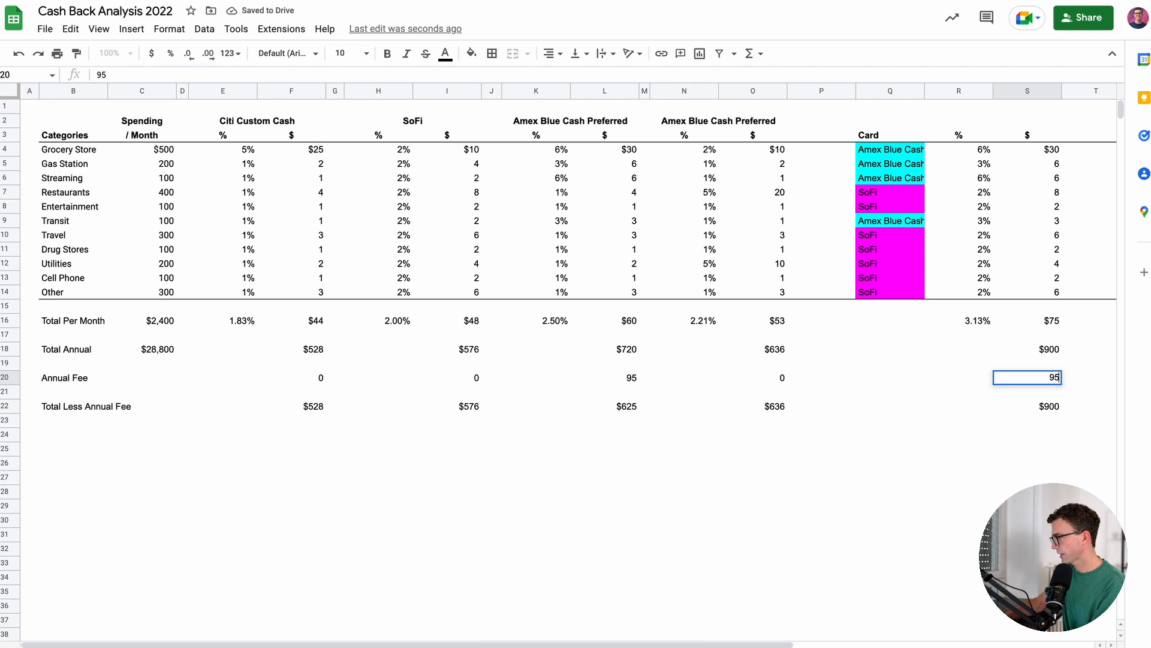
pyautogui.press('Return')
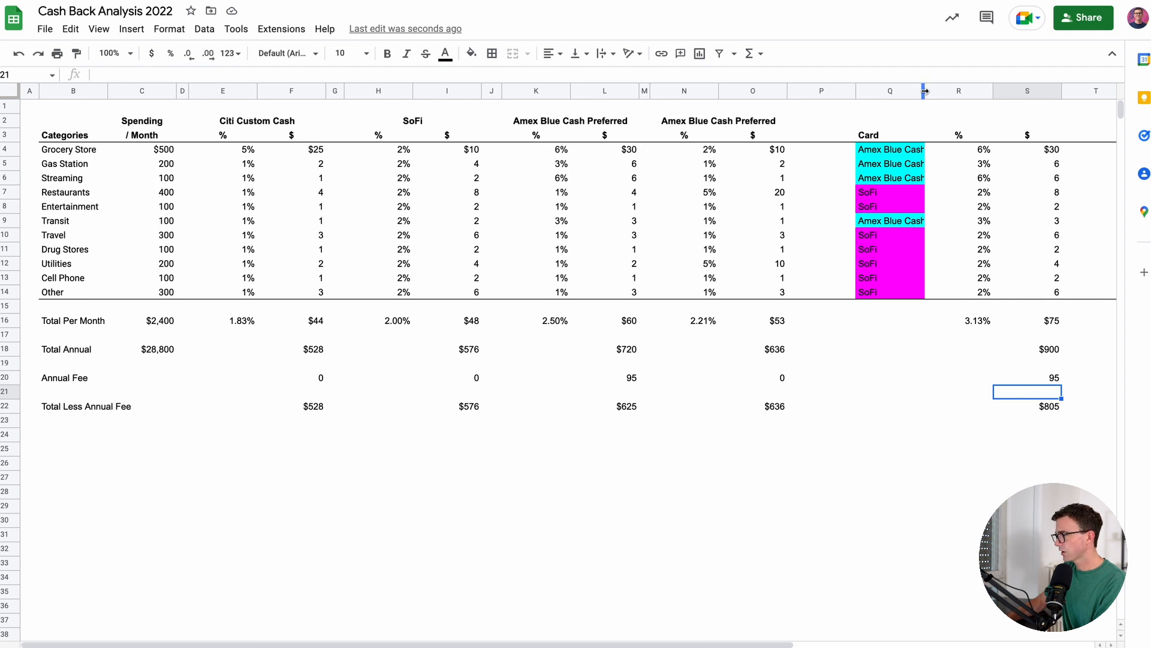
pyautogui.moveTo(924, 91); pyautogui.dragTo(928, 91)
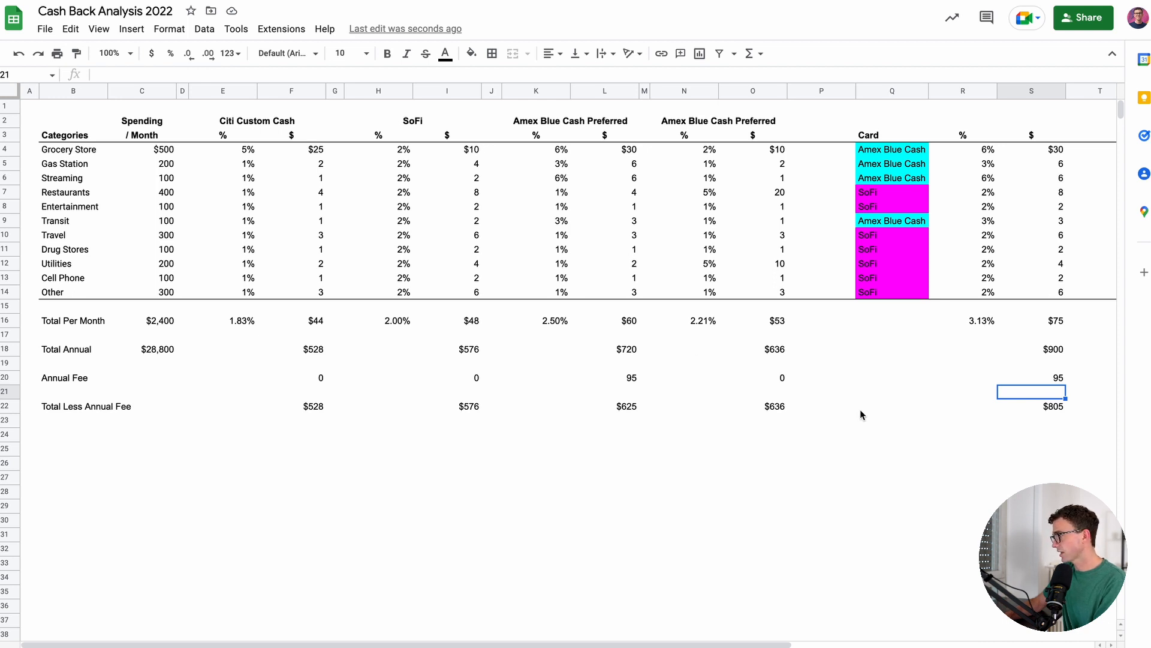
# Calculate the combined block's net cash back rate in R22 with =S22/$C18, keeping column C absolute
pyautogui.click(983, 350)
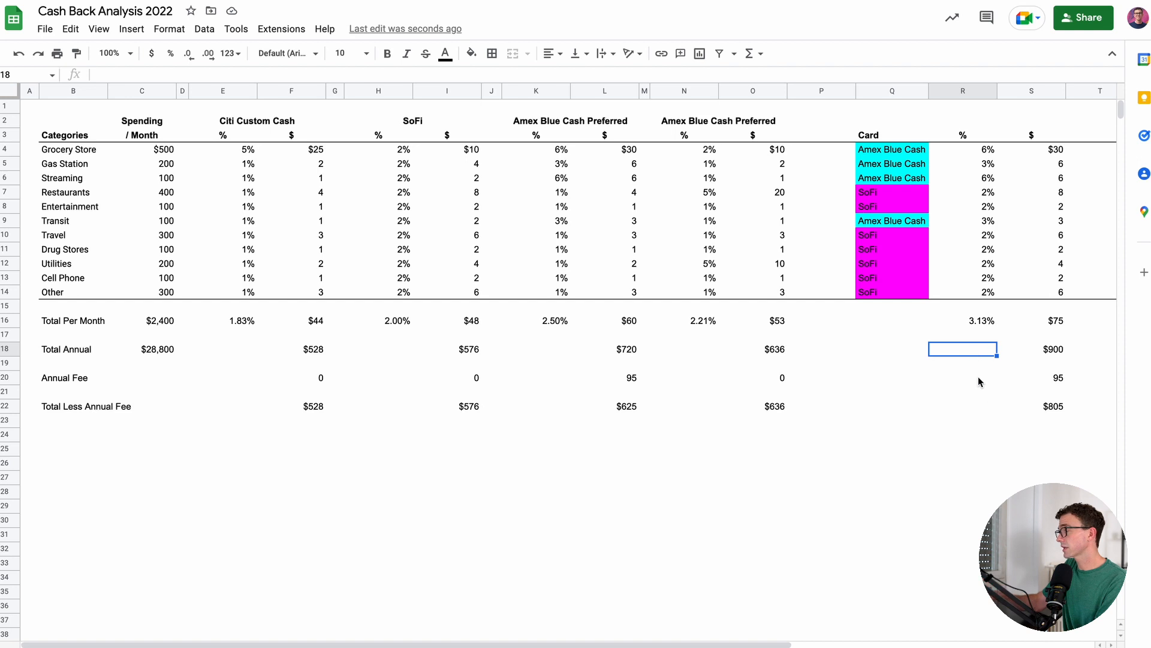
pyautogui.click(977, 407)
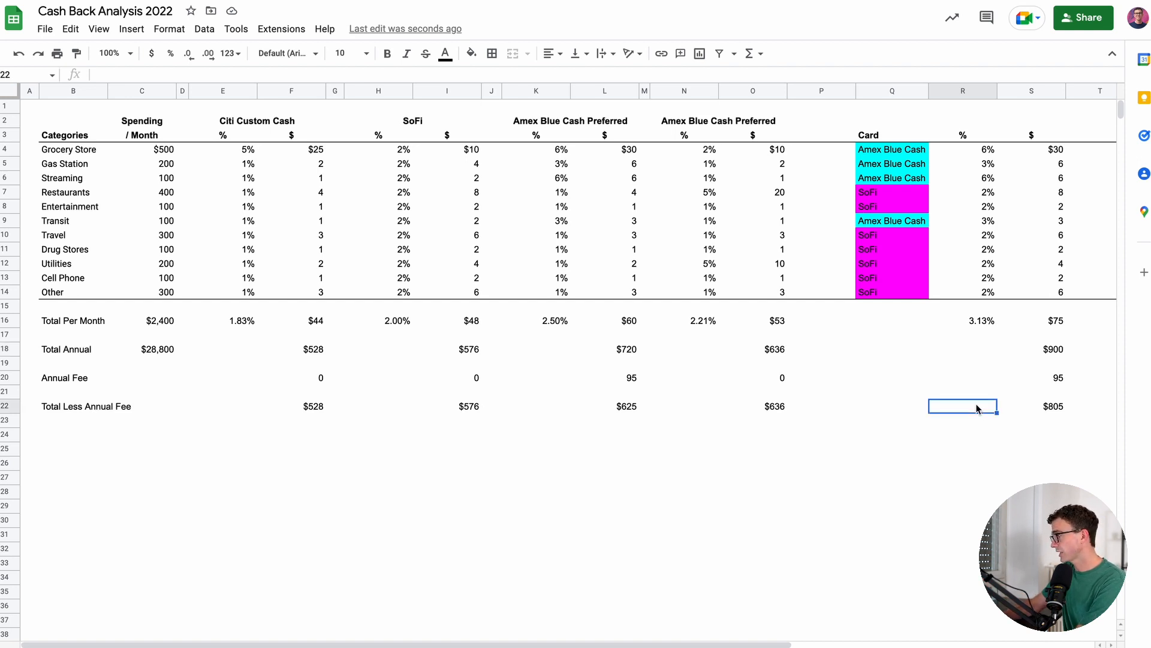
pyautogui.write('=')
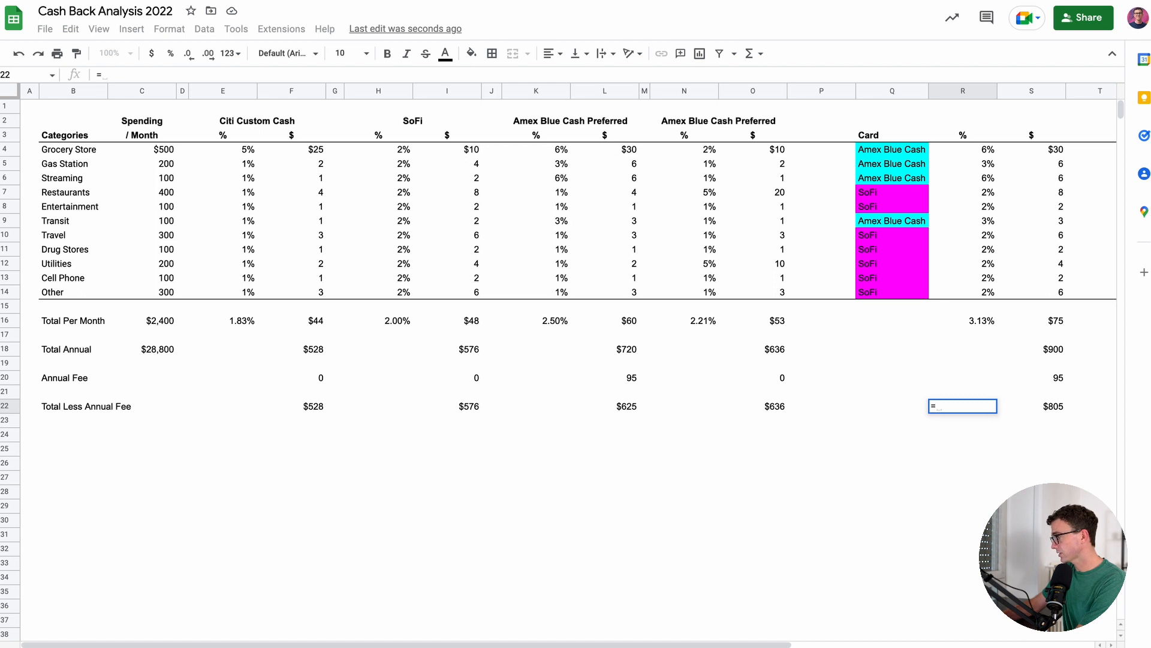
pyautogui.press('Right')
pyautogui.write('/')
pyautogui.click(159, 352)
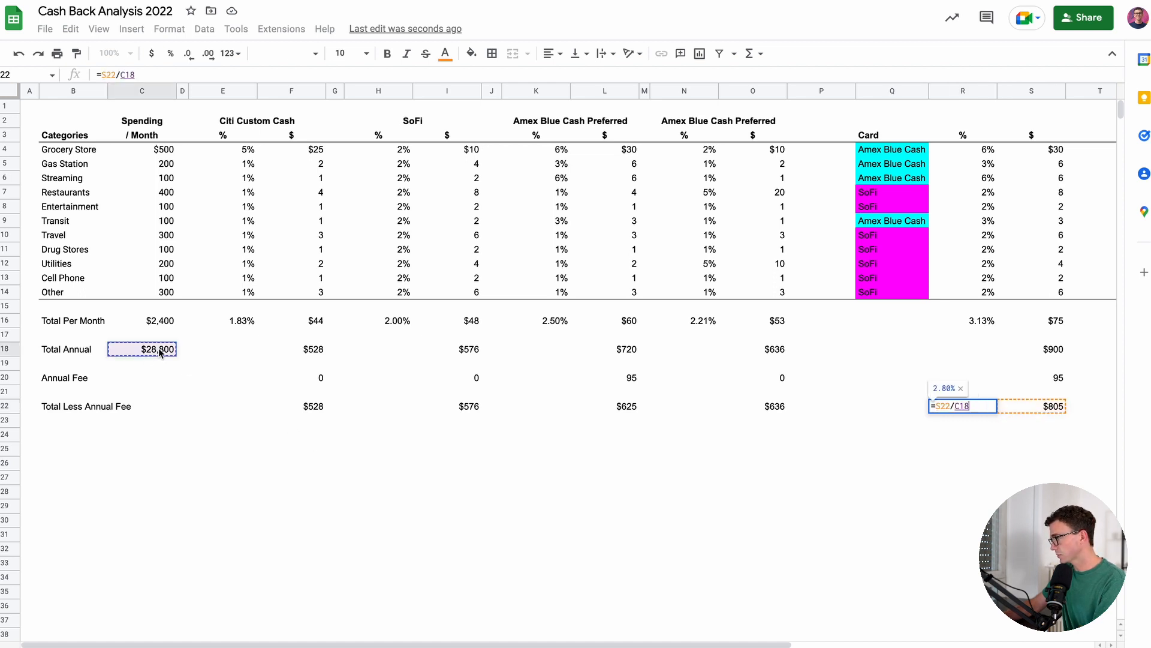
pyautogui.press('Return')
pyautogui.press('Up')
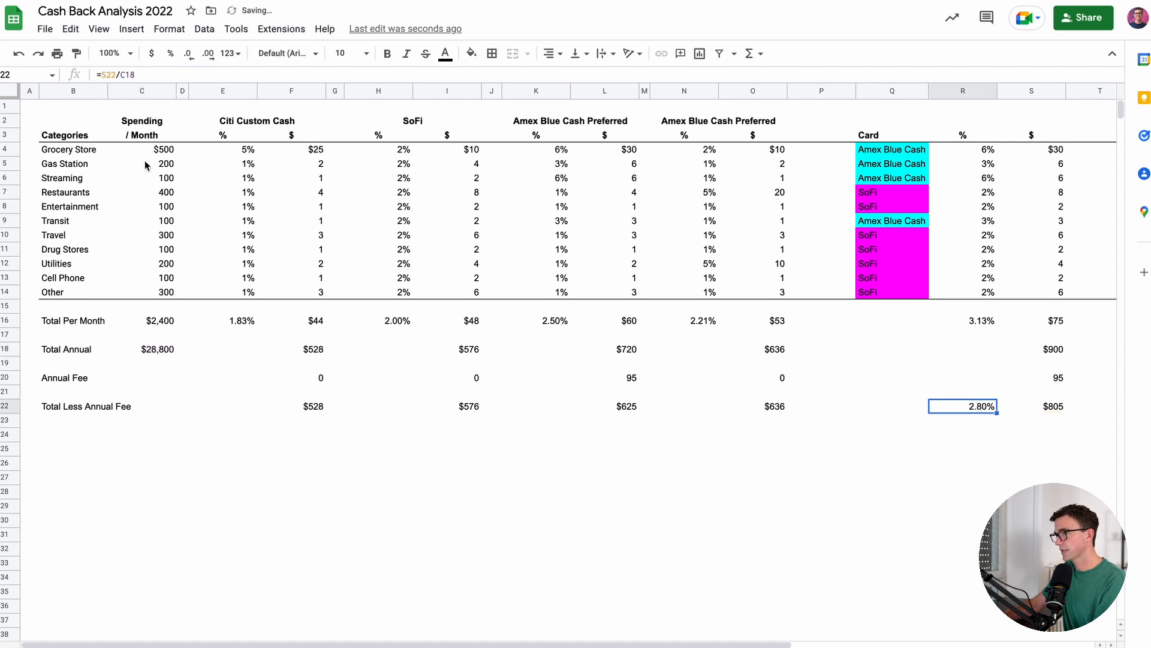
pyautogui.click(132, 75)
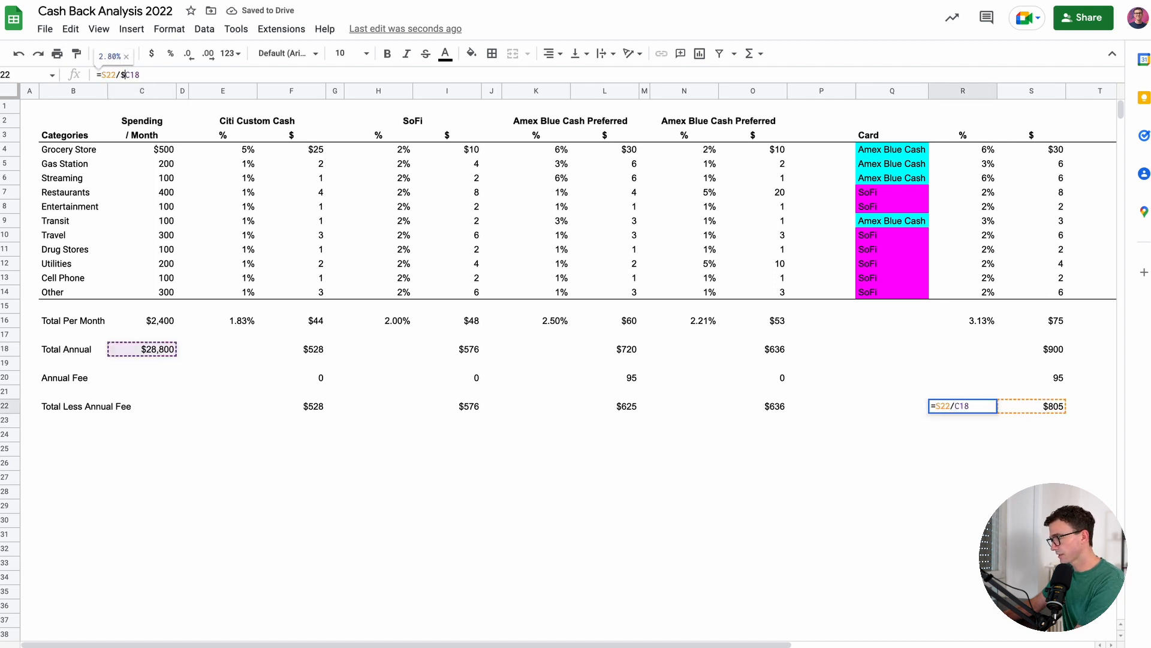
pyautogui.press('Return')
pyautogui.press('Up')
# Copy the net rate formula from R22 to the four individual cards' % columns in N22, K22, H22 and E22
pyautogui.hotkey('ctrl', 'c')
pyautogui.press('Left')
pyautogui.press('Left')
pyautogui.press('Left')
pyautogui.press('Left')
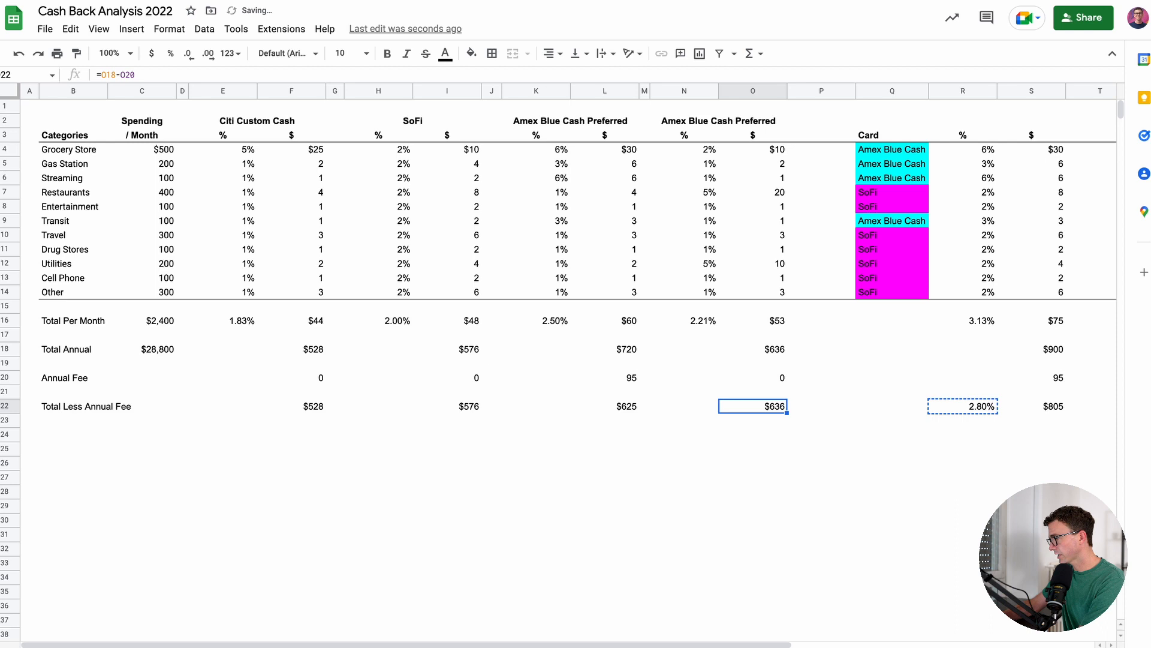
pyautogui.hotkey('ctrl', 'v')
pyautogui.press('Left')
pyautogui.press('Left')
pyautogui.press('Left')
pyautogui.hotkey('ctrl', 'v')
pyautogui.press('Left')
pyautogui.press('Left')
pyautogui.press('Left')
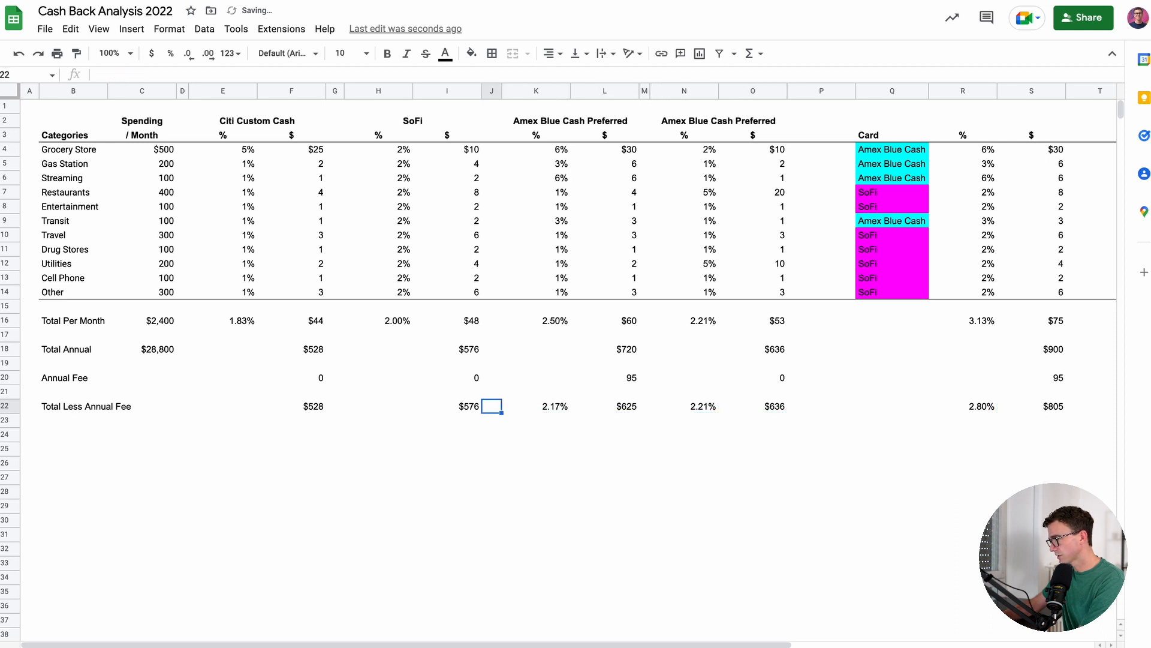
pyautogui.hotkey('ctrl', 'v')
pyautogui.press('Left')
pyautogui.press('Left')
pyautogui.press('Left')
pyautogui.hotkey('ctrl', 'v')
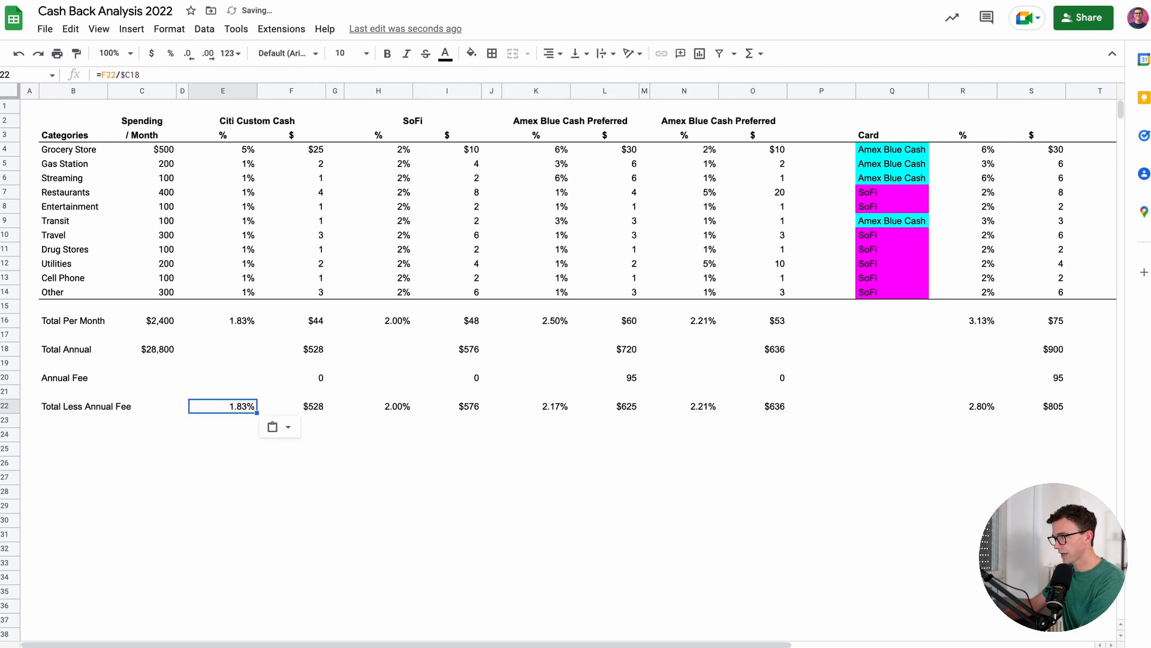
pyautogui.press('Escape')
# Examine the net and gross cash back rates in row 22 and R16 against the category spending in C5:C14
pyautogui.press('Up')
pyautogui.press('Up')
pyautogui.press('Up')
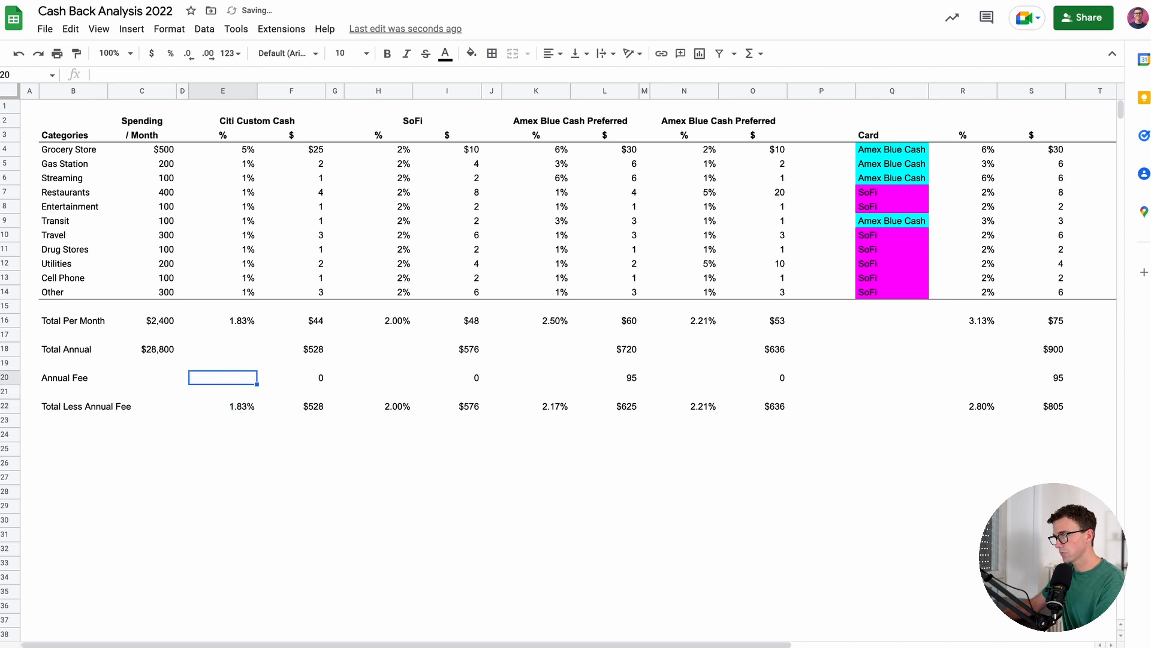
pyautogui.click(233, 411)
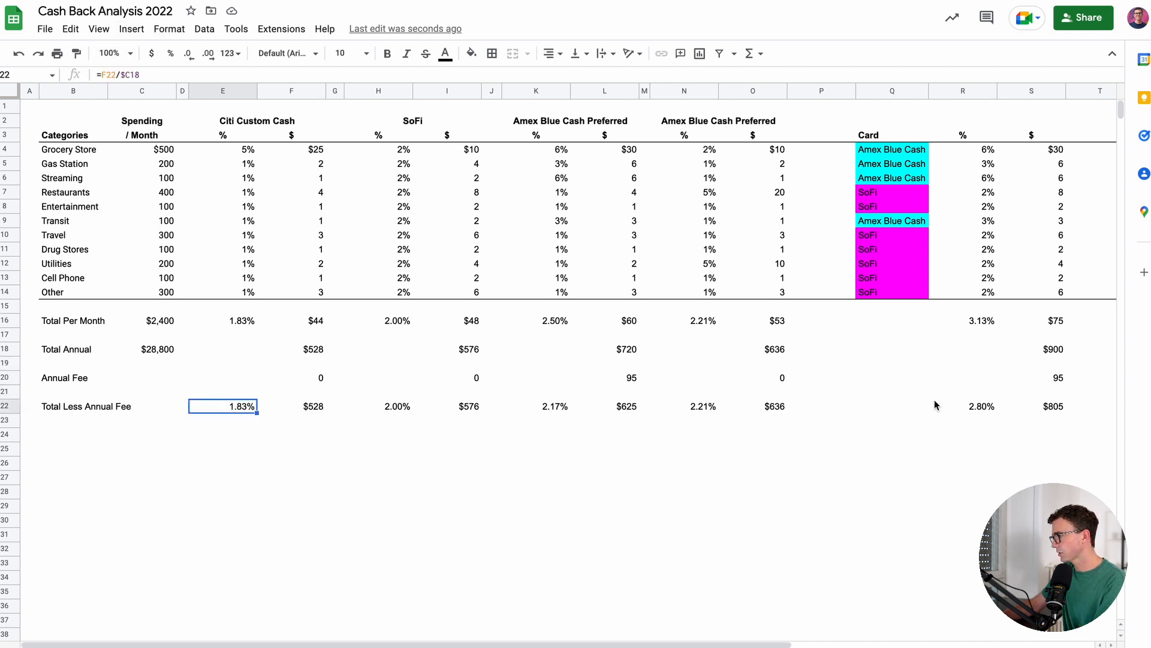
pyautogui.click(980, 322)
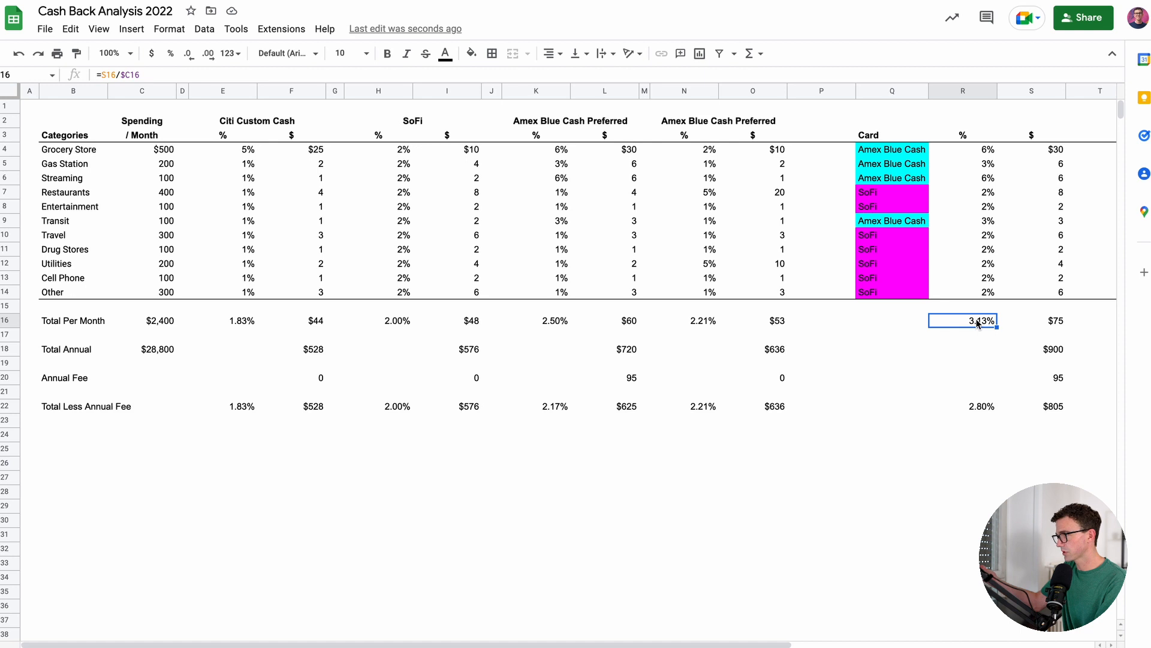
pyautogui.click(983, 407)
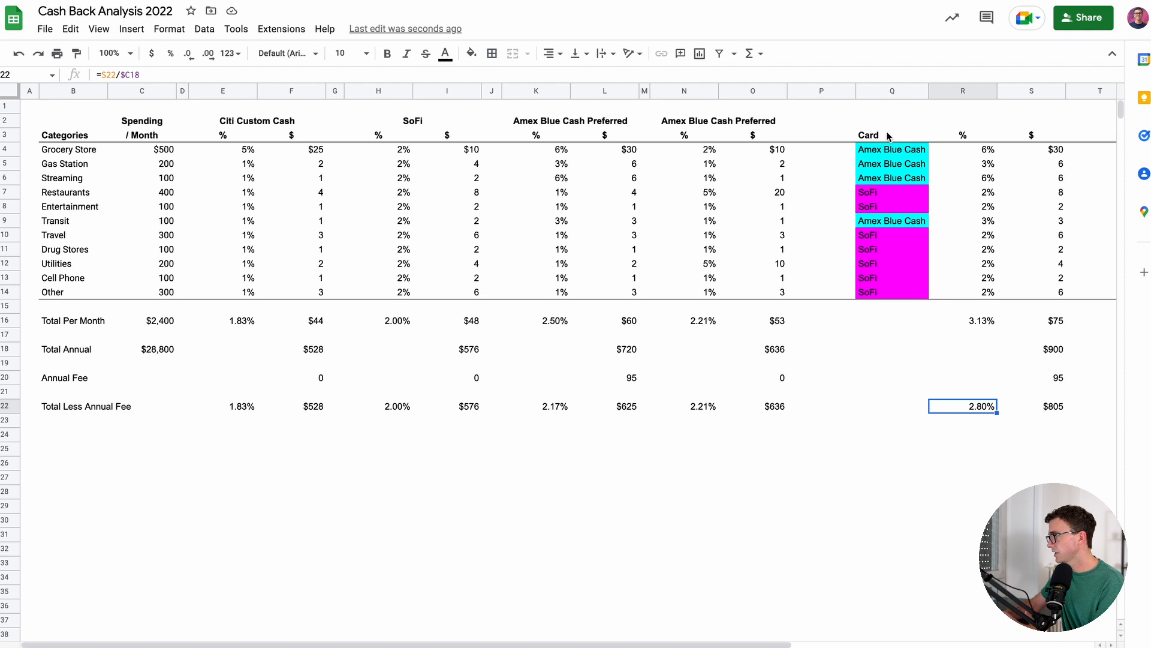
pyautogui.click(238, 152)
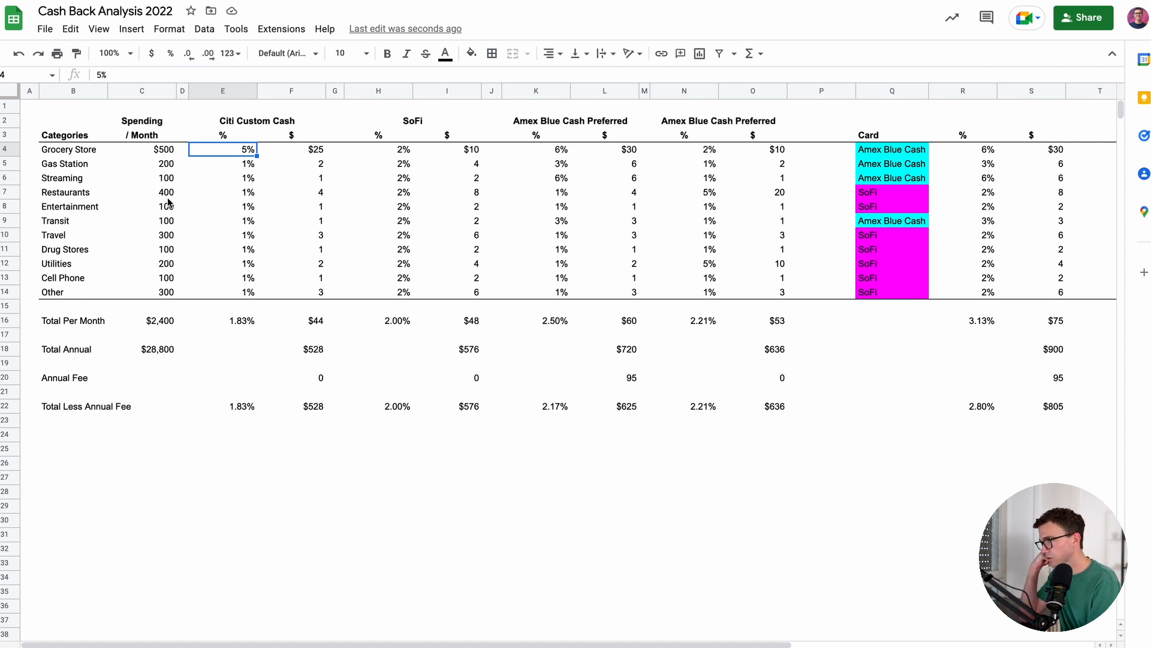
pyautogui.moveTo(162, 164); pyautogui.dragTo(173, 292)
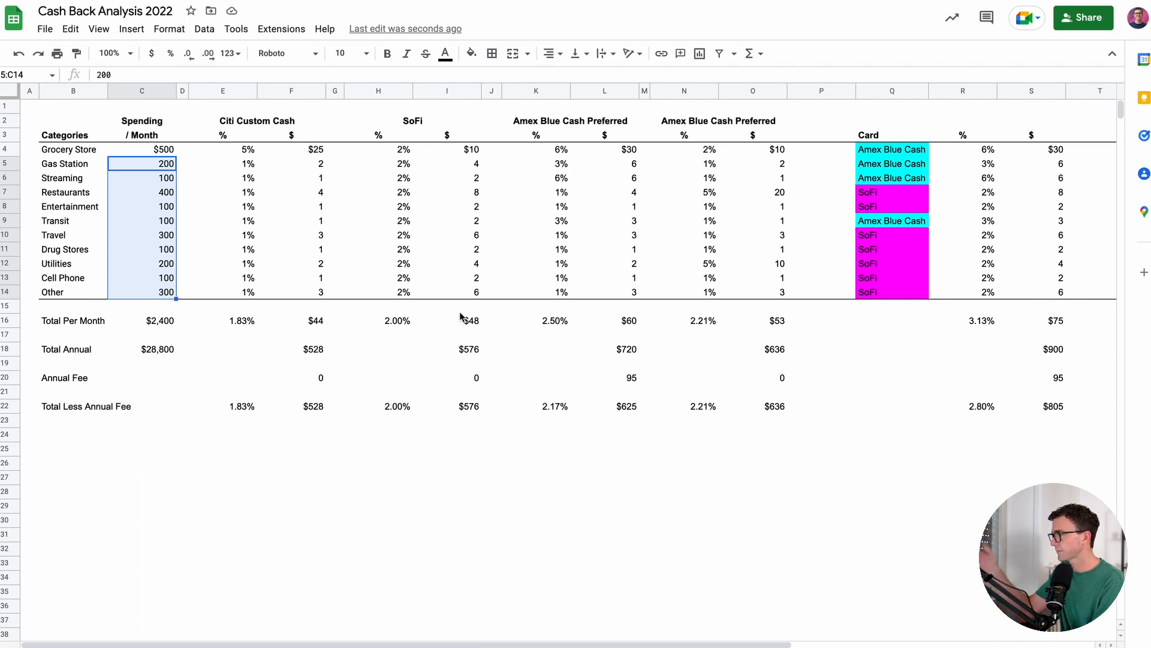
pyautogui.click(988, 165)
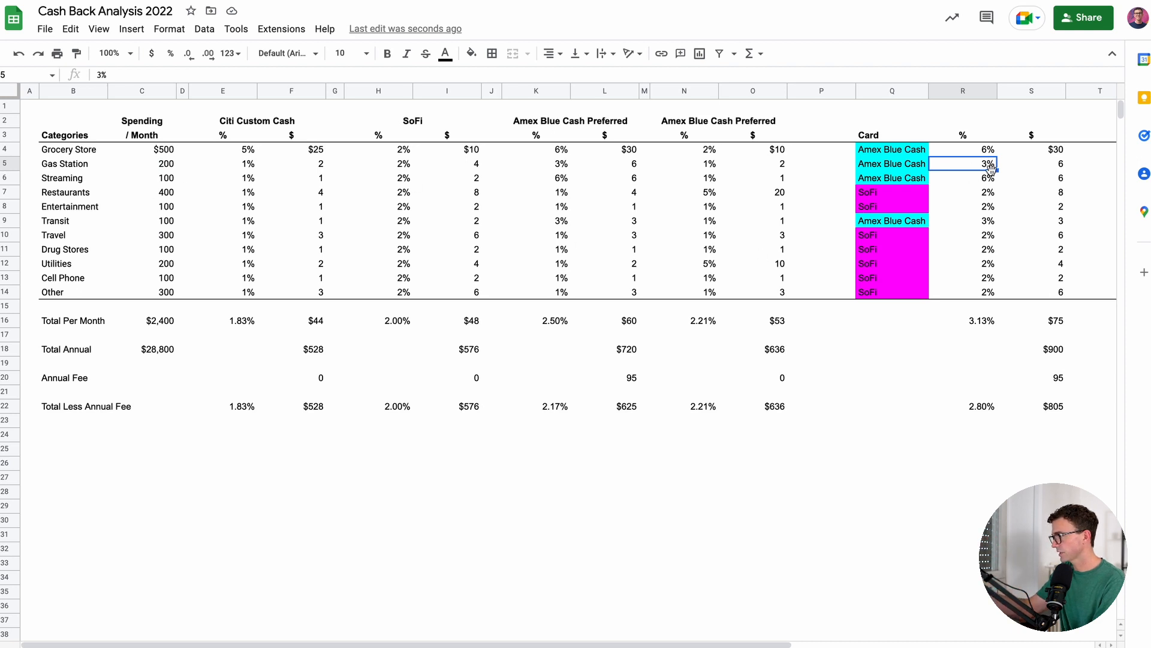
# Change the Restaurants card in Q7 to Citi Custom Cash and fill the cell with bright green
pyautogui.click(877, 193)
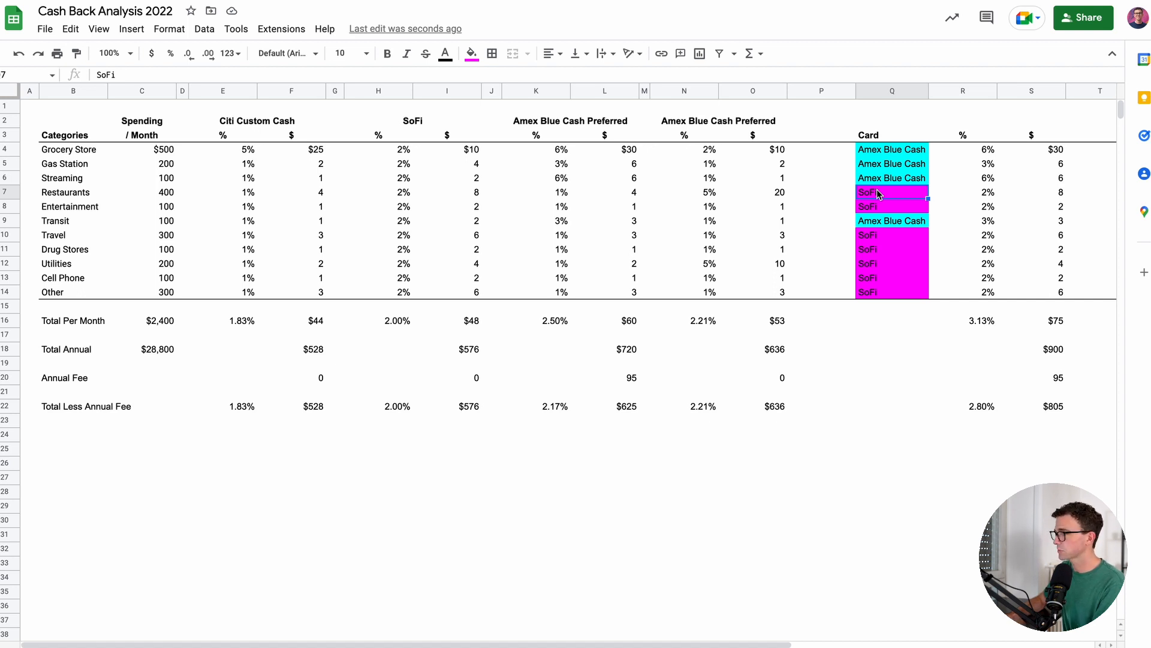
pyautogui.write('Citi Custom Cash')
pyautogui.press('Return')
pyautogui.click(893, 191)
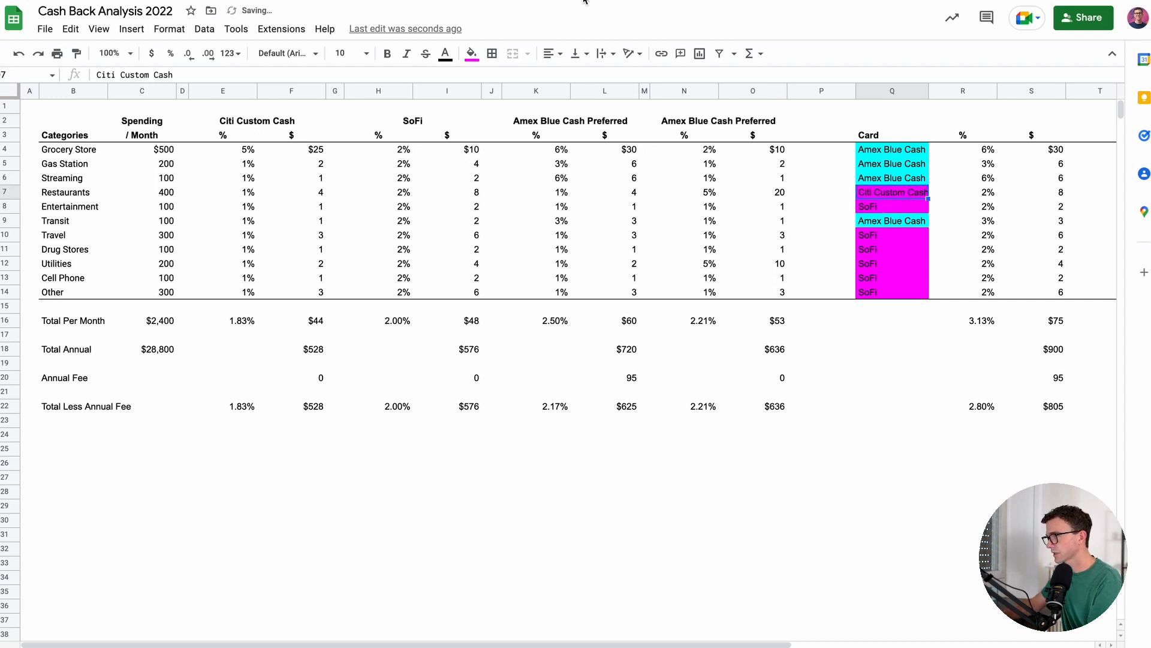
pyautogui.click(472, 53)
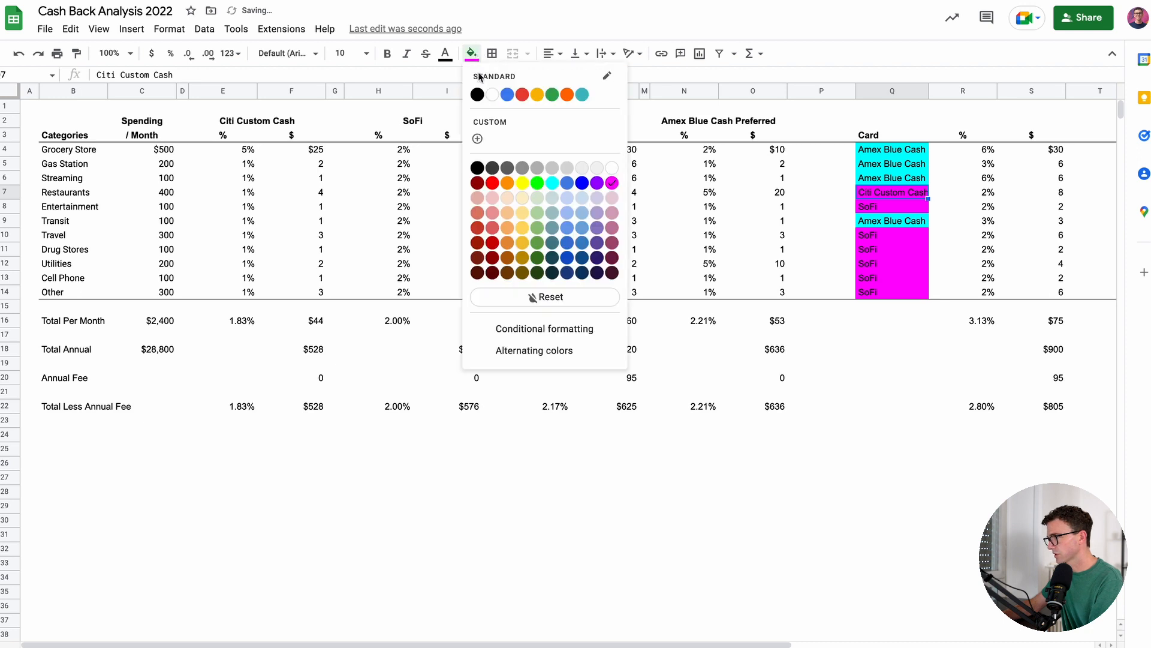
pyautogui.click(537, 183)
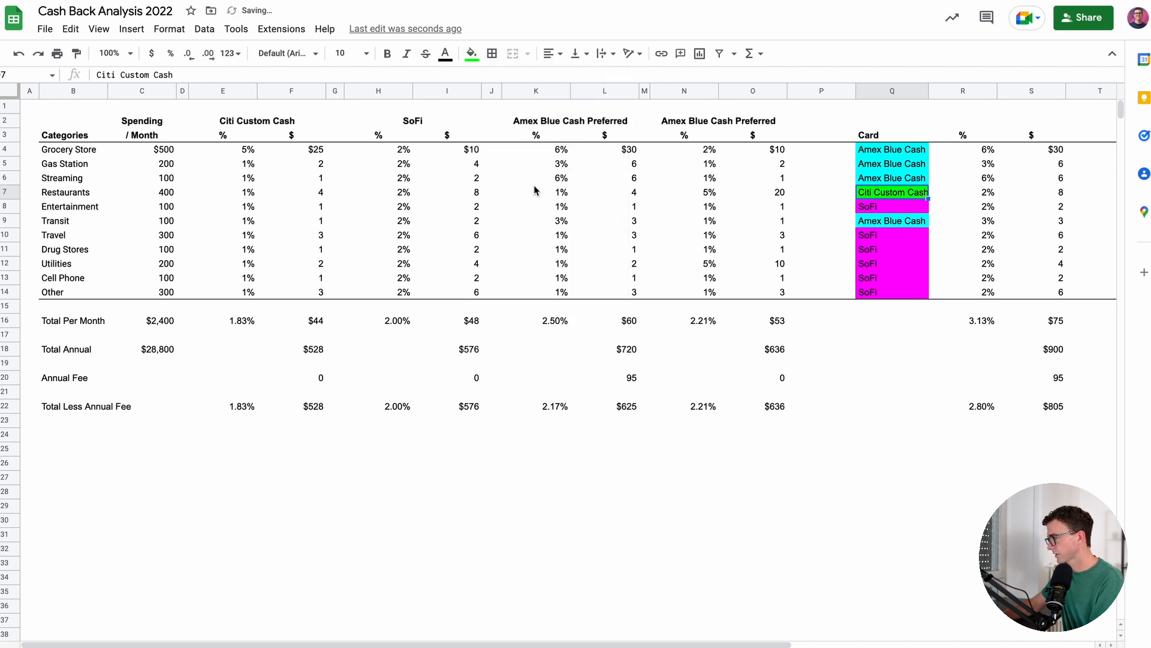
# Set the Restaurants cash back rate in R7 to 5%
pyautogui.press('Right')
pyautogui.press('Right')
pyautogui.press('Left')
pyautogui.write('5')
pyautogui.press('Return')
pyautogui.press('Up')
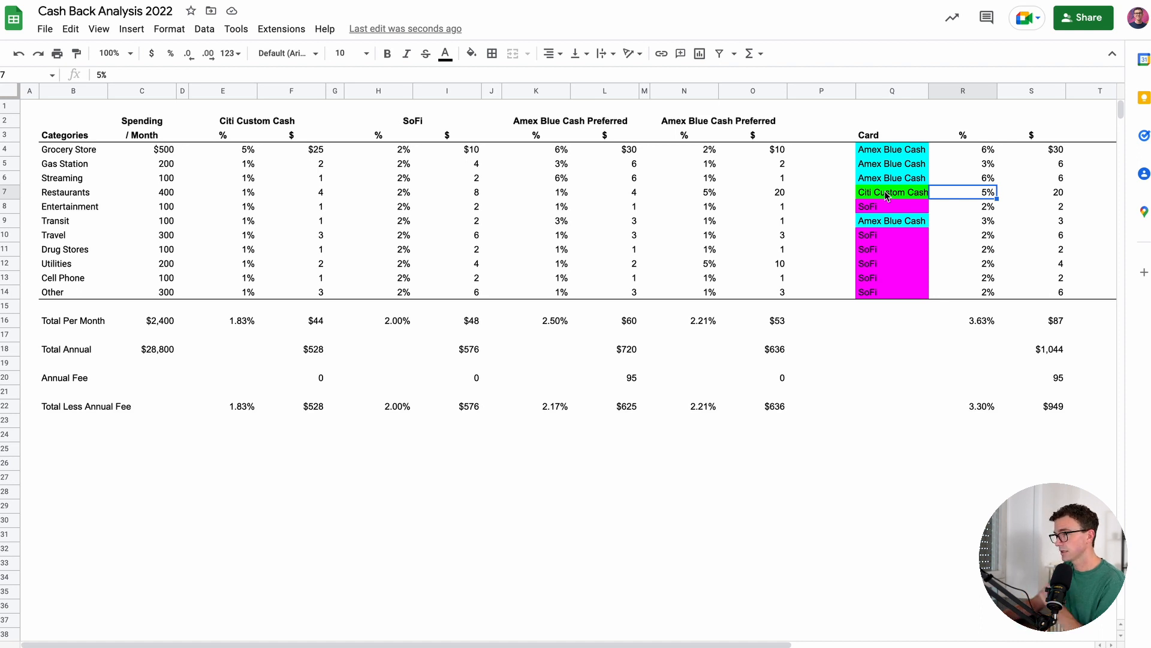
# Rename the fourth card's header in N2 to US Bank Cash+
pyautogui.click(701, 127)
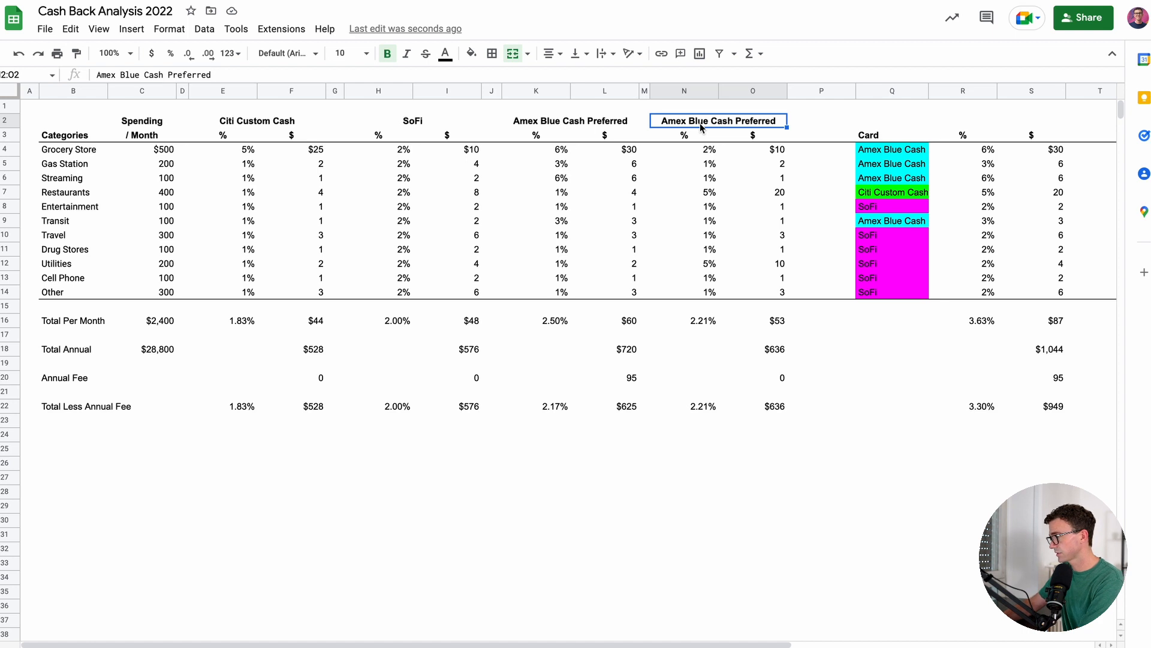
pyautogui.write('US Ba')
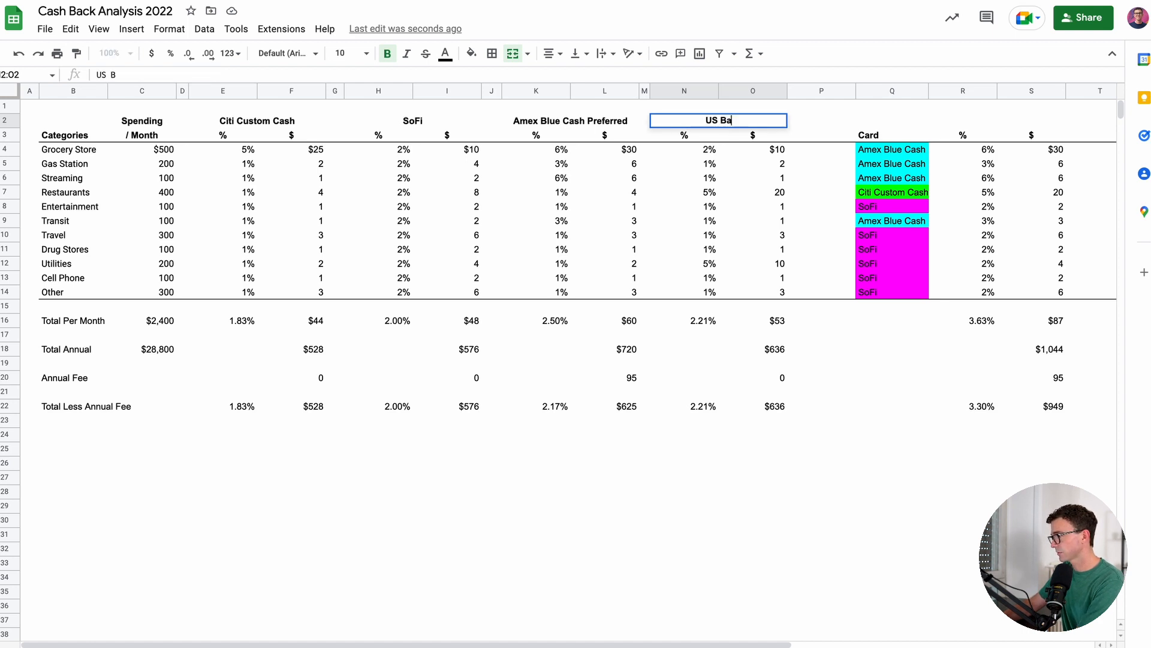
pyautogui.write('nk Cash ')
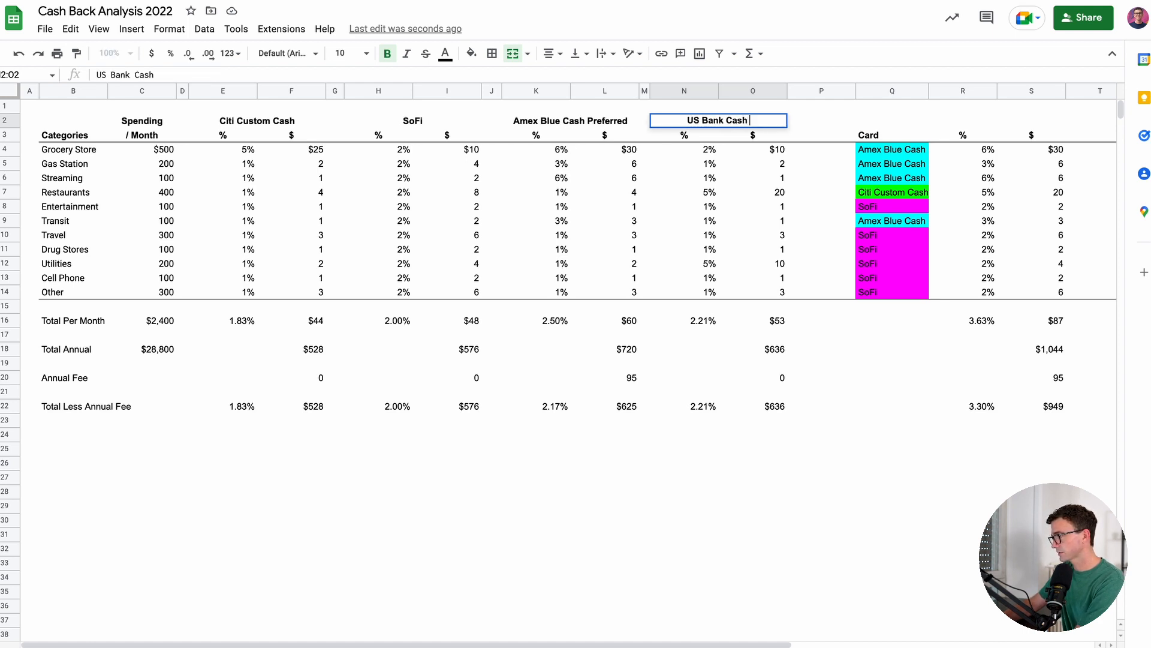
pyautogui.write('+')
pyautogui.press('Return')
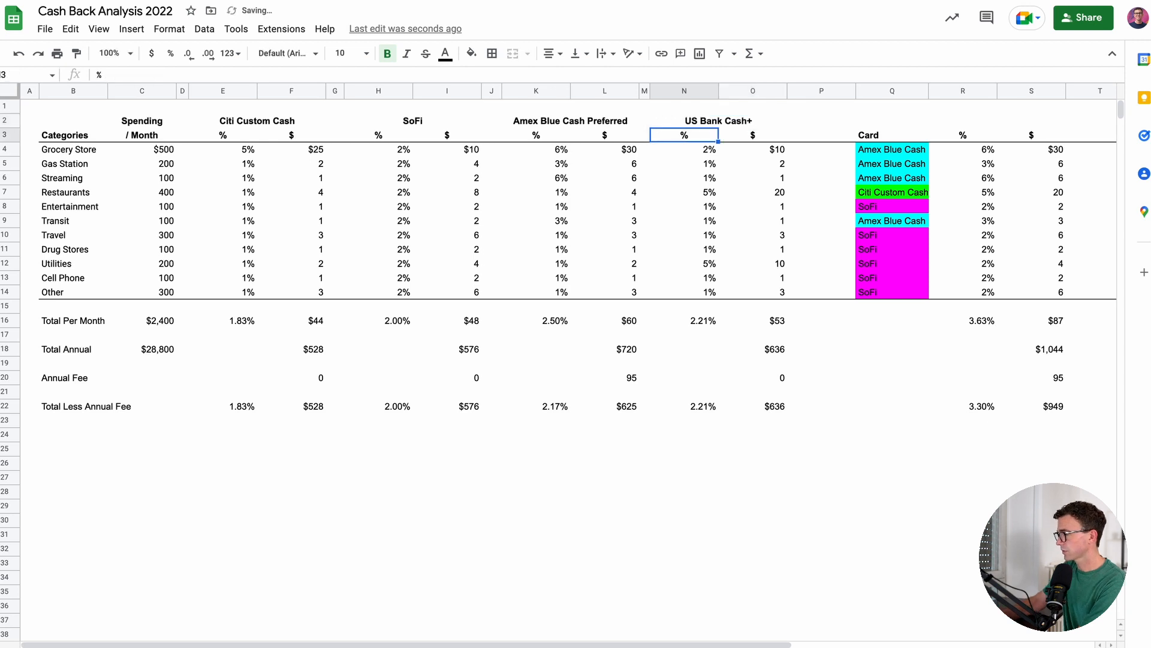
pyautogui.press('Up')
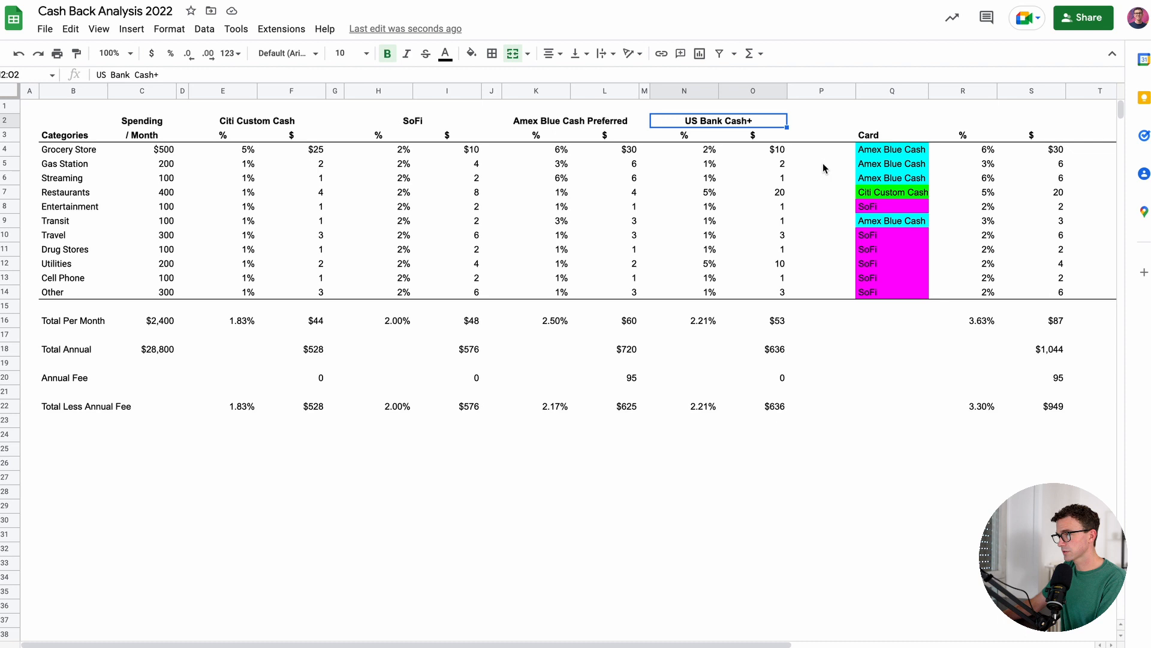
pyautogui.click(978, 180)
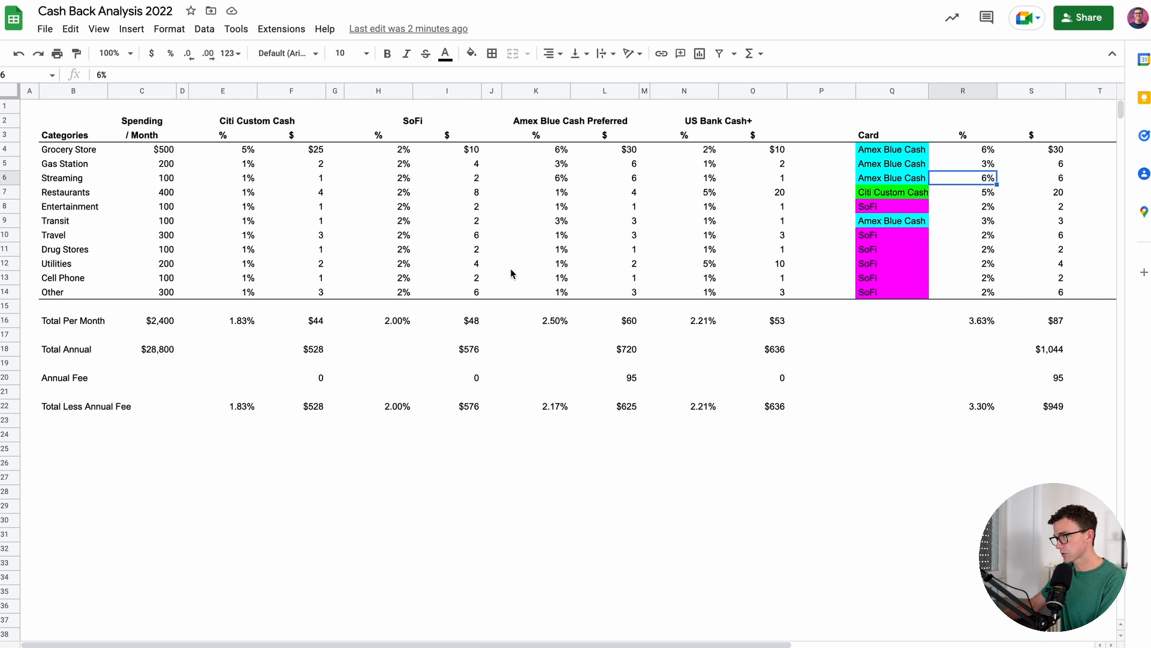
# Change the combined block's card for Utilities and Cell Phone in Q12 and Q13 to US Bank
pyautogui.click(880, 266)
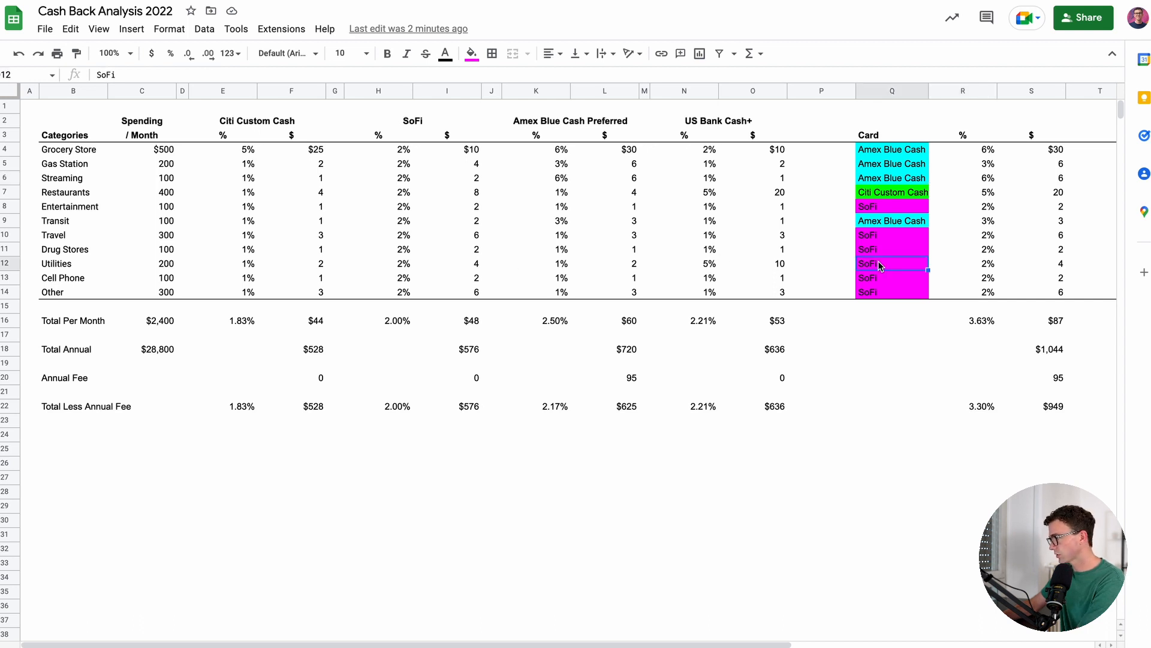
pyautogui.write('US Bank')
pyautogui.press('Return')
pyautogui.write('US Bank')
pyautogui.press('Return')
# Fill the two US Bank cells Q12:Q13 with bright red
pyautogui.press('Up')
pyautogui.press('Up')
pyautogui.press('Down')
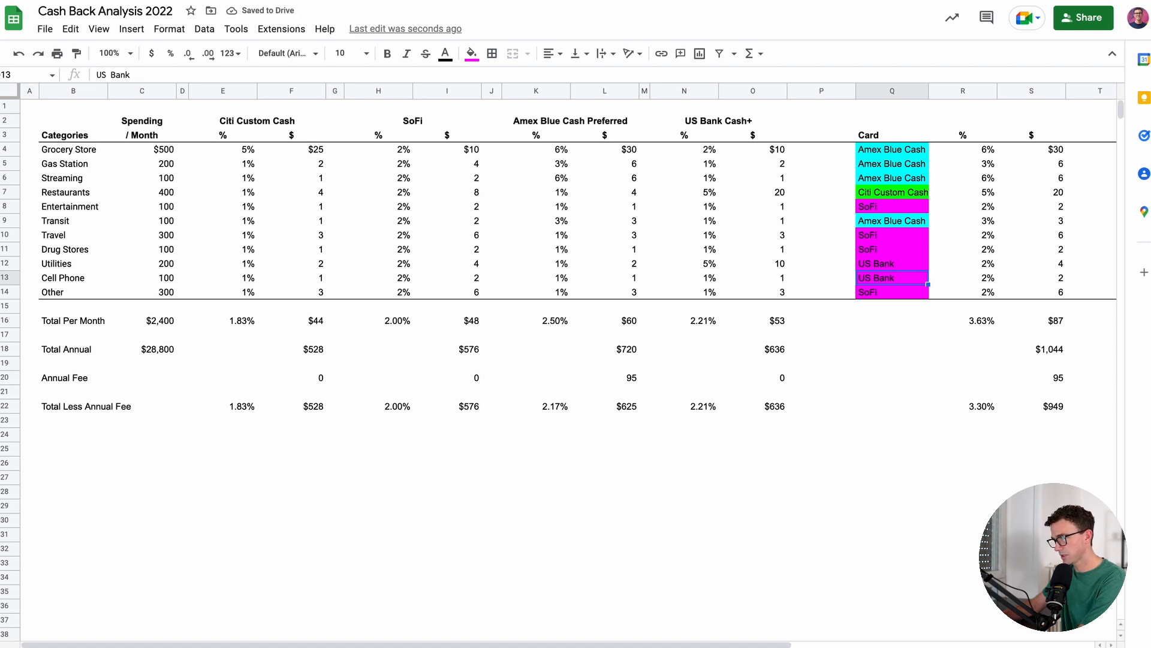
pyautogui.hotkey('shift', 'Up')
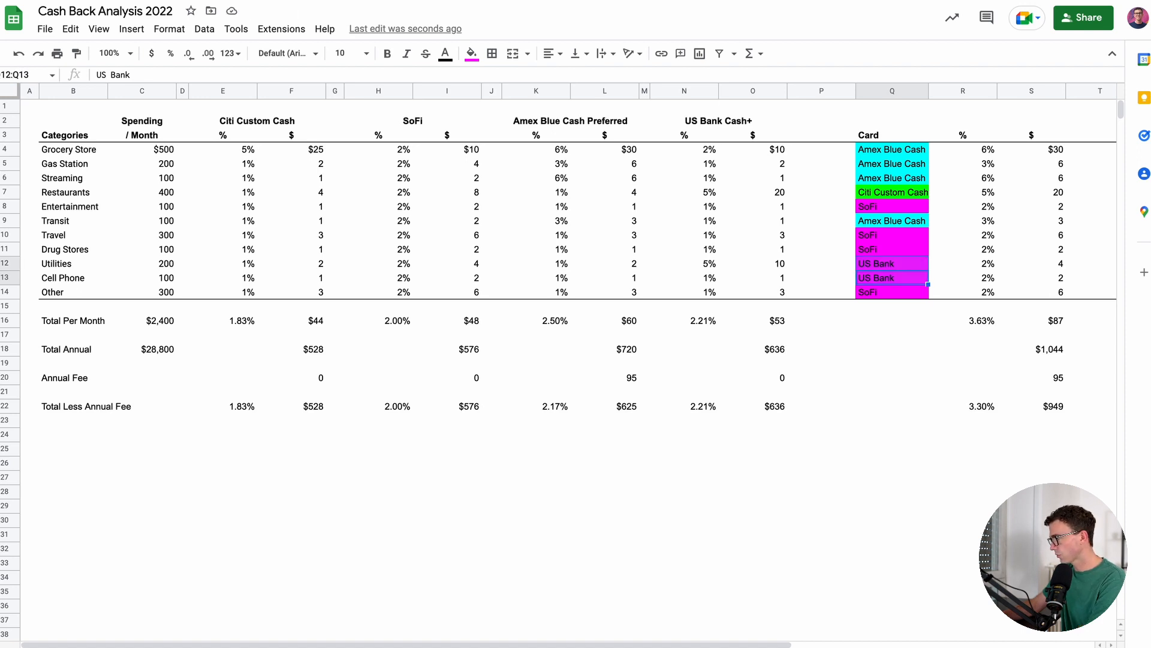
pyautogui.click(471, 54)
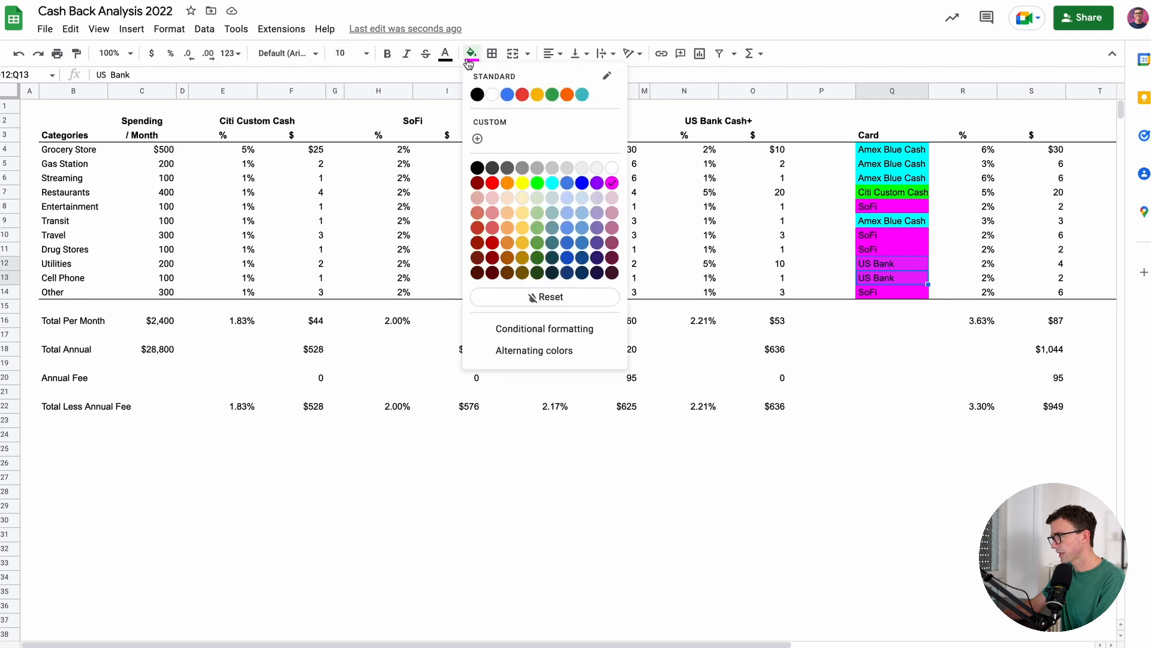
pyautogui.click(493, 183)
# Set the combined block's cash back rates for Utilities and Cell Phone in R12 and R13 to 5%
pyautogui.press('Right')
pyautogui.press('Right')
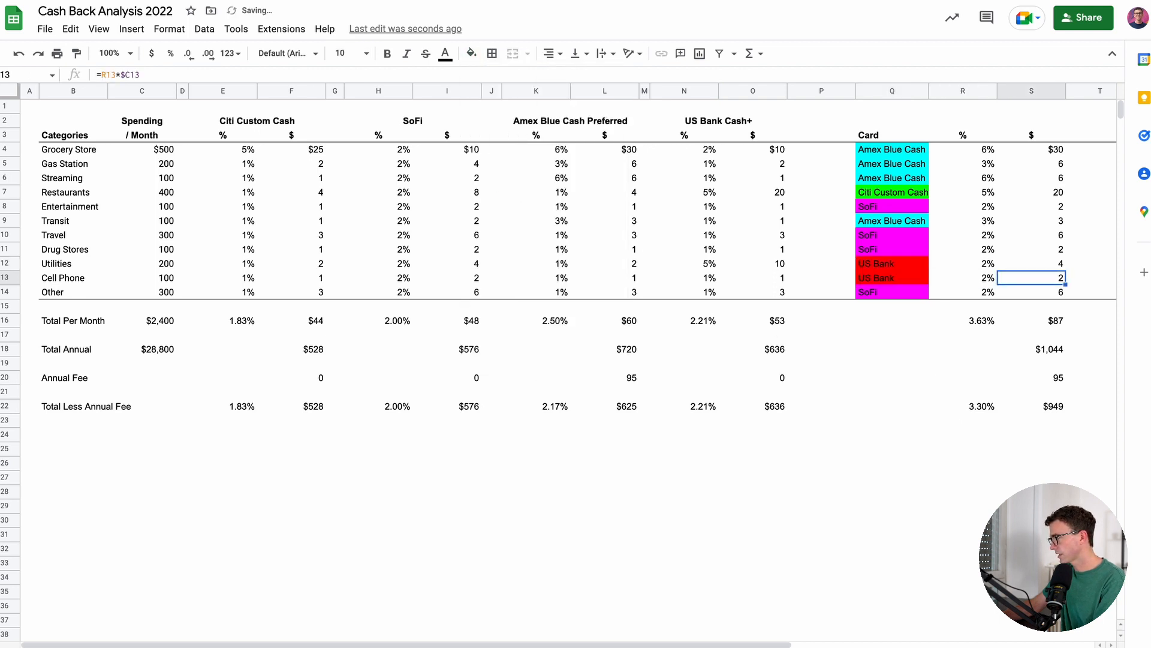
pyautogui.press('Left')
pyautogui.press('Up')
pyautogui.write('5')
pyautogui.press('Return')
pyautogui.write('5')
pyautogui.press('Return')
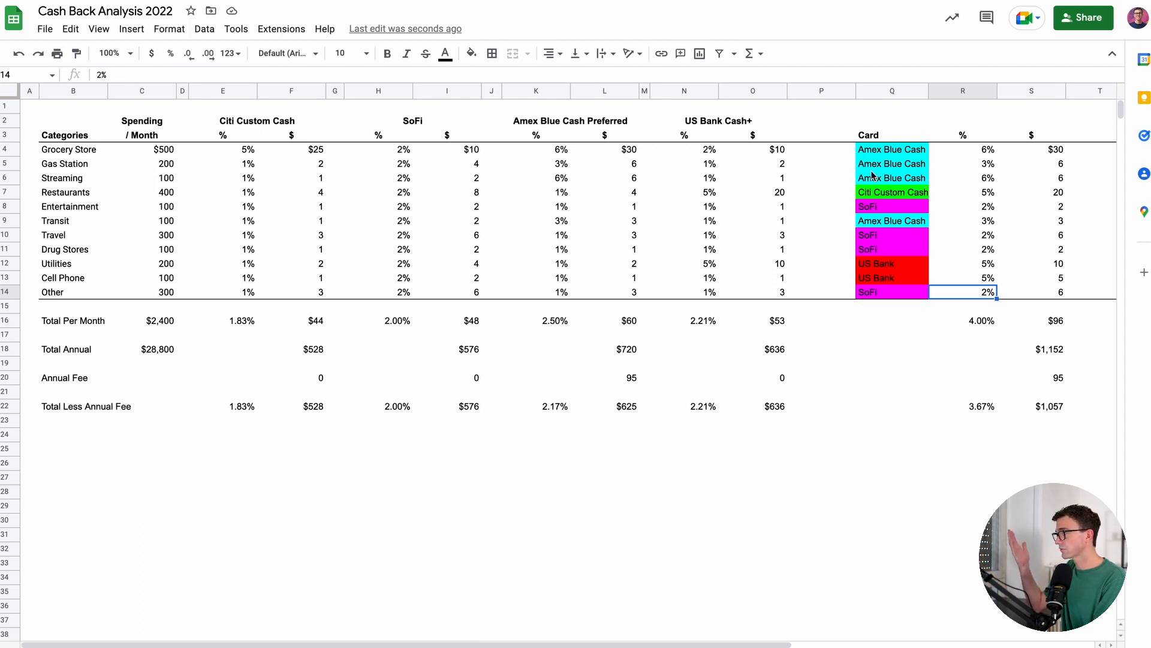
pyautogui.moveTo(157, 143); pyautogui.dragTo(153, 293)
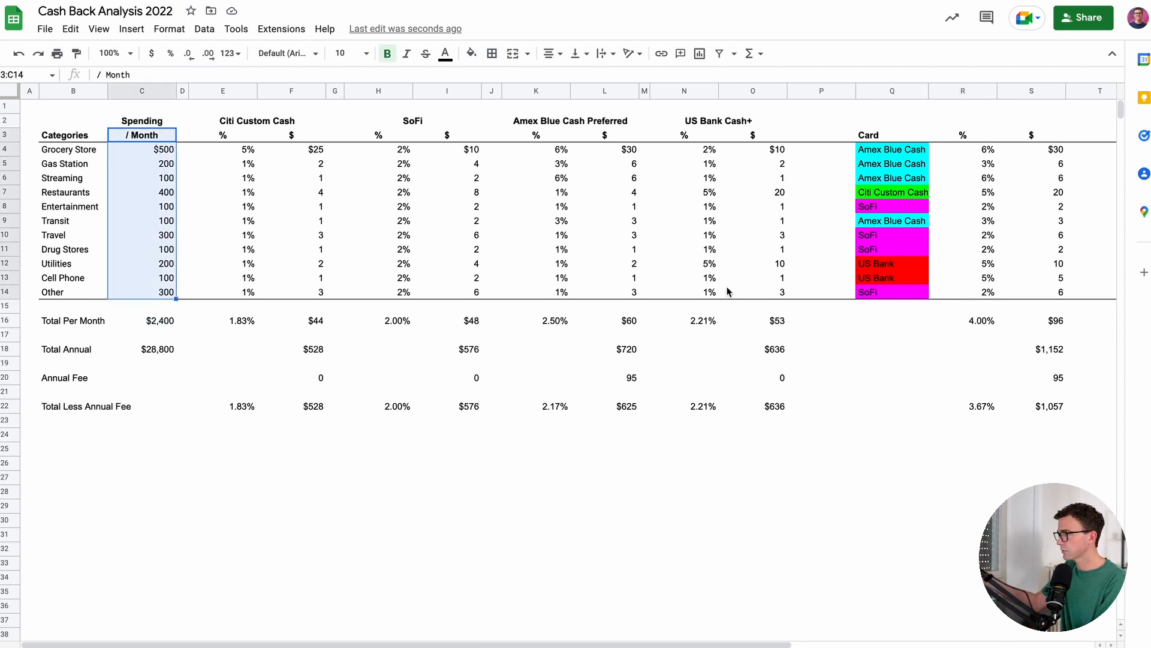
pyautogui.click(883, 209)
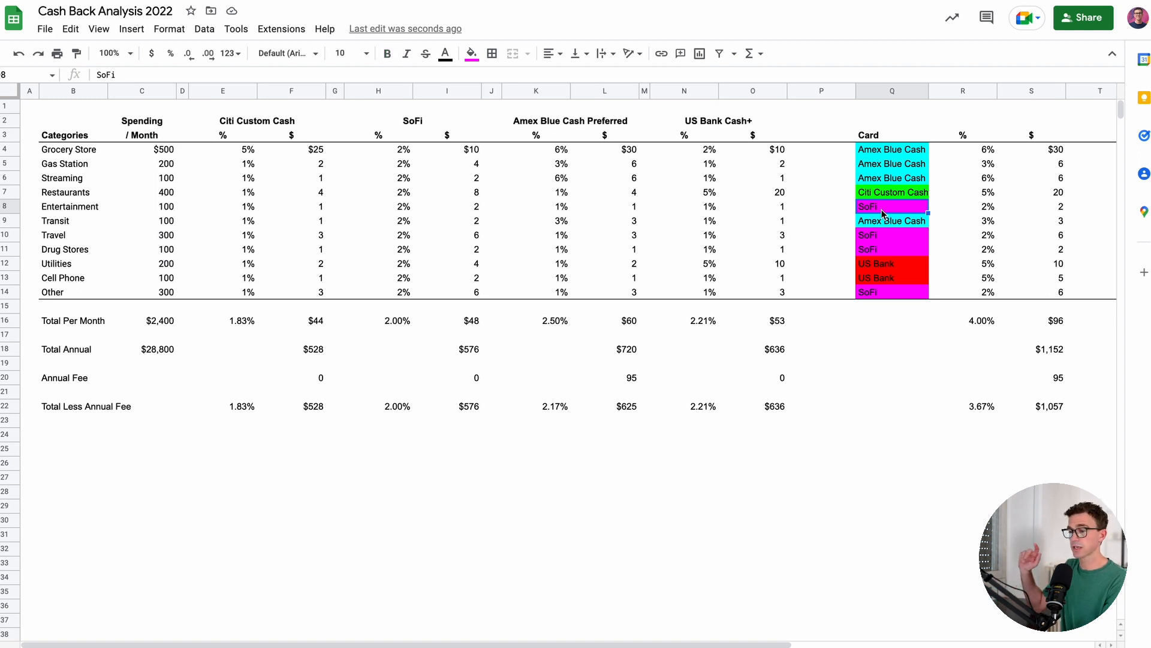